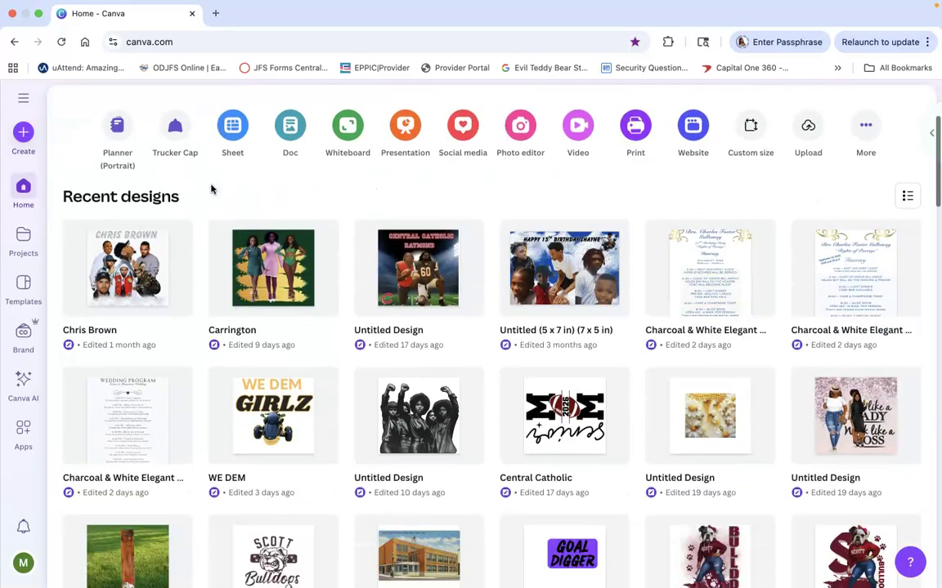
Browse the recent designs on the home page for examples of photo collages
{"action": "scroll", "coordinate": [211, 189], "scroll_direction": "down", "scroll_amount": 4}
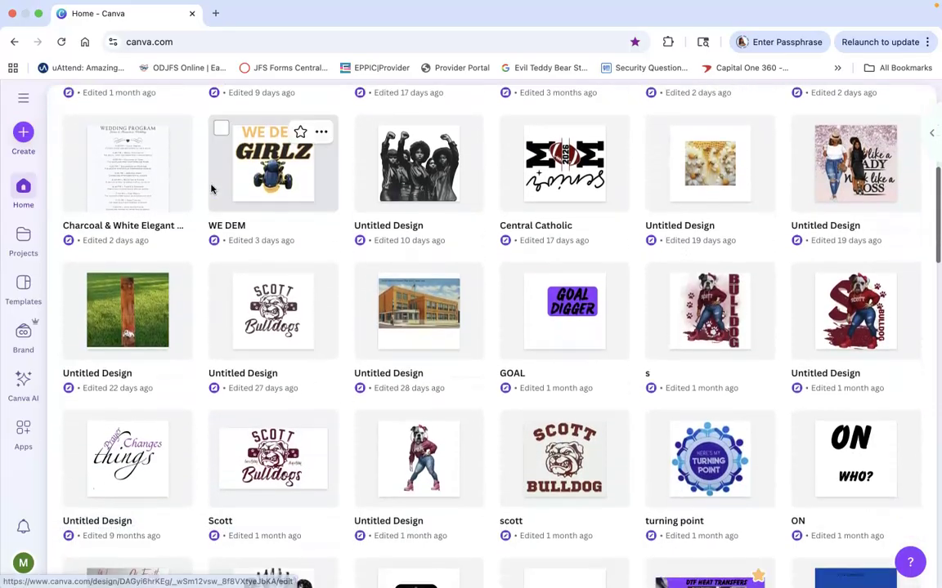
{"action": "scroll", "coordinate": [211, 188], "scroll_direction": "down", "scroll_amount": 2}
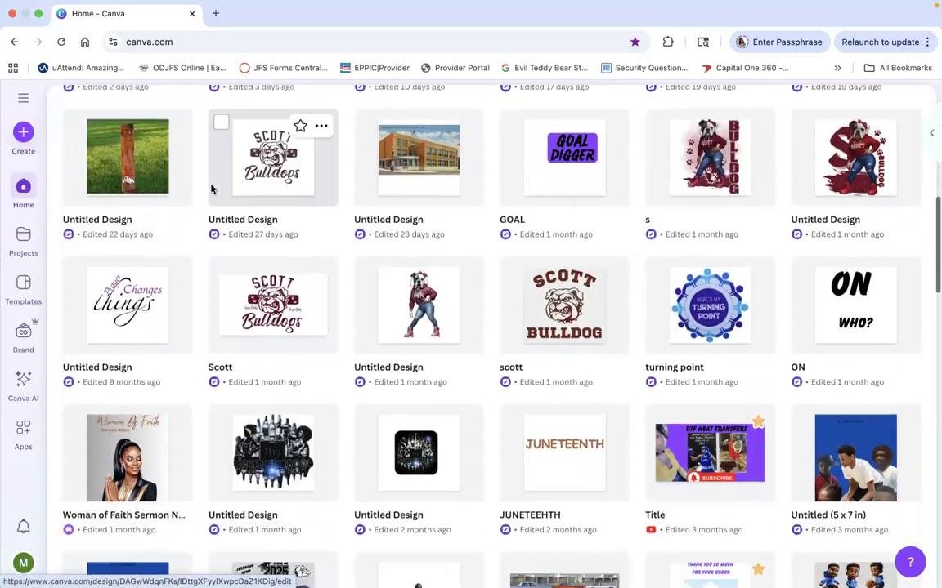
{"action": "scroll", "coordinate": [211, 189], "scroll_direction": "up", "scroll_amount": 4}
{"action": "scroll", "coordinate": [211, 189], "scroll_direction": "up", "scroll_amount": 6}
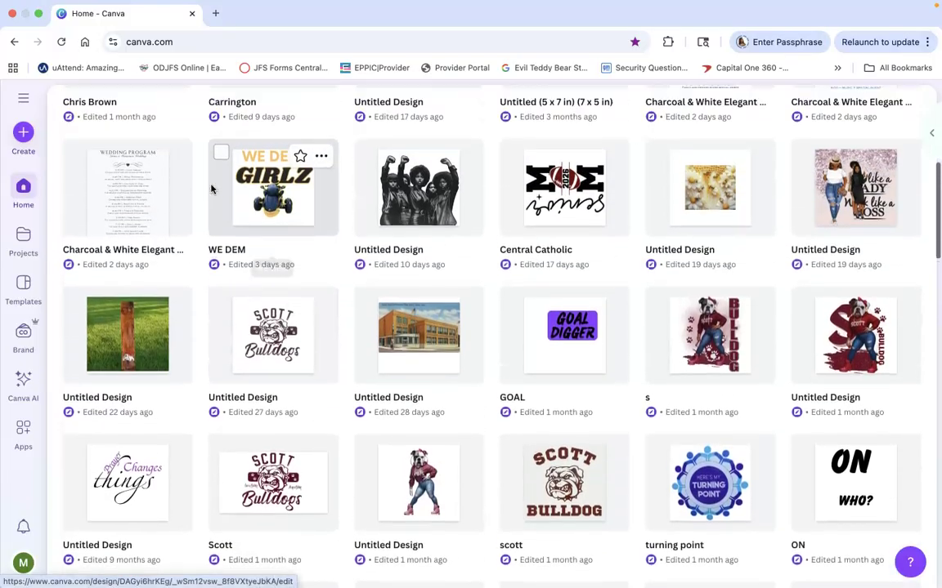
{"action": "scroll", "coordinate": [211, 189], "scroll_direction": "up", "scroll_amount": 1}
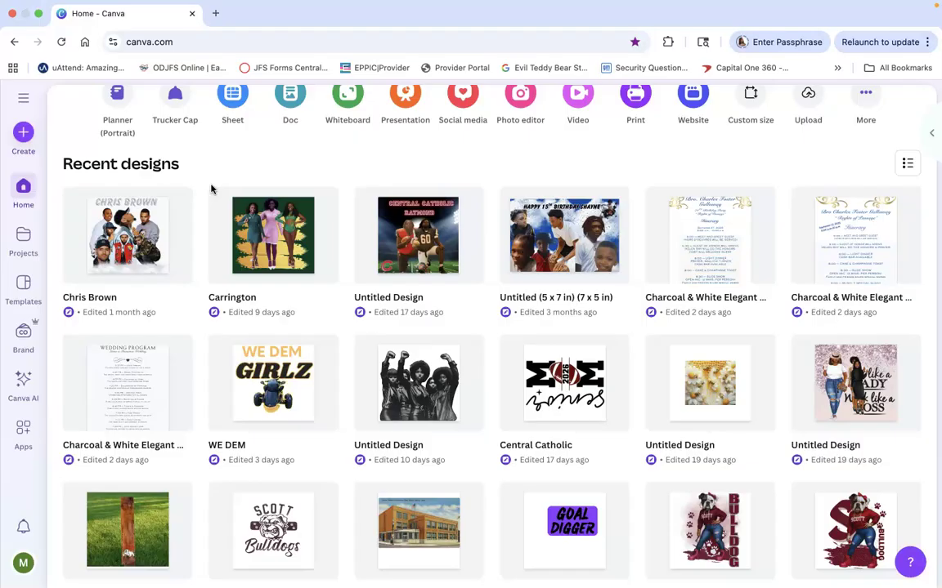
{"action": "key", "text": "XF86AudioRaiseVolume"}
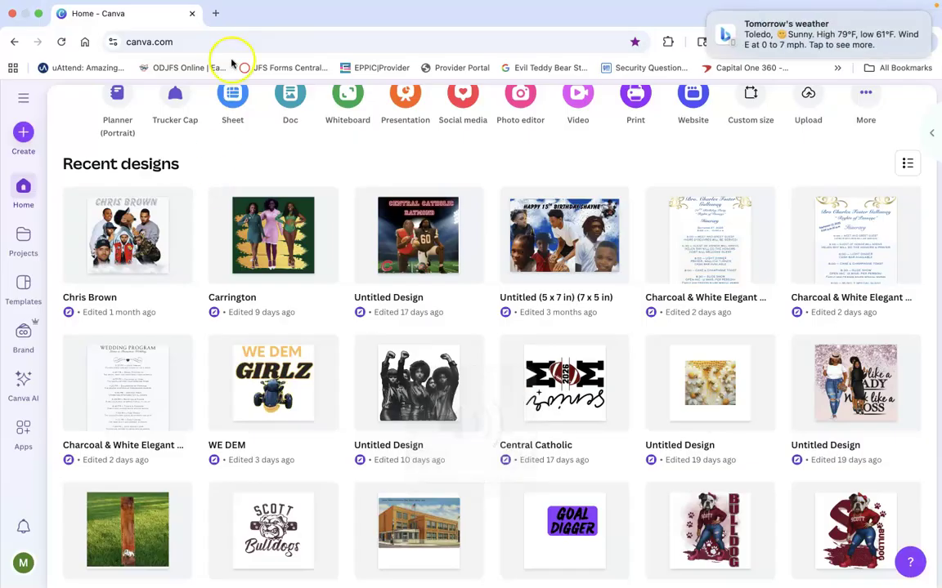
{"action": "scroll", "coordinate": [368, 189], "scroll_direction": "down", "scroll_amount": 1}
{"action": "scroll", "coordinate": [367, 194], "scroll_direction": "up", "scroll_amount": 7}
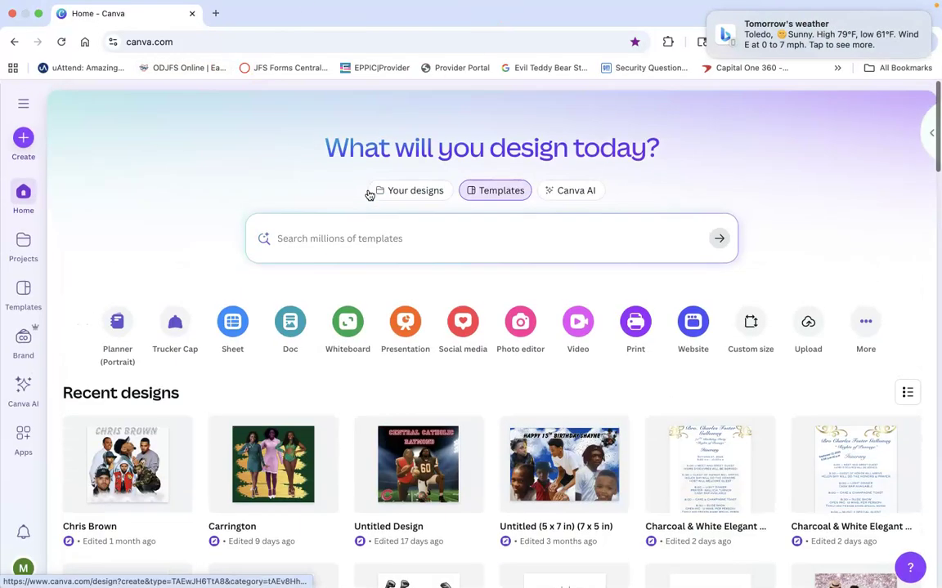
{"action": "scroll", "coordinate": [370, 194], "scroll_direction": "down", "scroll_amount": 4}
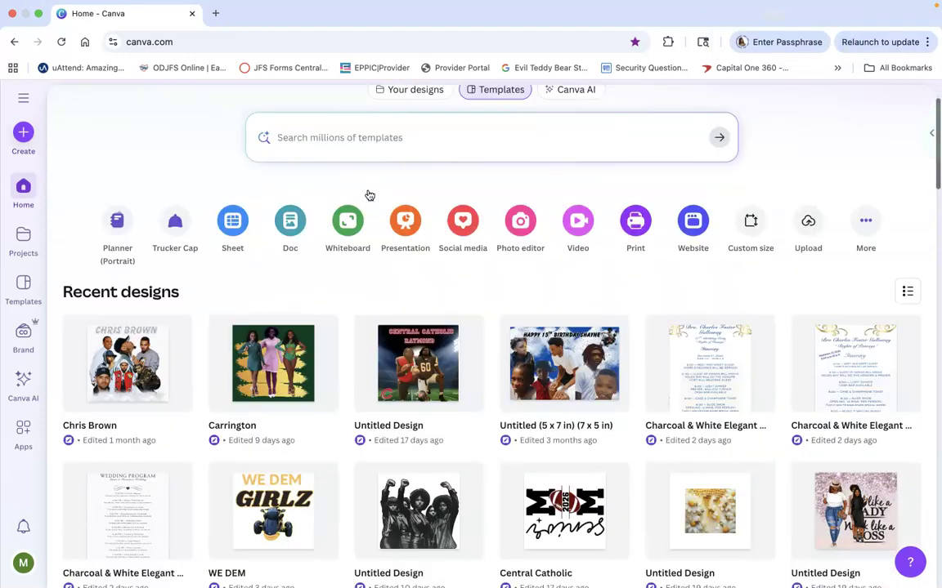
Open the Chris Brown design from the recent designs and review all of its collage pages
{"action": "left_click", "coordinate": [263, 137]}
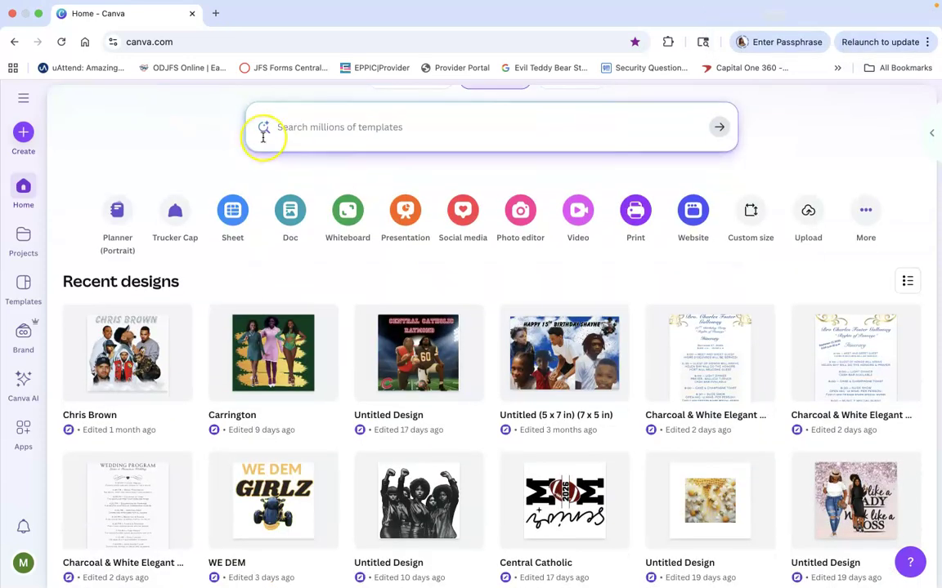
{"action": "left_click", "coordinate": [129, 345]}
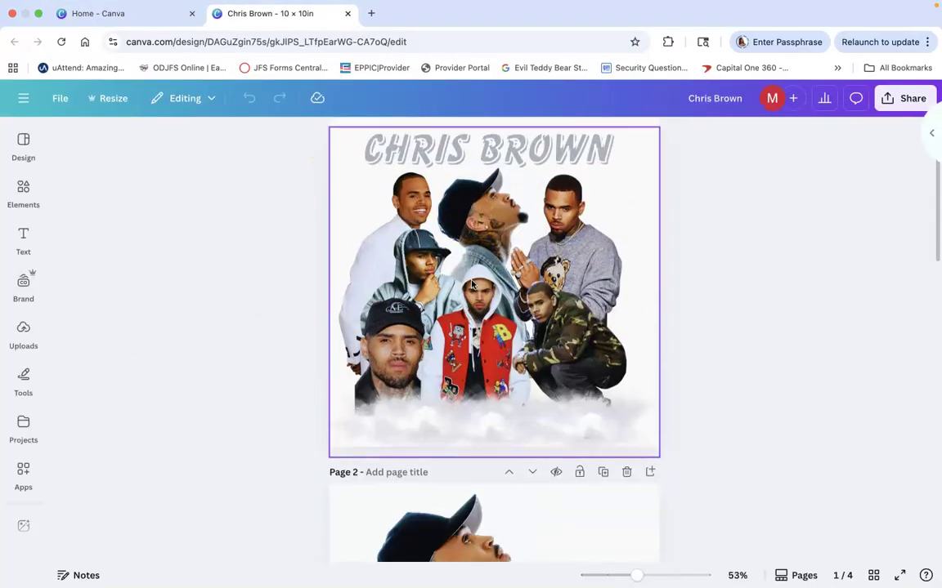
{"action": "scroll", "coordinate": [471, 284], "scroll_direction": "down", "scroll_amount": 5}
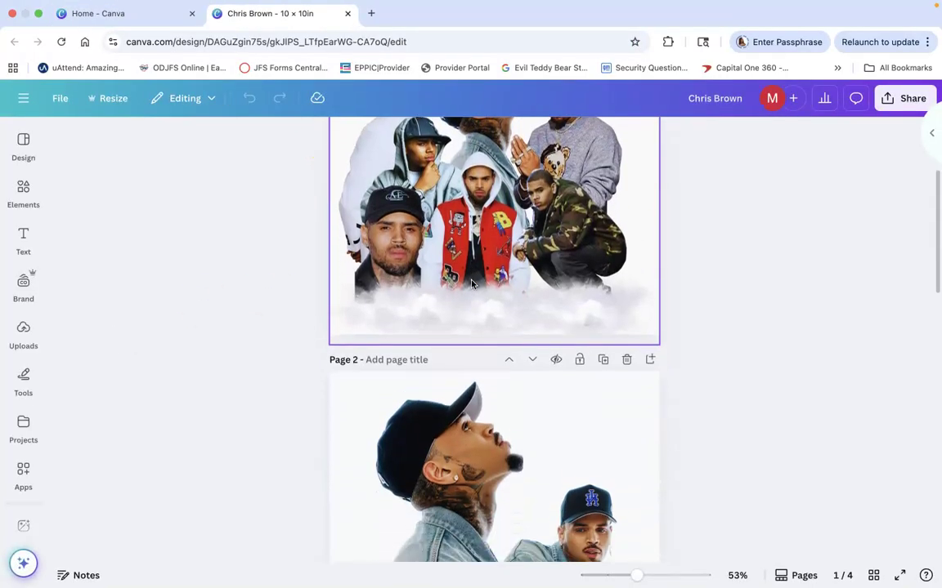
{"action": "scroll", "coordinate": [472, 283], "scroll_direction": "down", "scroll_amount": 7}
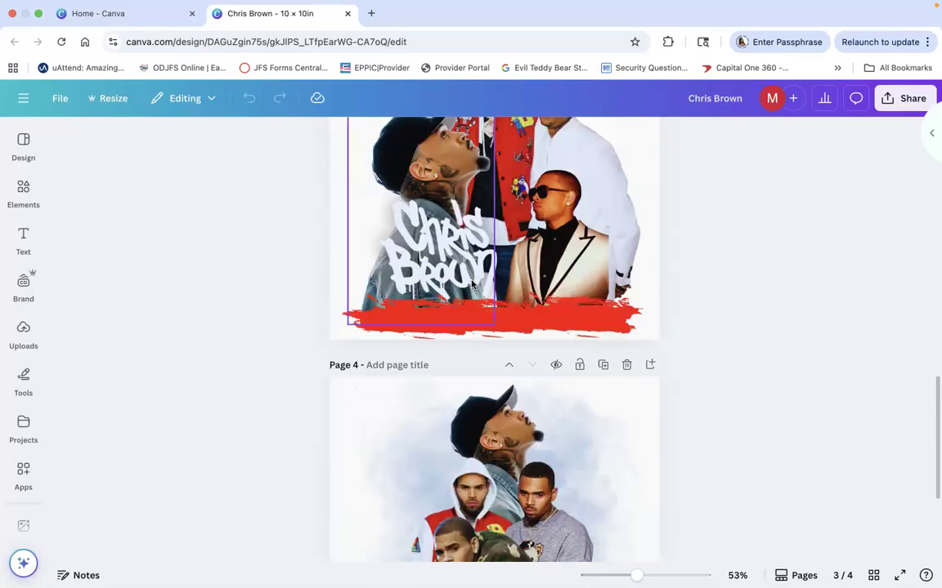
{"action": "scroll", "coordinate": [471, 283], "scroll_direction": "down", "scroll_amount": 1}
{"action": "scroll", "coordinate": [472, 283], "scroll_direction": "up", "scroll_amount": 3}
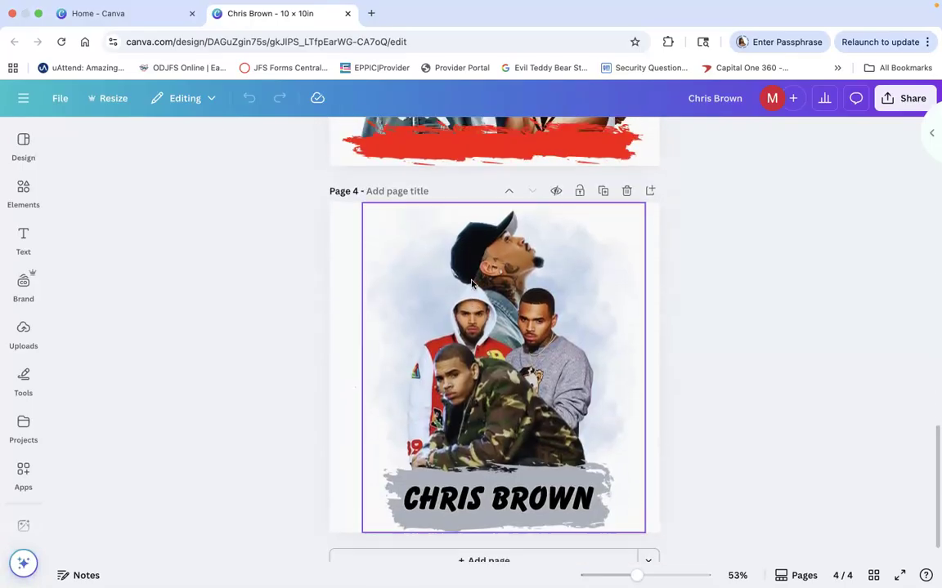
{"action": "scroll", "coordinate": [472, 283], "scroll_direction": "up", "scroll_amount": 3}
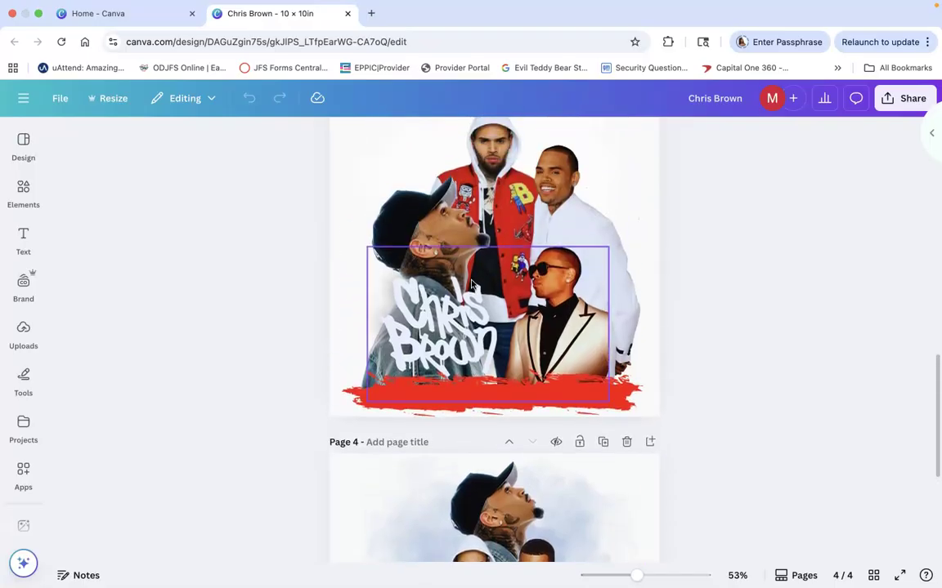
{"action": "scroll", "coordinate": [472, 284], "scroll_direction": "up", "scroll_amount": 7}
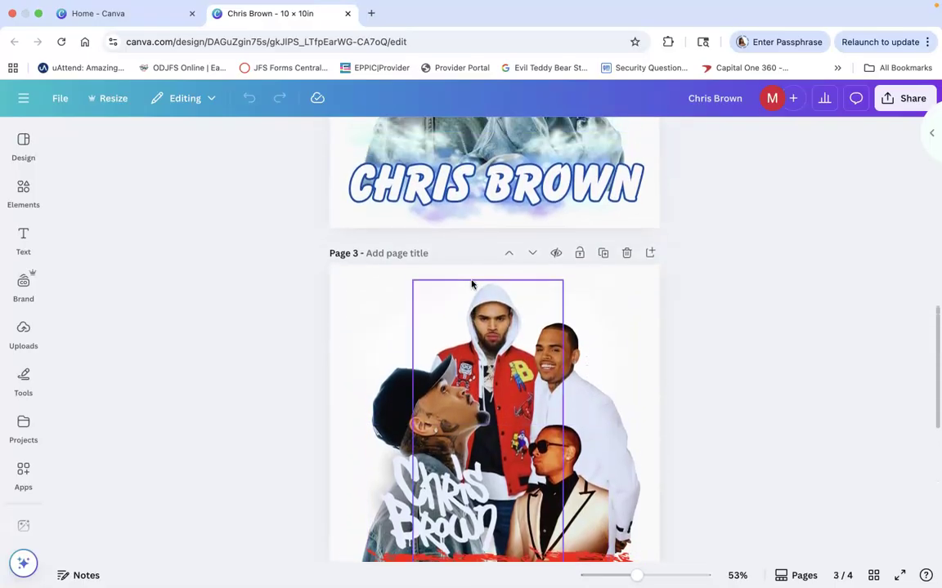
{"action": "scroll", "coordinate": [471, 284], "scroll_direction": "up", "scroll_amount": 2}
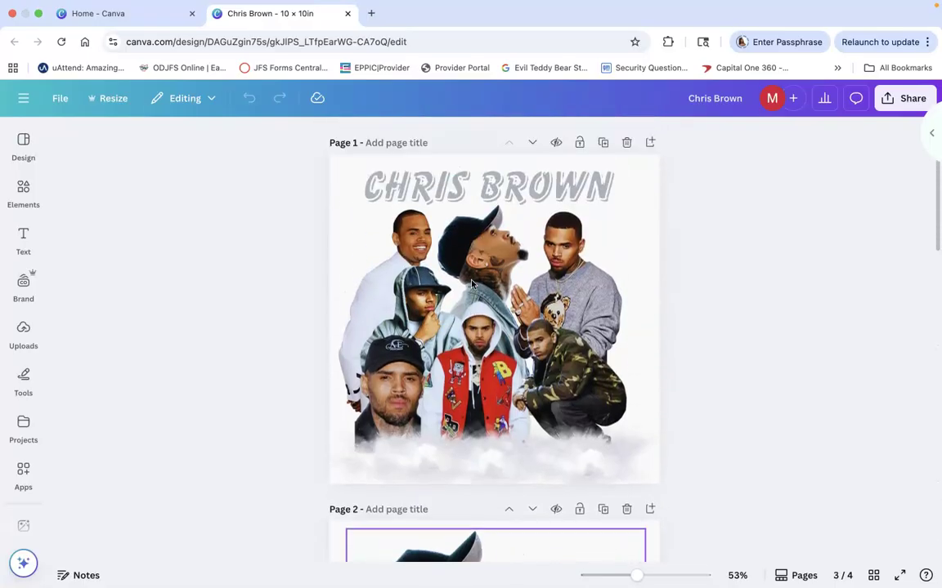
Open the 7 x 5 in birthday collage from the home page's recent designs, closing the advertising window, and view it
{"action": "left_click", "coordinate": [123, 14]}
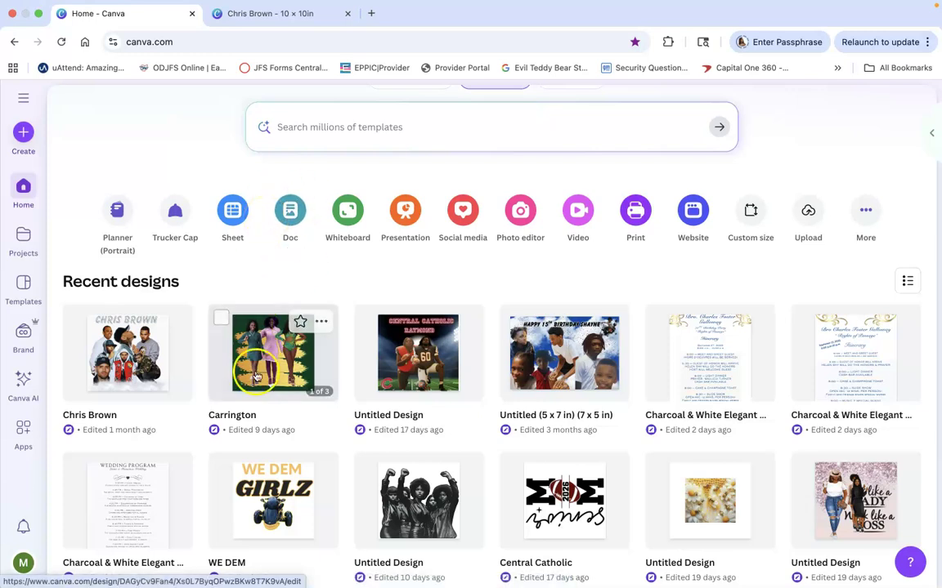
{"action": "left_click", "coordinate": [570, 355]}
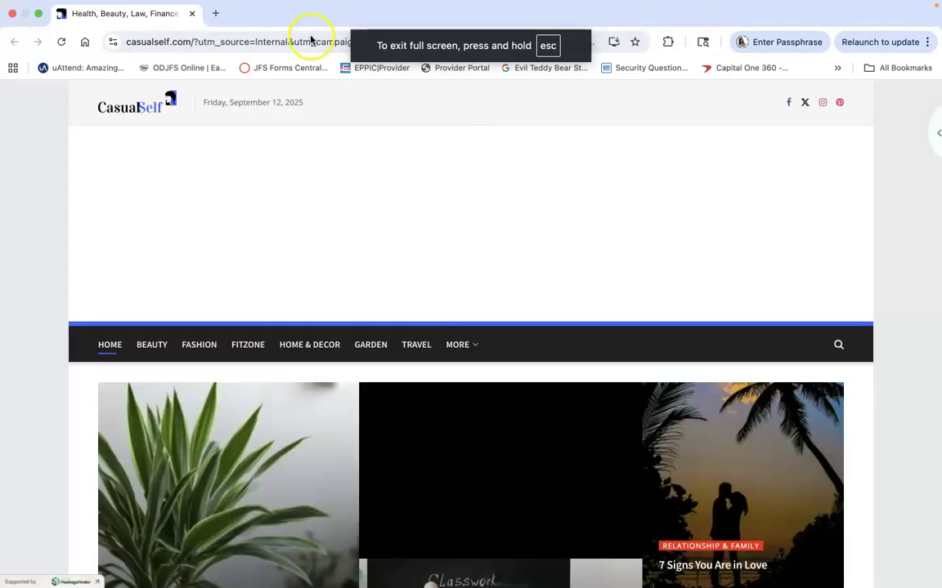
{"action": "left_click", "coordinate": [10, 14]}
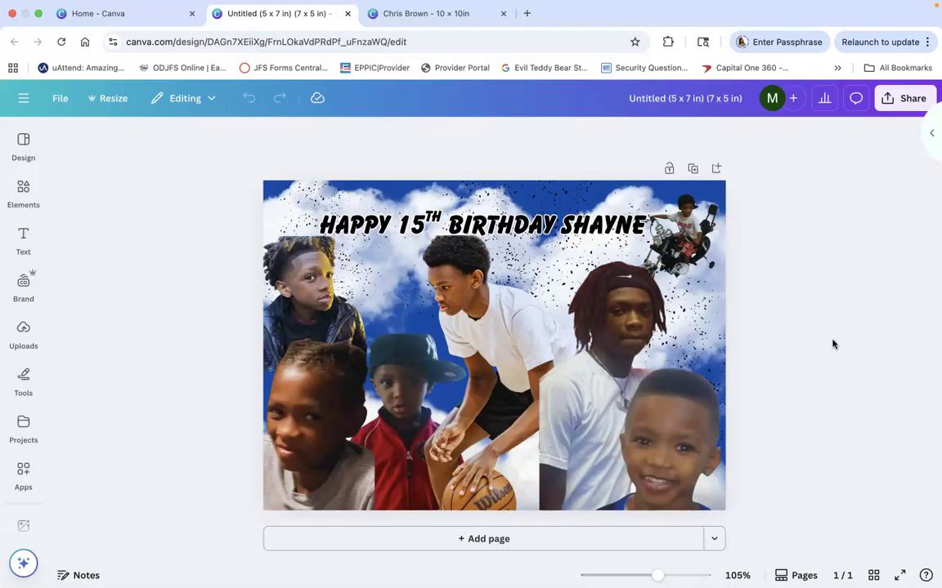
{"action": "scroll", "coordinate": [706, 357], "scroll_direction": "down", "scroll_amount": 1}
{"action": "scroll", "coordinate": [707, 358], "scroll_direction": "up", "scroll_amount": 1}
Open the 4 × 4 in Central Catholic football design from the home page and compare its two pages
{"action": "left_click", "coordinate": [161, 8]}
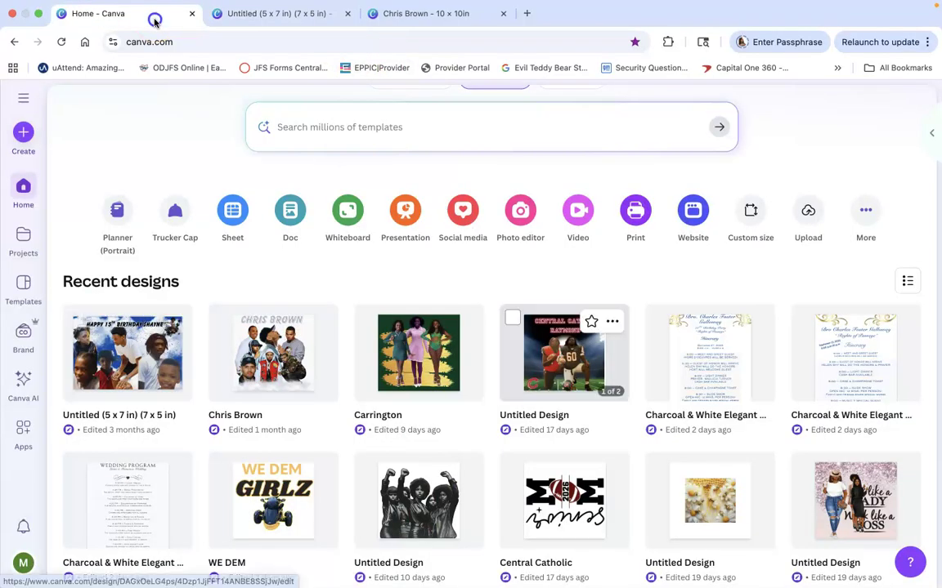
{"action": "left_click", "coordinate": [551, 378]}
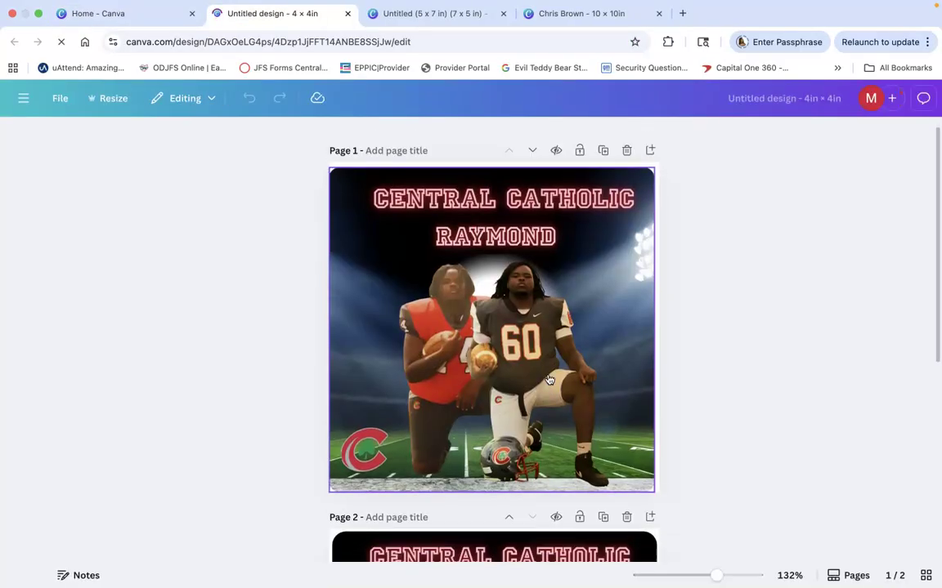
{"action": "scroll", "coordinate": [549, 379], "scroll_direction": "down", "scroll_amount": 2}
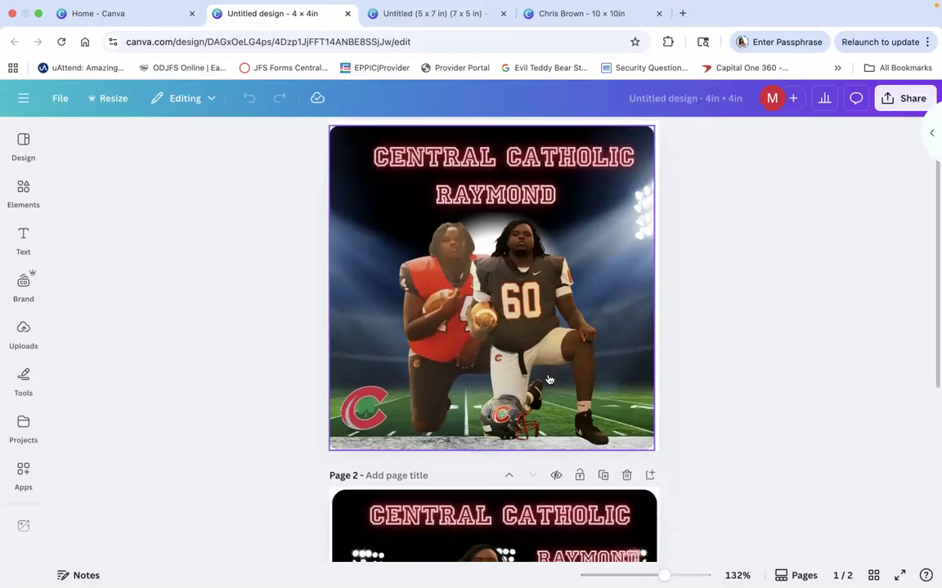
{"action": "scroll", "coordinate": [550, 378], "scroll_direction": "down", "scroll_amount": 5}
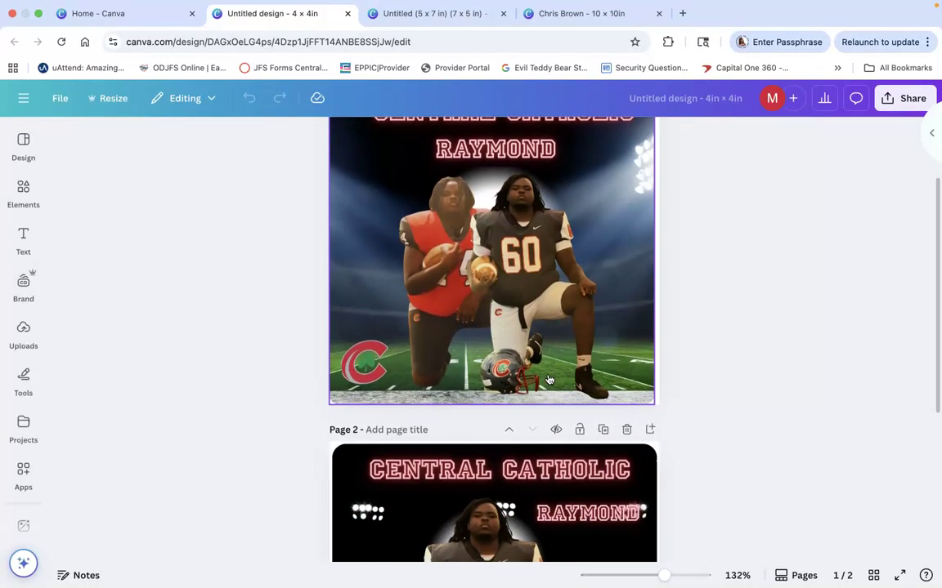
{"action": "scroll", "coordinate": [549, 379], "scroll_direction": "down", "scroll_amount": 6}
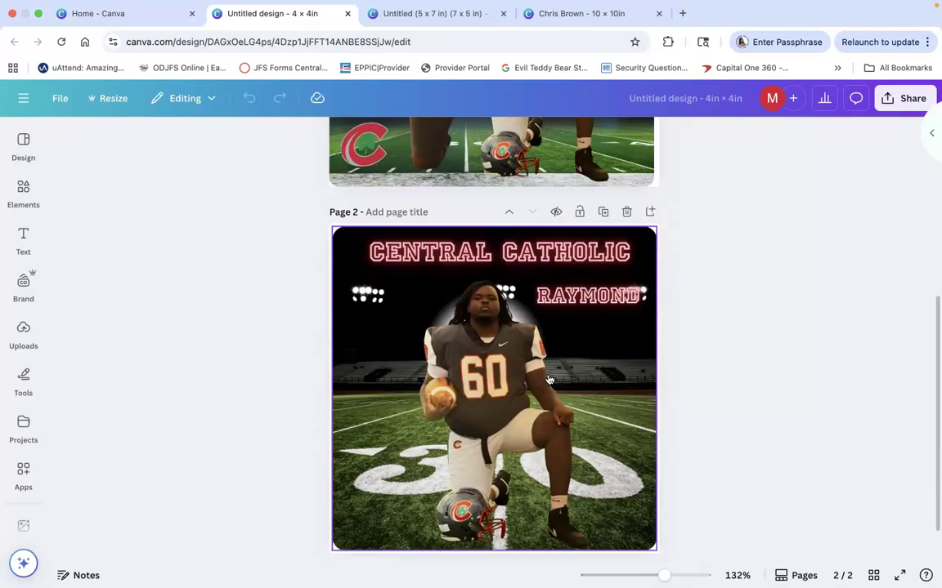
{"action": "scroll", "coordinate": [549, 378], "scroll_direction": "up", "scroll_amount": 13}
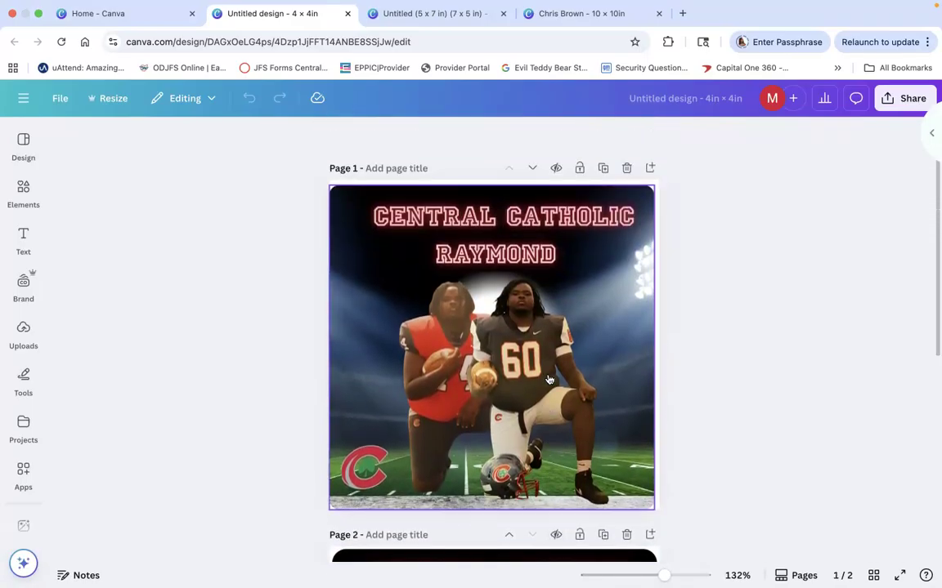
{"action": "scroll", "coordinate": [549, 378], "scroll_direction": "down", "scroll_amount": 13}
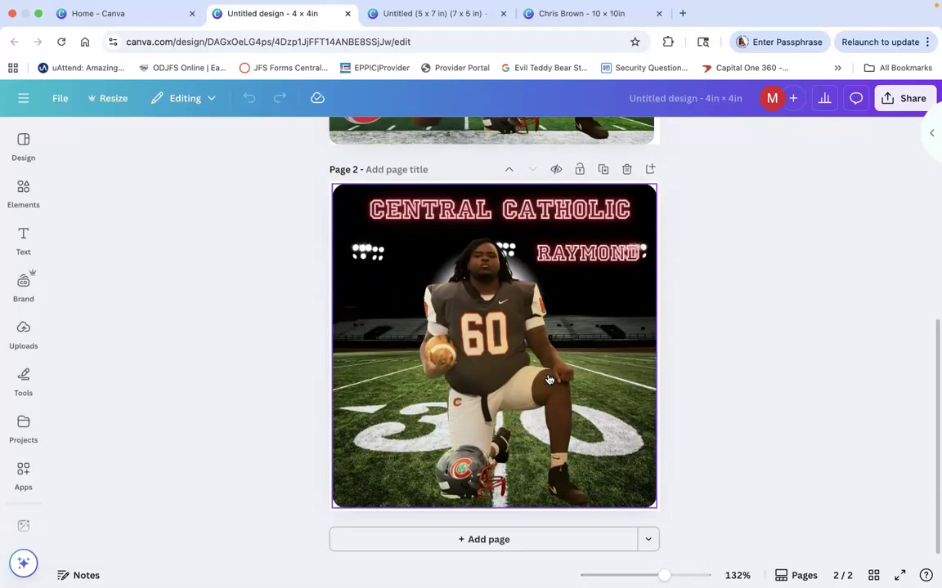
{"action": "scroll", "coordinate": [550, 378], "scroll_direction": "up", "scroll_amount": 11}
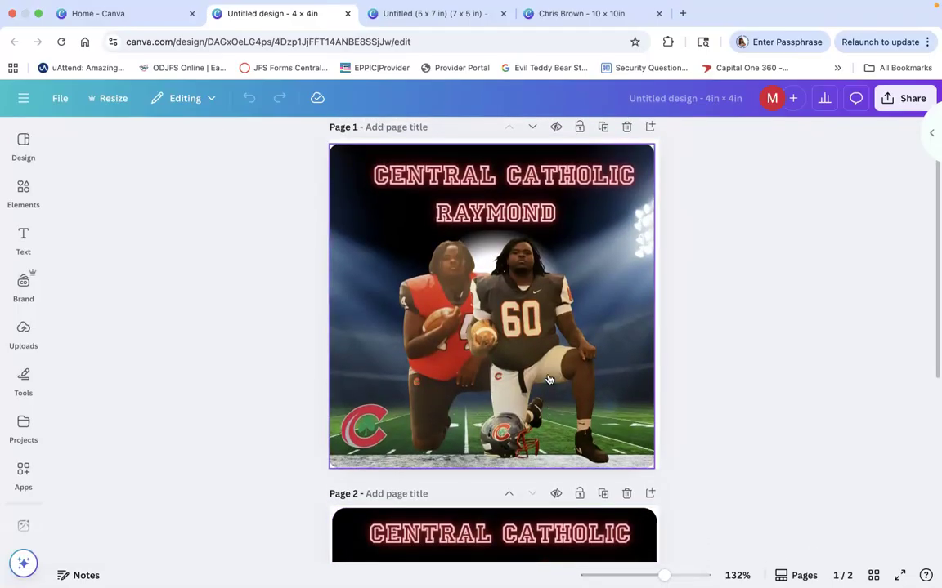
{"action": "scroll", "coordinate": [549, 378], "scroll_direction": "up", "scroll_amount": 2}
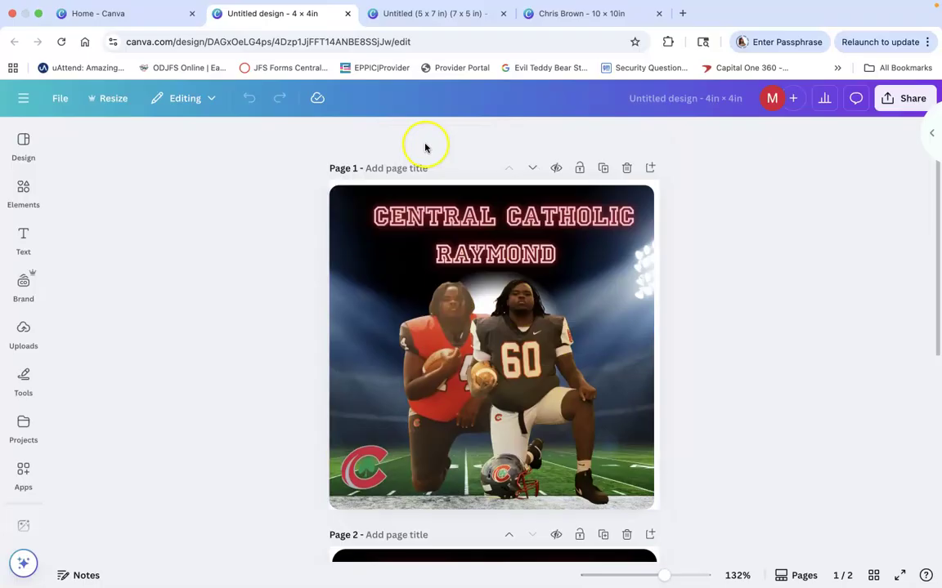
{"action": "scroll", "coordinate": [441, 343], "scroll_direction": "down", "scroll_amount": 3}
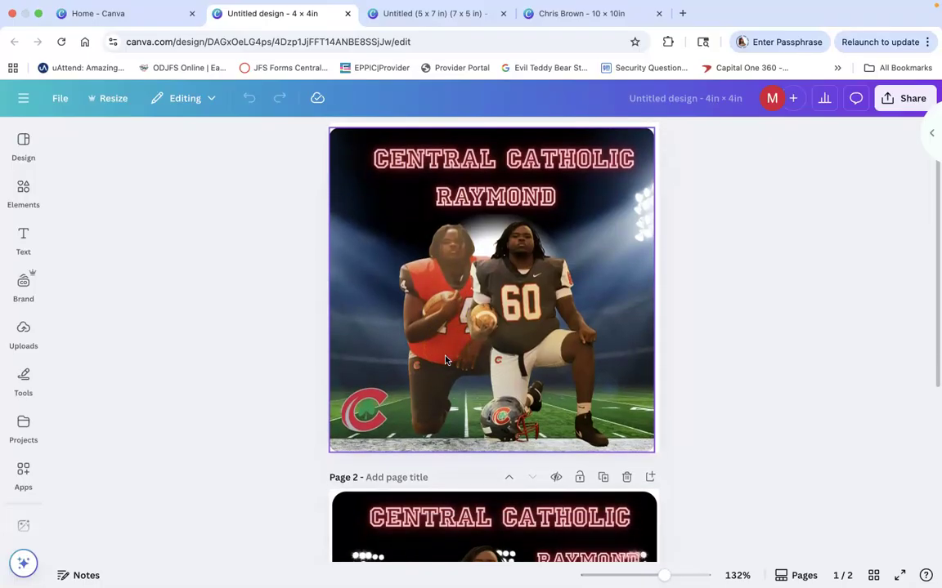
{"action": "scroll", "coordinate": [446, 361], "scroll_direction": "down", "scroll_amount": 10}
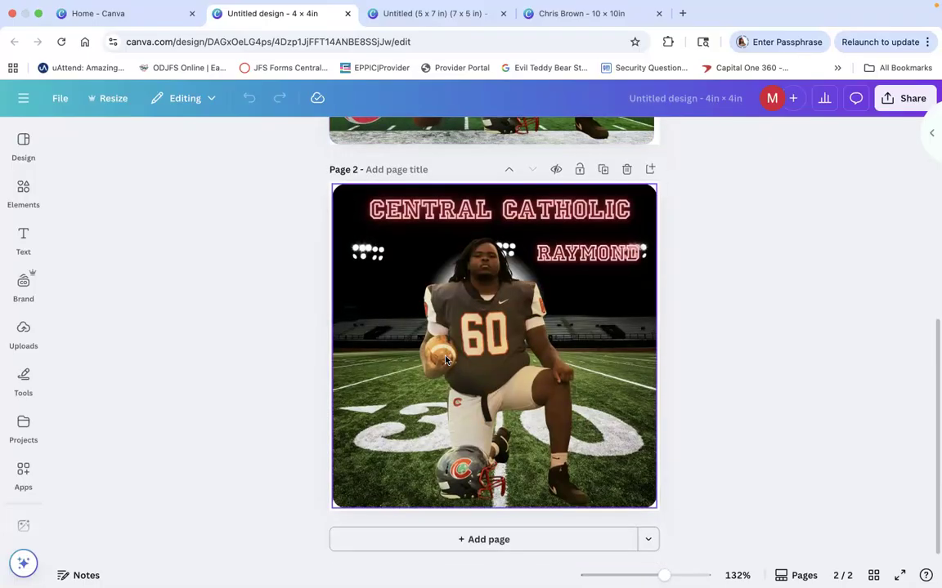
{"action": "scroll", "coordinate": [445, 360], "scroll_direction": "up", "scroll_amount": 10}
Return to the home page and look through the older recent designs for another collage example
{"action": "left_click", "coordinate": [130, 15]}
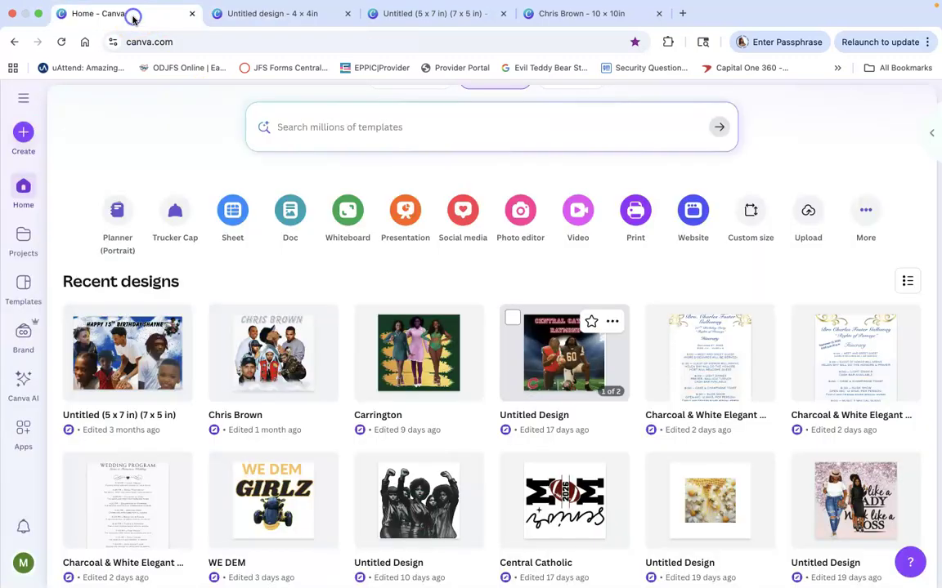
{"action": "scroll", "coordinate": [350, 327], "scroll_direction": "down", "scroll_amount": 5}
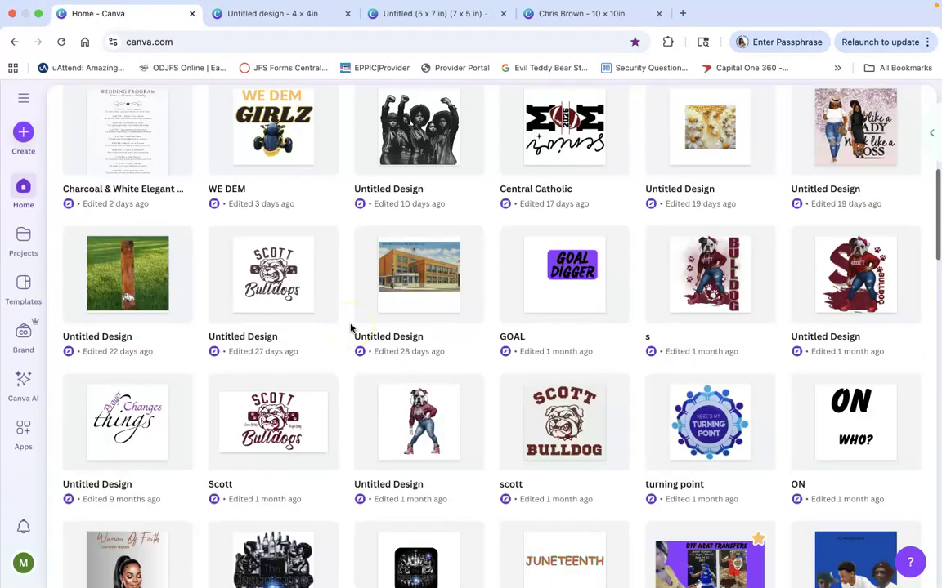
{"action": "scroll", "coordinate": [350, 328], "scroll_direction": "down", "scroll_amount": 2}
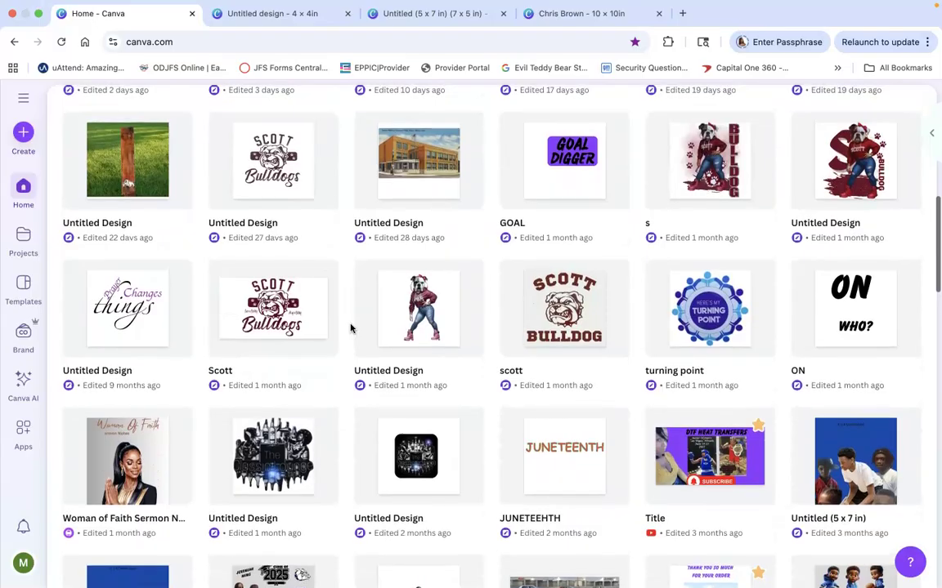
{"action": "scroll", "coordinate": [350, 328], "scroll_direction": "down", "scroll_amount": 3}
{"action": "scroll", "coordinate": [349, 328], "scroll_direction": "up", "scroll_amount": 5}
{"action": "scroll", "coordinate": [350, 328], "scroll_direction": "up", "scroll_amount": 6}
{"action": "scroll", "coordinate": [309, 430], "scroll_direction": "down", "scroll_amount": 2}
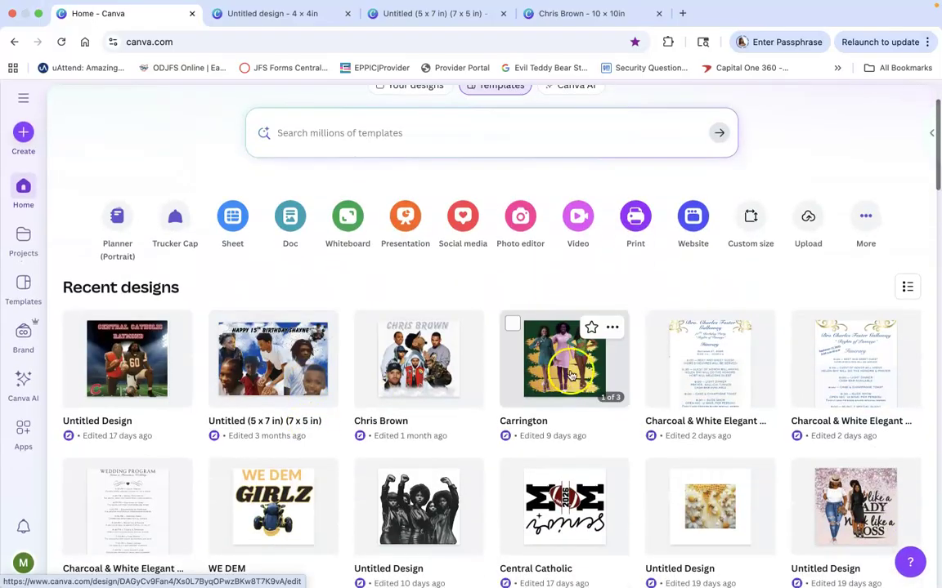
Open the 10 × 10 in green-and-gold collage of three women from the recent designs and review its three pages
{"action": "left_click", "coordinate": [570, 376]}
{"action": "scroll", "coordinate": [541, 343], "scroll_direction": "down", "scroll_amount": 2}
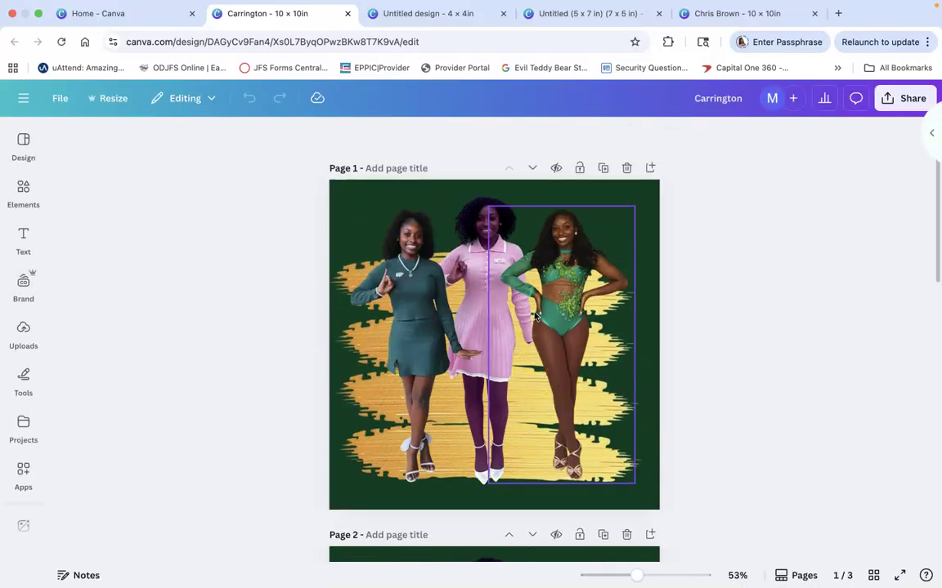
{"action": "scroll", "coordinate": [535, 317], "scroll_direction": "down", "scroll_amount": 1}
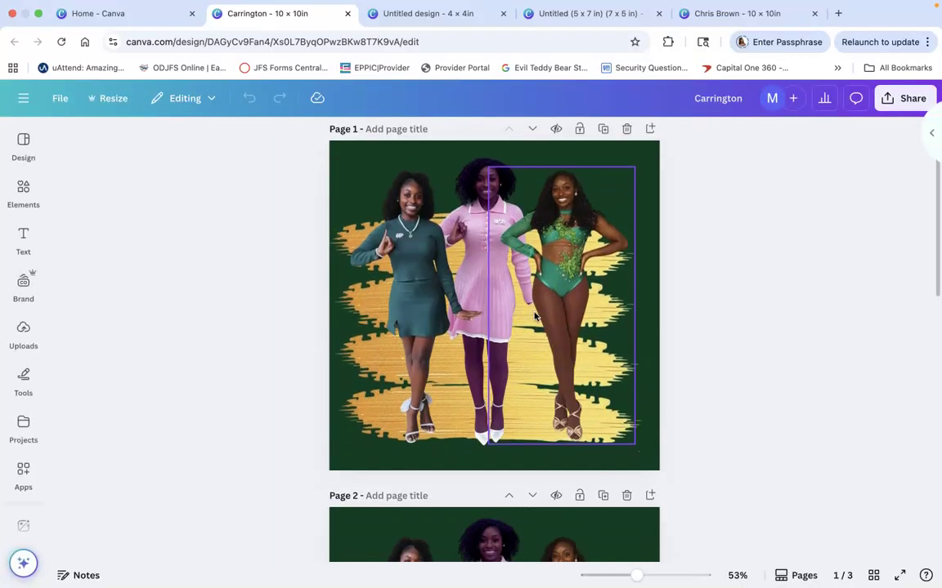
{"action": "scroll", "coordinate": [508, 339], "scroll_direction": "down", "scroll_amount": 1}
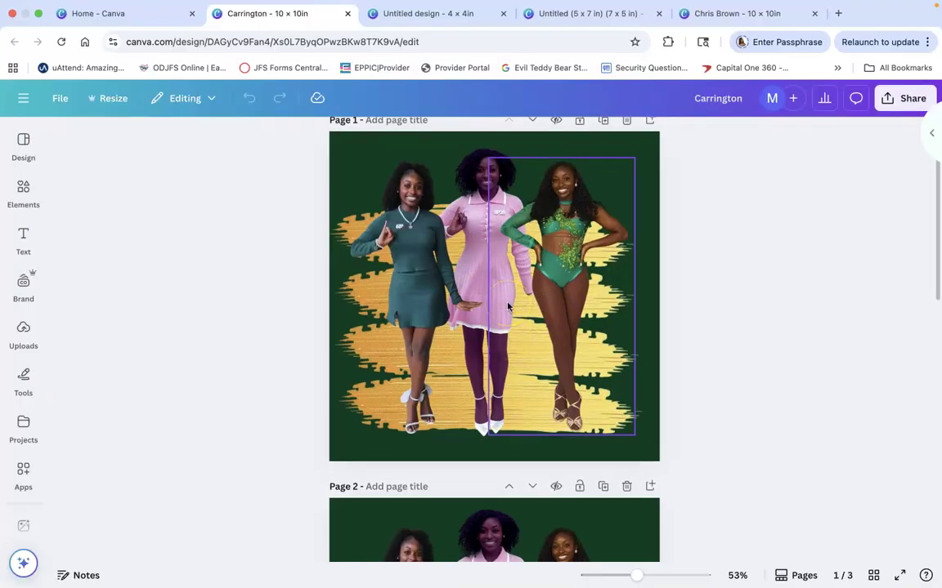
{"action": "scroll", "coordinate": [508, 306], "scroll_direction": "down", "scroll_amount": 1}
{"action": "scroll", "coordinate": [508, 306], "scroll_direction": "up", "scroll_amount": 1}
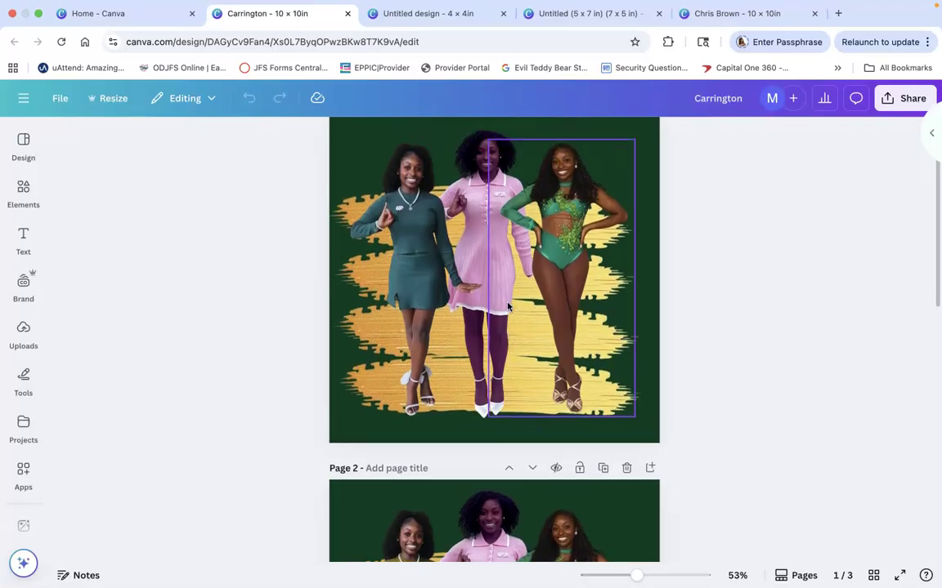
{"action": "scroll", "coordinate": [507, 306], "scroll_direction": "down", "scroll_amount": 2}
{"action": "scroll", "coordinate": [508, 307], "scroll_direction": "down", "scroll_amount": 5}
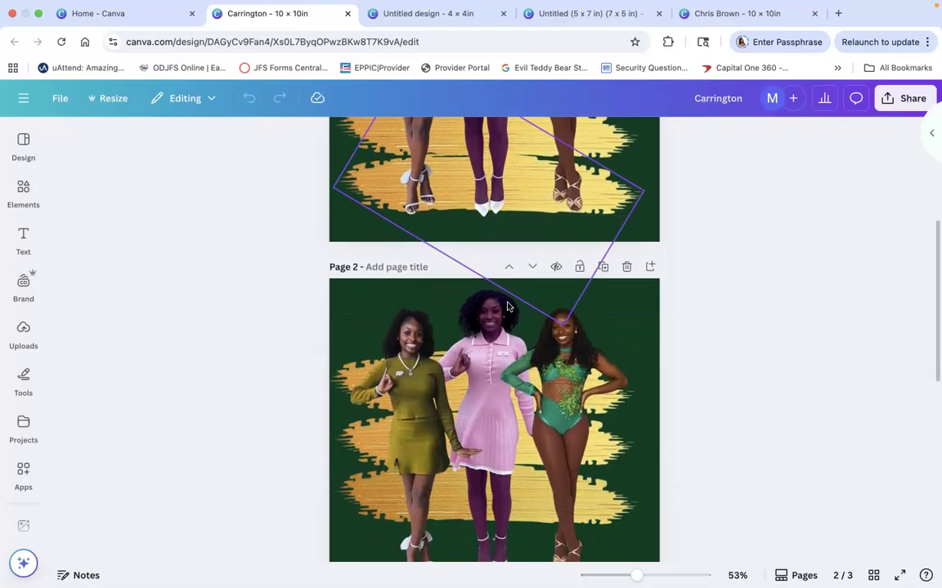
{"action": "scroll", "coordinate": [508, 306], "scroll_direction": "down", "scroll_amount": 4}
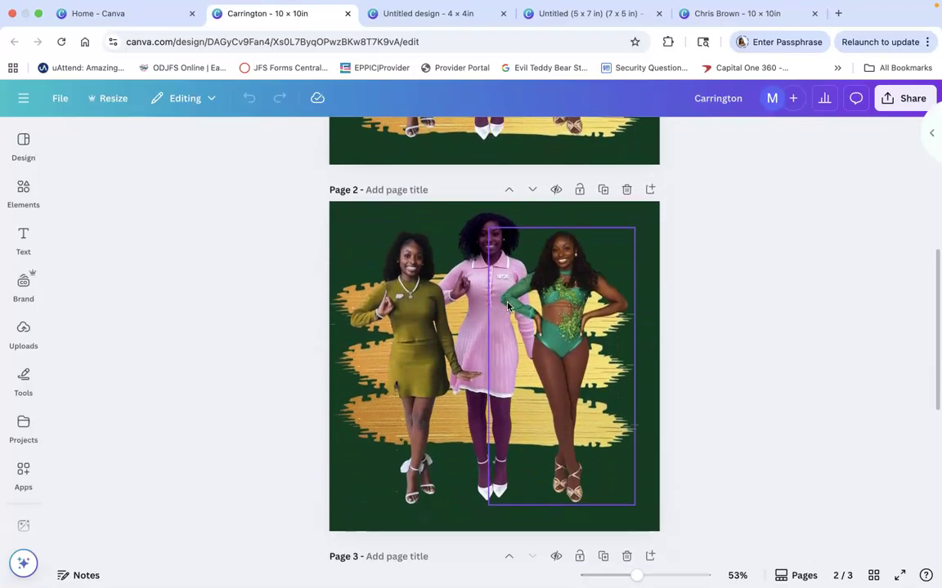
{"action": "scroll", "coordinate": [507, 306], "scroll_direction": "down", "scroll_amount": 8}
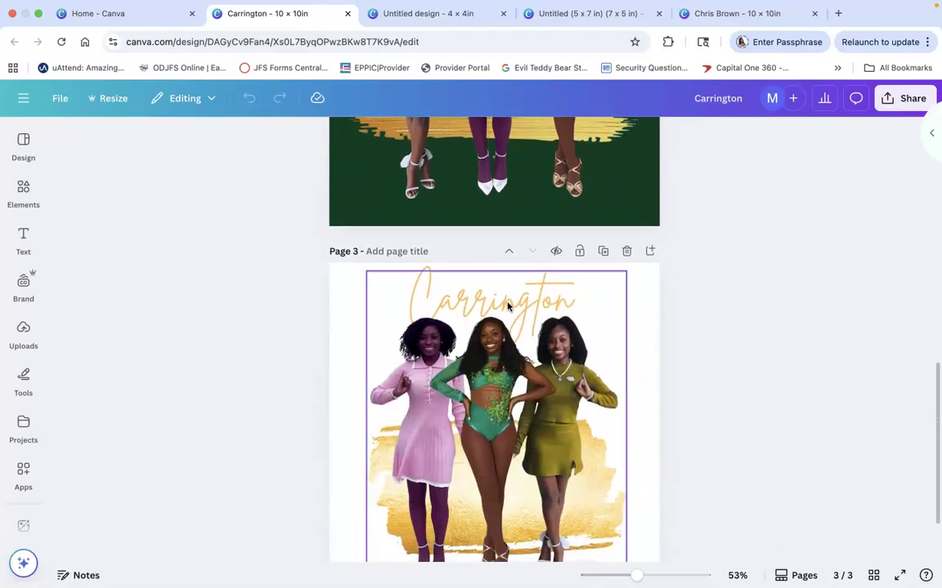
{"action": "scroll", "coordinate": [508, 307], "scroll_direction": "up", "scroll_amount": 8}
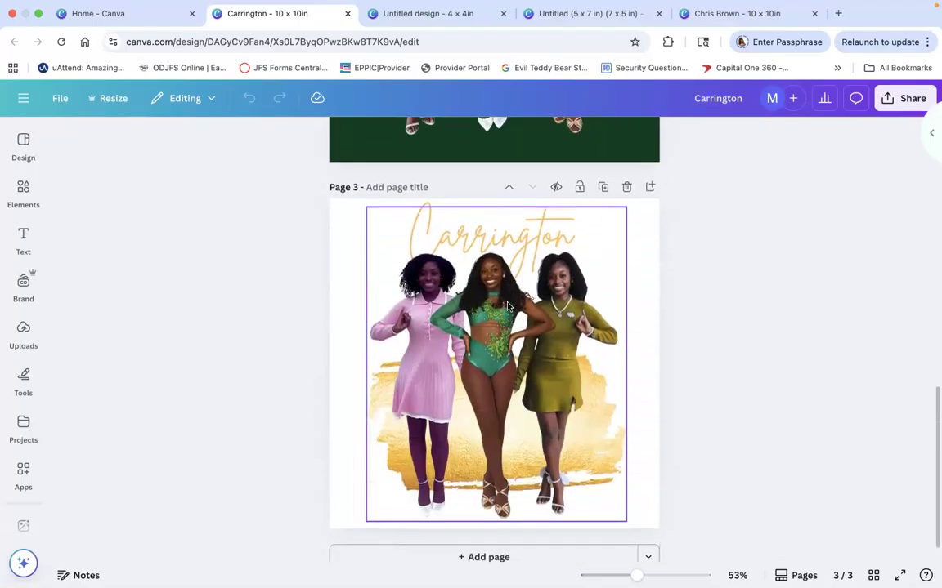
{"action": "scroll", "coordinate": [507, 306], "scroll_direction": "up", "scroll_amount": 13}
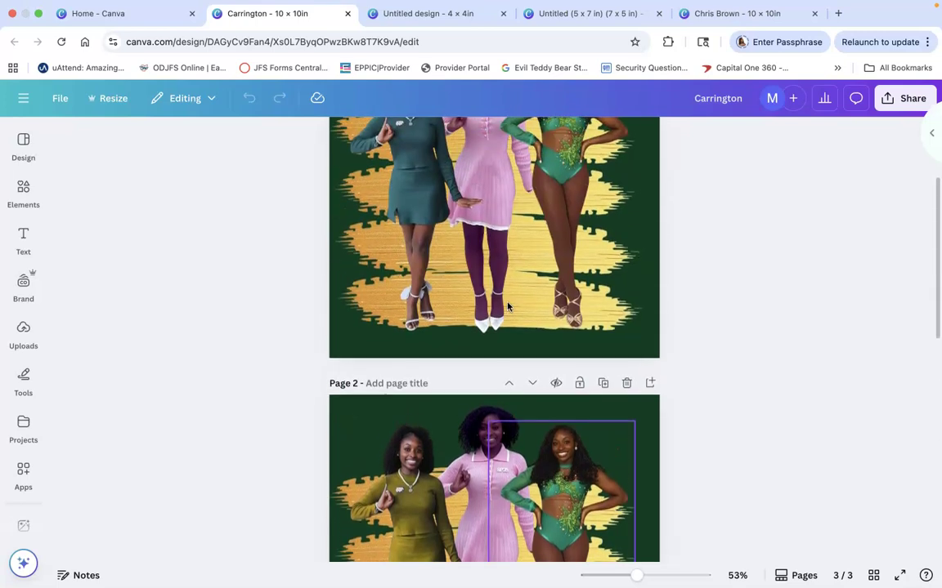
Compare the outfit colours and layouts of the two green-background pages with the white-background version on page 3
{"action": "left_click", "coordinate": [593, 219]}
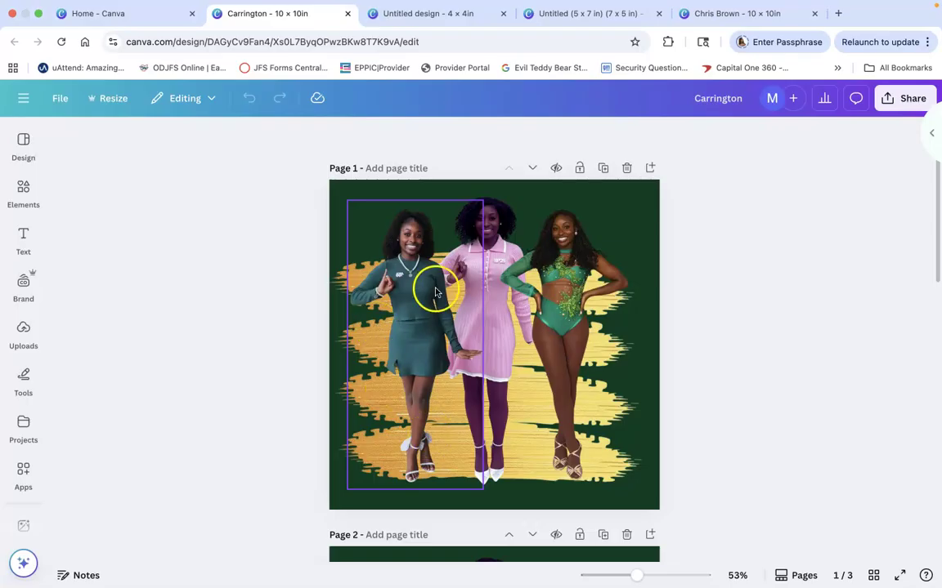
{"action": "scroll", "coordinate": [439, 366], "scroll_direction": "down", "scroll_amount": 13}
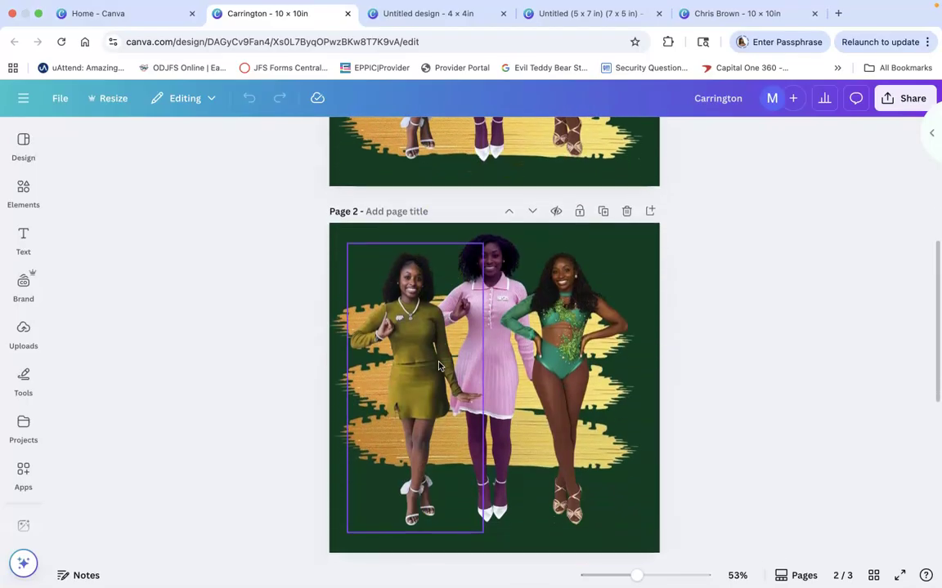
{"action": "left_click", "coordinate": [465, 407]}
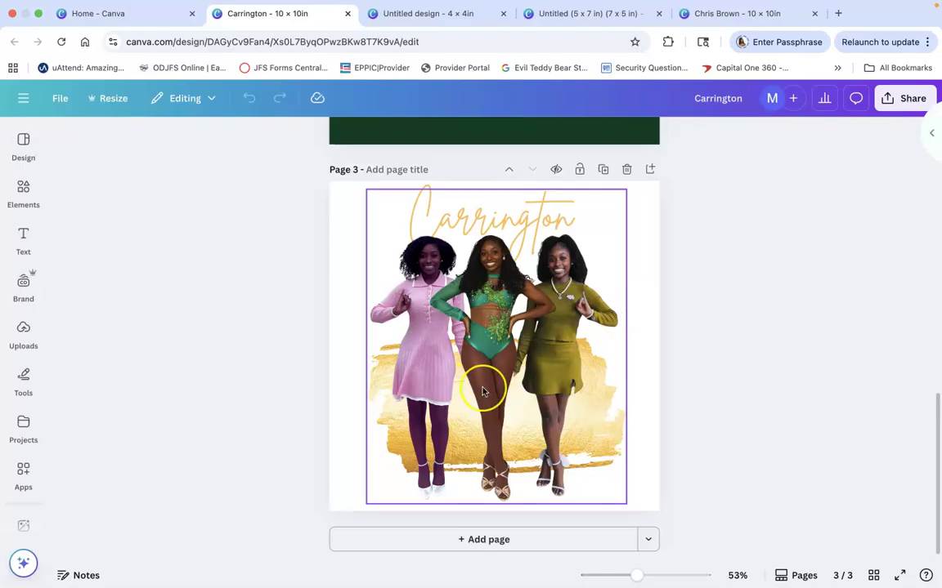
{"action": "scroll", "coordinate": [482, 393], "scroll_direction": "up", "scroll_amount": 3}
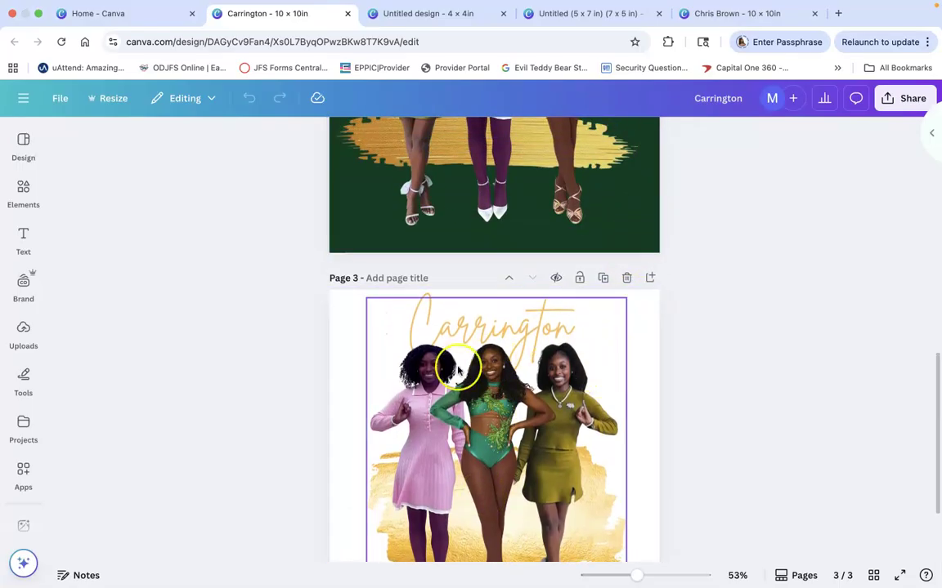
{"action": "scroll", "coordinate": [543, 431], "scroll_direction": "down", "scroll_amount": 2}
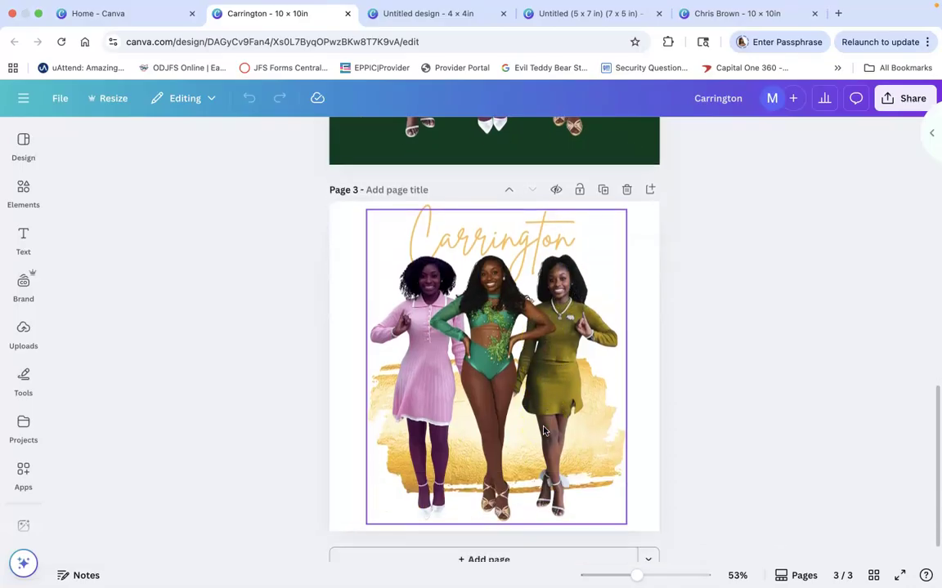
{"action": "scroll", "coordinate": [535, 360], "scroll_direction": "up", "scroll_amount": 7}
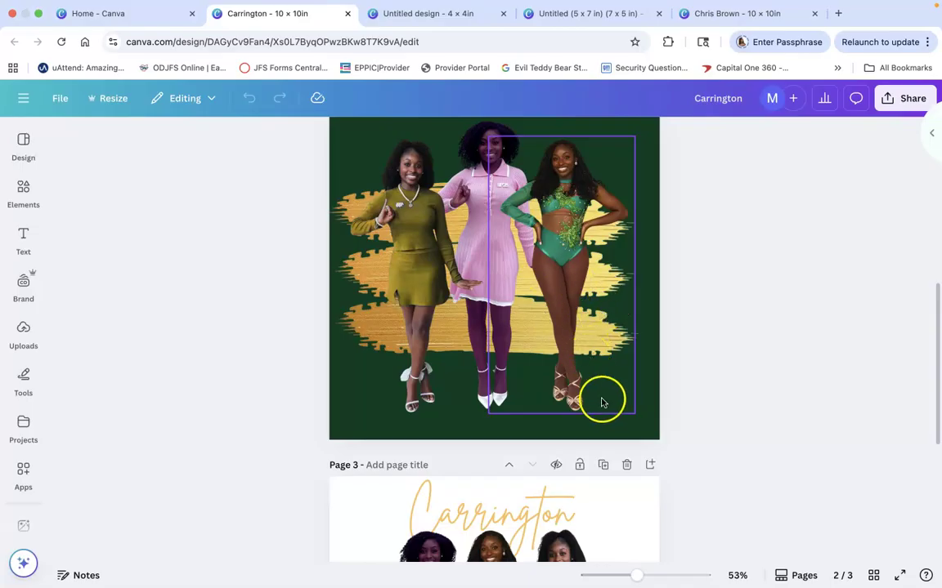
Change the background colour of page 2 from the document colours to white and compare it with page 1
{"action": "scroll", "coordinate": [605, 403], "scroll_direction": "up", "scroll_amount": 3}
{"action": "left_click", "coordinate": [640, 264]}
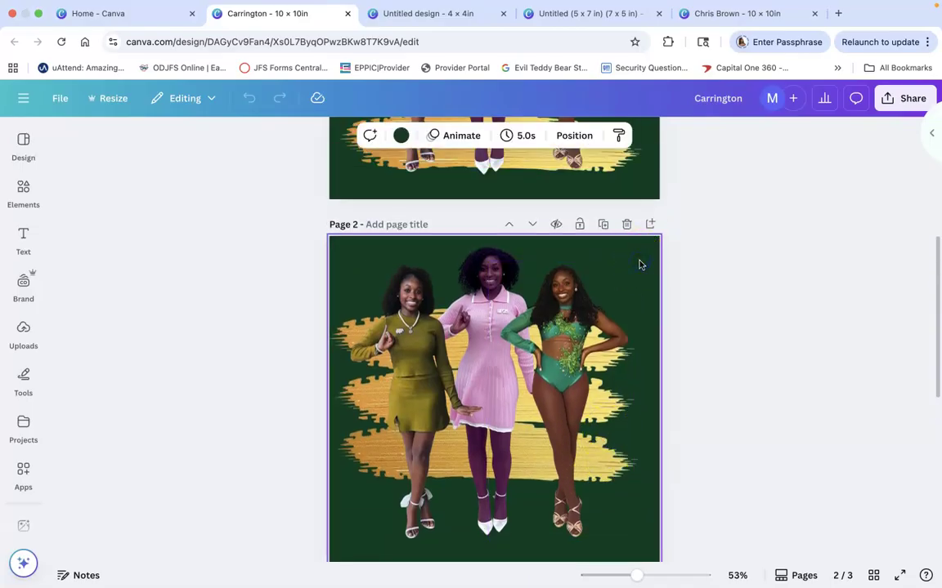
{"action": "left_click", "coordinate": [401, 137]}
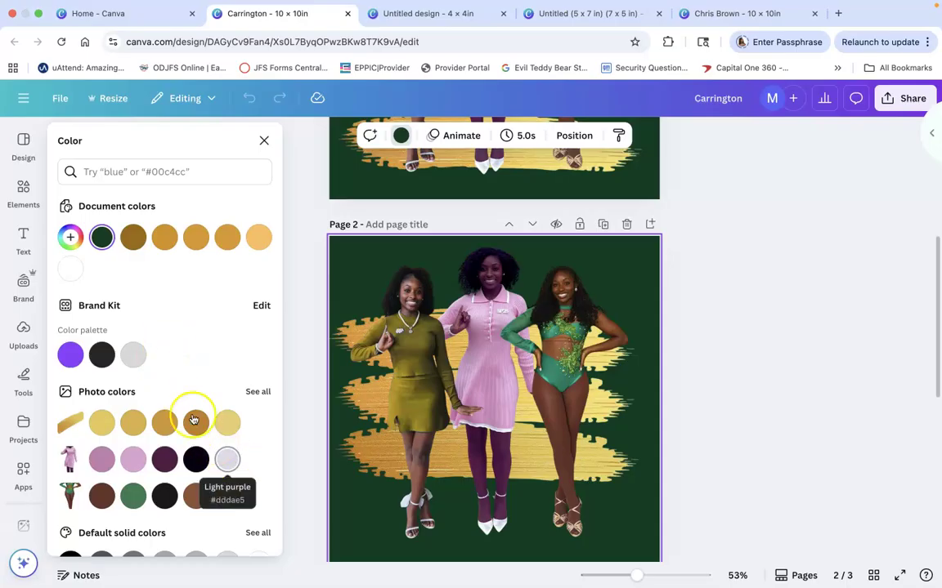
{"action": "left_click", "coordinate": [72, 268]}
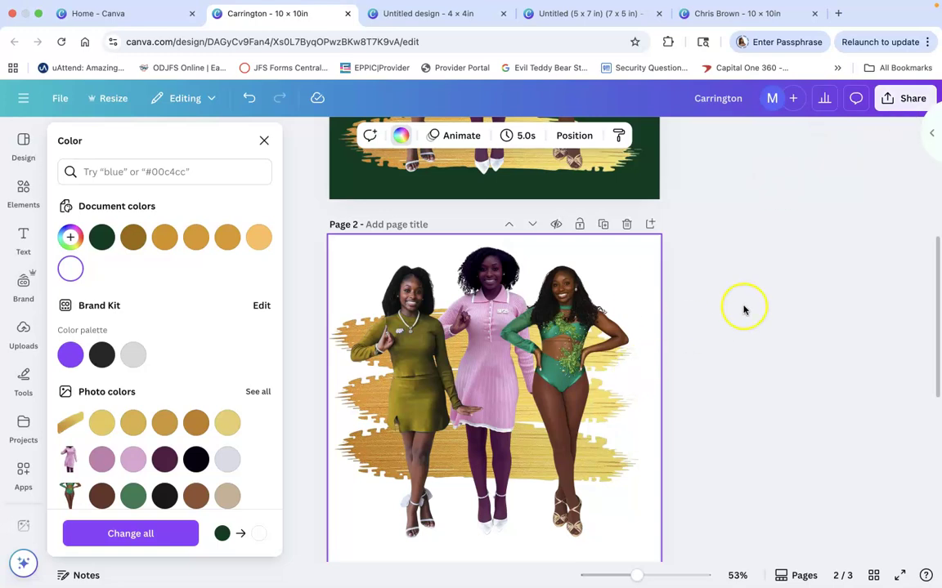
{"action": "scroll", "coordinate": [743, 310], "scroll_direction": "up", "scroll_amount": 2}
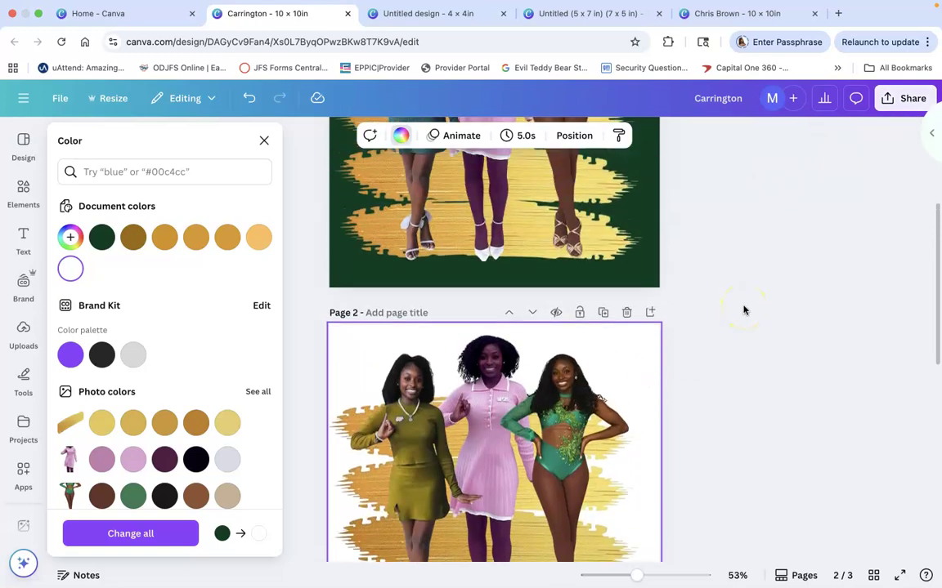
{"action": "scroll", "coordinate": [811, 311], "scroll_direction": "up", "scroll_amount": 8}
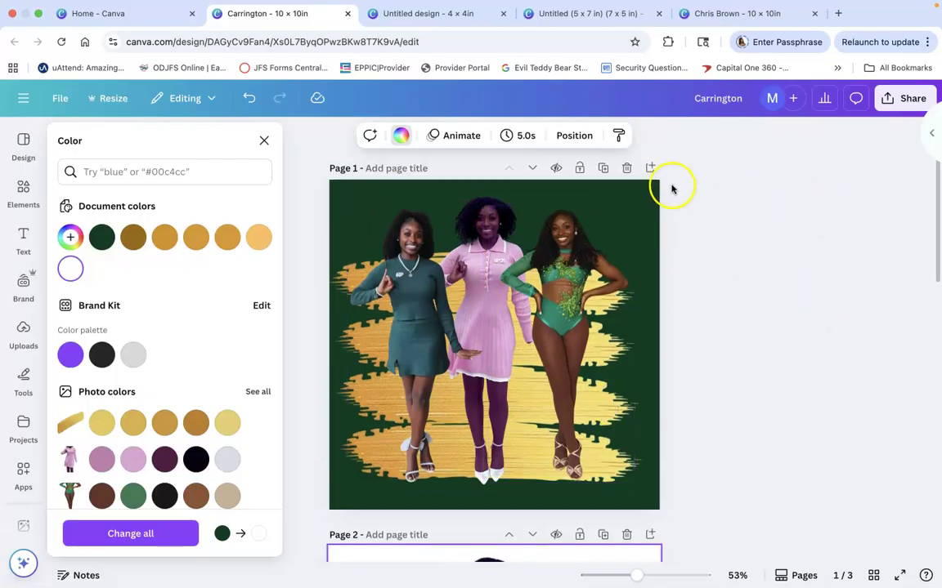
Close the four open example design tabs and return to the start of the Canva home page
{"action": "mouse_move", "coordinate": [132, 17]}
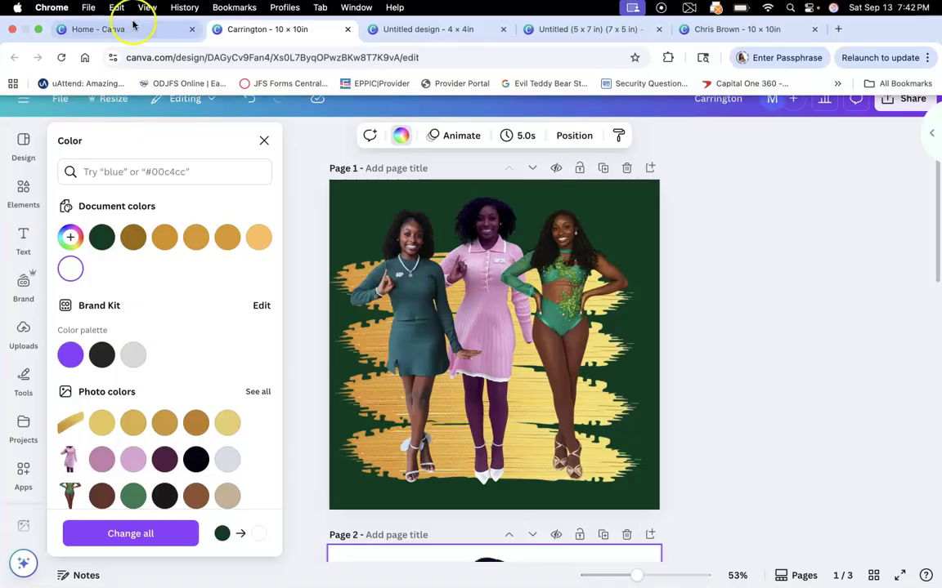
{"action": "left_click", "coordinate": [348, 30]}
{"action": "left_click", "coordinate": [348, 30]}
{"action": "left_click", "coordinate": [348, 30]}
{"action": "left_click", "coordinate": [348, 31]}
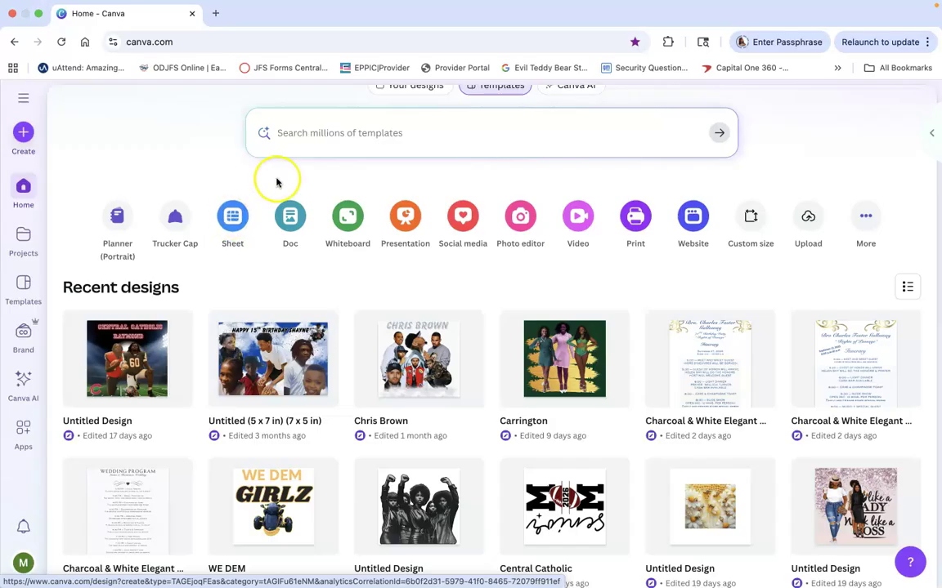
{"action": "scroll", "coordinate": [421, 172], "scroll_direction": "up", "scroll_amount": 3}
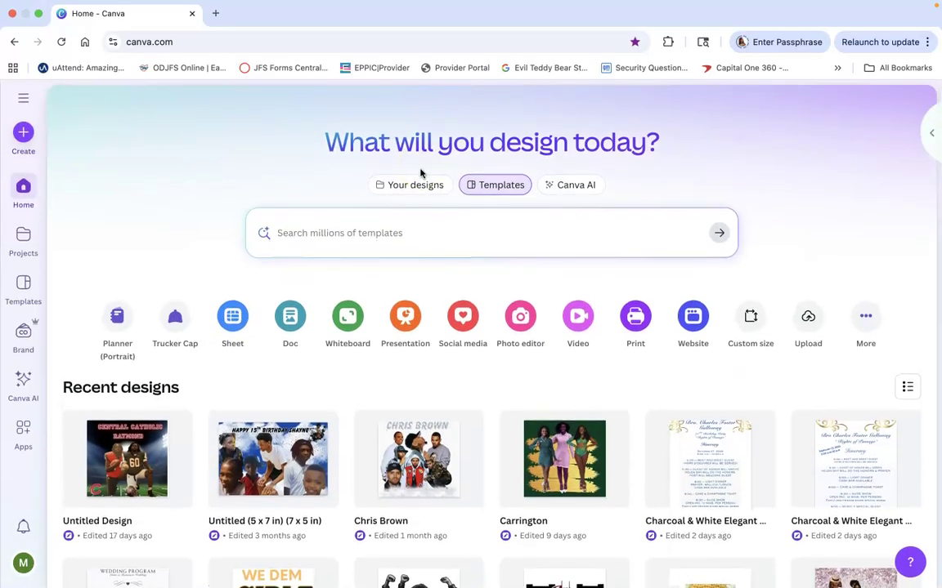
Search the web for "chris brown" in a new browser tab
{"action": "left_click", "coordinate": [215, 14]}
{"action": "left_click", "coordinate": [209, 46]}
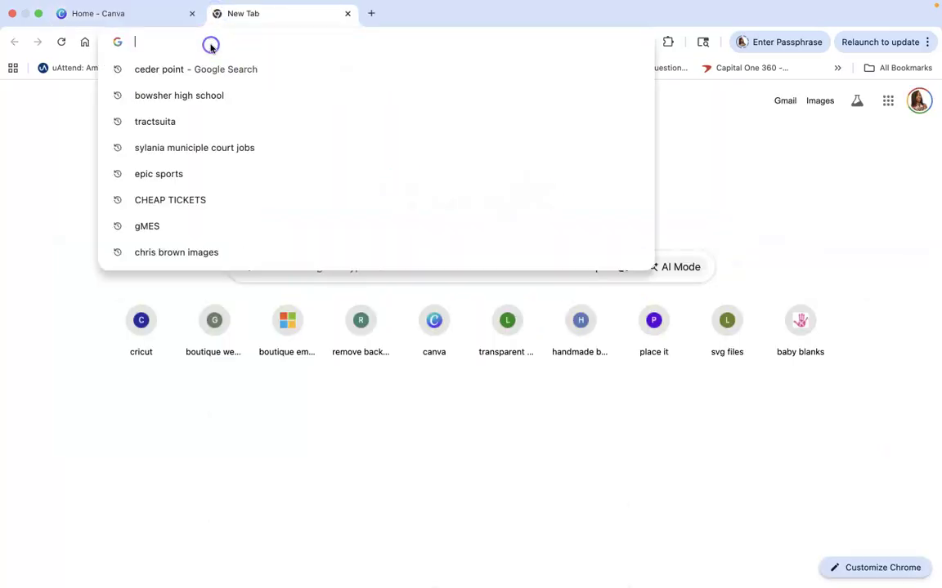
{"action": "type", "text": "chris"}
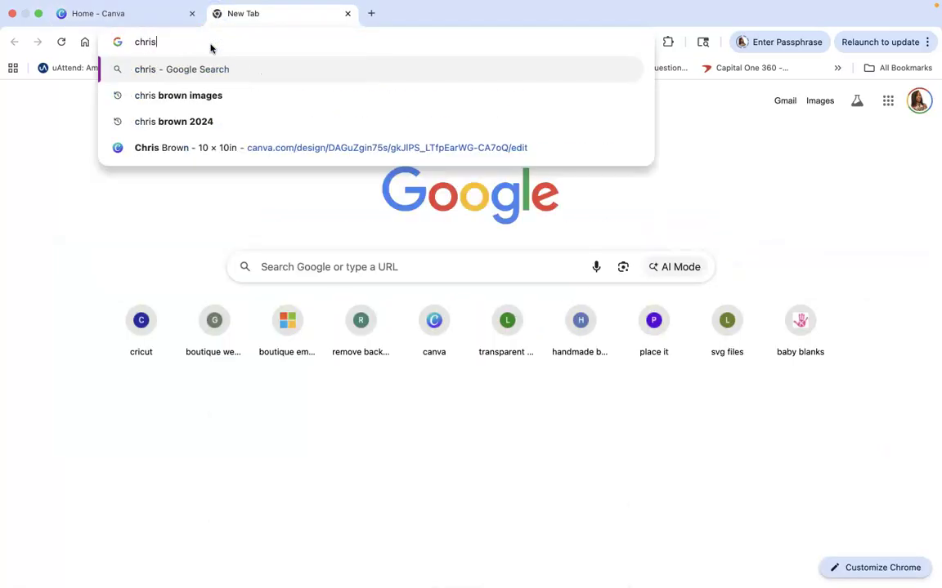
{"action": "type", "text": " bro"}
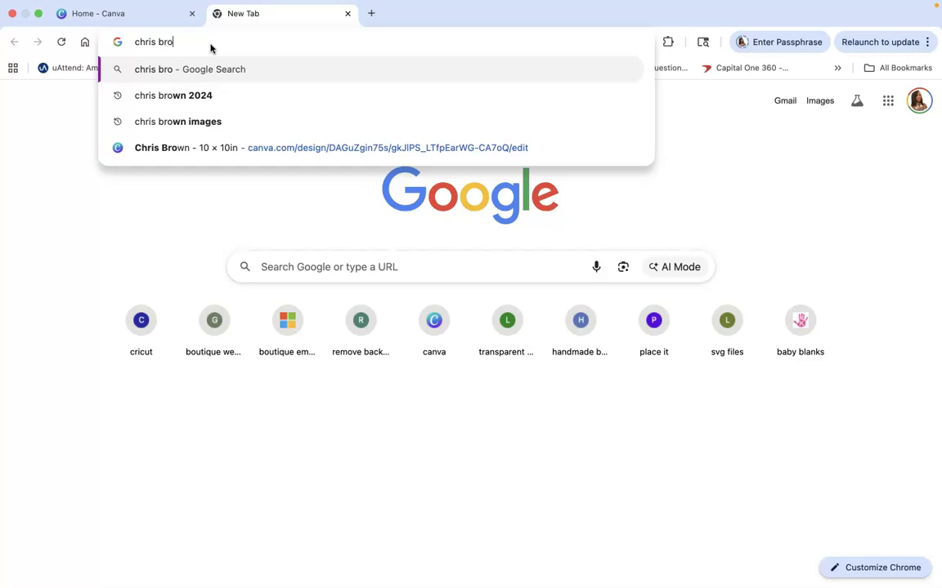
{"action": "type", "text": "wn"}
{"action": "key", "text": "BackSpace"}
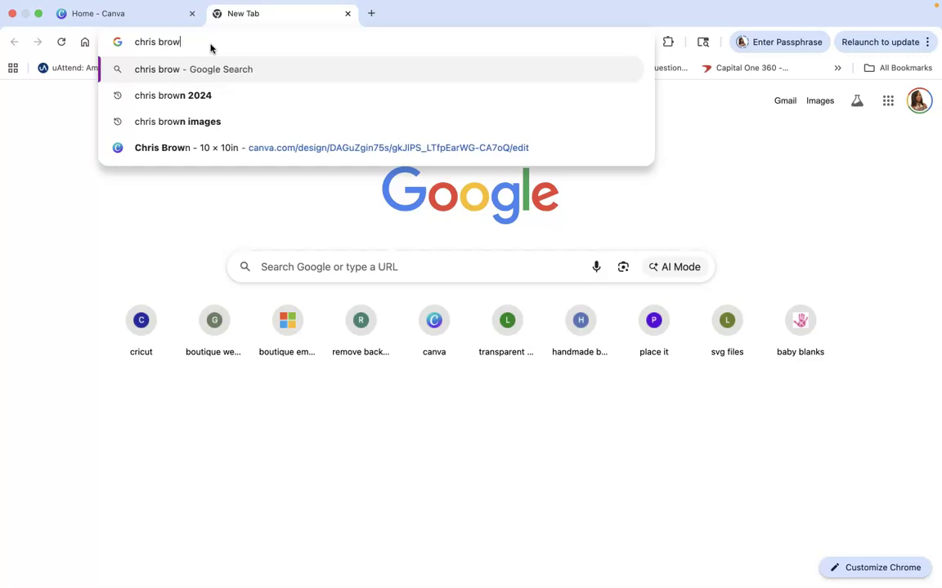
{"action": "type", "text": "n"}
{"action": "key", "text": "Return"}
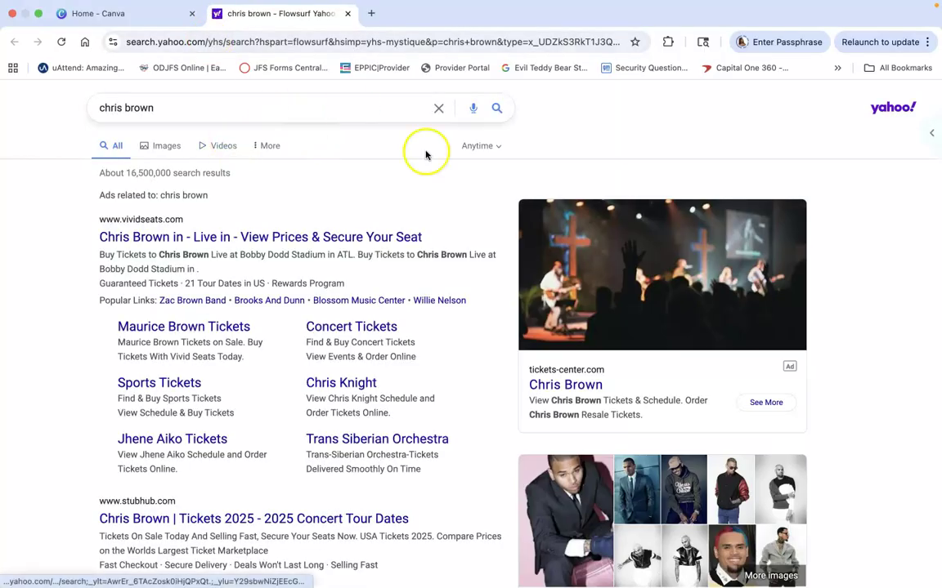
Switch the "chris brown" web search to its image results
{"action": "scroll", "coordinate": [473, 267], "scroll_direction": "down", "scroll_amount": 2}
{"action": "scroll", "coordinate": [473, 267], "scroll_direction": "up", "scroll_amount": 2}
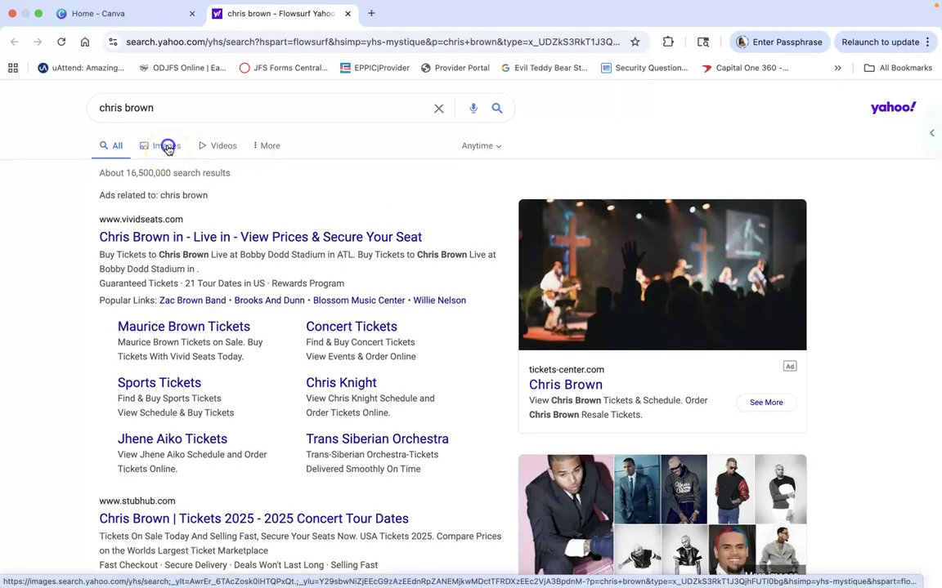
{"action": "left_click", "coordinate": [167, 147]}
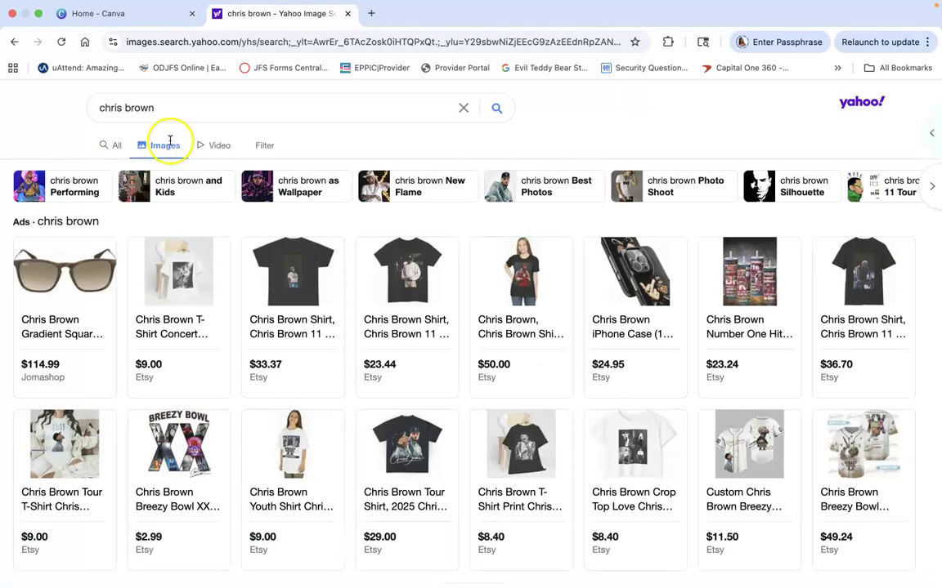
Browse the Chris Brown image results for clear photos with distinct poses and outfits that suit a collage
{"action": "scroll", "coordinate": [185, 305], "scroll_direction": "down", "scroll_amount": 8}
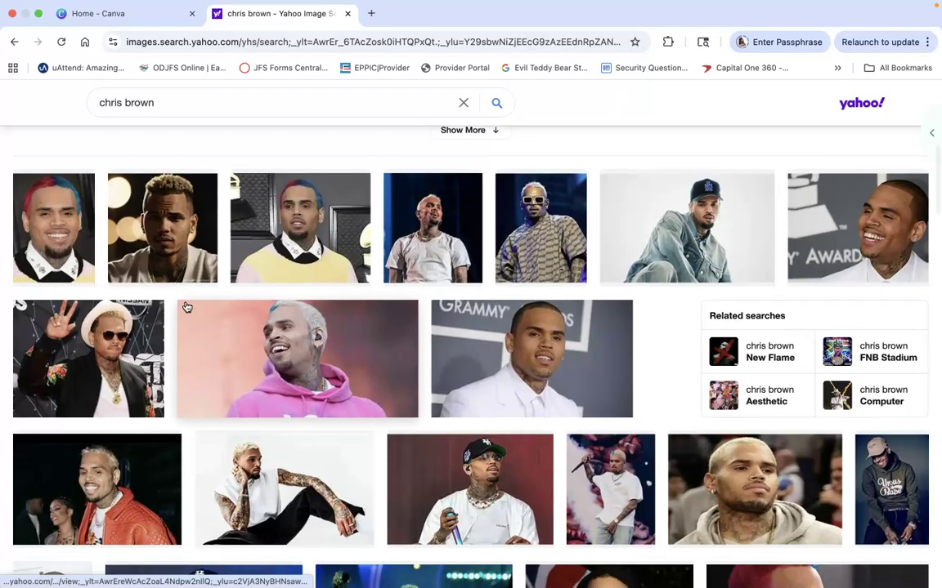
{"action": "left_click", "coordinate": [285, 236]}
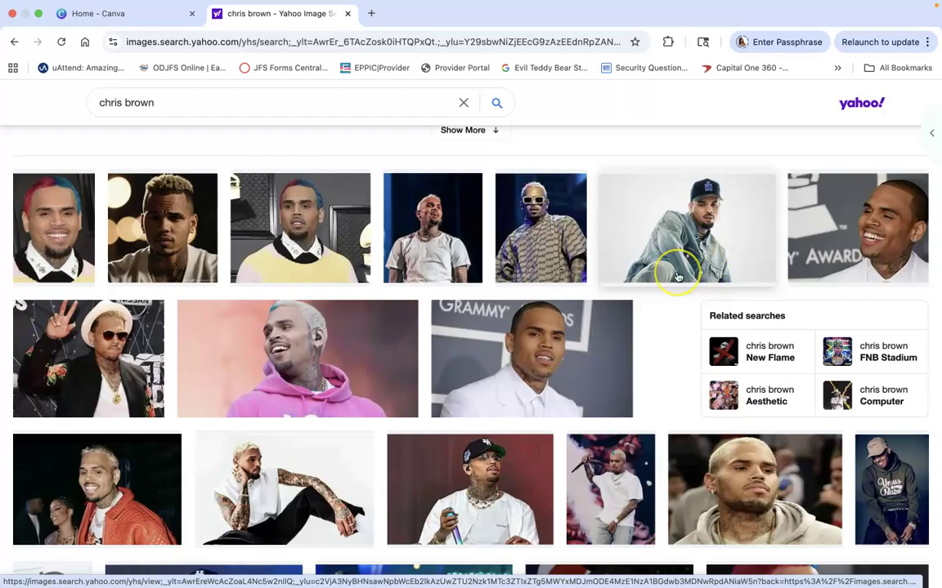
{"action": "scroll", "coordinate": [678, 278], "scroll_direction": "down", "scroll_amount": 5}
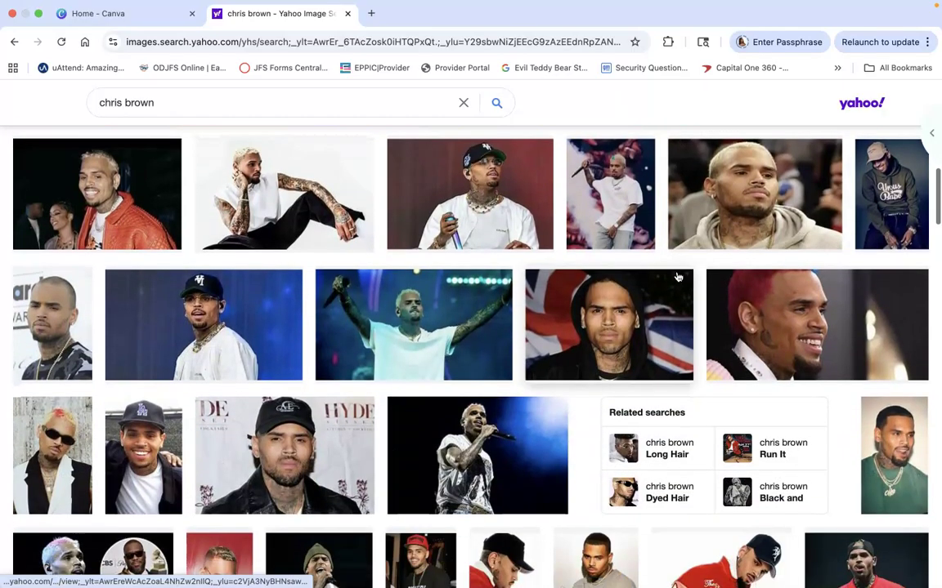
{"action": "scroll", "coordinate": [678, 278], "scroll_direction": "down", "scroll_amount": 5}
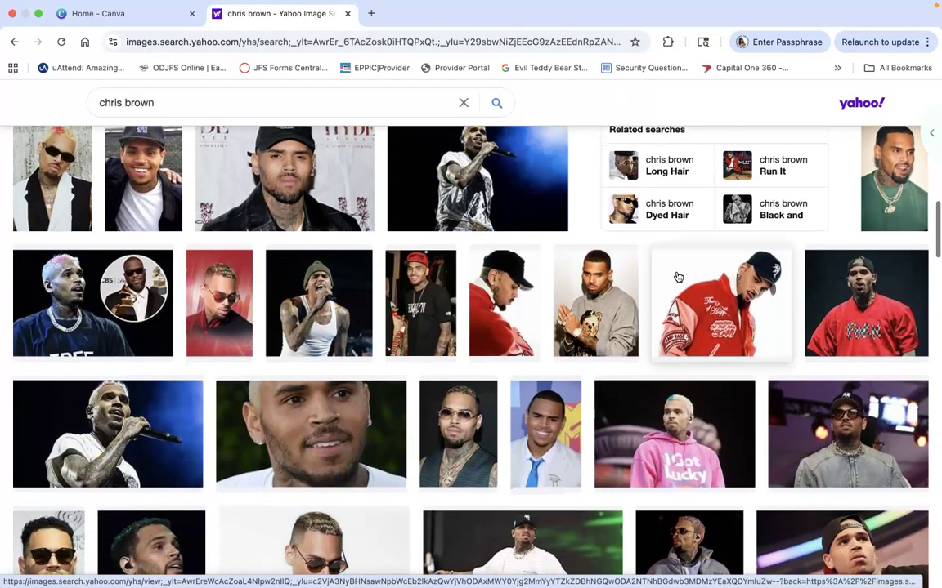
{"action": "scroll", "coordinate": [677, 278], "scroll_direction": "down", "scroll_amount": 2}
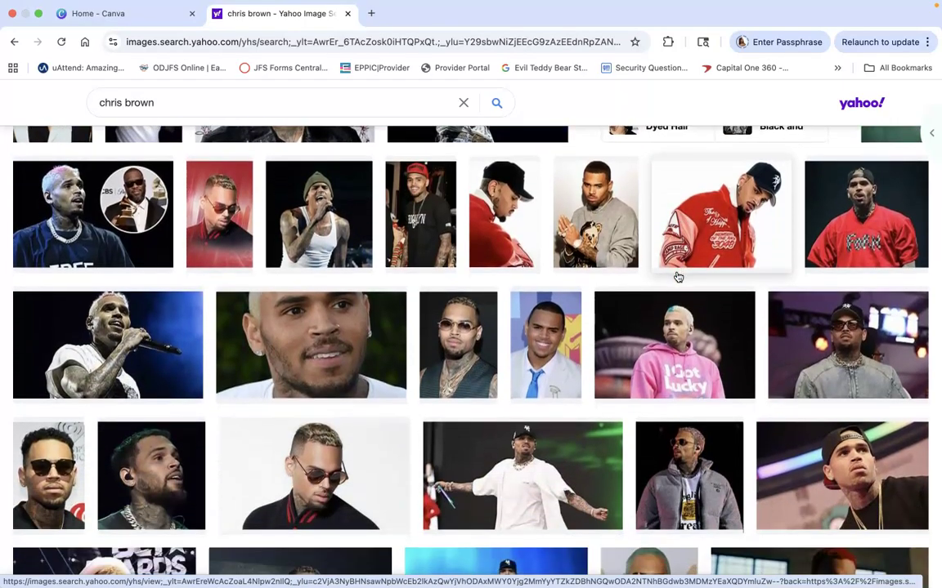
{"action": "scroll", "coordinate": [677, 278], "scroll_direction": "down", "scroll_amount": 3}
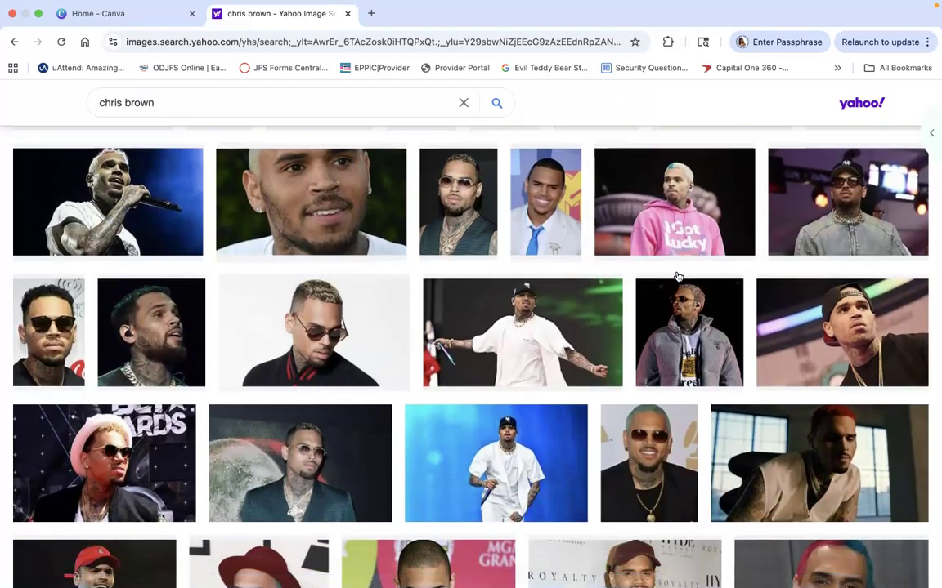
{"action": "scroll", "coordinate": [677, 278], "scroll_direction": "down", "scroll_amount": 2}
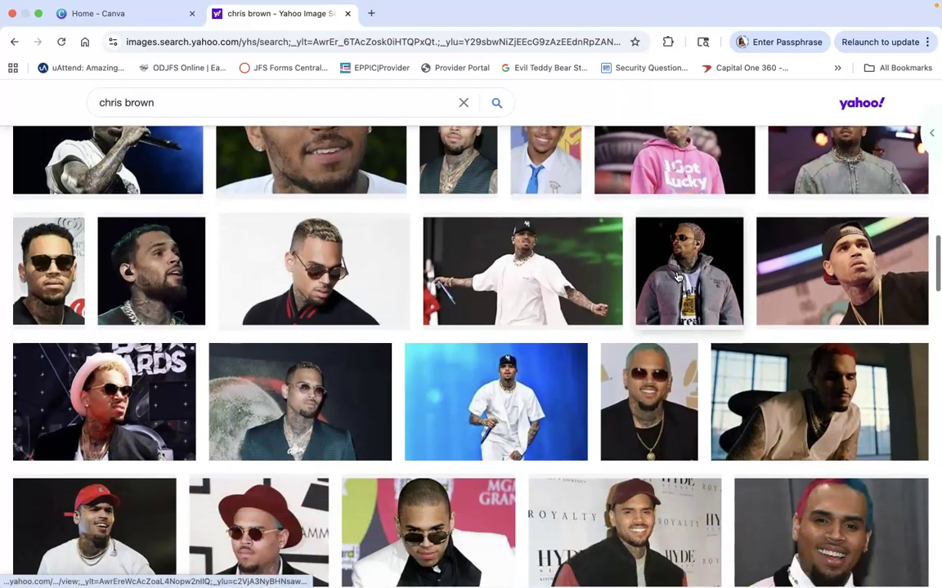
{"action": "scroll", "coordinate": [677, 278], "scroll_direction": "down", "scroll_amount": 1}
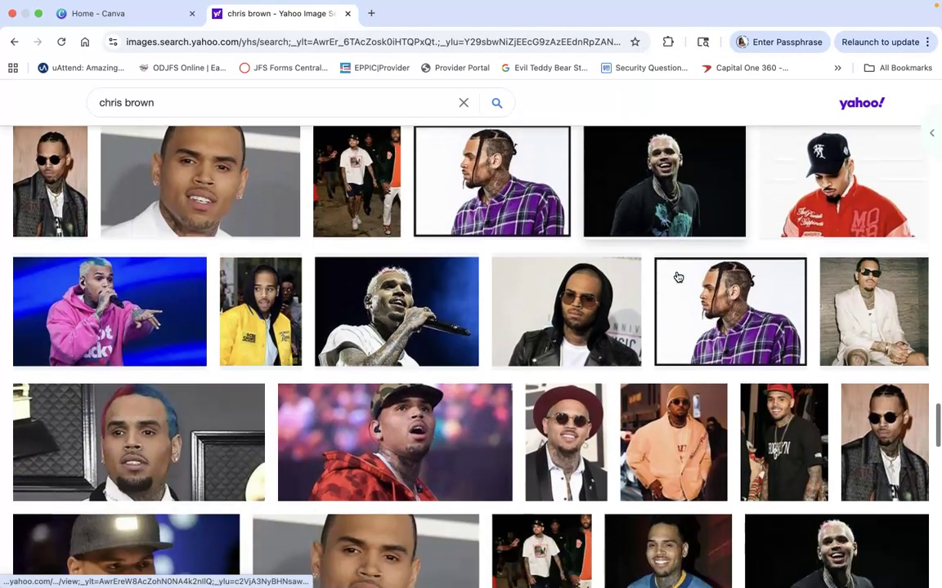
{"action": "scroll", "coordinate": [209, 187], "scroll_direction": "up", "scroll_amount": 2}
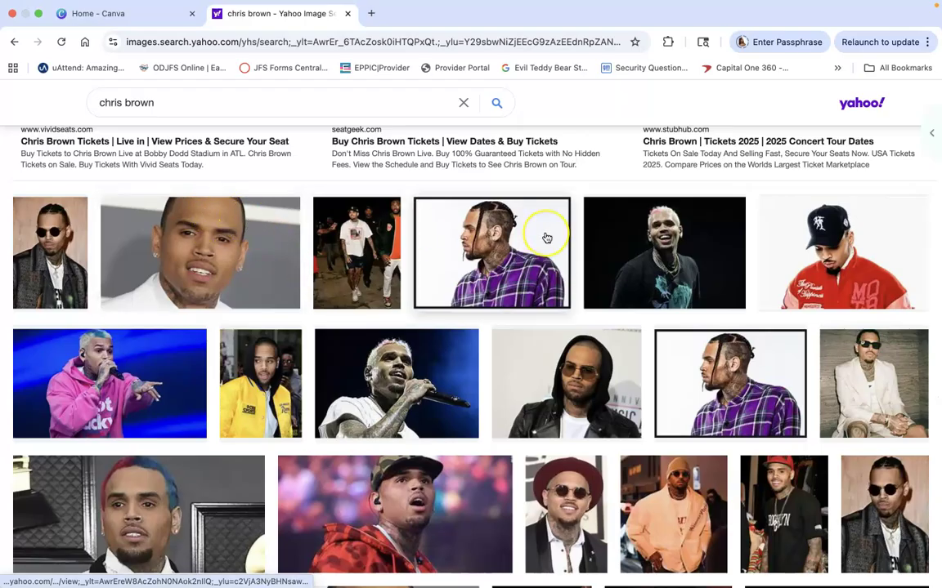
{"action": "scroll", "coordinate": [547, 238], "scroll_direction": "down", "scroll_amount": 4}
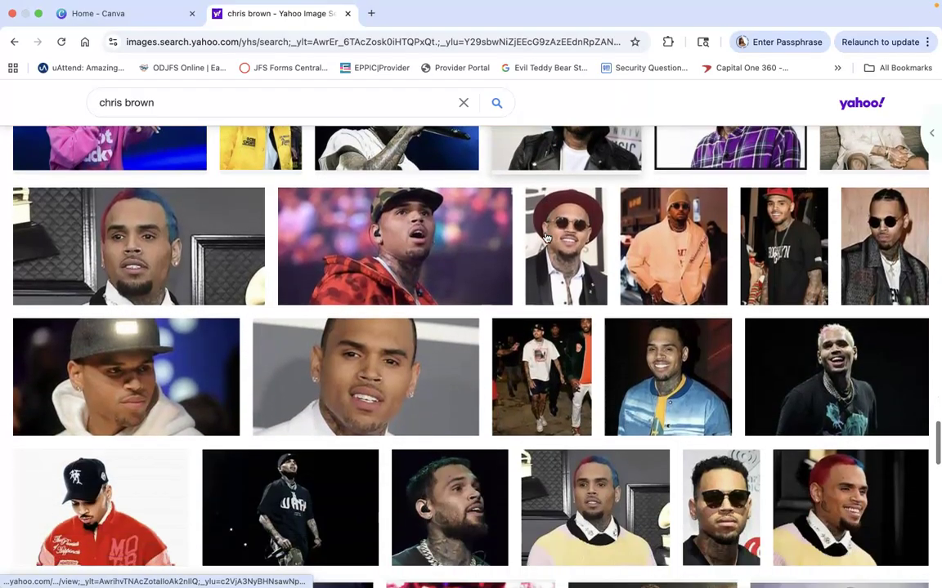
{"action": "scroll", "coordinate": [418, 301], "scroll_direction": "down", "scroll_amount": 2}
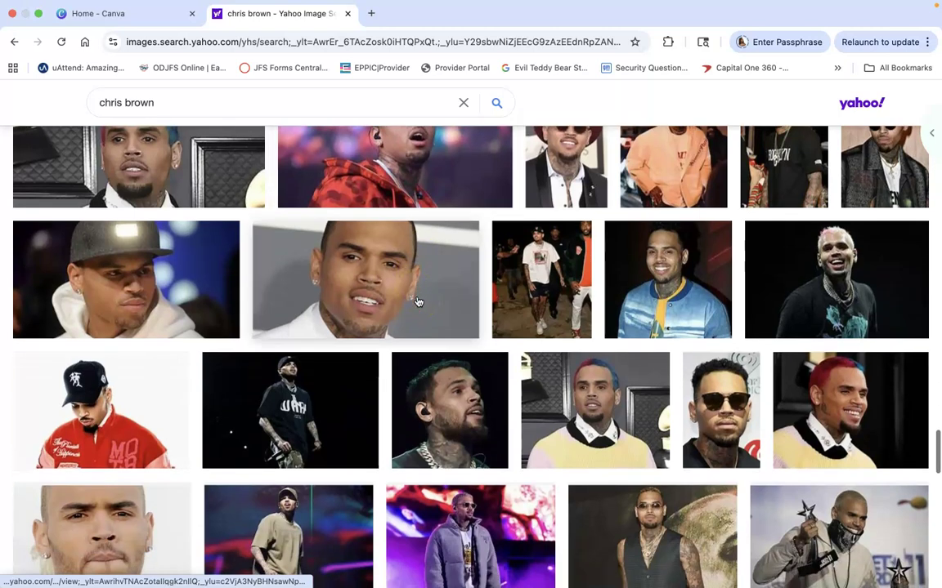
{"action": "scroll", "coordinate": [418, 301], "scroll_direction": "down", "scroll_amount": 4}
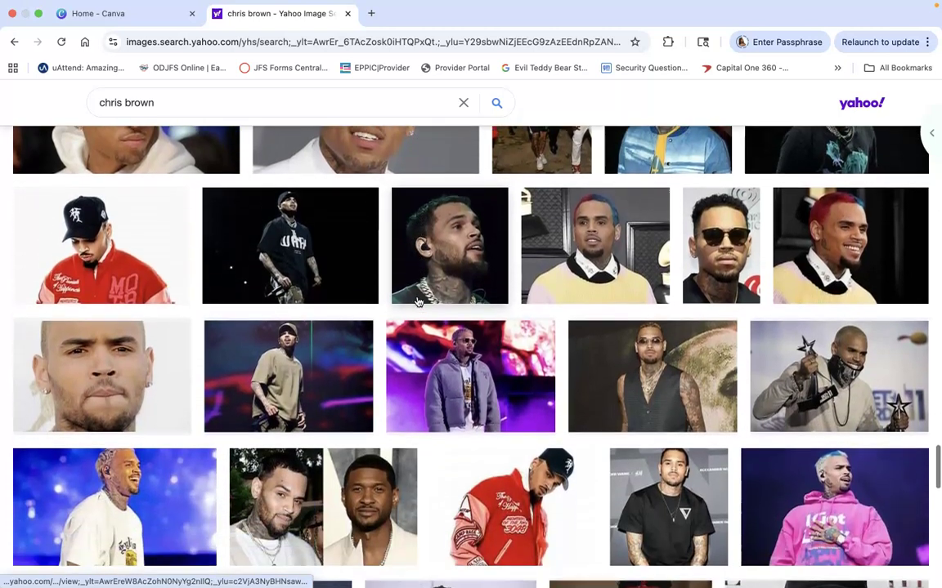
{"action": "scroll", "coordinate": [417, 302], "scroll_direction": "down", "scroll_amount": 2}
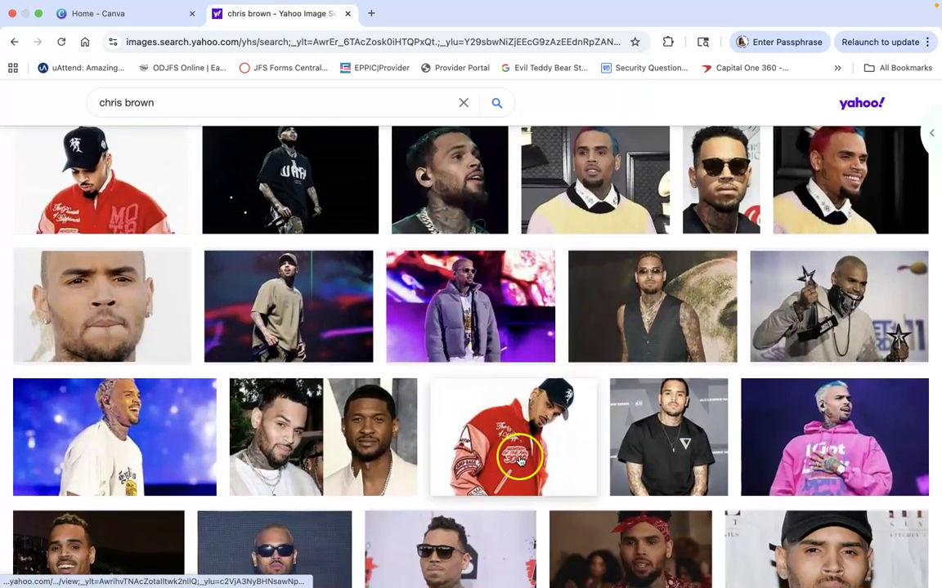
Open the white-background photo of Chris Brown in the red varsity jacket and dark cap, and save the image to the Desktop
{"action": "left_click", "coordinate": [547, 426]}
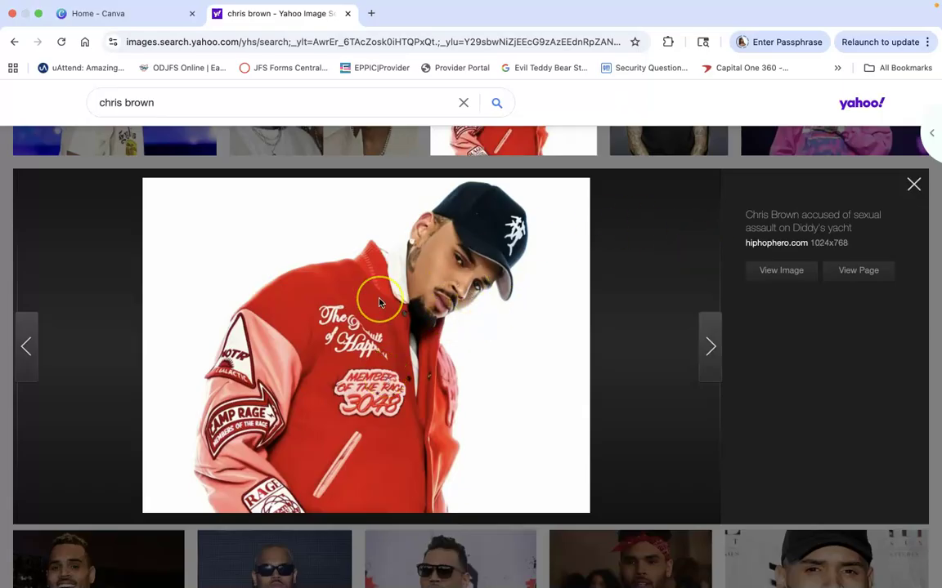
{"action": "right_click", "coordinate": [321, 293]}
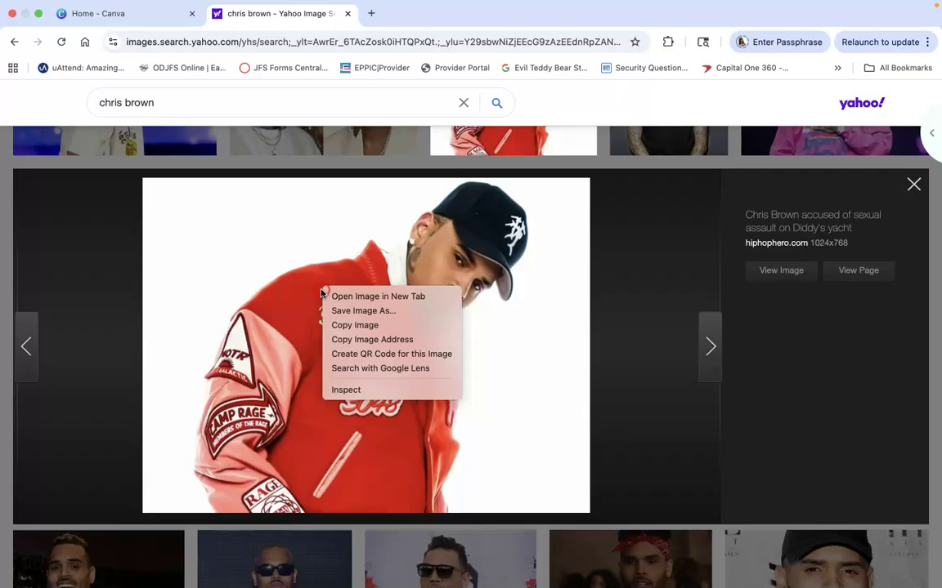
{"action": "left_click", "coordinate": [353, 320]}
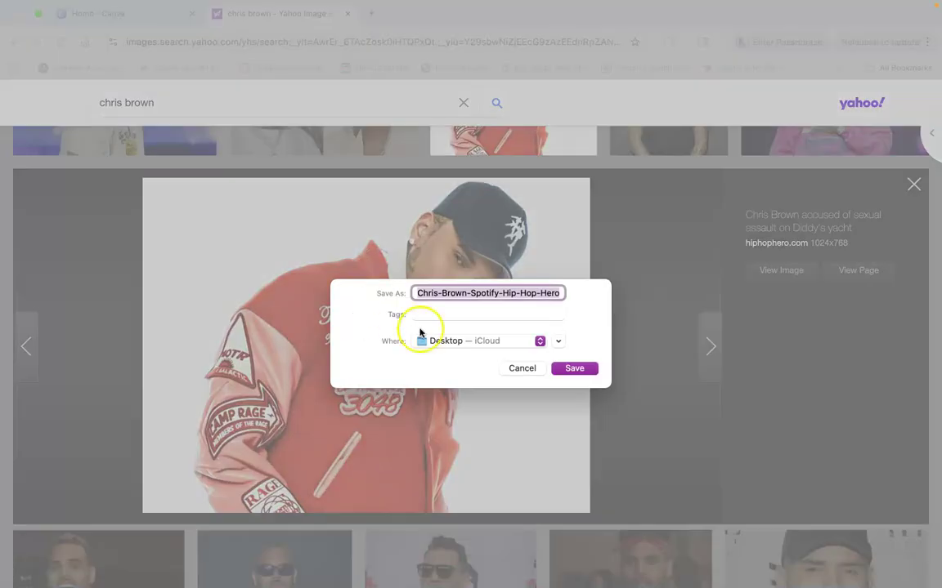
{"action": "left_click", "coordinate": [573, 375]}
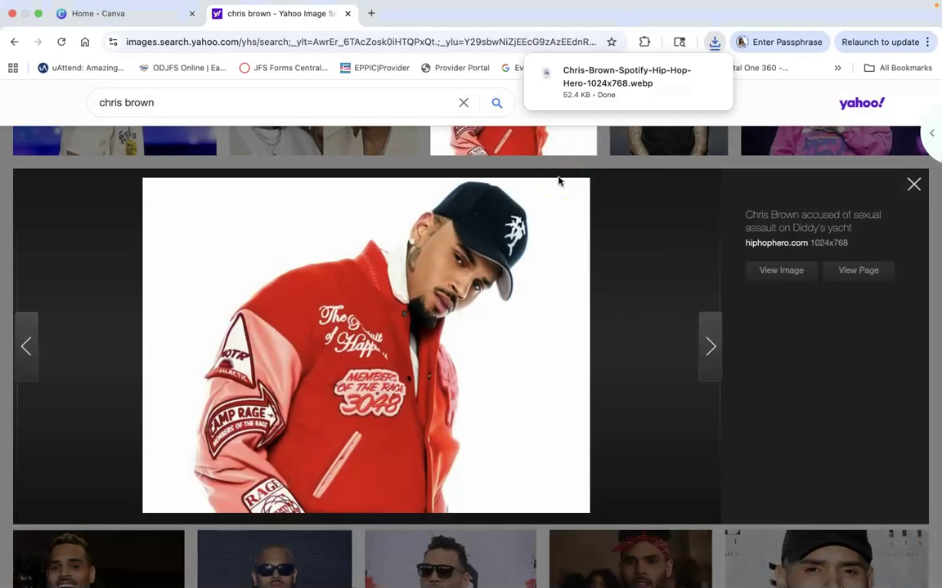
Look through the remaining Chris Brown image results and recheck the earlier ones for more photos usable in the collage
{"action": "scroll", "coordinate": [481, 327], "scroll_direction": "down", "scroll_amount": 5}
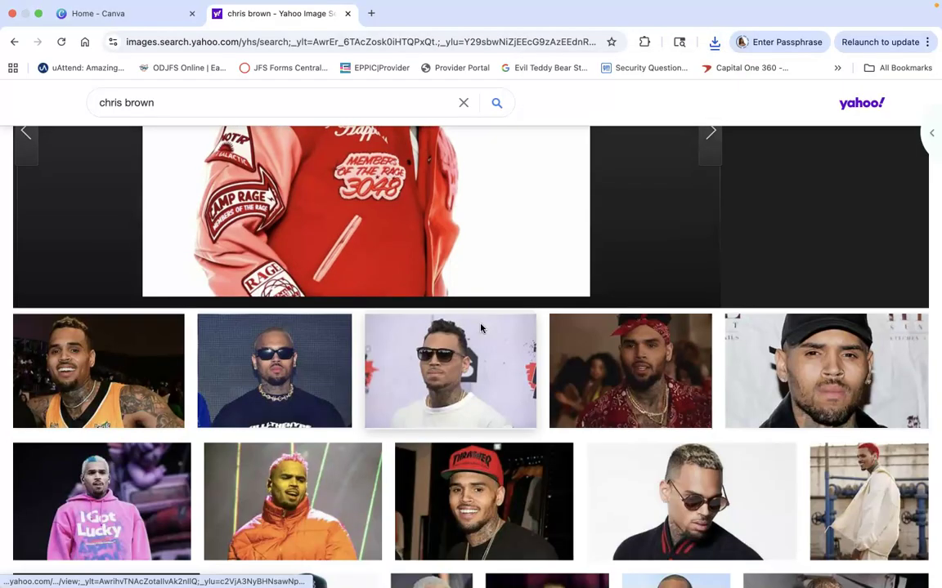
{"action": "scroll", "coordinate": [481, 328], "scroll_direction": "down", "scroll_amount": 3}
{"action": "scroll", "coordinate": [481, 328], "scroll_direction": "down", "scroll_amount": 2}
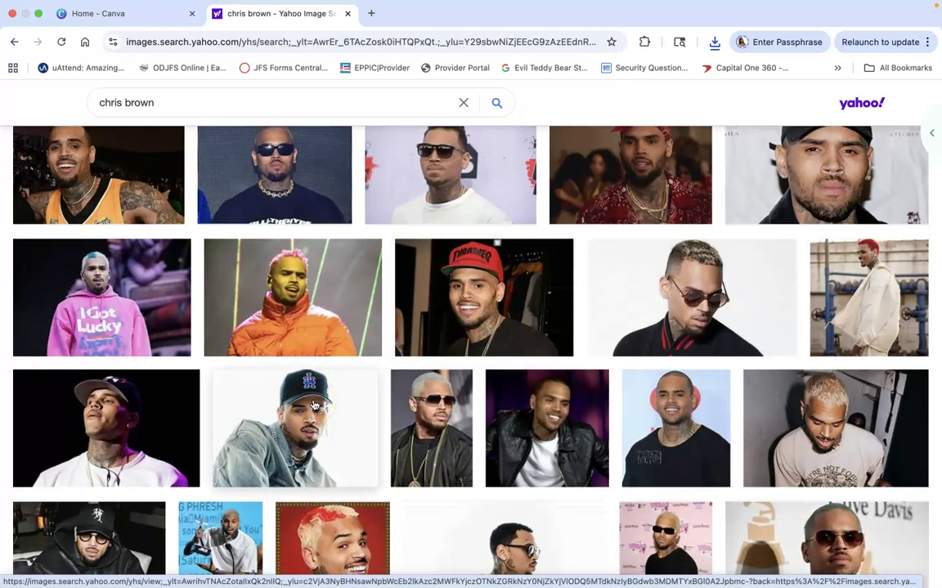
{"action": "scroll", "coordinate": [314, 406], "scroll_direction": "down", "scroll_amount": 1}
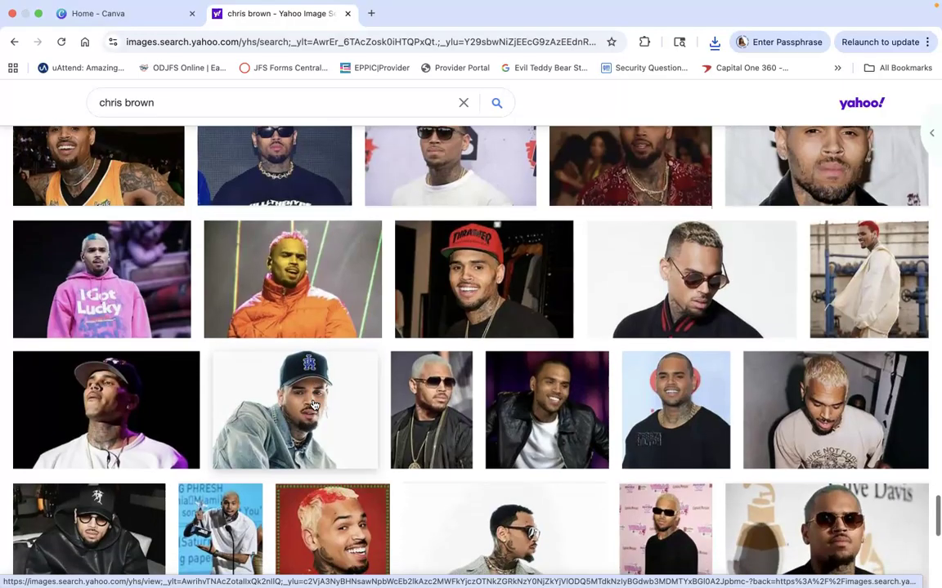
{"action": "scroll", "coordinate": [314, 406], "scroll_direction": "down", "scroll_amount": 3}
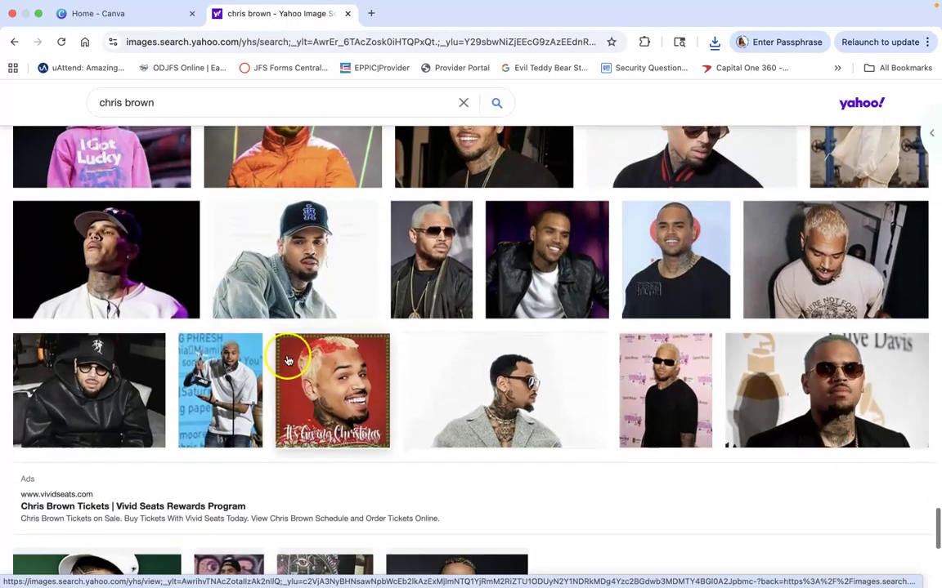
{"action": "scroll", "coordinate": [285, 355], "scroll_direction": "down", "scroll_amount": 3}
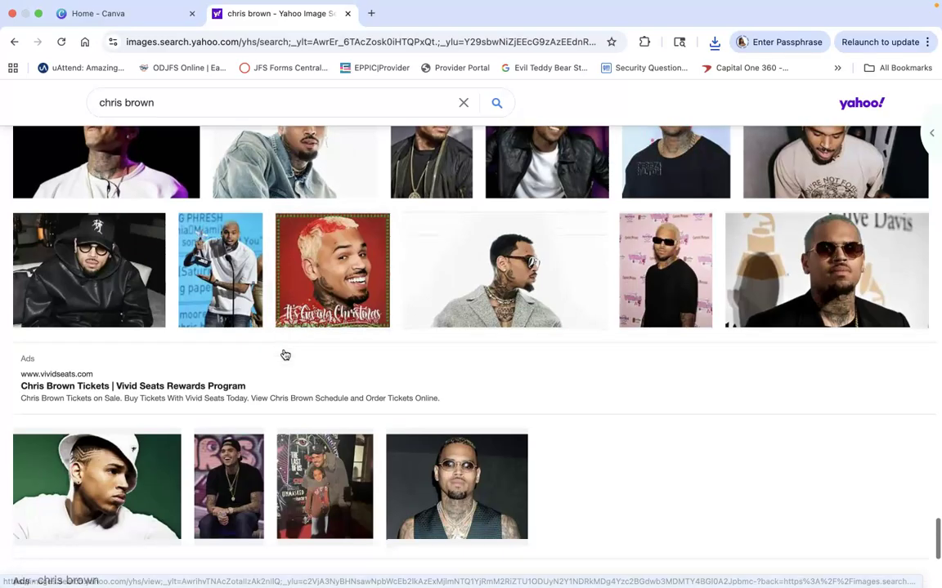
{"action": "scroll", "coordinate": [284, 355], "scroll_direction": "down", "scroll_amount": 4}
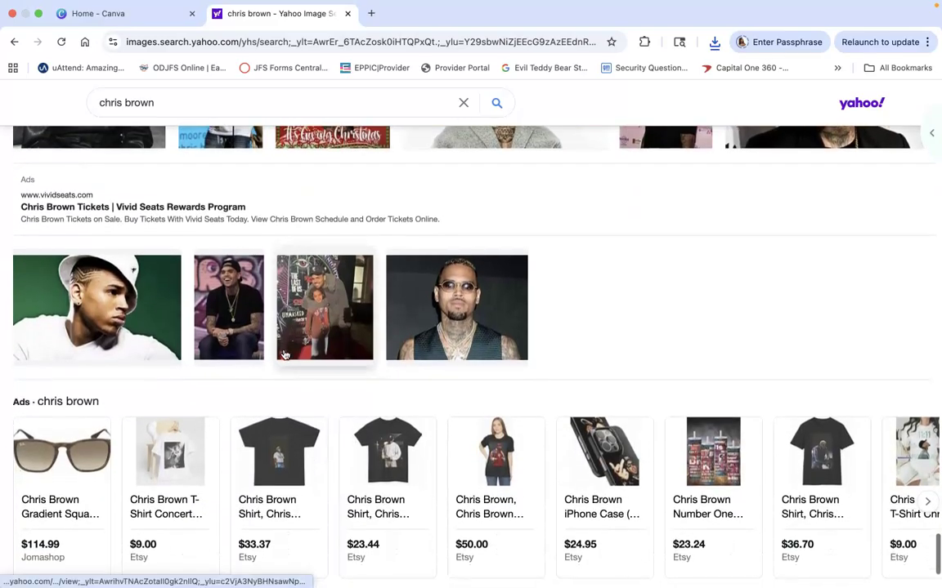
{"action": "scroll", "coordinate": [285, 355], "scroll_direction": "up", "scroll_amount": 9}
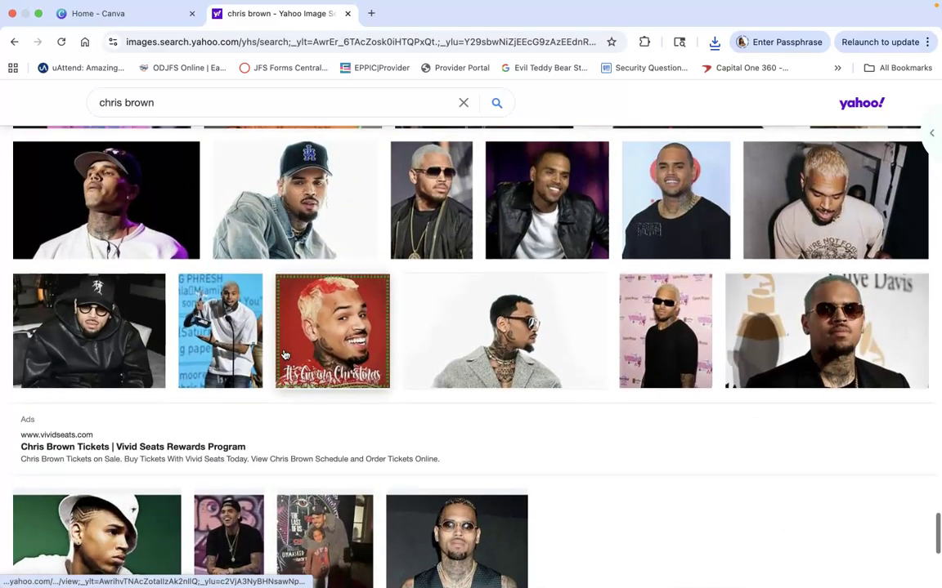
{"action": "scroll", "coordinate": [284, 354], "scroll_direction": "up", "scroll_amount": 4}
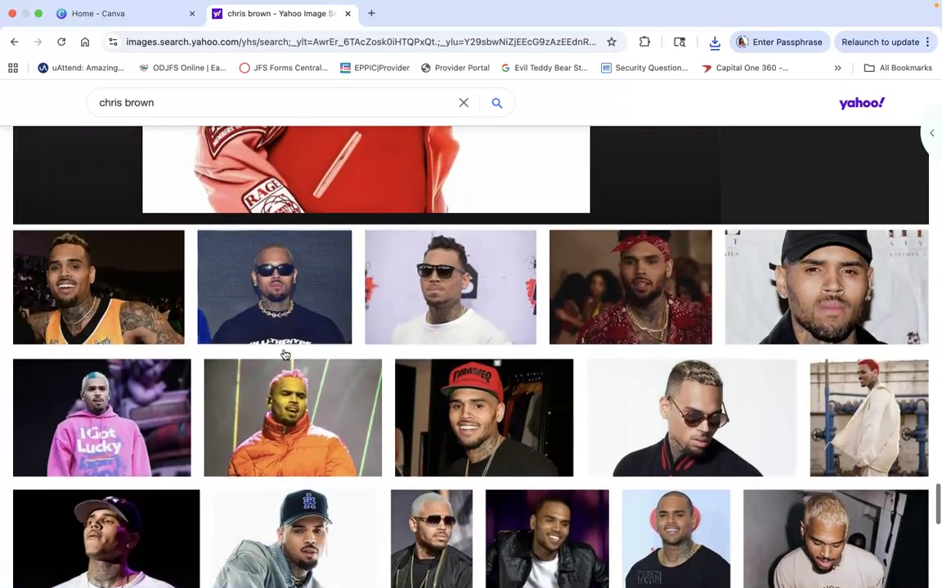
{"action": "scroll", "coordinate": [285, 354], "scroll_direction": "down", "scroll_amount": 10}
{"action": "scroll", "coordinate": [285, 355], "scroll_direction": "down", "scroll_amount": 16}
{"action": "scroll", "coordinate": [284, 354], "scroll_direction": "up", "scroll_amount": 4}
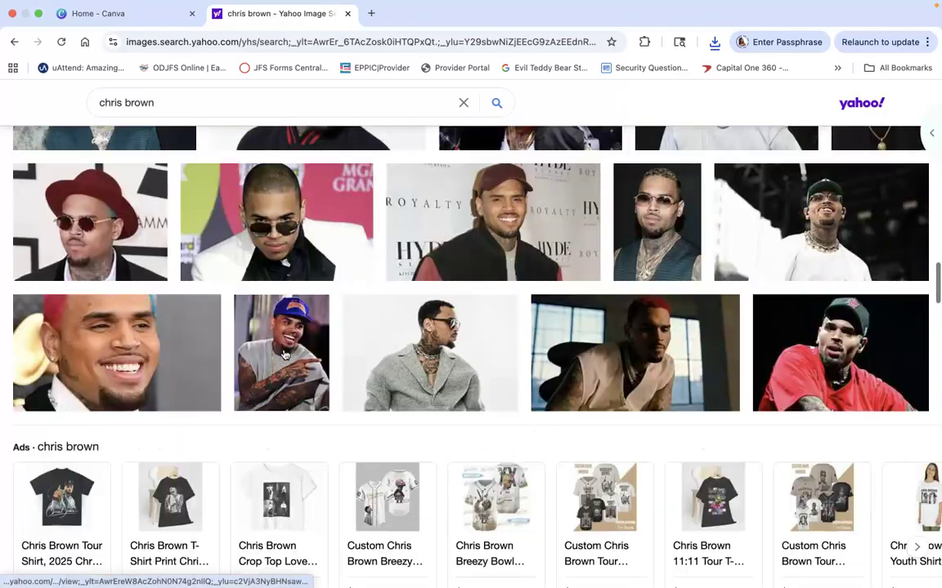
{"action": "scroll", "coordinate": [285, 354], "scroll_direction": "down", "scroll_amount": 10}
{"action": "scroll", "coordinate": [285, 355], "scroll_direction": "up", "scroll_amount": 11}
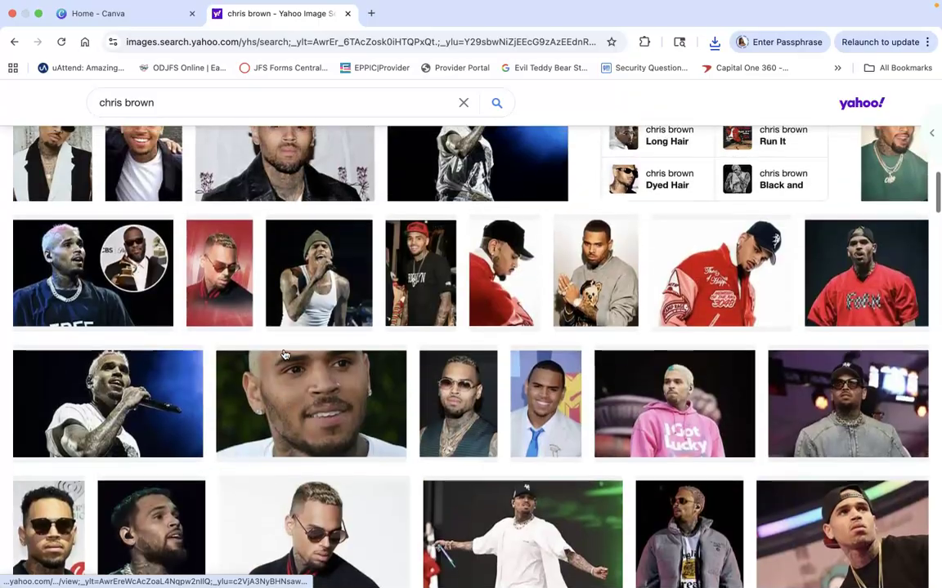
{"action": "scroll", "coordinate": [284, 355], "scroll_direction": "up", "scroll_amount": 11}
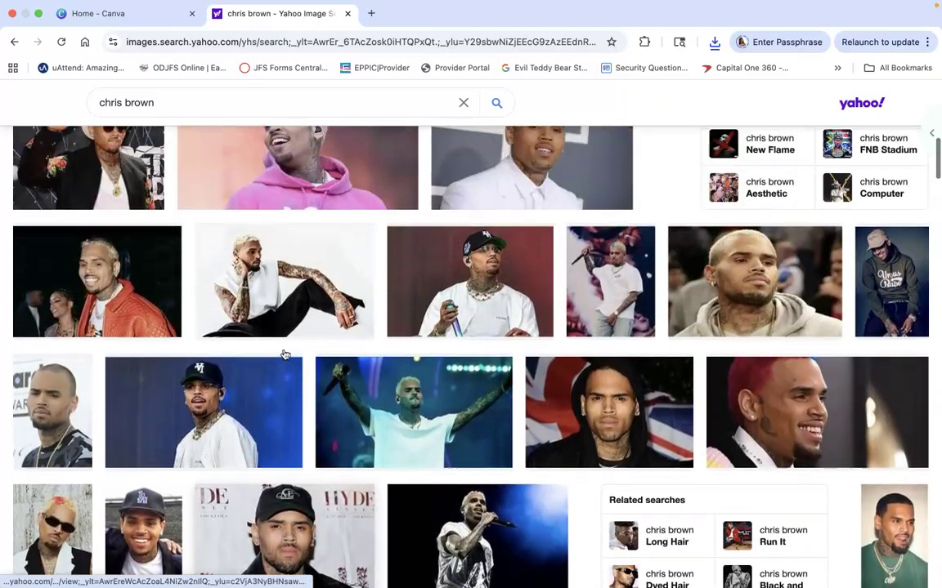
Refine the image search to "chris brown full body"
{"action": "scroll", "coordinate": [284, 355], "scroll_direction": "up", "scroll_amount": 10}
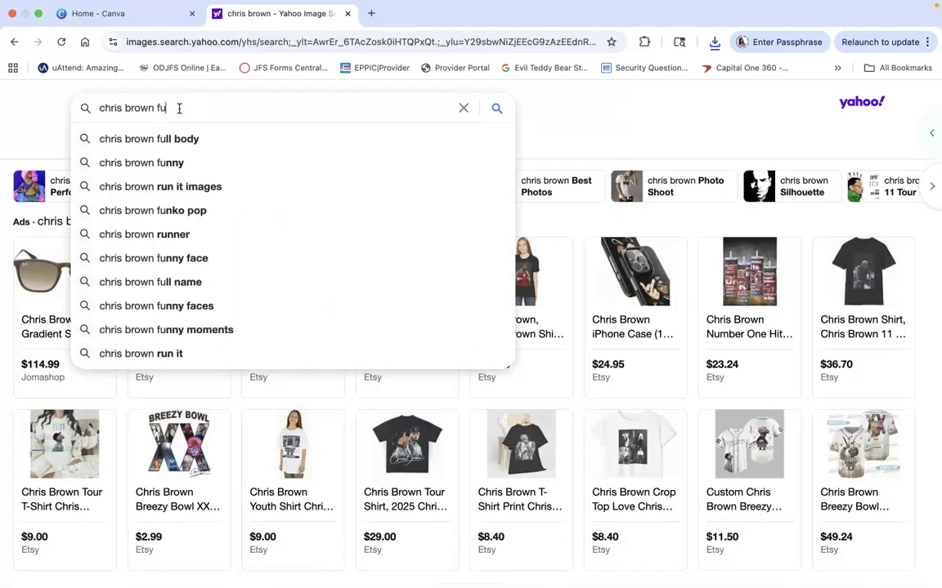
{"action": "type", "text": "ll bod"}
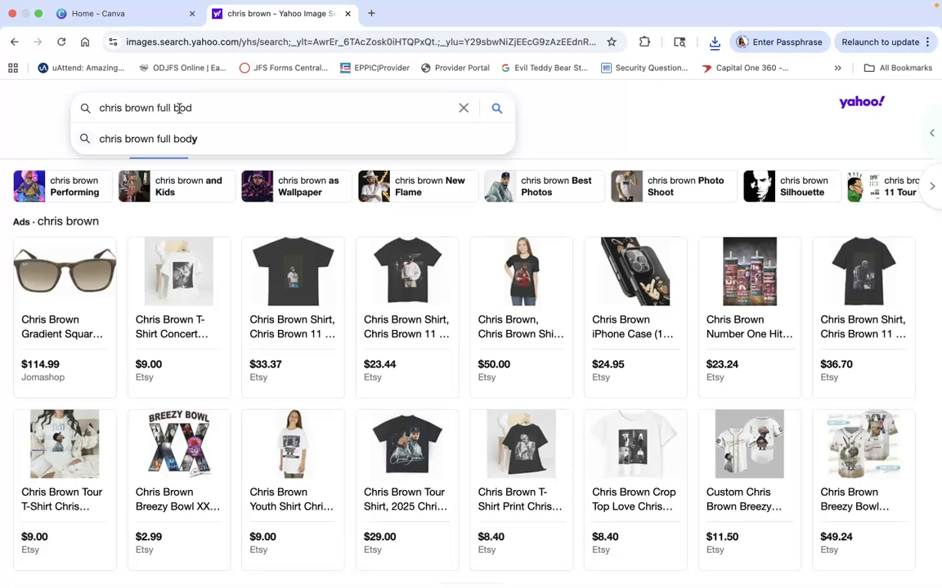
{"action": "type", "text": "y"}
{"action": "key", "text": "Return"}
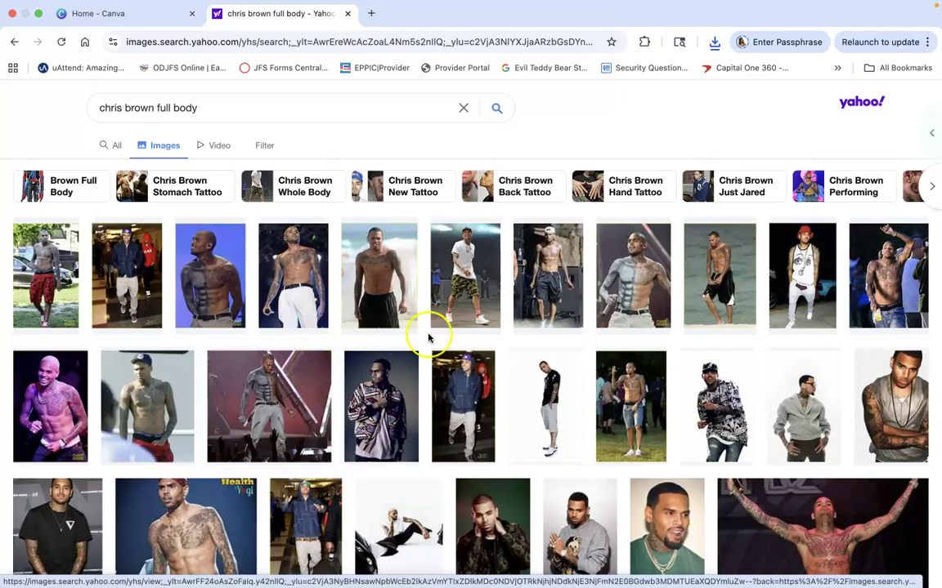
Browse the full-body image results and open the side-profile photo of Chris Brown in a denim jacket and dark cap
{"action": "scroll", "coordinate": [428, 336], "scroll_direction": "down", "scroll_amount": 2}
{"action": "scroll", "coordinate": [428, 335], "scroll_direction": "down", "scroll_amount": 6}
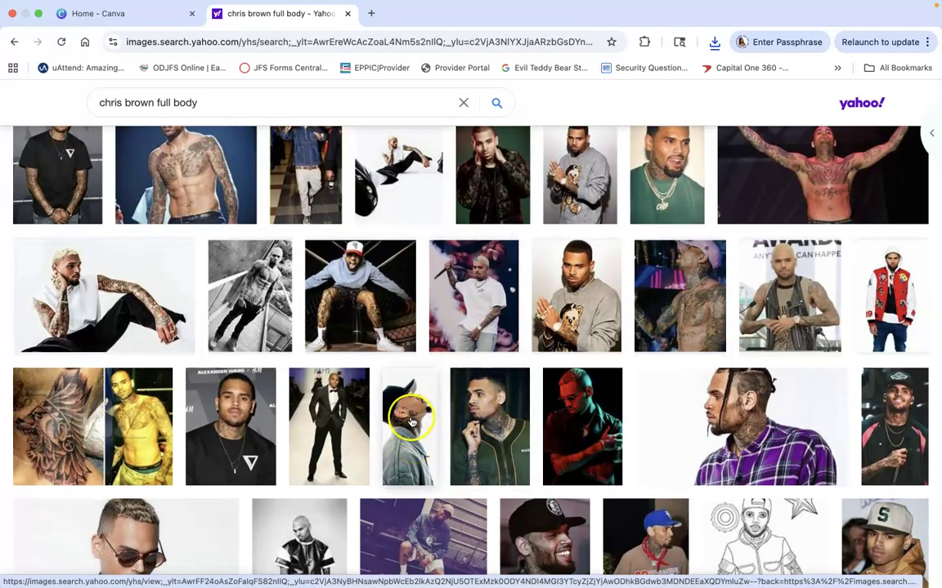
{"action": "left_click", "coordinate": [410, 413]}
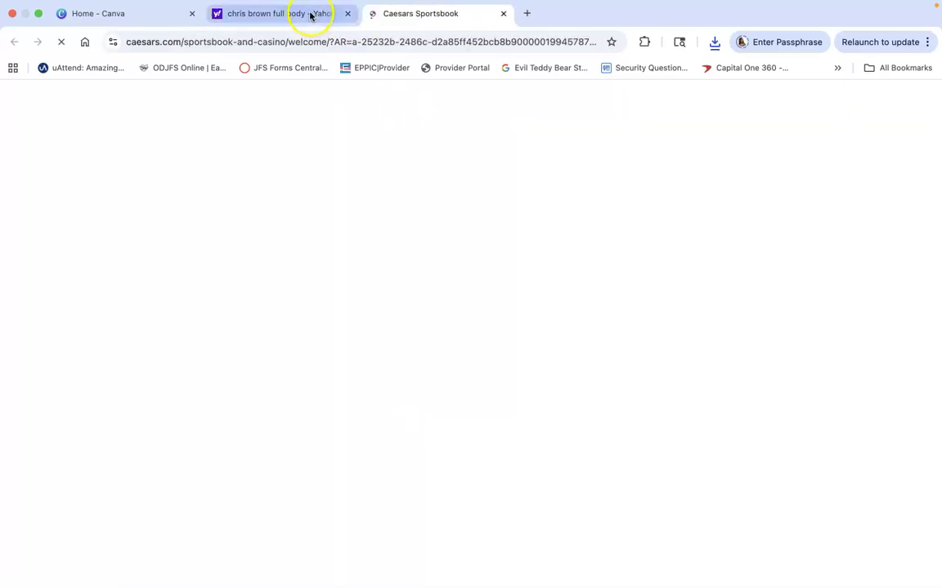
{"action": "left_click", "coordinate": [311, 14]}
{"action": "scroll", "coordinate": [372, 387], "scroll_direction": "down", "scroll_amount": 5}
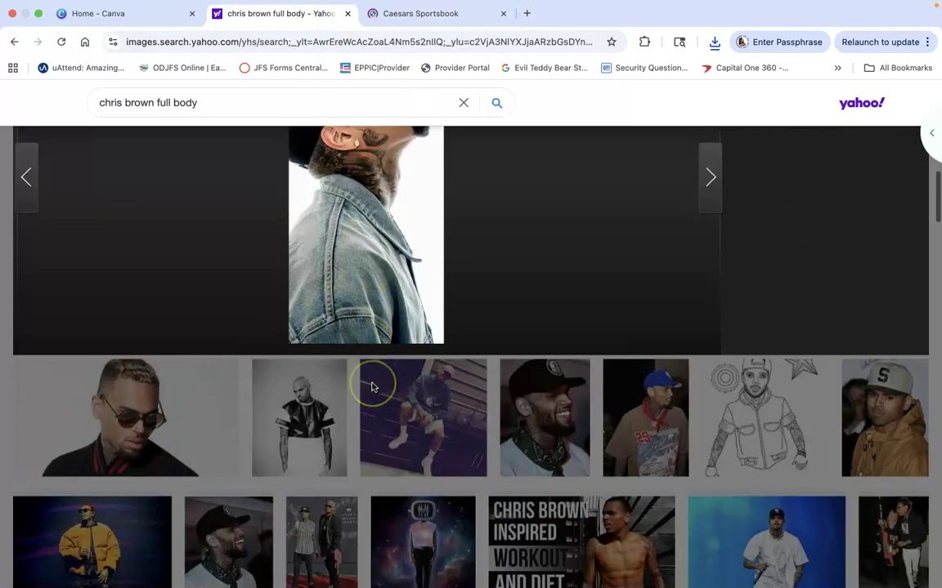
Look through the rest of the full-body results for standing or cleanly cut-out photos that suit the collage
{"action": "scroll", "coordinate": [372, 387], "scroll_direction": "down", "scroll_amount": 4}
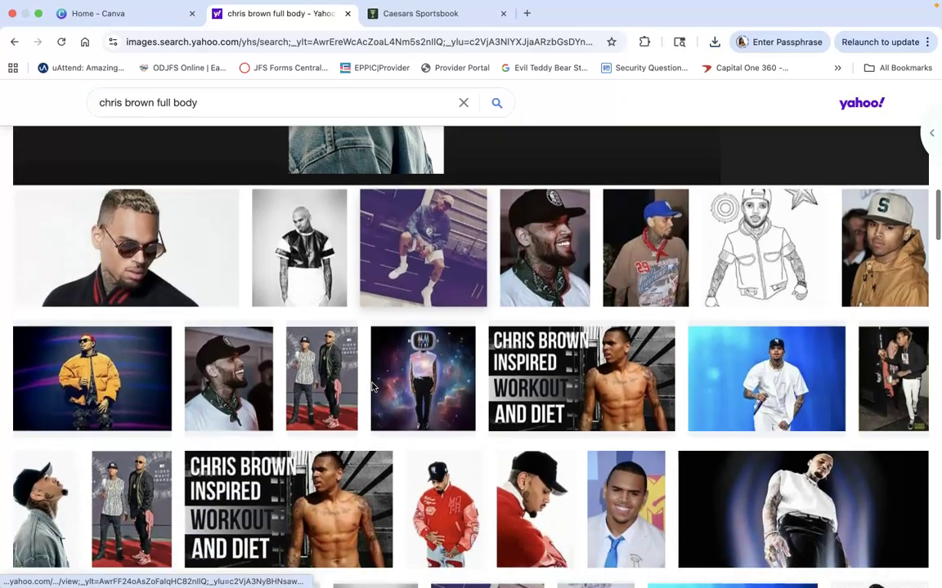
{"action": "scroll", "coordinate": [372, 386], "scroll_direction": "down", "scroll_amount": 5}
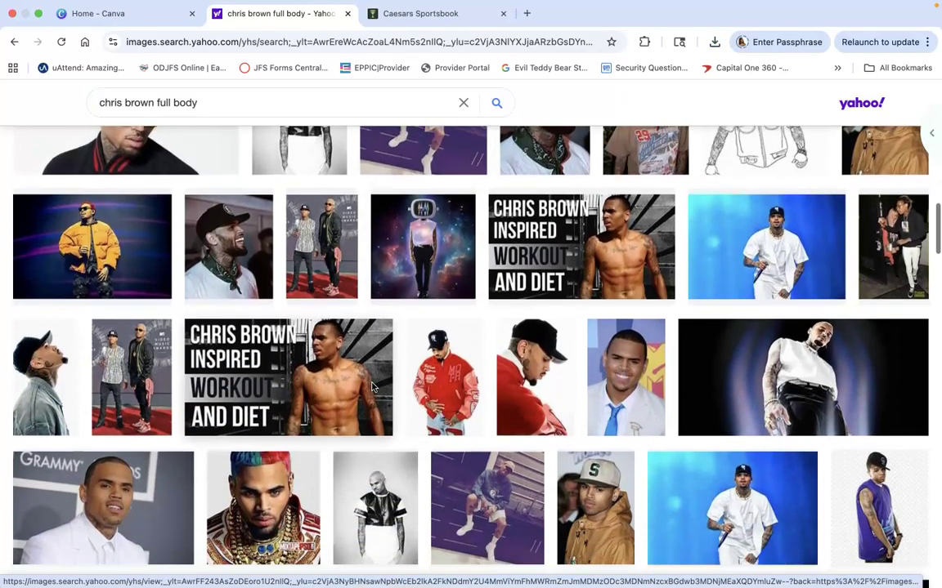
{"action": "scroll", "coordinate": [372, 387], "scroll_direction": "down", "scroll_amount": 6}
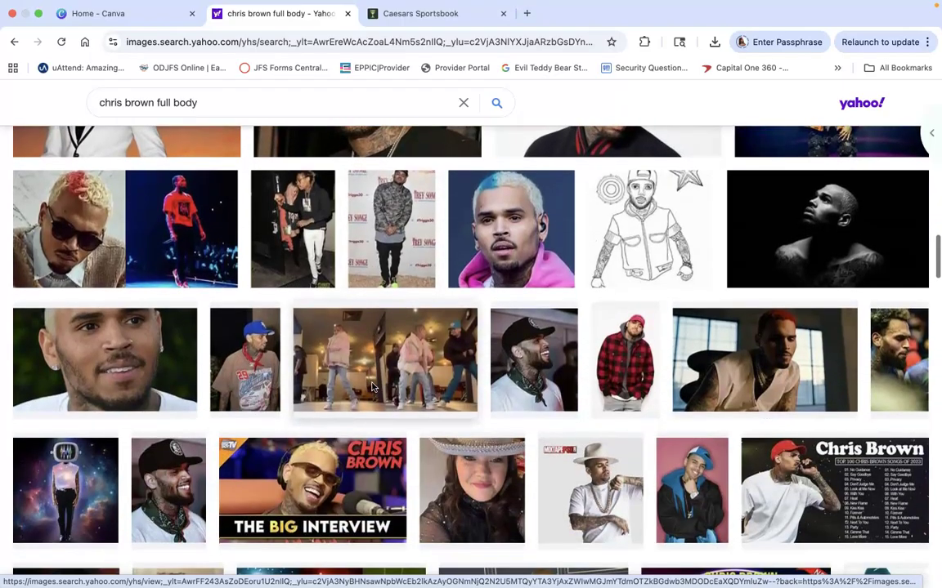
{"action": "scroll", "coordinate": [372, 387], "scroll_direction": "down", "scroll_amount": 2}
{"action": "scroll", "coordinate": [372, 387], "scroll_direction": "down", "scroll_amount": 4}
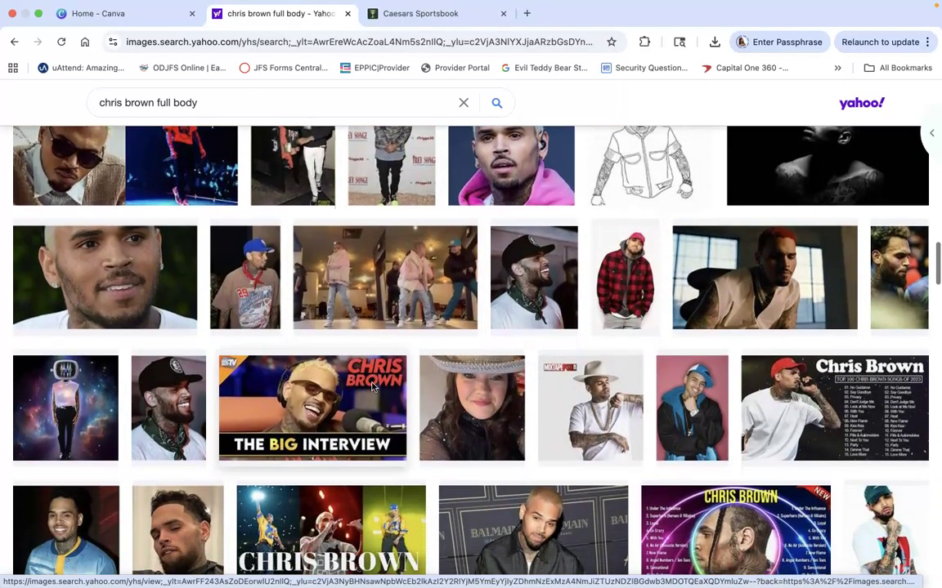
{"action": "scroll", "coordinate": [372, 387], "scroll_direction": "down", "scroll_amount": 4}
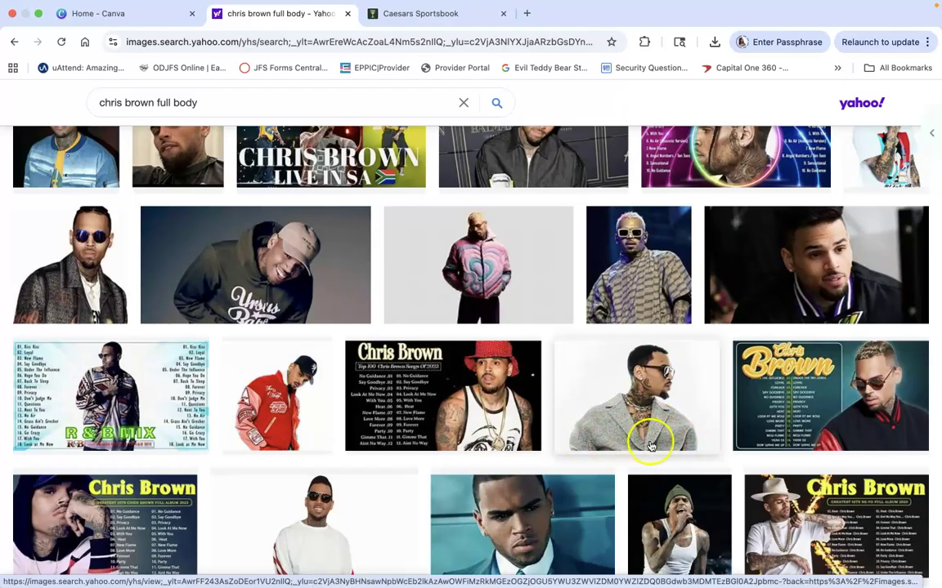
{"action": "scroll", "coordinate": [651, 447], "scroll_direction": "down", "scroll_amount": 4}
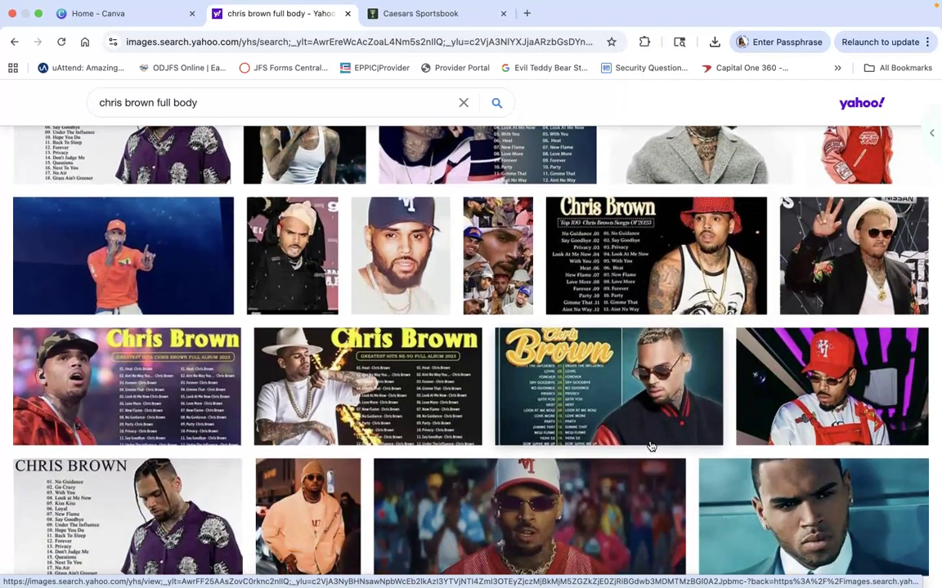
{"action": "scroll", "coordinate": [651, 446], "scroll_direction": "down", "scroll_amount": 5}
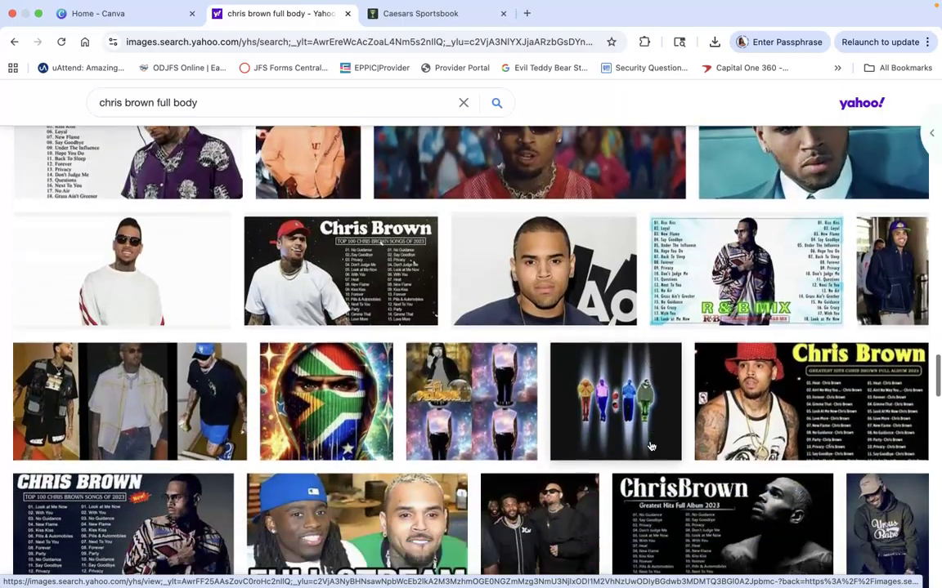
{"action": "scroll", "coordinate": [650, 446], "scroll_direction": "down", "scroll_amount": 1}
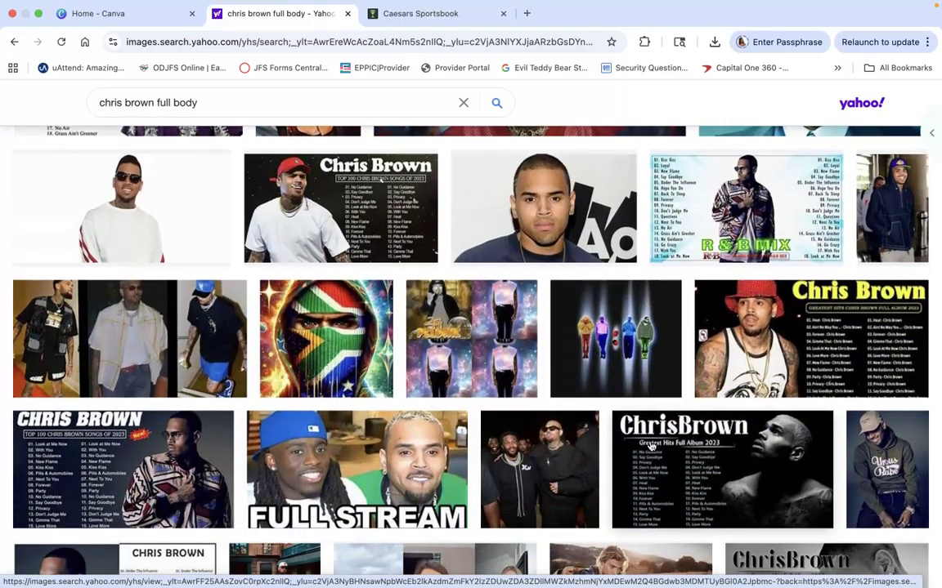
{"action": "scroll", "coordinate": [652, 447], "scroll_direction": "down", "scroll_amount": 9}
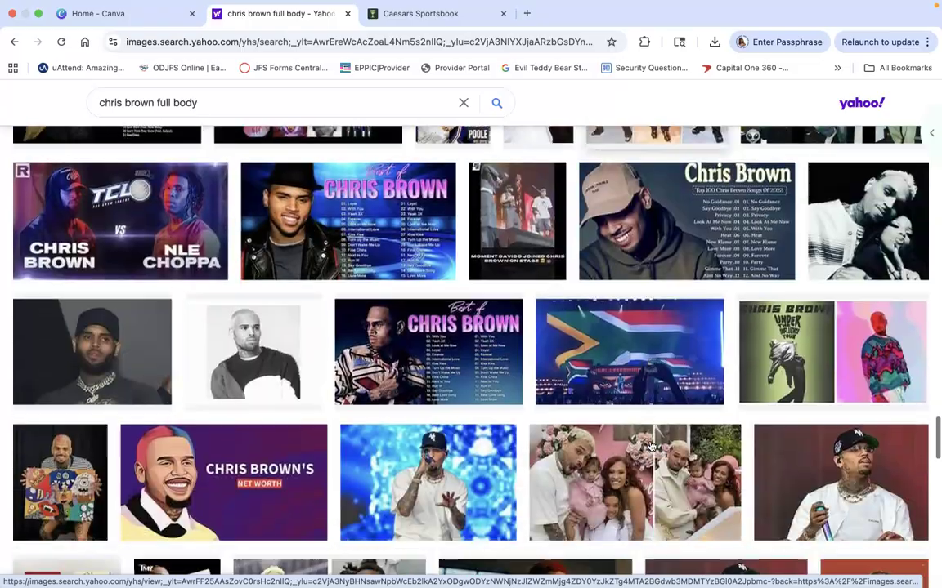
{"action": "scroll", "coordinate": [652, 446], "scroll_direction": "down", "scroll_amount": 1}
{"action": "scroll", "coordinate": [650, 446], "scroll_direction": "up", "scroll_amount": 10}
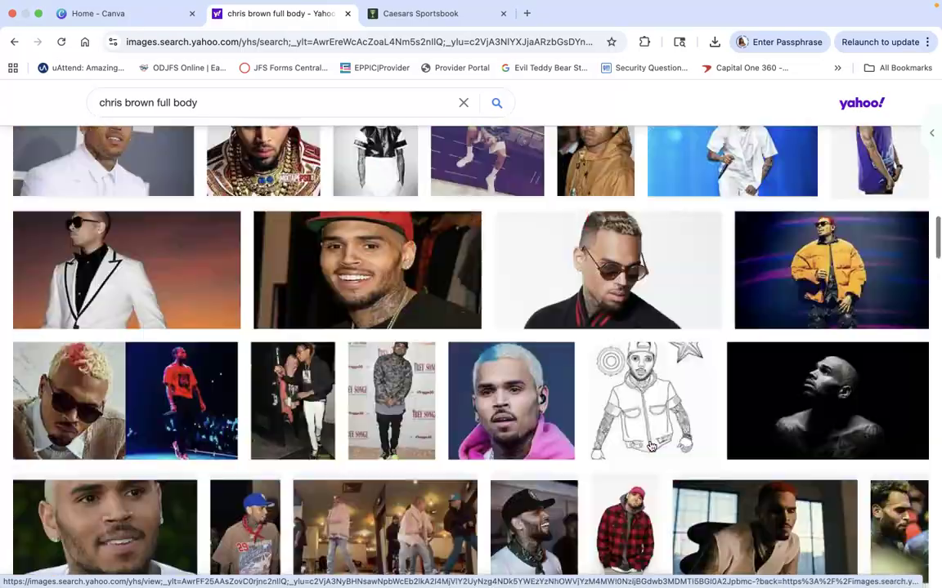
{"action": "left_click", "coordinate": [650, 447]}
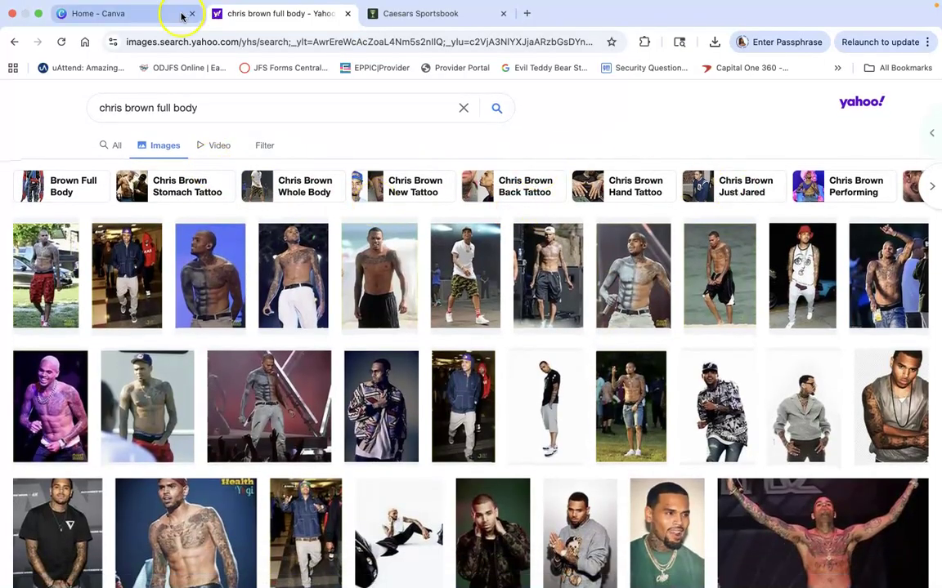
Minimise the browser window and move the saved red varsity jacket photo to a clearer spot on the Desktop
{"action": "left_click", "coordinate": [145, 16]}
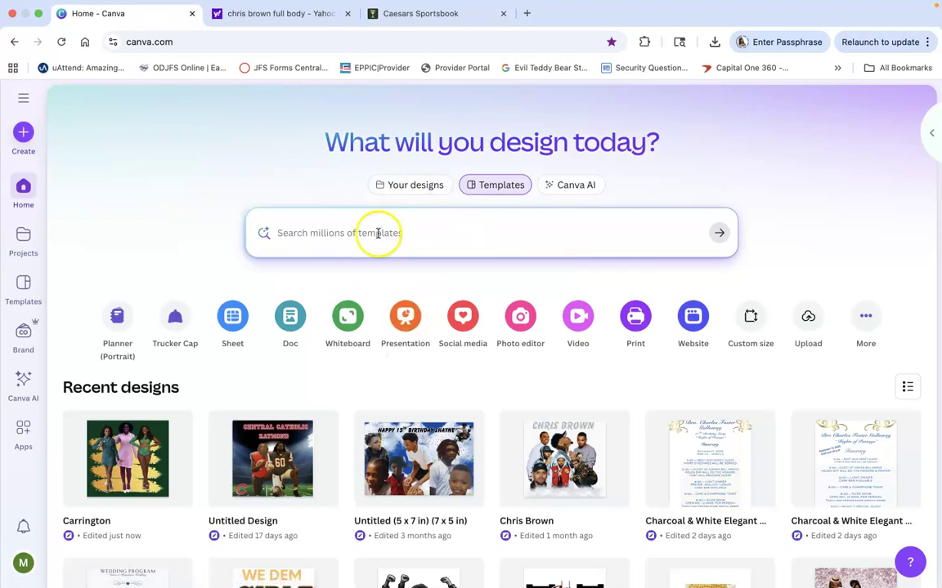
{"action": "mouse_move", "coordinate": [270, 3]}
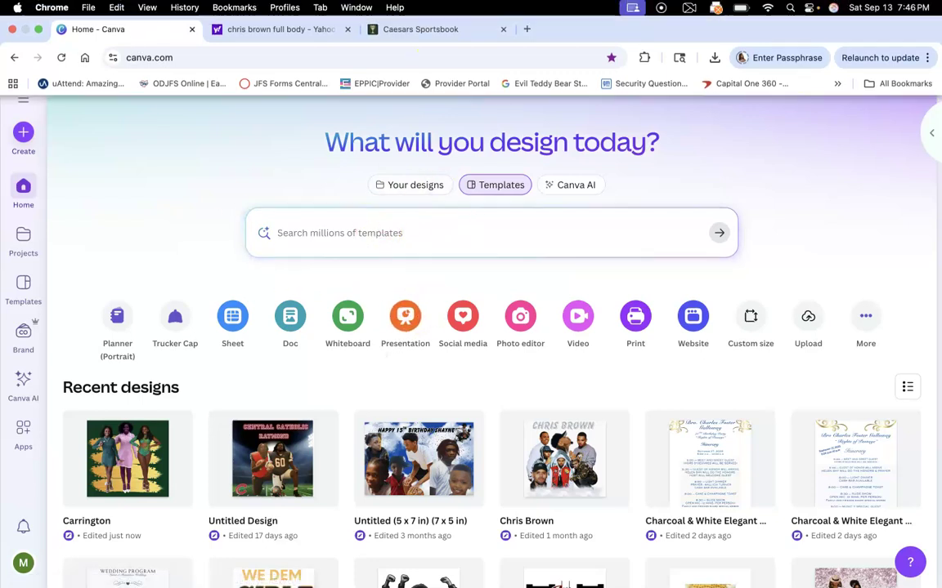
{"action": "left_click", "coordinate": [36, 30]}
{"action": "left_click", "coordinate": [104, 48]}
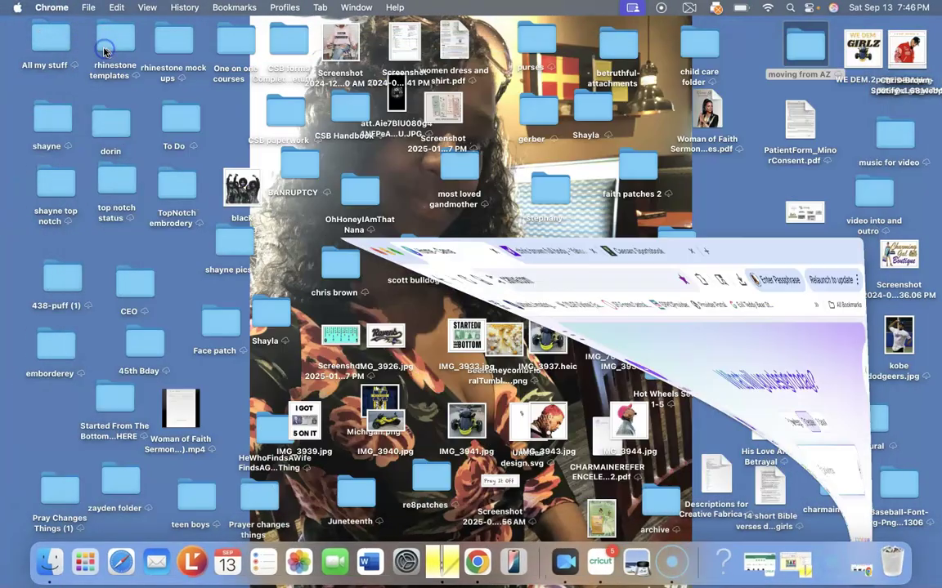
{"action": "left_click_drag", "start_coordinate": [913, 55], "coordinate": [721, 193]}
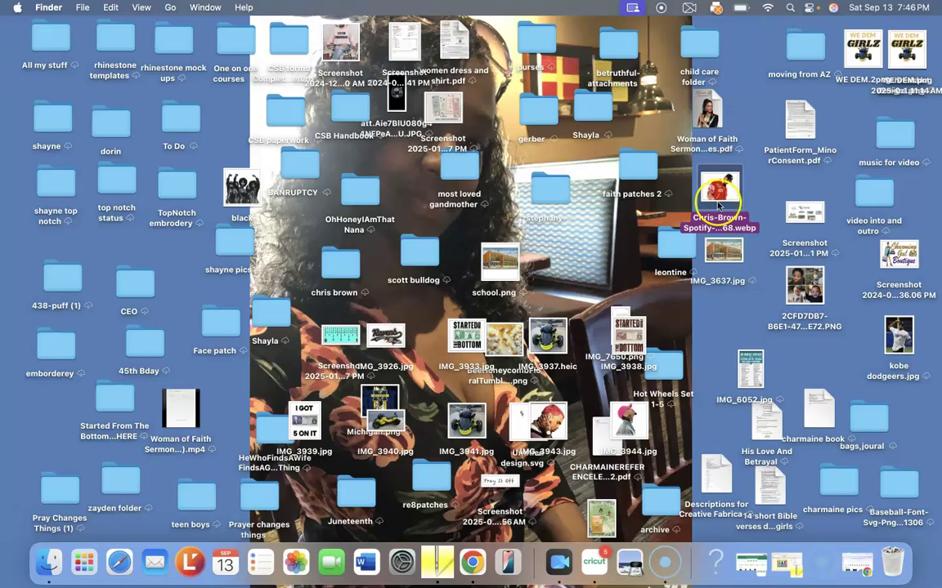
Switch back to Canva in full screen and create a blank custom-size design of 10 × 10 in
{"action": "left_click", "coordinate": [474, 562]}
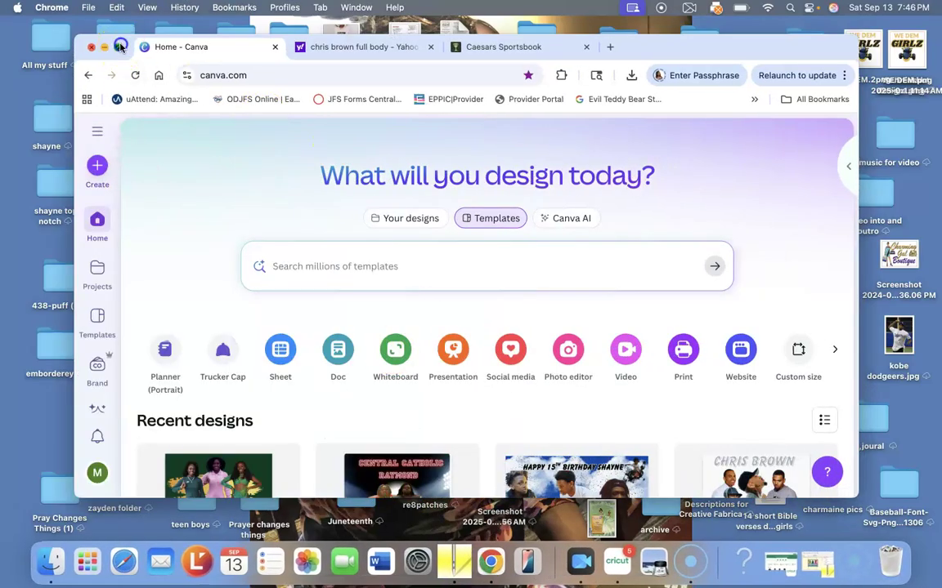
{"action": "left_click", "coordinate": [120, 47]}
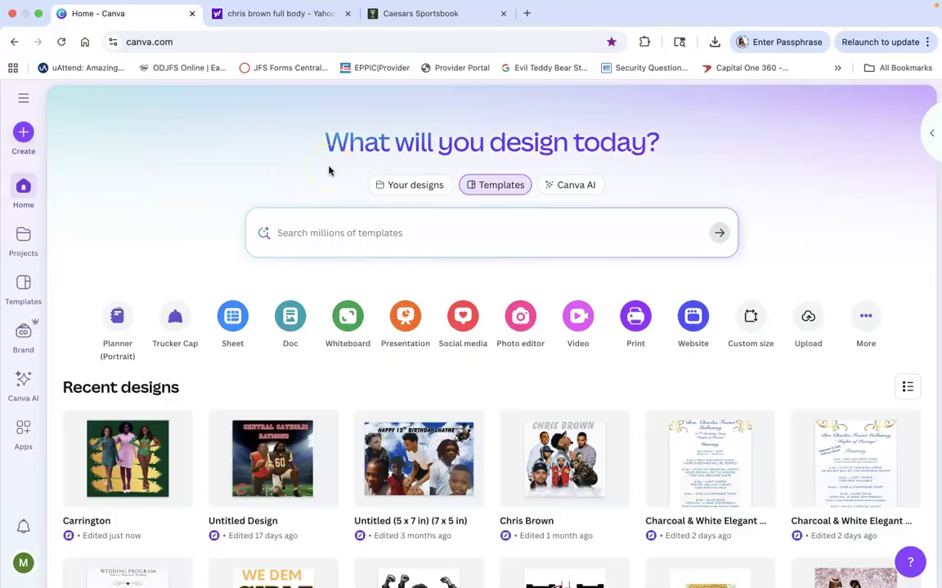
{"action": "left_click", "coordinate": [754, 325]}
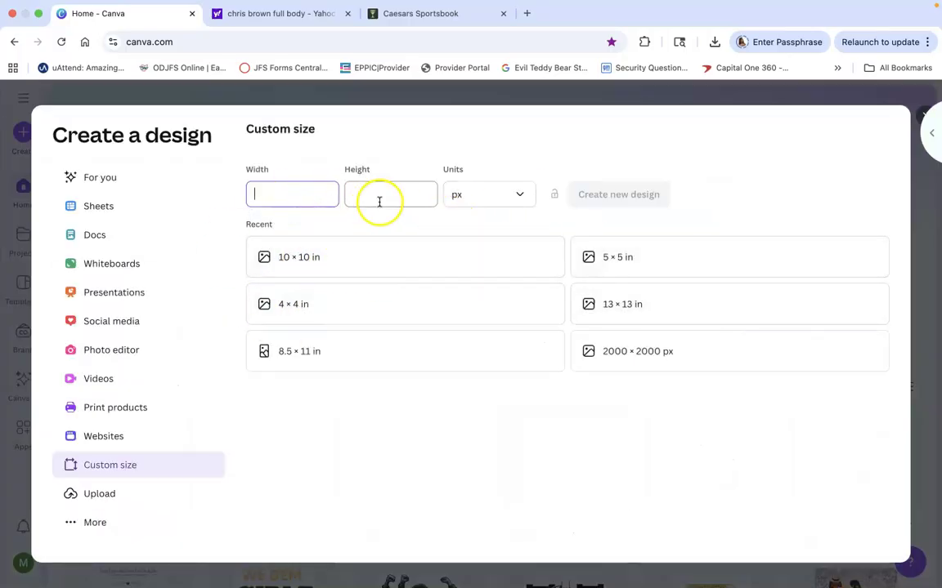
{"action": "left_click", "coordinate": [341, 260]}
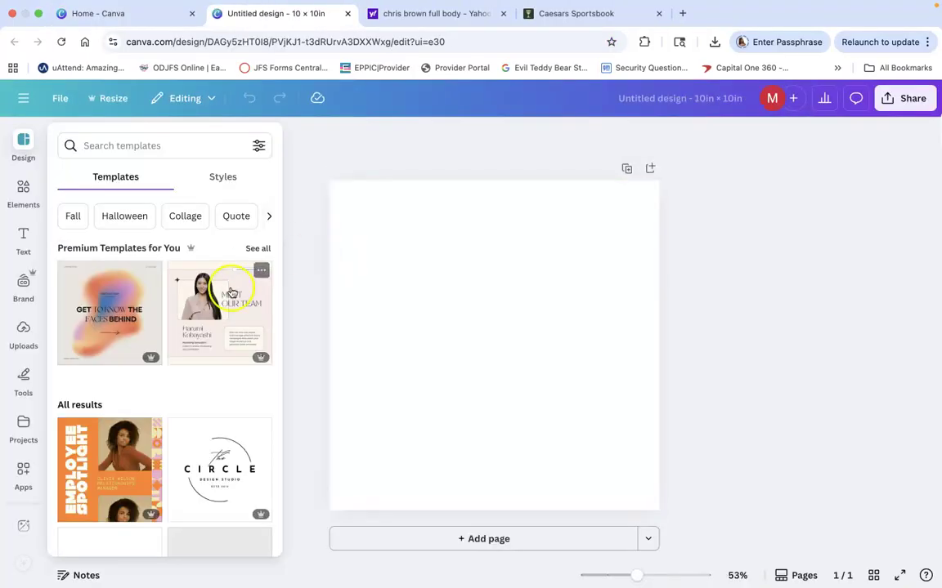
Browse the uploaded images for existing Chris Brown photos usable in the new design
{"action": "left_click", "coordinate": [23, 334]}
{"action": "scroll", "coordinate": [120, 354], "scroll_direction": "down", "scroll_amount": 6}
{"action": "scroll", "coordinate": [120, 354], "scroll_direction": "down", "scroll_amount": 10}
{"action": "scroll", "coordinate": [120, 354], "scroll_direction": "up", "scroll_amount": 1}
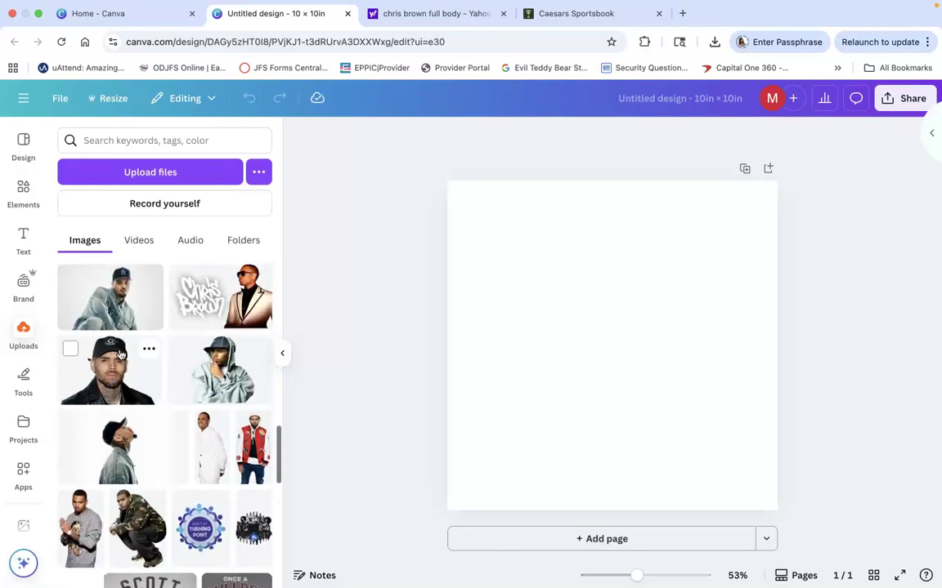
{"action": "left_click", "coordinate": [109, 418]}
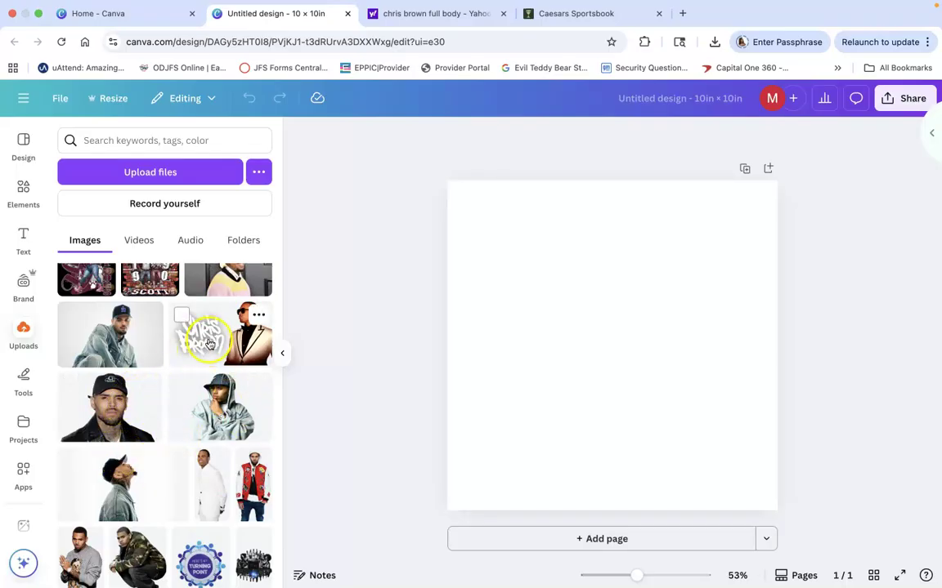
{"action": "scroll", "coordinate": [190, 434], "scroll_direction": "down", "scroll_amount": 1}
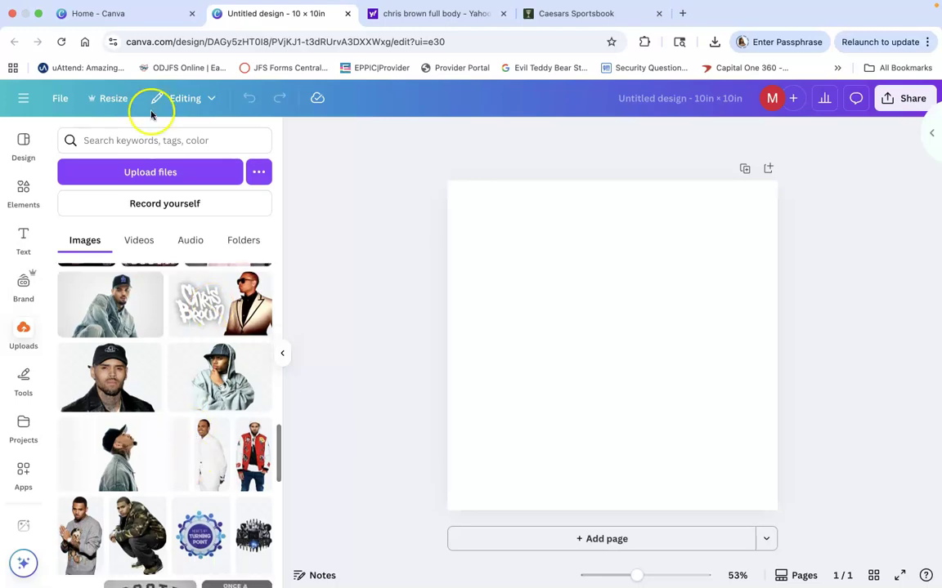
Return to the Yahoo image search and change the query to "chris brown transparent background"
{"action": "left_click", "coordinate": [424, 31]}
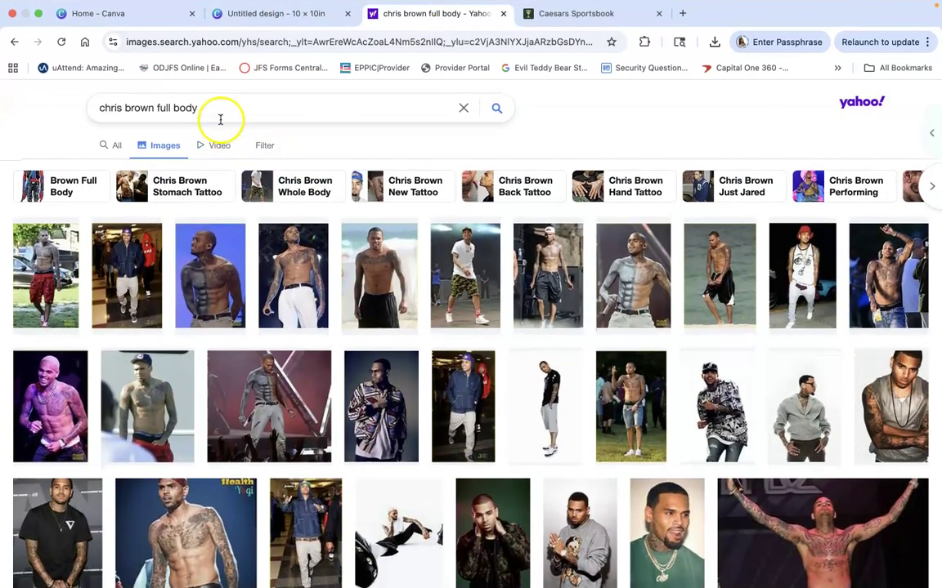
{"action": "left_click", "coordinate": [117, 147]}
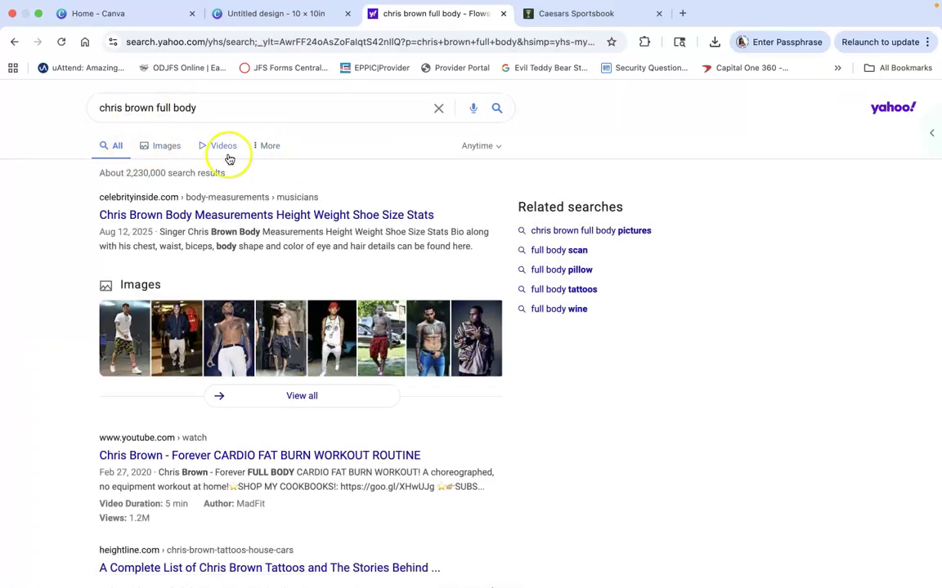
{"action": "left_click", "coordinate": [159, 147]}
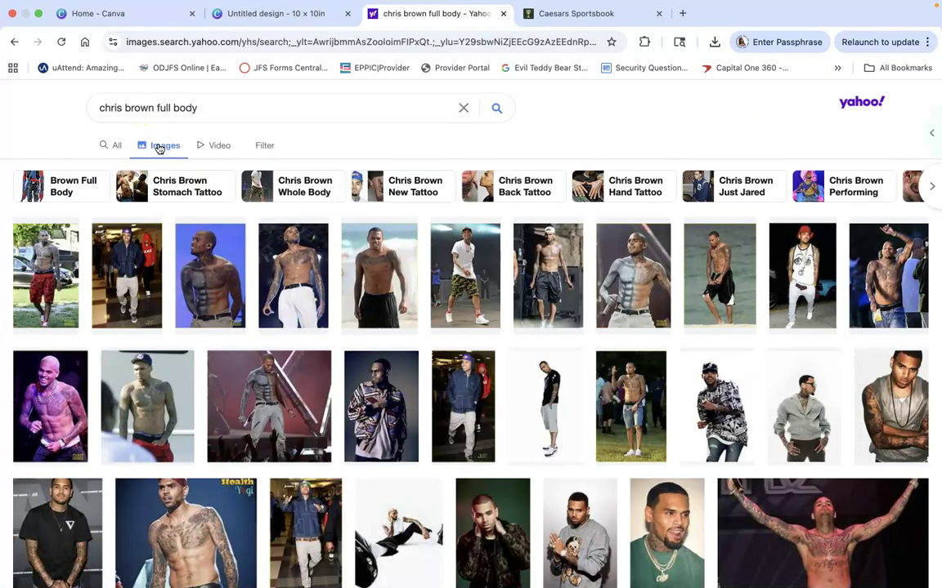
{"action": "left_click", "coordinate": [249, 104]}
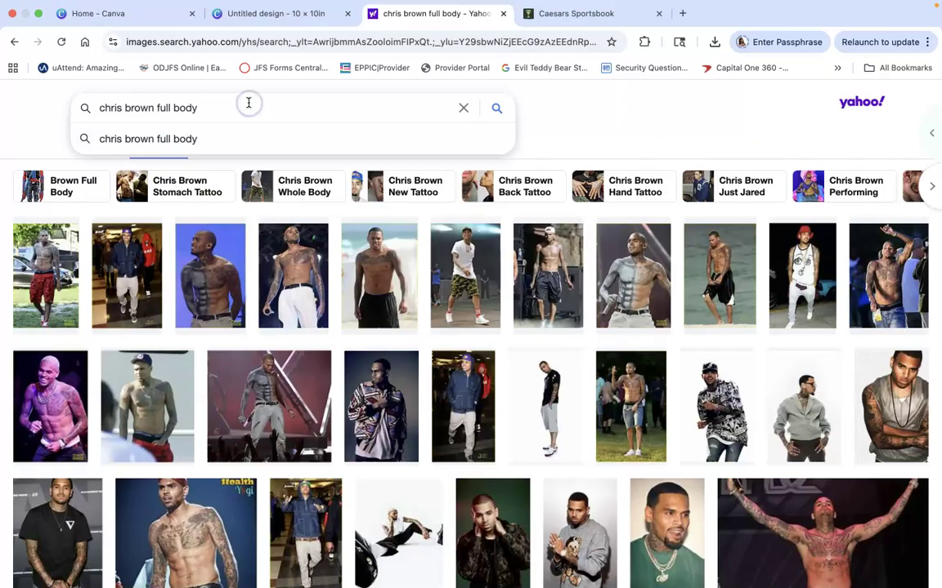
{"action": "key", "text": "BackSpace"}
{"action": "key", "text": "BackSpace"}
{"action": "key", "text": "BackSpace"}
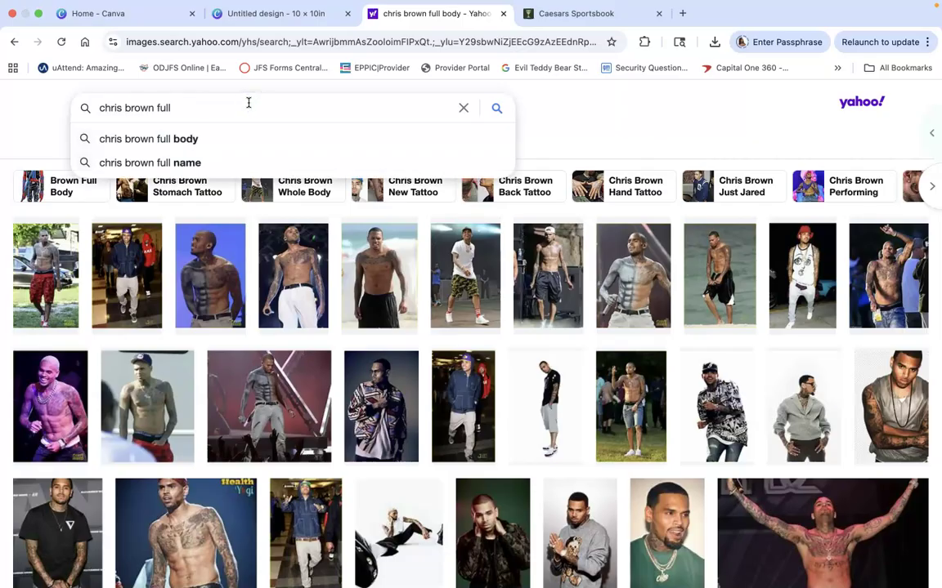
{"action": "key", "text": "BackSpace"}
{"action": "key", "text": "BackSpace"}
{"action": "type", "text": "tra"}
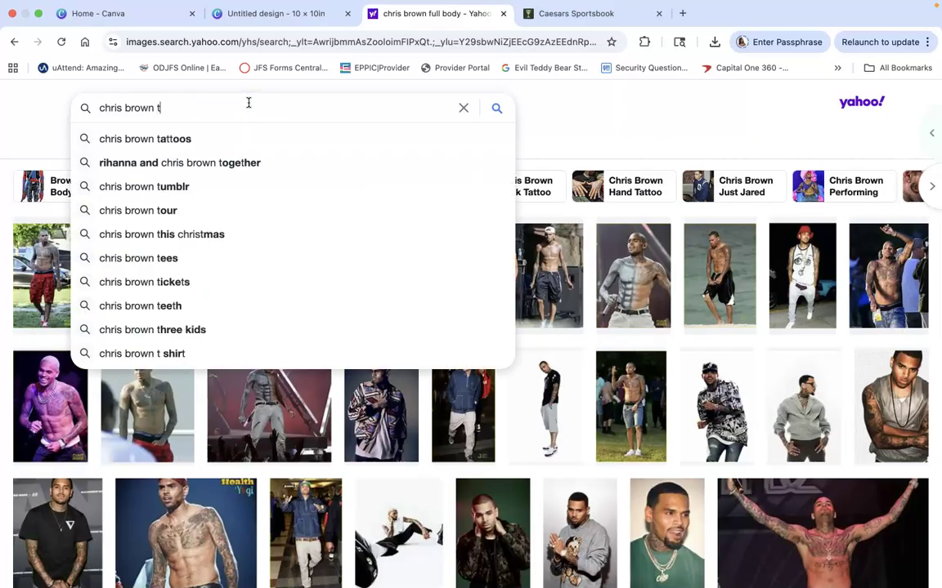
{"action": "type", "text": "n"}
{"action": "left_click", "coordinate": [240, 141]}
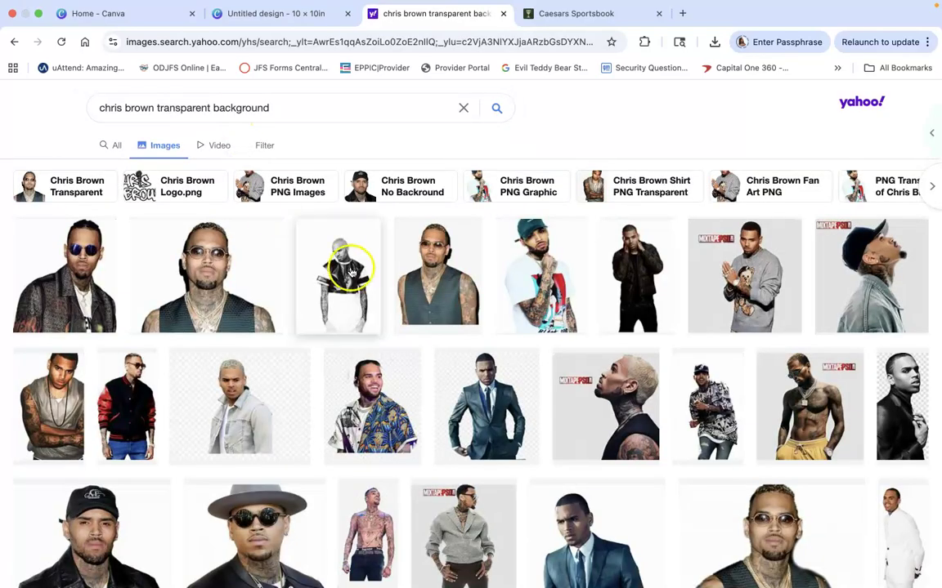
Browse the "chris brown transparent background" image results for cut-out photos suitable for the collage
{"action": "scroll", "coordinate": [347, 270], "scroll_direction": "down", "scroll_amount": 2}
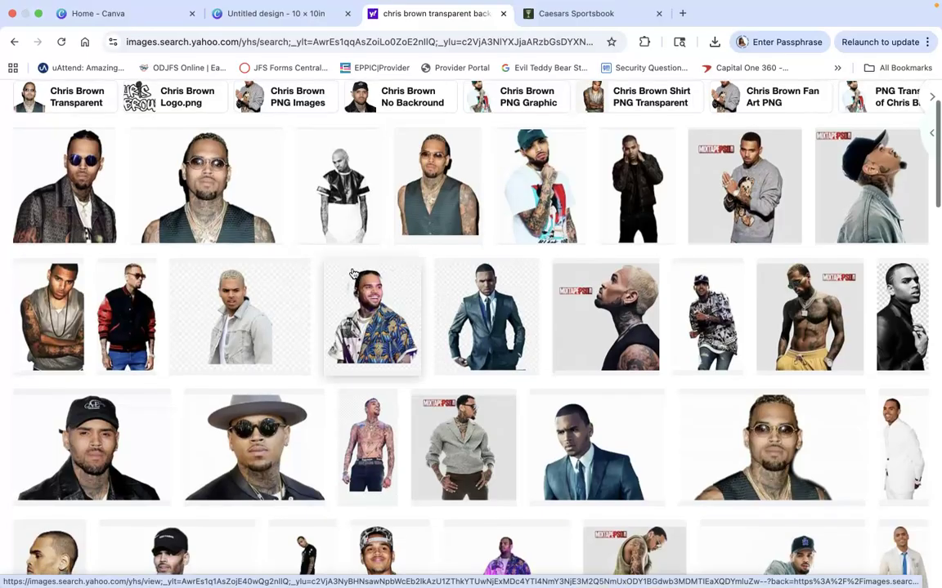
{"action": "left_click", "coordinate": [299, 283]}
{"action": "scroll", "coordinate": [302, 342], "scroll_direction": "down", "scroll_amount": 2}
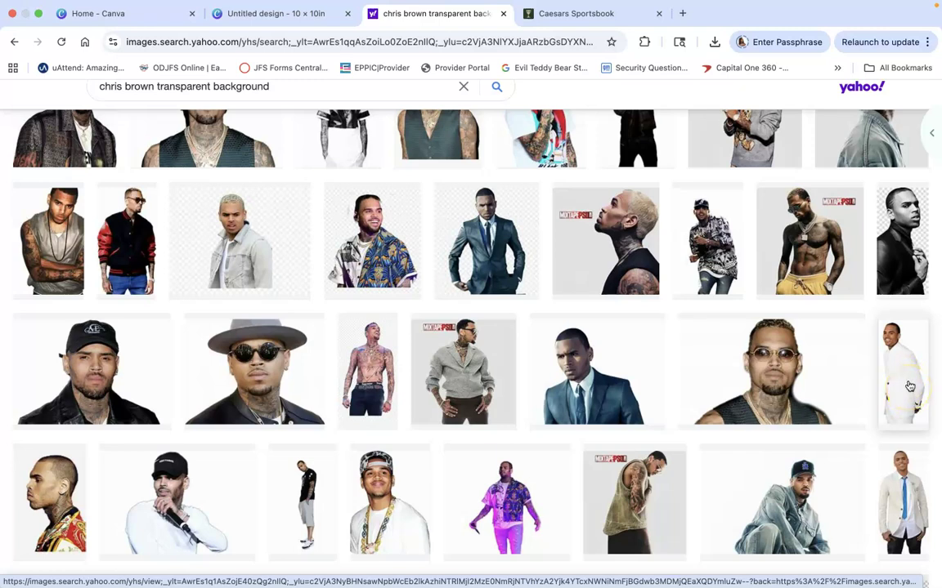
{"action": "scroll", "coordinate": [619, 395], "scroll_direction": "down", "scroll_amount": 1}
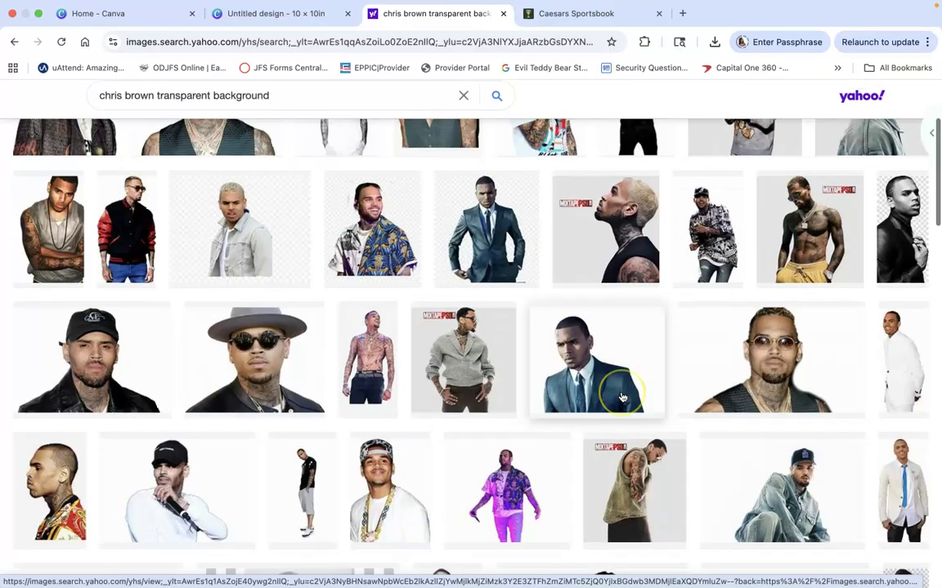
{"action": "scroll", "coordinate": [621, 397], "scroll_direction": "down", "scroll_amount": 2}
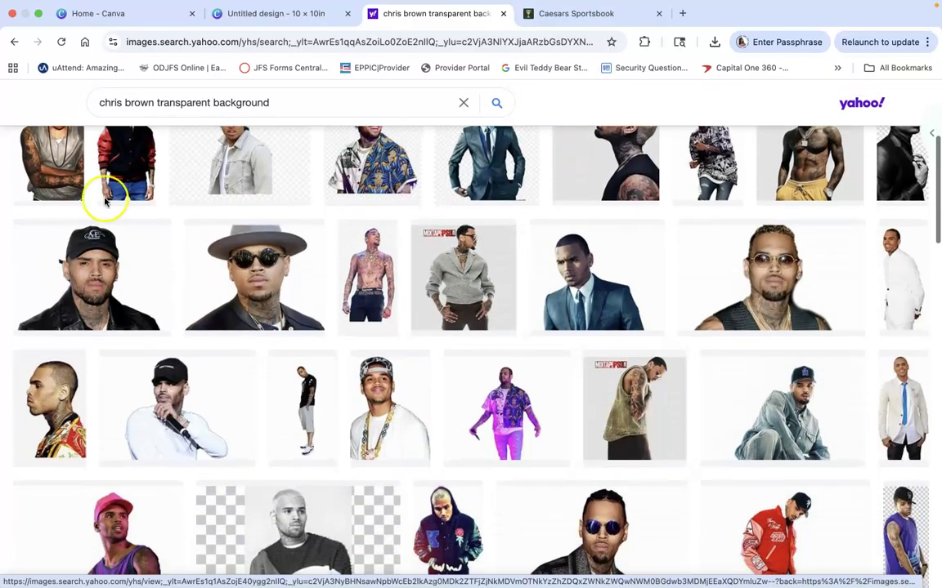
{"action": "scroll", "coordinate": [396, 377], "scroll_direction": "down", "scroll_amount": 3}
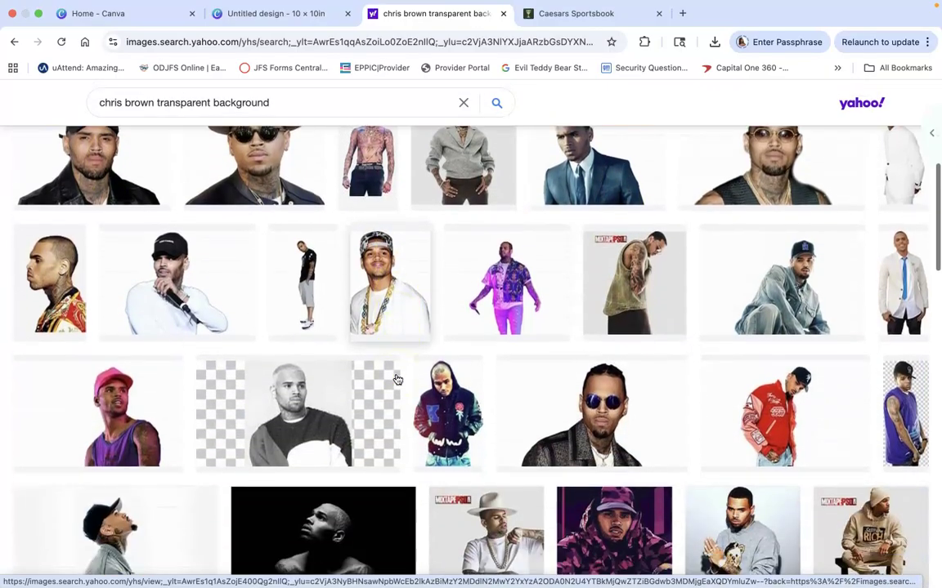
{"action": "scroll", "coordinate": [398, 379], "scroll_direction": "down", "scroll_amount": 2}
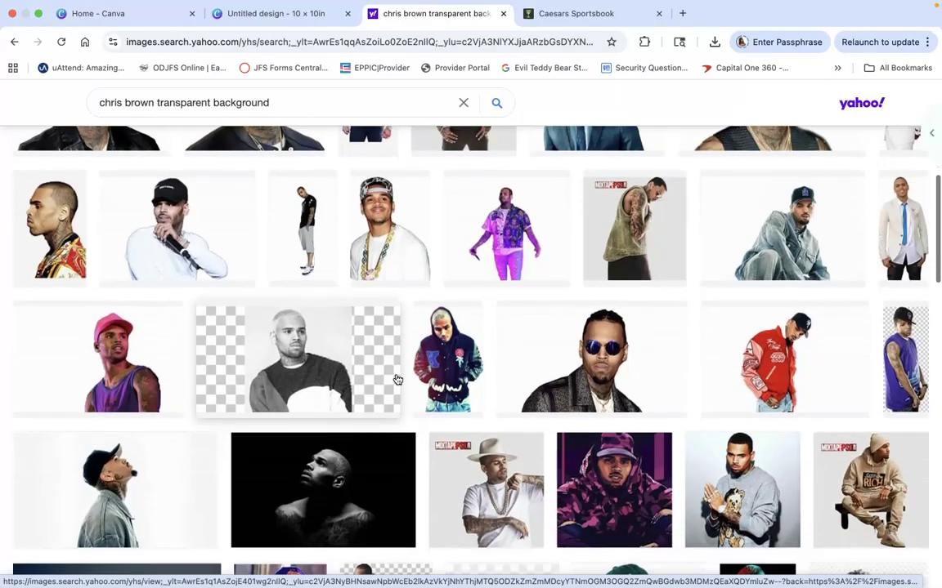
{"action": "scroll", "coordinate": [397, 379], "scroll_direction": "down", "scroll_amount": 5}
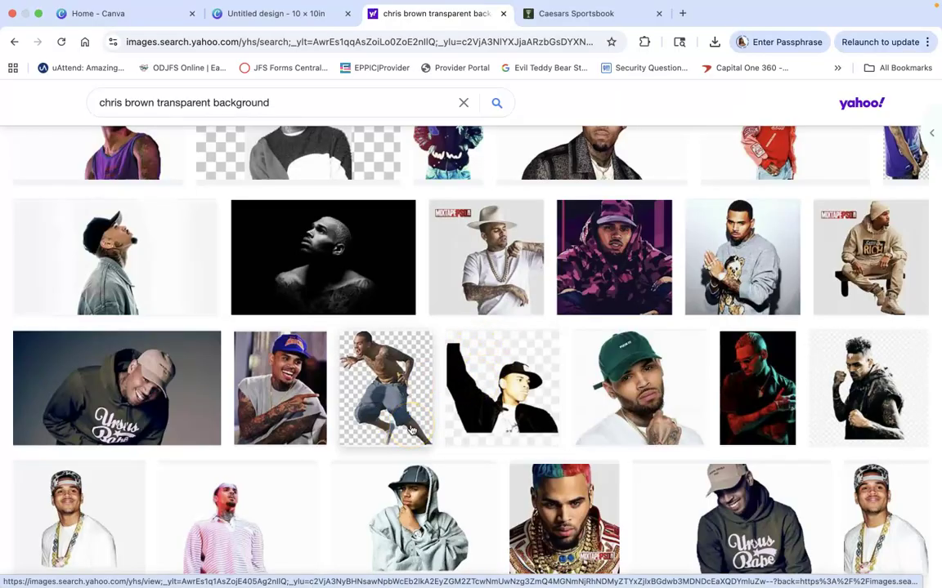
{"action": "scroll", "coordinate": [411, 431], "scroll_direction": "down", "scroll_amount": 3}
{"action": "left_click", "coordinate": [426, 407]}
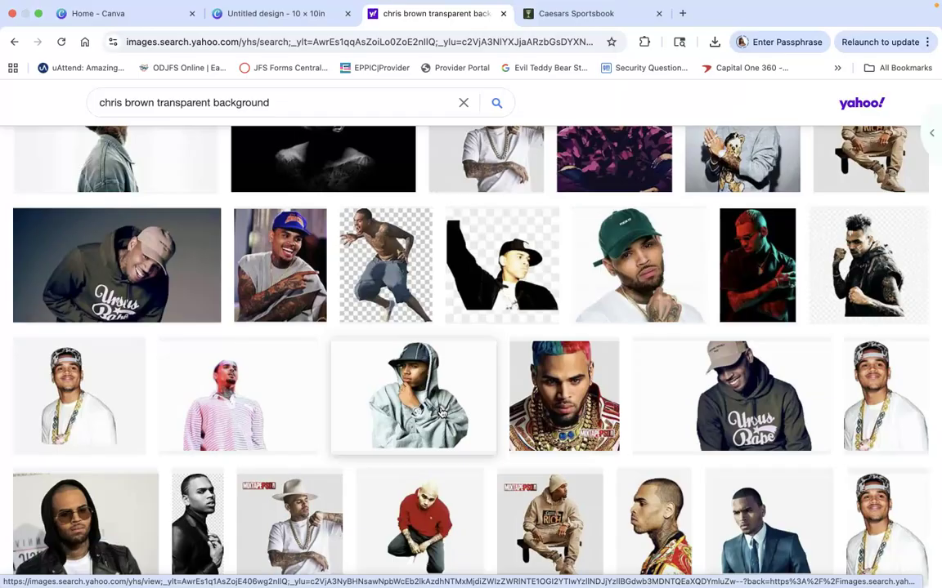
{"action": "scroll", "coordinate": [440, 411], "scroll_direction": "down", "scroll_amount": 3}
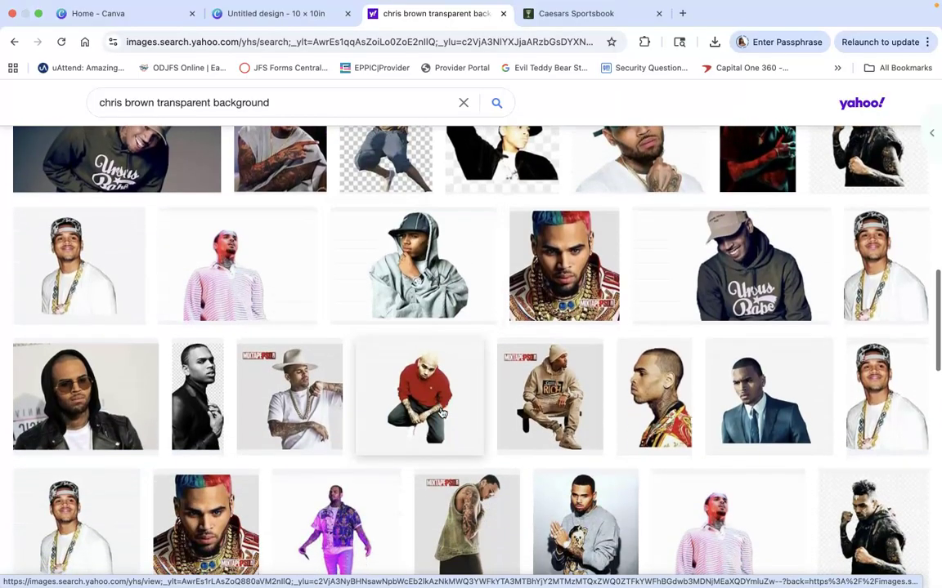
{"action": "scroll", "coordinate": [384, 368], "scroll_direction": "down", "scroll_amount": 2}
{"action": "left_click", "coordinate": [341, 330]}
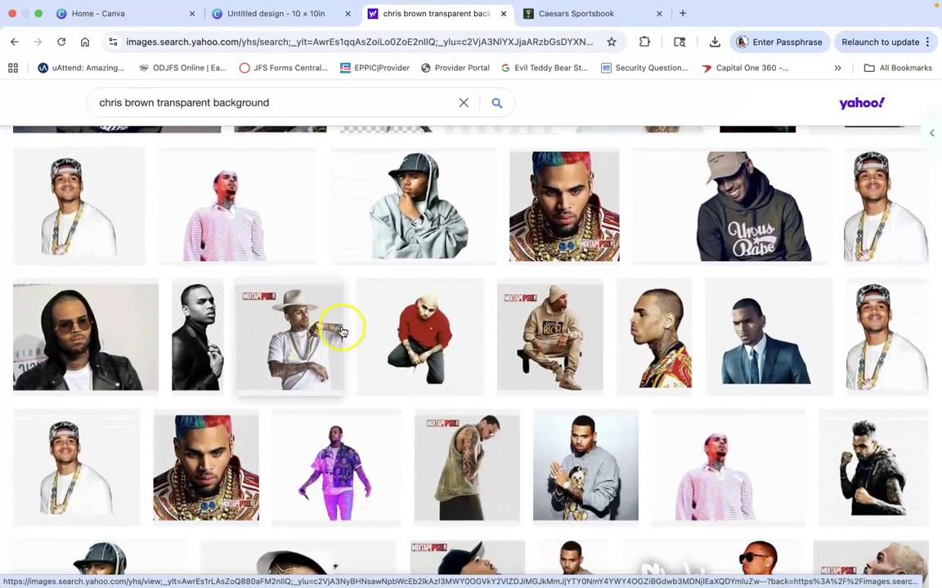
{"action": "scroll", "coordinate": [483, 402], "scroll_direction": "down", "scroll_amount": 3}
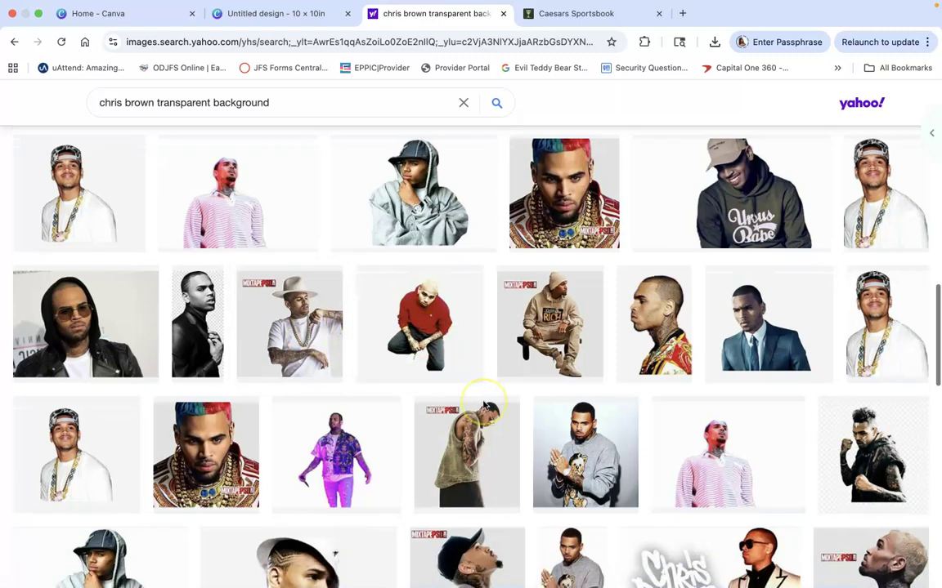
{"action": "scroll", "coordinate": [483, 402], "scroll_direction": "down", "scroll_amount": 2}
{"action": "left_click", "coordinate": [710, 477]}
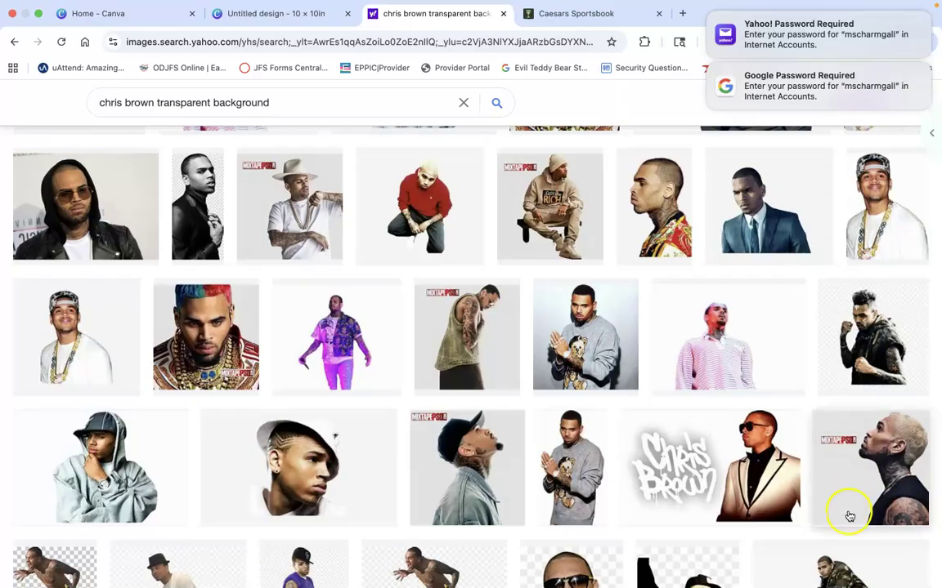
Preview the Chris Brown graffiti-lettering image with the white tuxedo and look through the remaining search results
{"action": "left_click", "coordinate": [678, 458]}
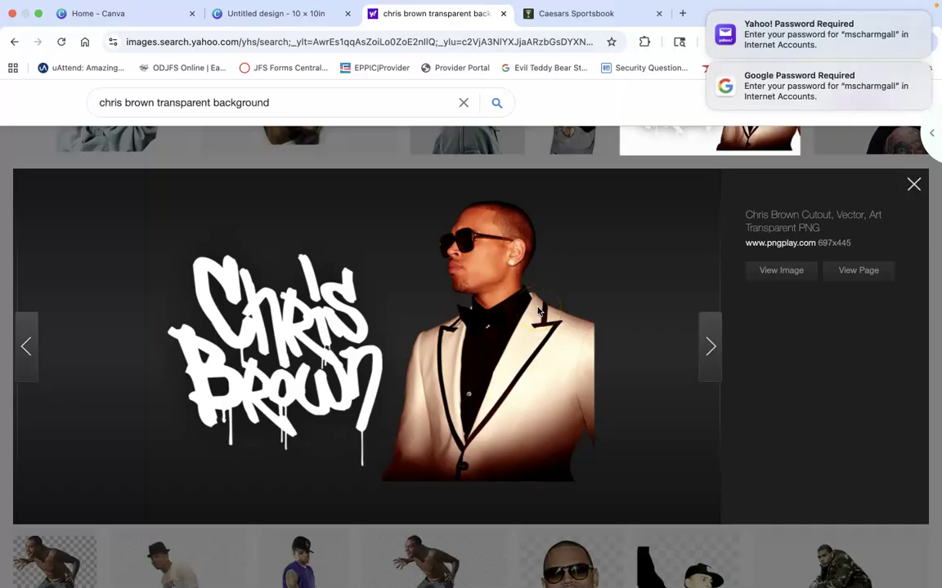
{"action": "scroll", "coordinate": [332, 265], "scroll_direction": "up", "scroll_amount": 1}
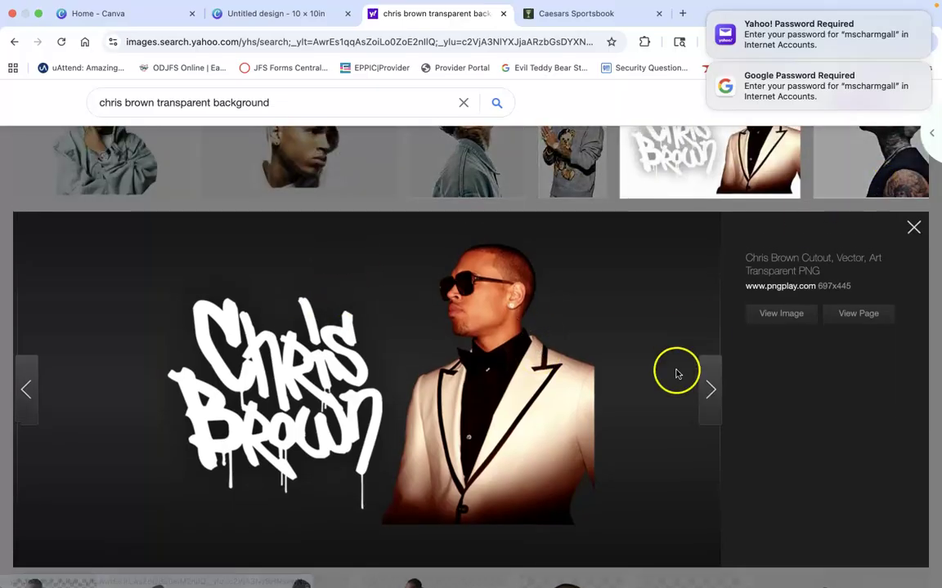
{"action": "scroll", "coordinate": [675, 374], "scroll_direction": "down", "scroll_amount": 10}
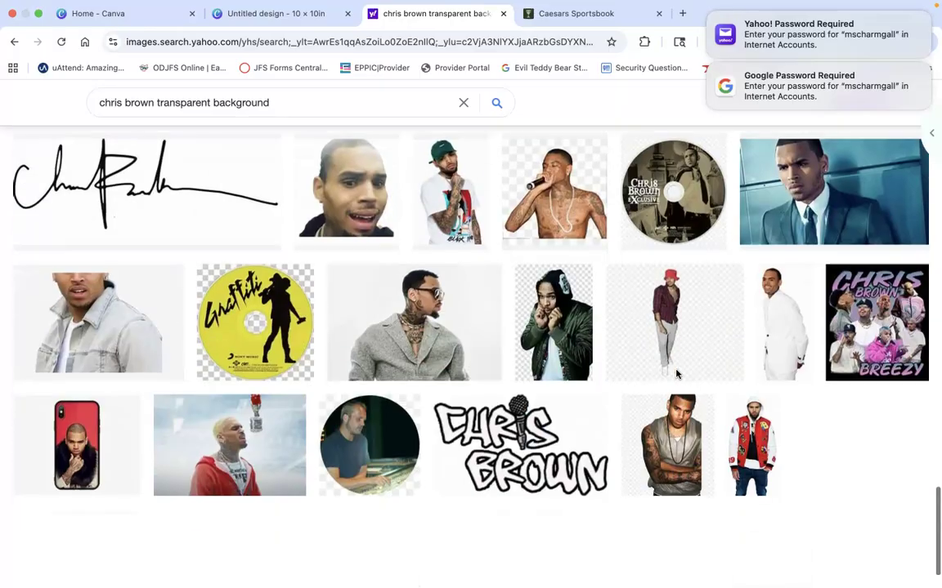
{"action": "scroll", "coordinate": [675, 373], "scroll_direction": "down", "scroll_amount": 2}
{"action": "scroll", "coordinate": [676, 374], "scroll_direction": "up", "scroll_amount": 10}
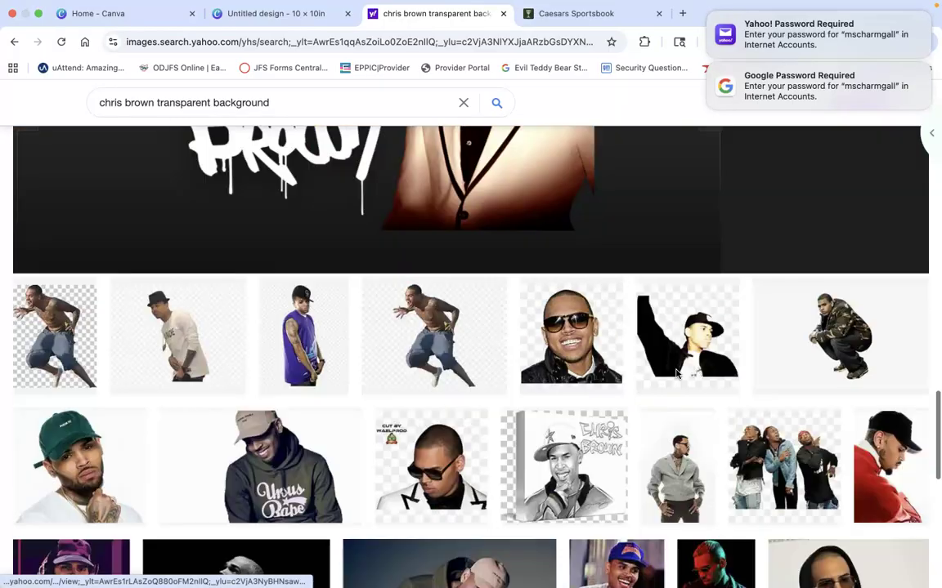
{"action": "scroll", "coordinate": [675, 374], "scroll_direction": "up", "scroll_amount": 4}
{"action": "scroll", "coordinate": [238, 342], "scroll_direction": "up", "scroll_amount": 2}
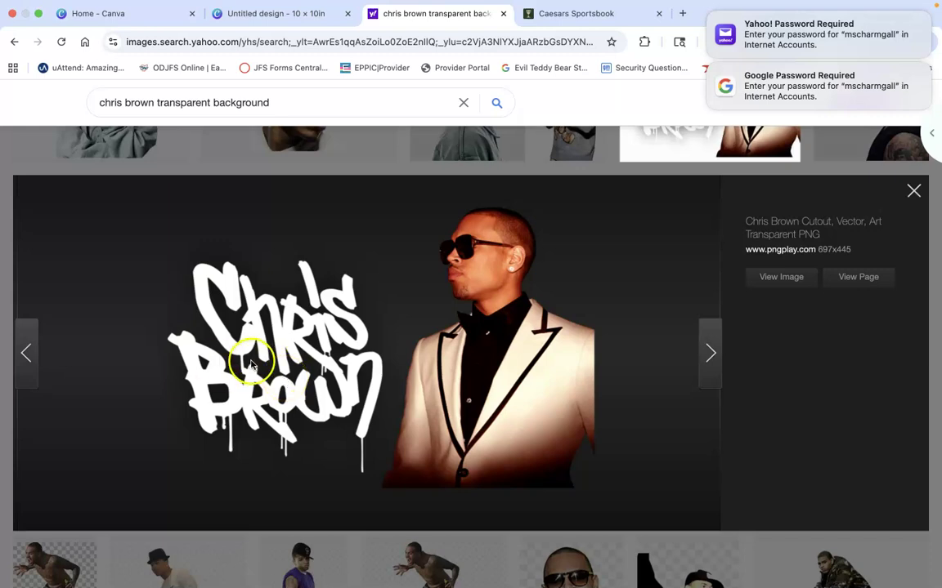
{"action": "scroll", "coordinate": [226, 343], "scroll_direction": "down", "scroll_amount": 1}
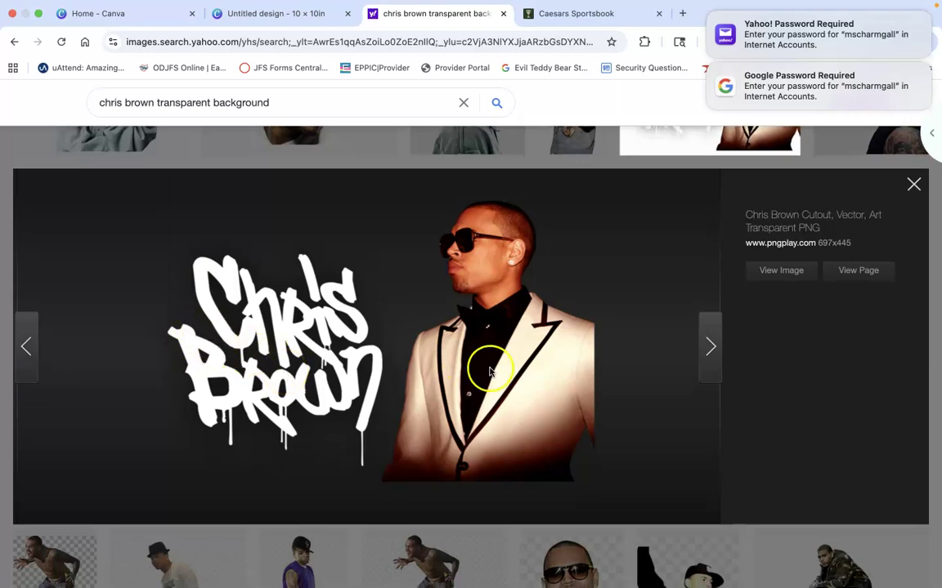
{"action": "scroll", "coordinate": [520, 377], "scroll_direction": "up", "scroll_amount": 5}
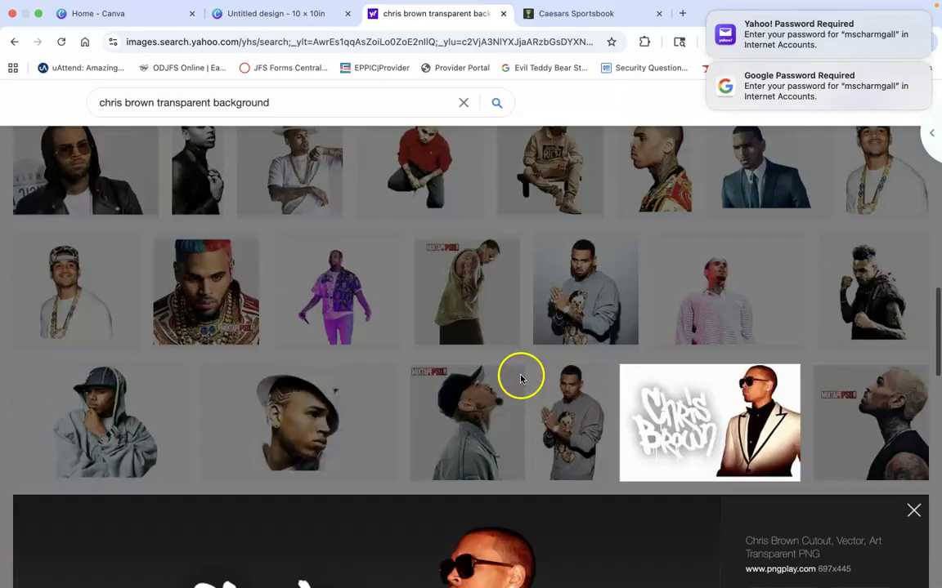
Create a new blank 10 × 10 in design in Canva and upload the saved red varsity jacket photo from the Desktop
{"action": "left_click", "coordinate": [147, 21]}
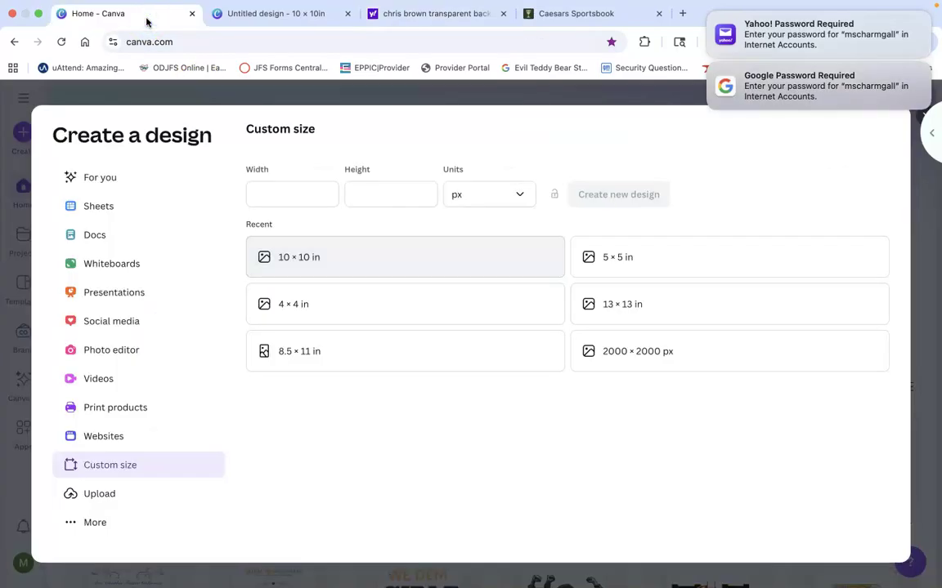
{"action": "left_click", "coordinate": [320, 260]}
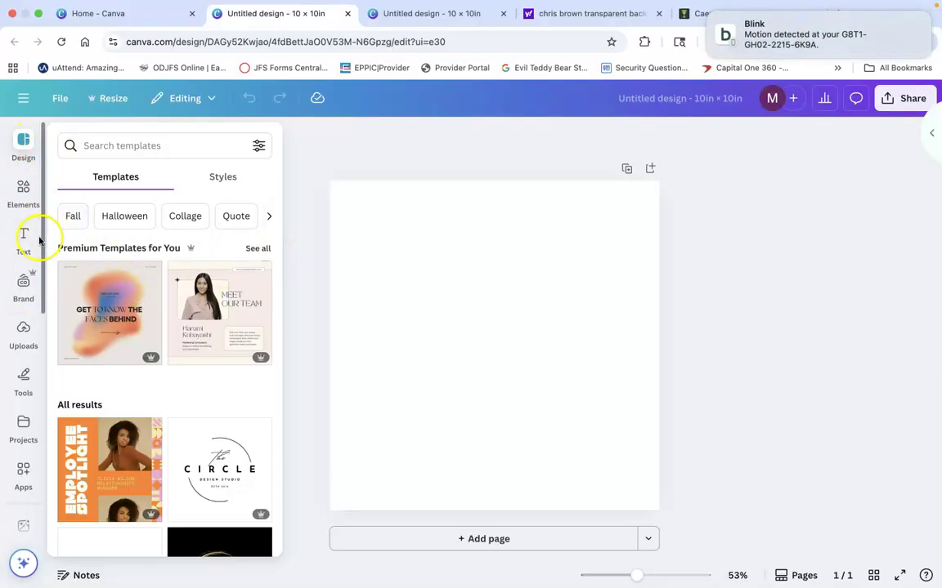
{"action": "left_click", "coordinate": [24, 329]}
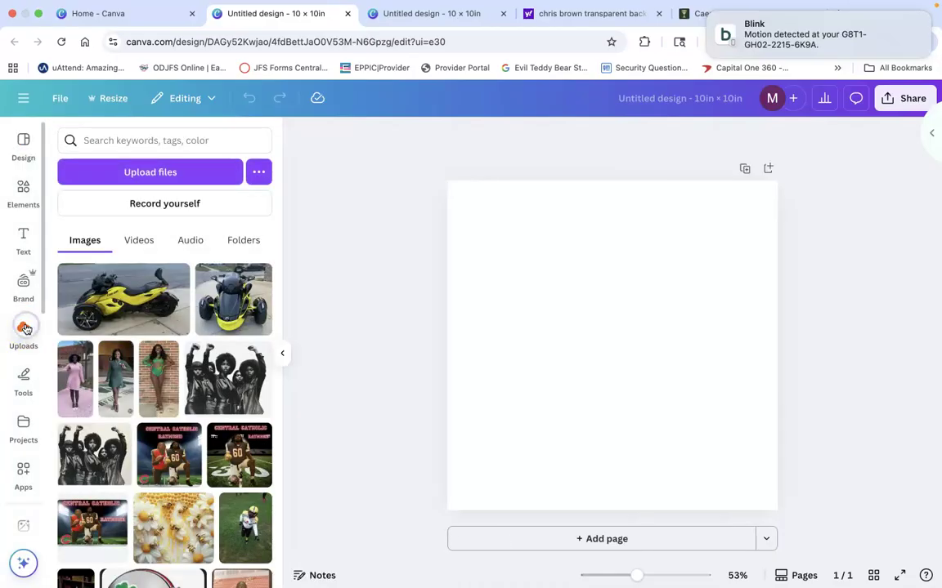
{"action": "left_click", "coordinate": [155, 175]}
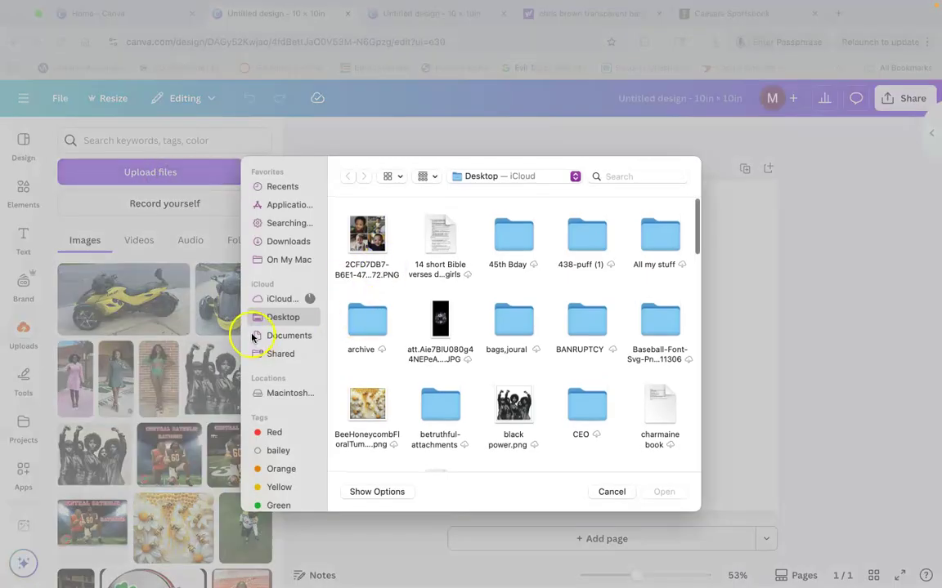
{"action": "scroll", "coordinate": [527, 391], "scroll_direction": "down", "scroll_amount": 3}
{"action": "left_click", "coordinate": [658, 350]}
{"action": "left_click", "coordinate": [664, 492]}
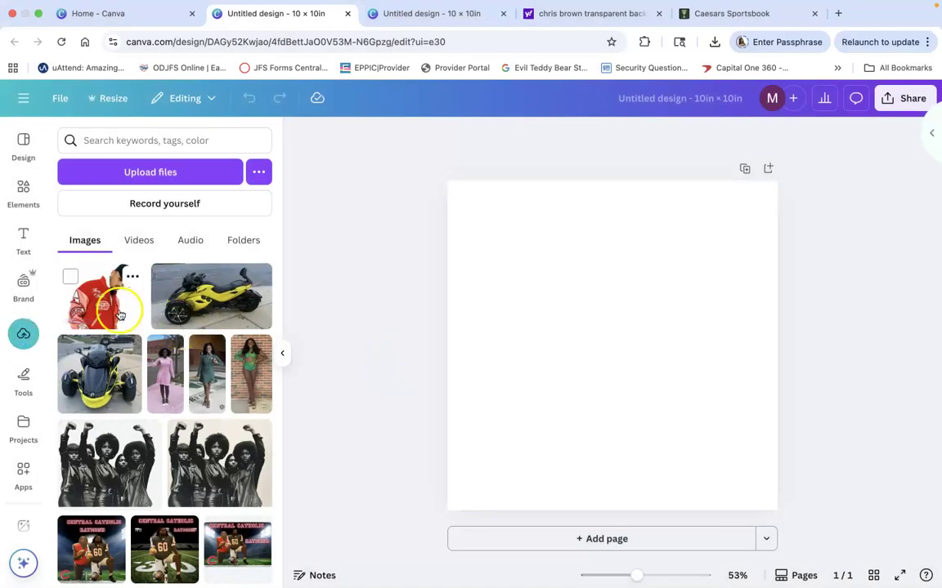
{"action": "left_click", "coordinate": [104, 296]}
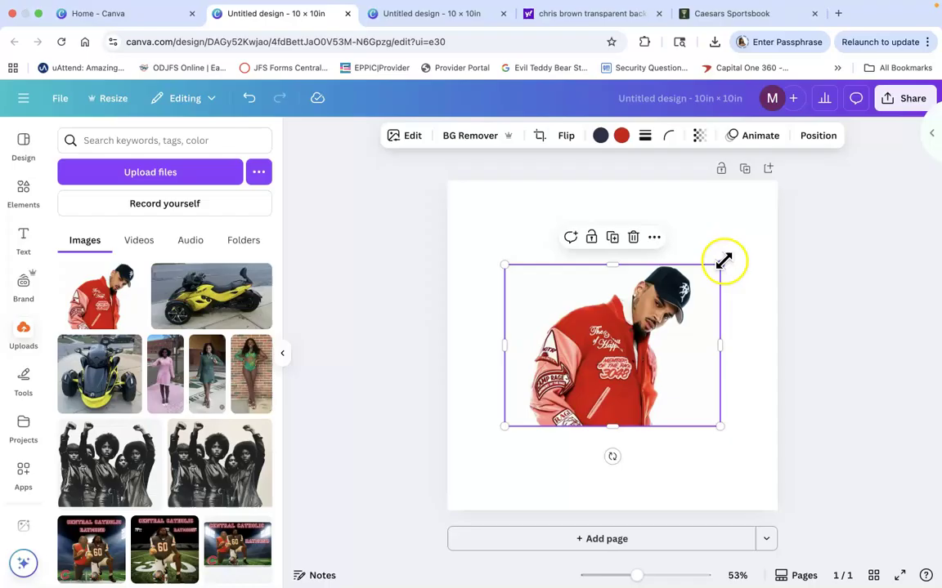
{"action": "left_click_drag", "start_coordinate": [719, 261], "coordinate": [726, 219]}
{"action": "mouse_move", "coordinate": [614, 391]}
{"action": "left_mouse_down"}
{"action": "mouse_move", "coordinate": [618, 474]}
{"action": "mouse_move", "coordinate": [625, 398]}
{"action": "left_mouse_up"}
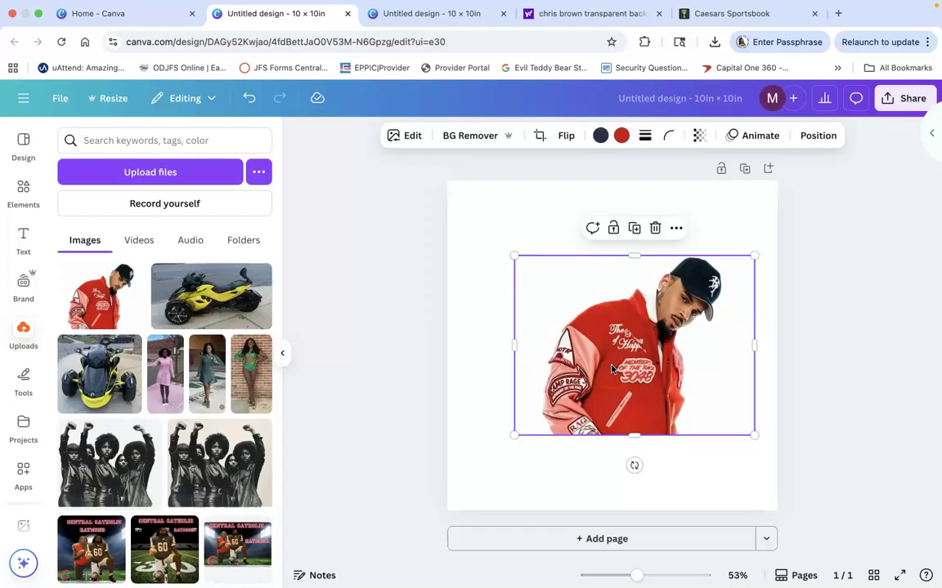
{"action": "key", "text": "Delete"}
{"action": "left_click", "coordinate": [326, 317]}
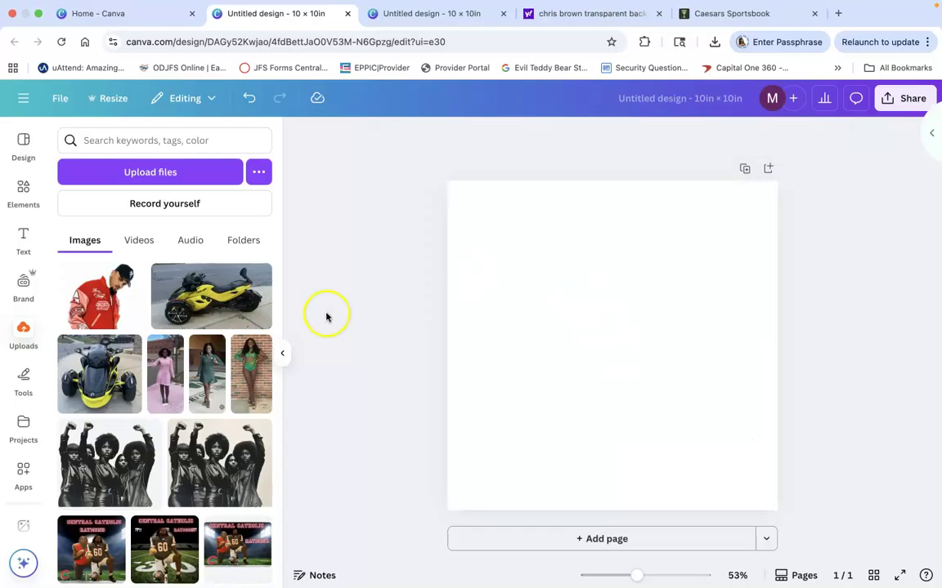
Add the white suit photo and the denim jacket side-profile photo from the uploaded images to the page
{"action": "scroll", "coordinate": [164, 391], "scroll_direction": "down", "scroll_amount": 5}
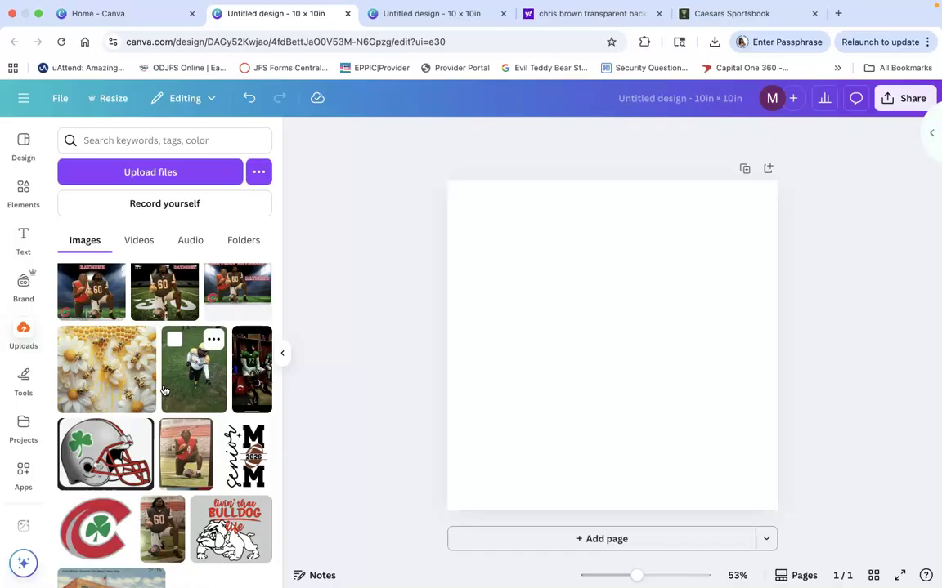
{"action": "scroll", "coordinate": [131, 397], "scroll_direction": "down", "scroll_amount": 5}
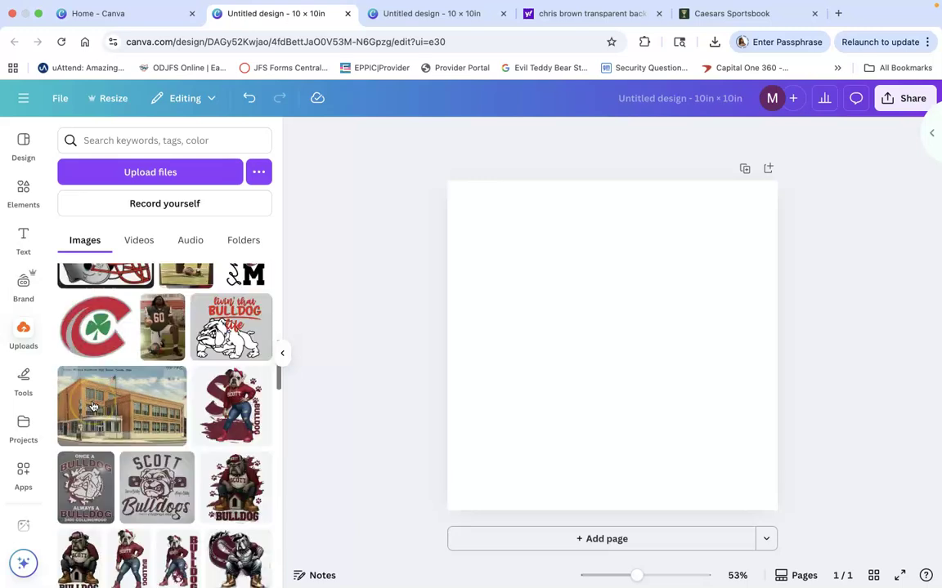
{"action": "scroll", "coordinate": [92, 406], "scroll_direction": "down", "scroll_amount": 10}
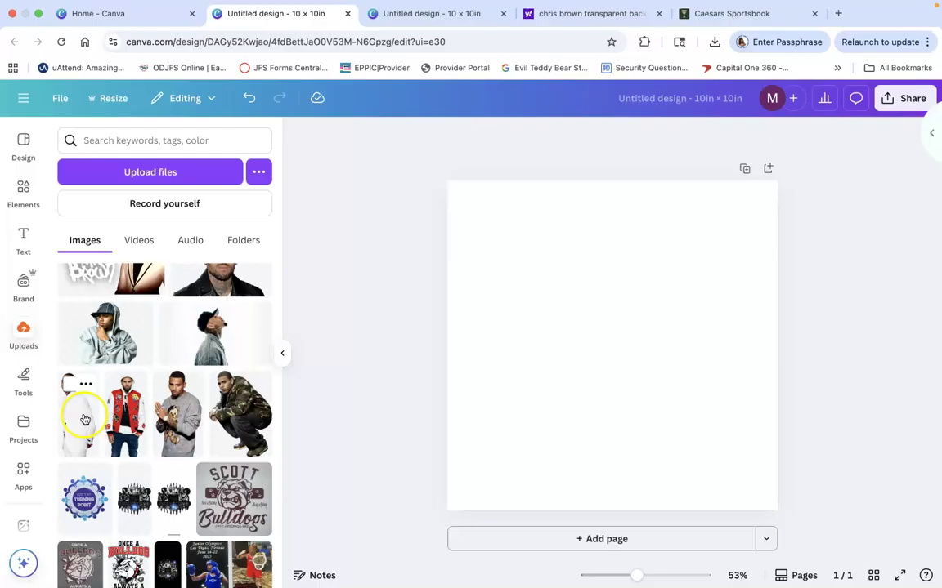
{"action": "left_click", "coordinate": [85, 419]}
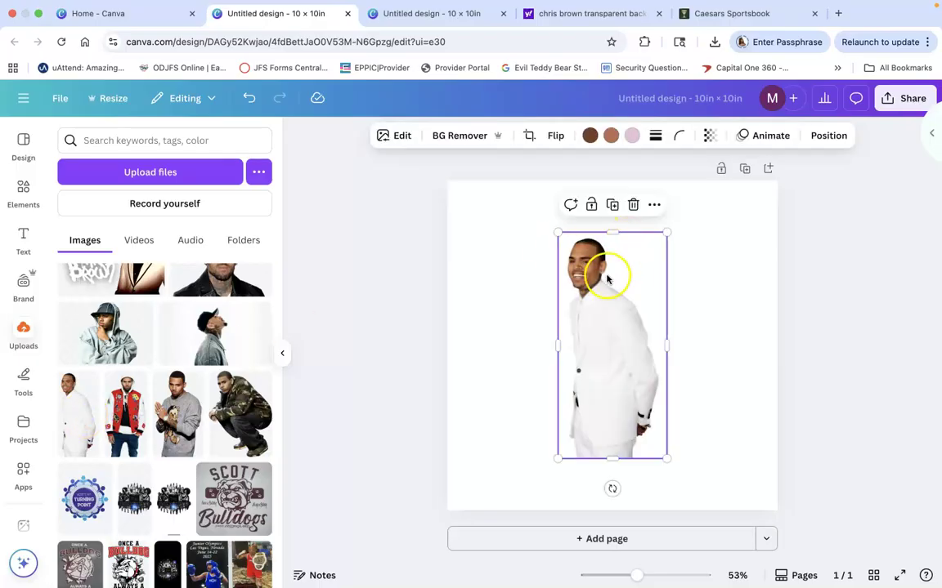
{"action": "left_click", "coordinate": [222, 327]}
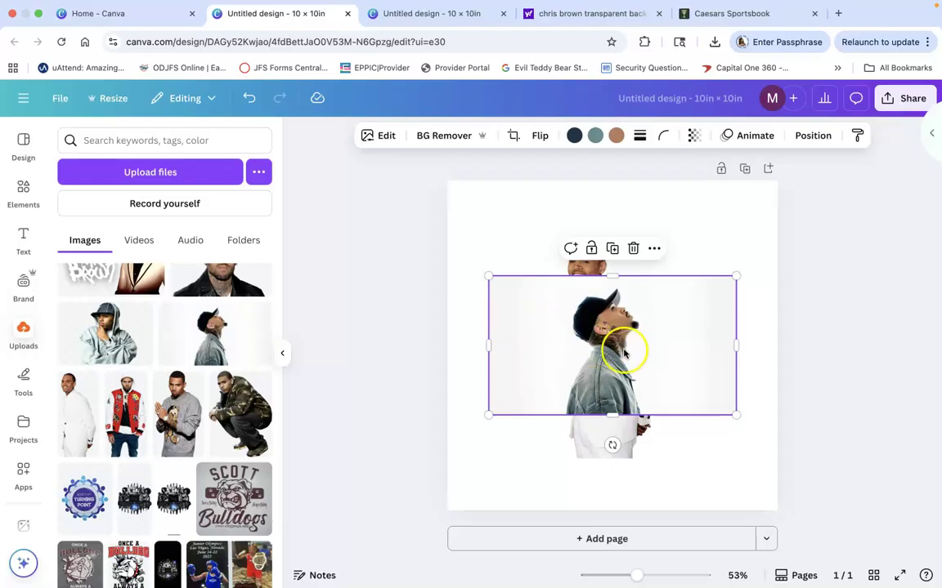
Remove the denim jacket photo's background, then place it at the page's upper right and the white suit photo at the lower left edge
{"action": "left_click", "coordinate": [442, 137]}
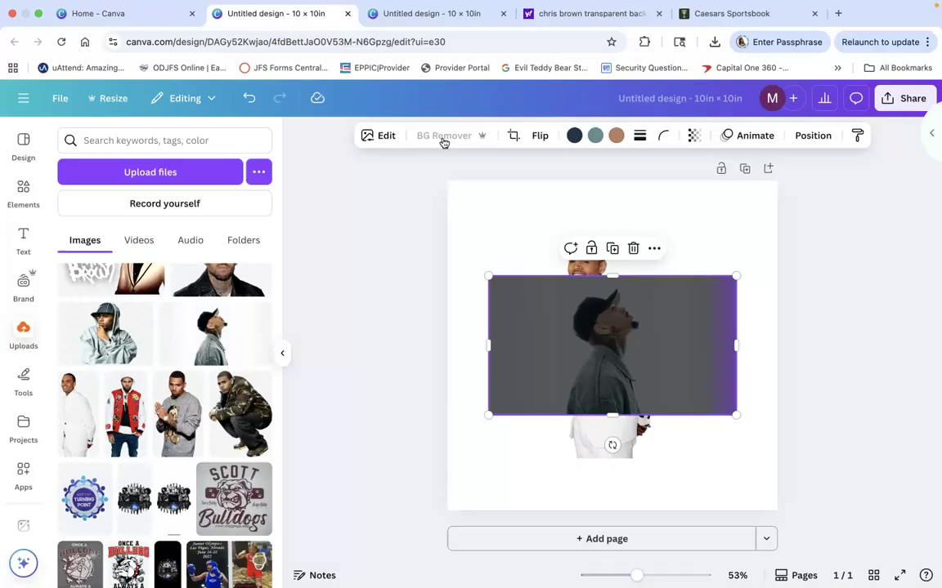
{"action": "left_click_drag", "start_coordinate": [610, 357], "coordinate": [651, 310]}
{"action": "left_click_drag", "start_coordinate": [610, 405], "coordinate": [459, 477]}
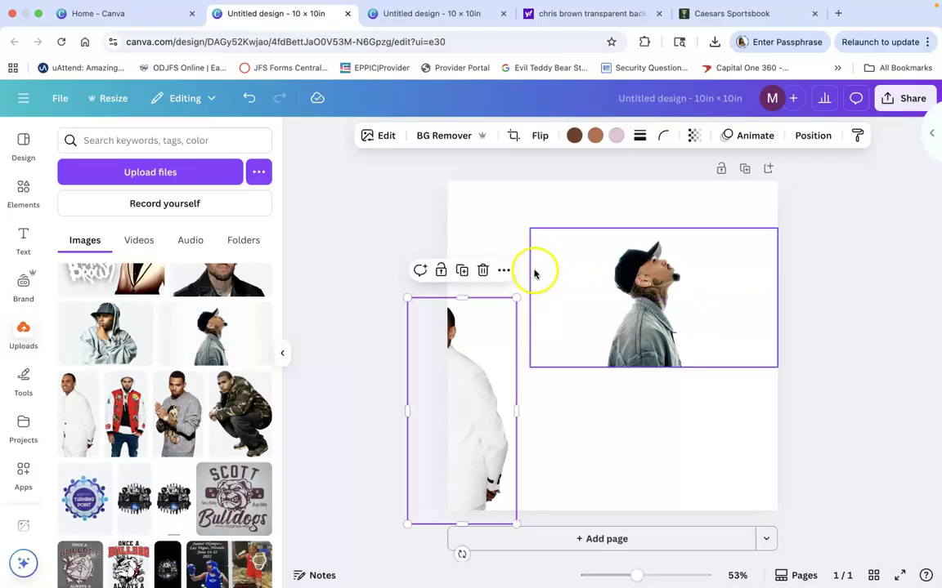
Crop the empty space from the sides of the denim jacket photo, trim its top slightly, and shift it slightly down and right
{"action": "left_click", "coordinate": [630, 288]}
{"action": "left_click_drag", "start_coordinate": [530, 298], "coordinate": [601, 286]}
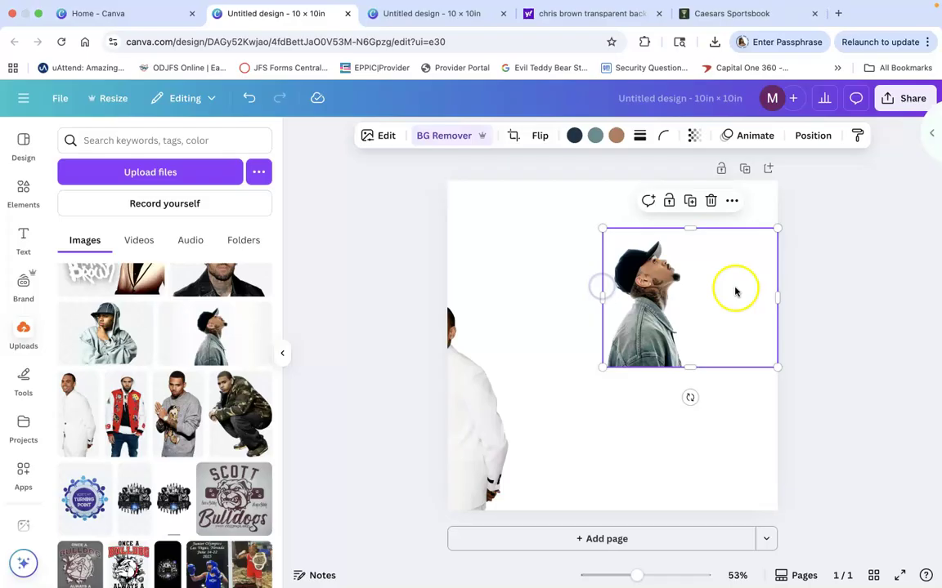
{"action": "left_click_drag", "start_coordinate": [777, 298], "coordinate": [690, 297]}
{"action": "left_click_drag", "start_coordinate": [644, 229], "coordinate": [644, 236]}
{"action": "mouse_move", "coordinate": [648, 317]}
{"action": "left_mouse_down"}
{"action": "mouse_move", "coordinate": [658, 336]}
{"action": "mouse_move", "coordinate": [659, 324]}
{"action": "left_mouse_up"}
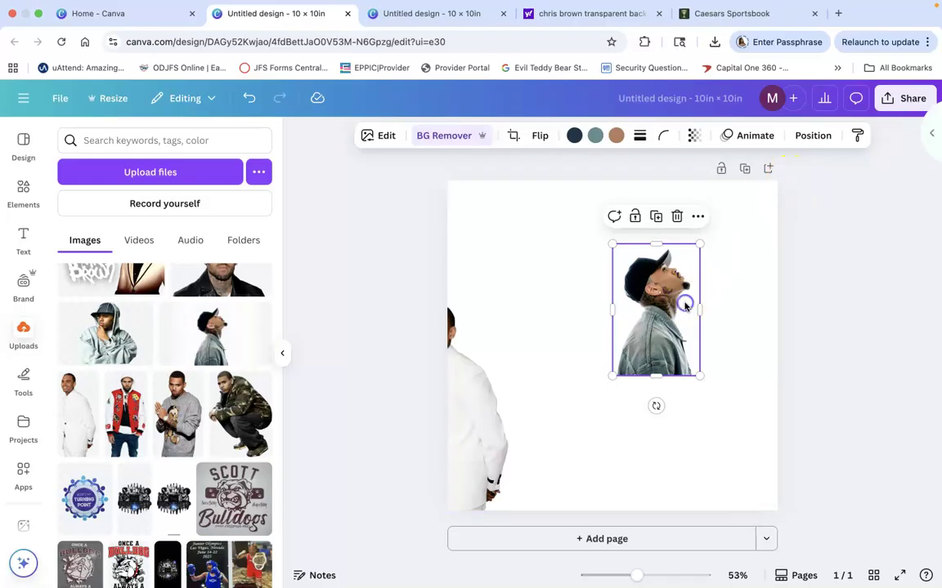
Apply the Fresco filter to the denim jacket photo and move it to the page's lower right
{"action": "left_click", "coordinate": [384, 135]}
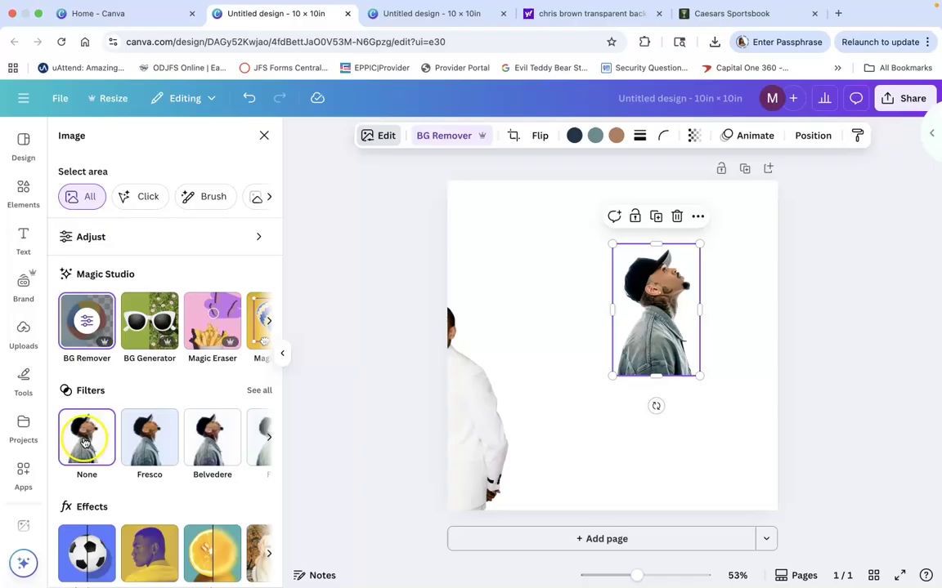
{"action": "left_click", "coordinate": [154, 442]}
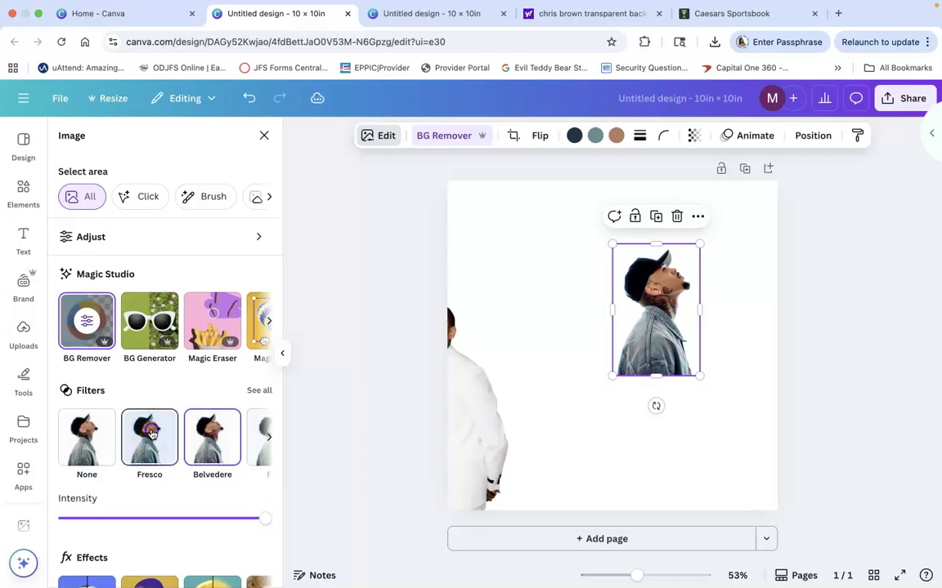
{"action": "left_click", "coordinate": [112, 434]}
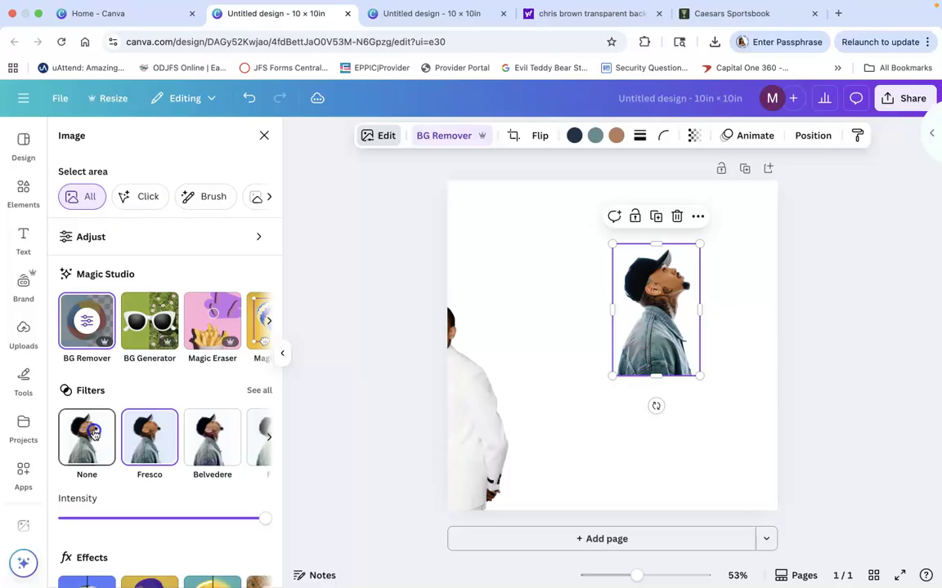
{"action": "left_click", "coordinate": [151, 449]}
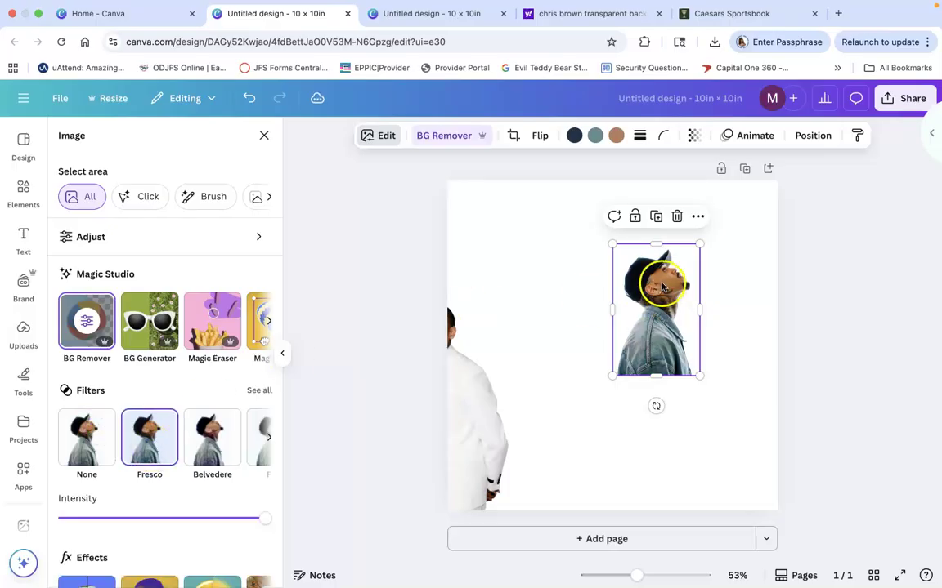
{"action": "left_click_drag", "start_coordinate": [658, 284], "coordinate": [714, 376]}
Apply the Fresco filter to the white suit photo and place it beside the denim jacket photo
{"action": "left_click_drag", "start_coordinate": [486, 424], "coordinate": [586, 366]}
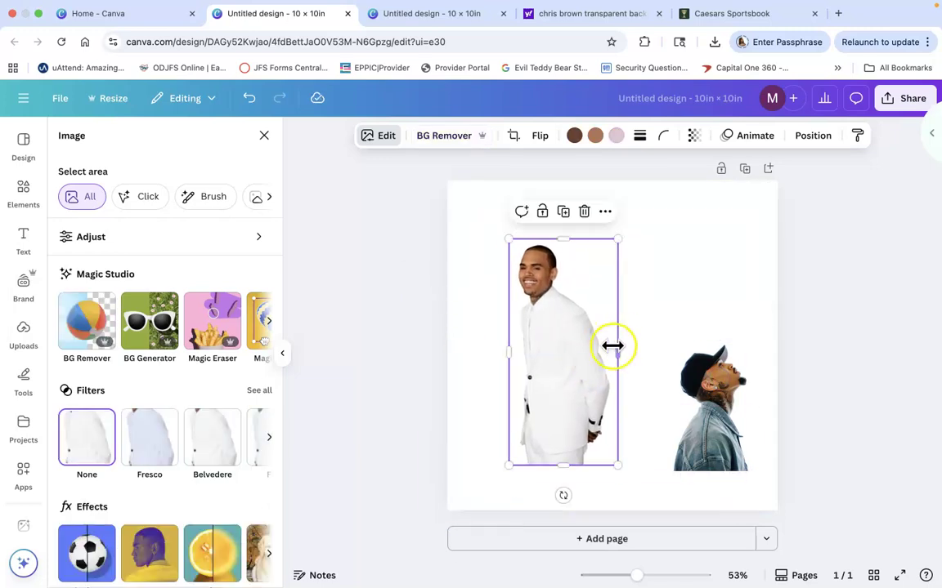
{"action": "left_click", "coordinate": [161, 438]}
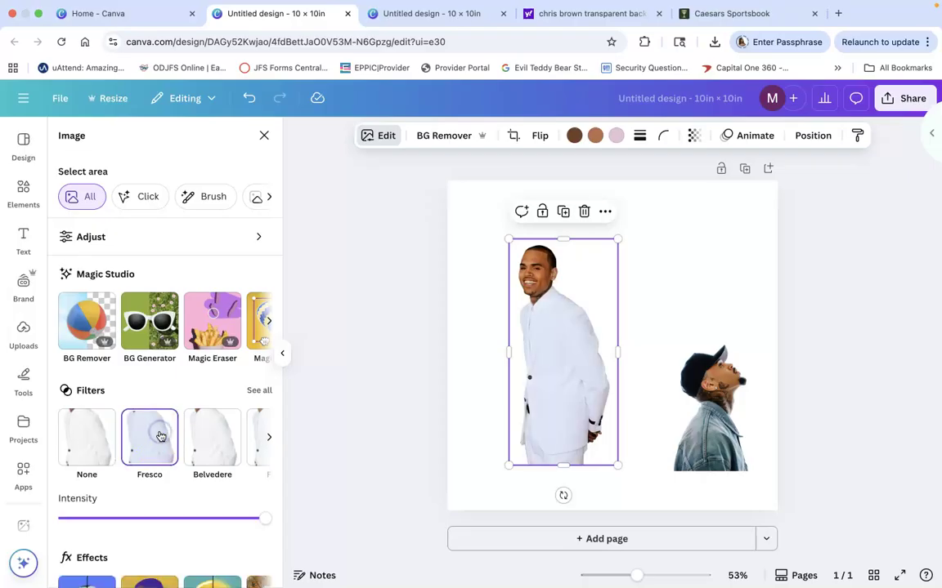
{"action": "left_click", "coordinate": [569, 271]}
{"action": "left_click_drag", "start_coordinate": [555, 323], "coordinate": [628, 352]}
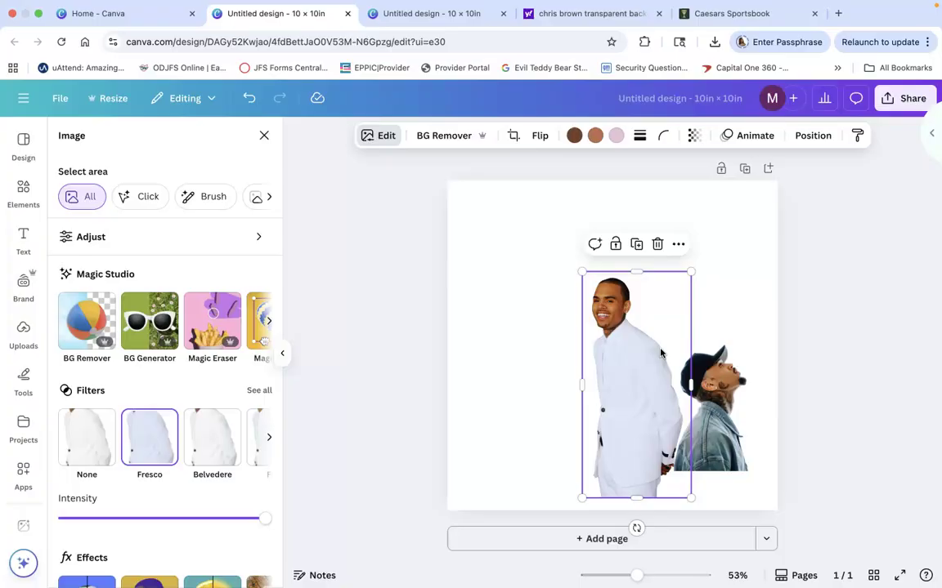
Move the denim jacket photo to the page's upper right and the white suit photo to the lower right, overlapping it
{"action": "left_click", "coordinate": [713, 416]}
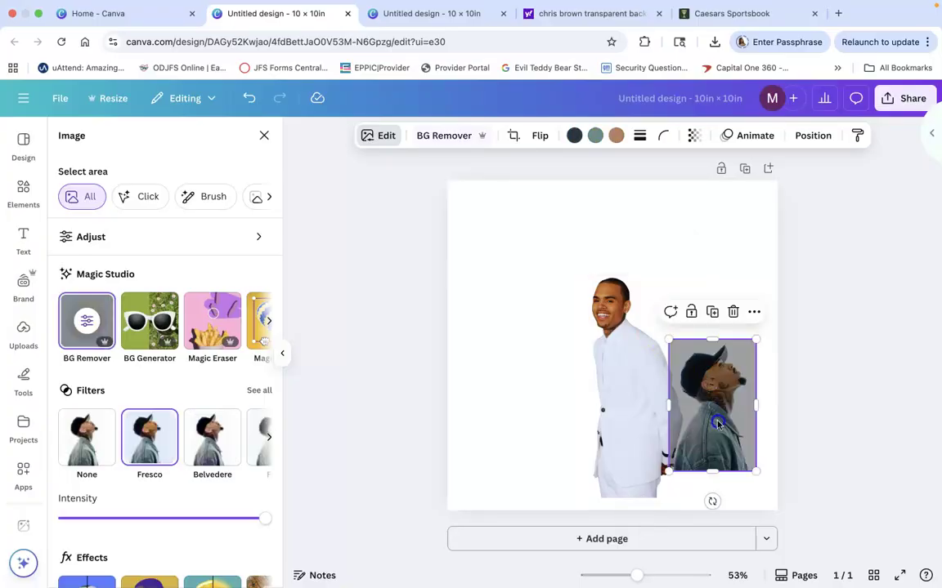
{"action": "left_click_drag", "start_coordinate": [715, 420], "coordinate": [736, 286]}
{"action": "left_click_drag", "start_coordinate": [651, 430], "coordinate": [721, 416]}
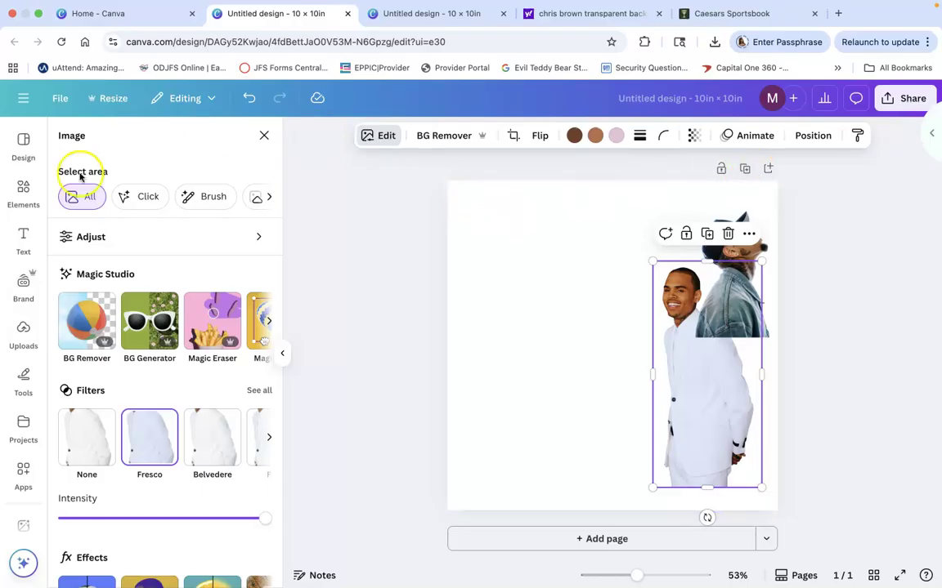
Add the uploaded grey bear sweater photo and place it at the page's bottom, overlapping the white suit photo's left side
{"action": "left_click", "coordinate": [23, 331]}
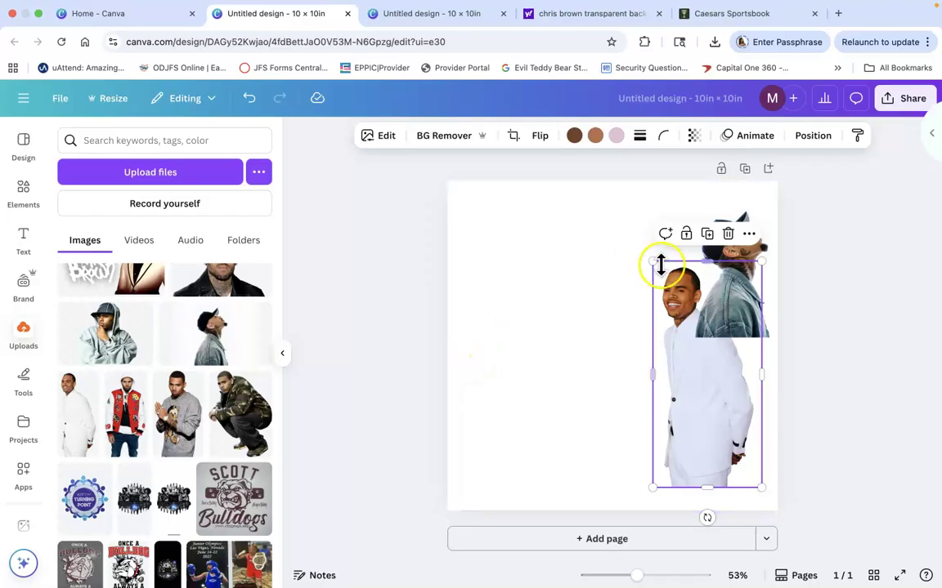
{"action": "left_click", "coordinate": [152, 417]}
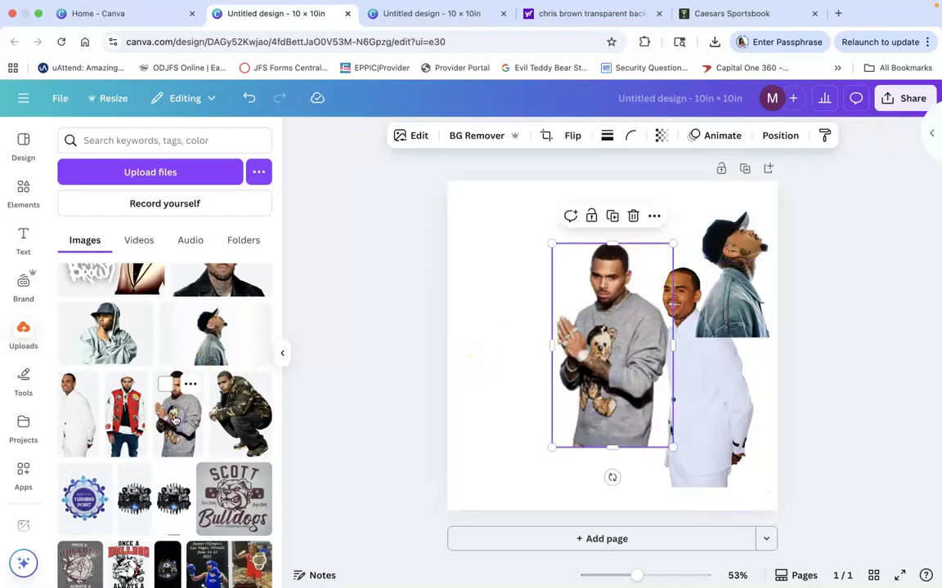
{"action": "left_click_drag", "start_coordinate": [650, 336], "coordinate": [663, 404]}
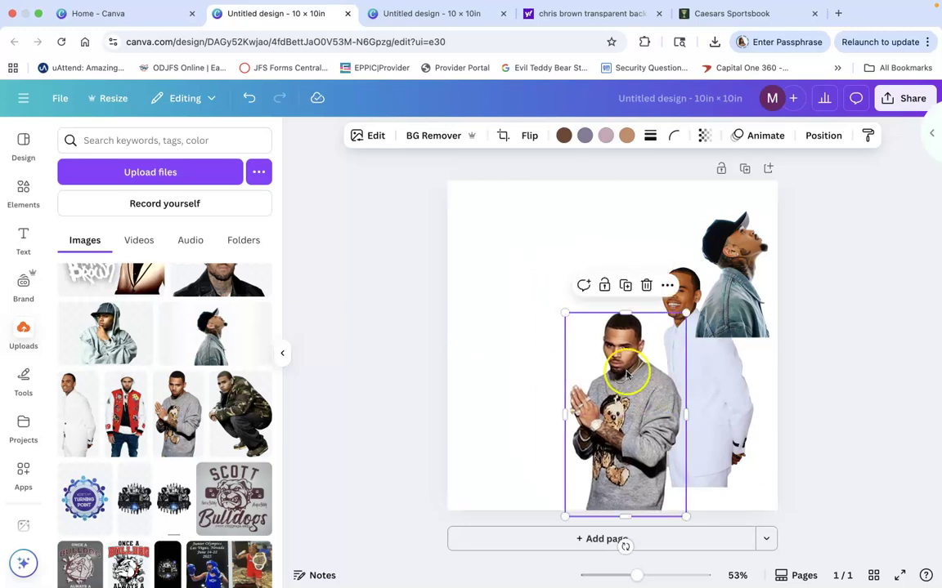
Add one copy of the hooded cap photo at the page's upper left and crop the empty space from both sides
{"action": "left_click", "coordinate": [96, 335]}
{"action": "left_click_drag", "start_coordinate": [97, 335], "coordinate": [508, 229]}
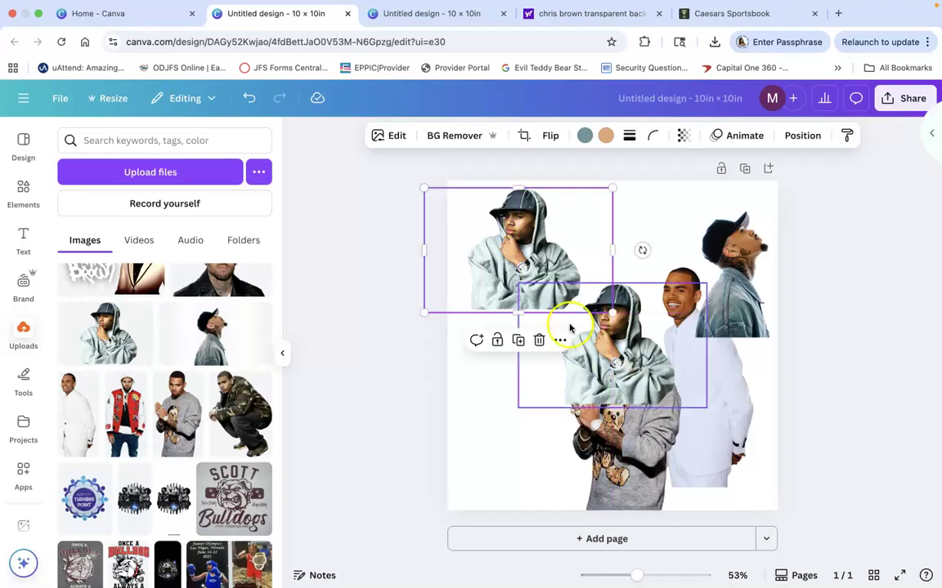
{"action": "key", "text": "Delete"}
{"action": "left_click_drag", "start_coordinate": [594, 305], "coordinate": [512, 238]}
{"action": "left_click_drag", "start_coordinate": [628, 277], "coordinate": [597, 275]}
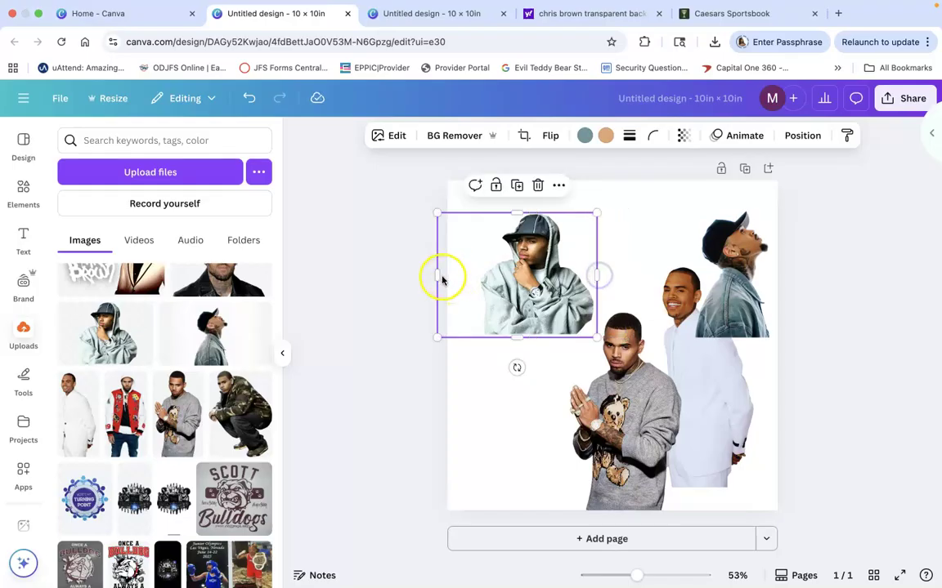
{"action": "left_click_drag", "start_coordinate": [435, 276], "coordinate": [472, 279]}
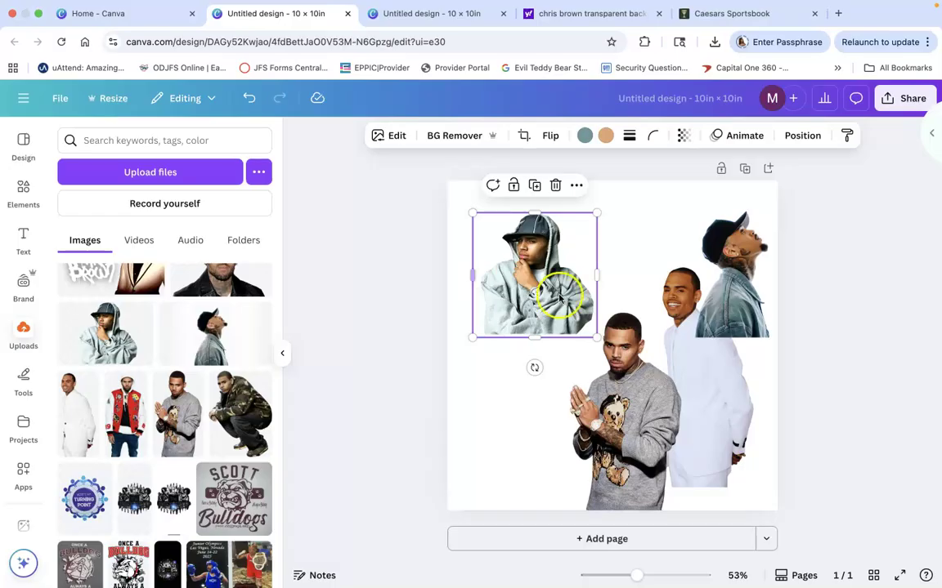
Add the crouching camouflage jacket photo at the page's lower left and remove its background
{"action": "left_click", "coordinate": [213, 429]}
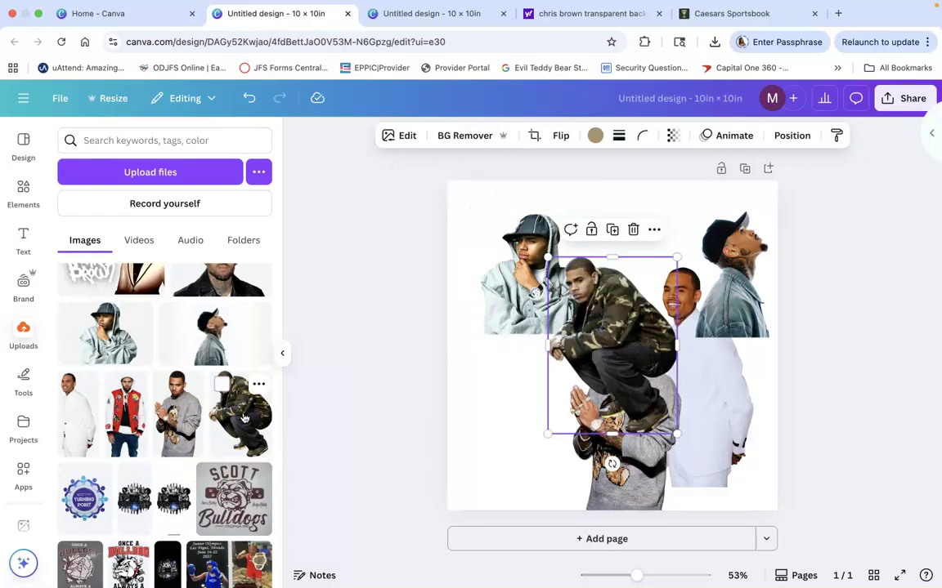
{"action": "left_click_drag", "start_coordinate": [614, 290], "coordinate": [513, 394]}
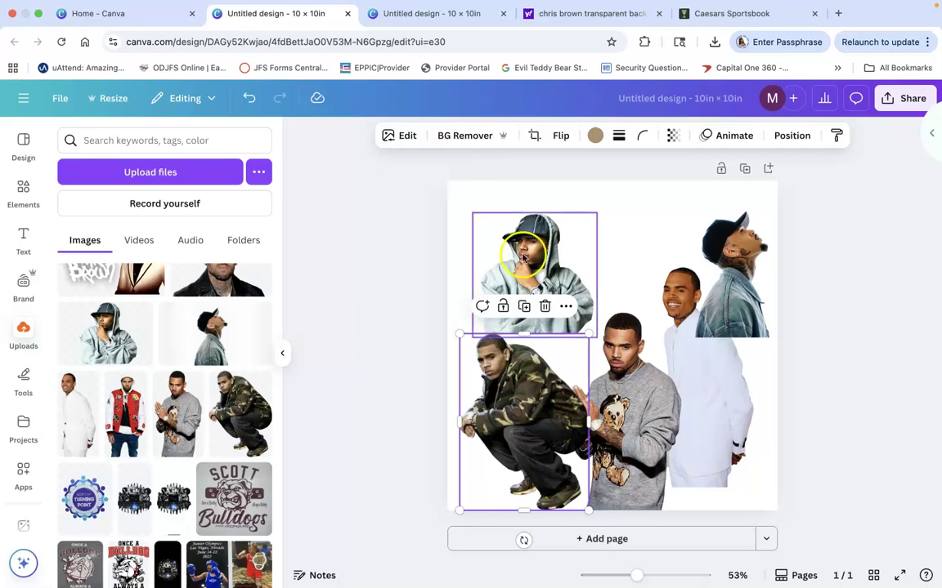
{"action": "mouse_move", "coordinate": [525, 399]}
{"action": "left_mouse_down"}
{"action": "mouse_move", "coordinate": [541, 332]}
{"action": "mouse_move", "coordinate": [512, 406]}
{"action": "mouse_move", "coordinate": [533, 396]}
{"action": "left_mouse_up"}
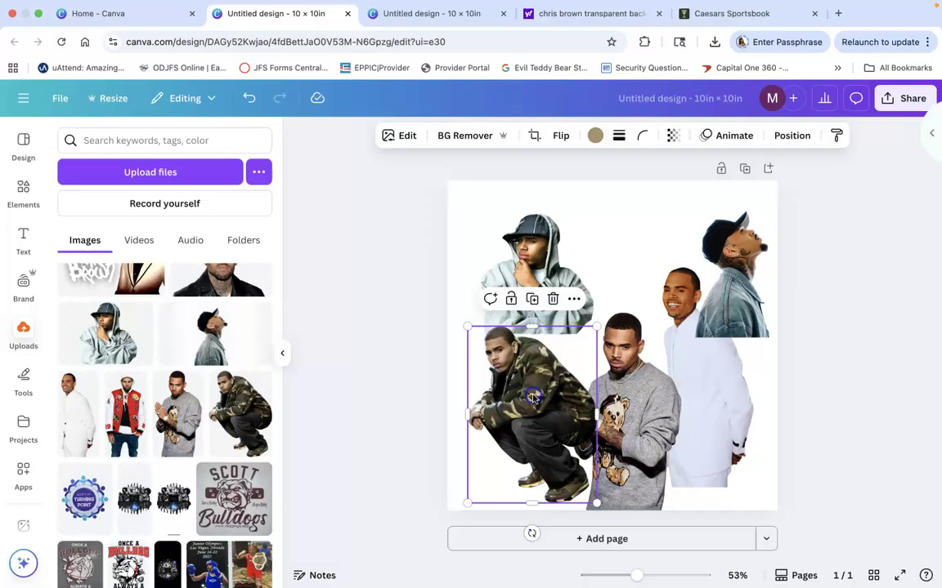
{"action": "left_click", "coordinate": [396, 136]}
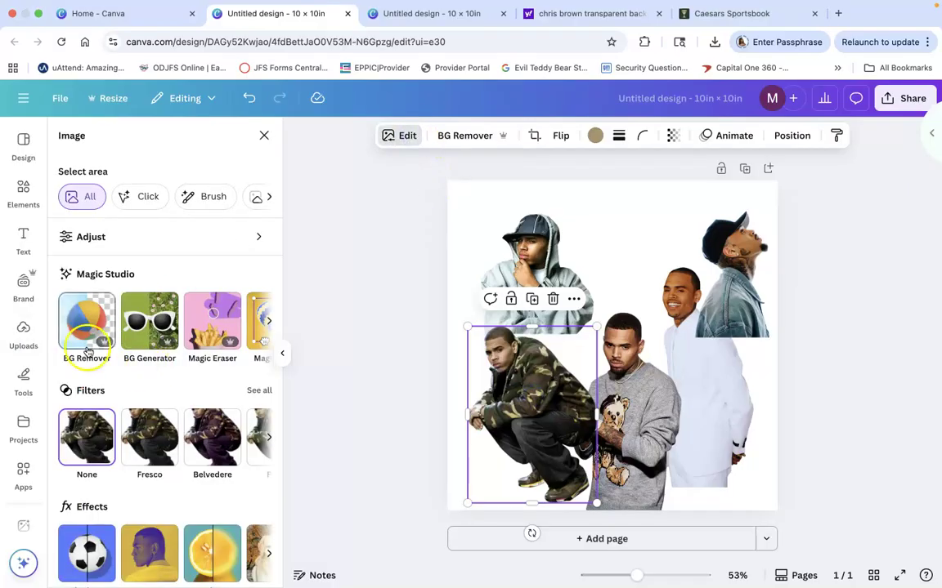
{"action": "left_click", "coordinate": [471, 135]}
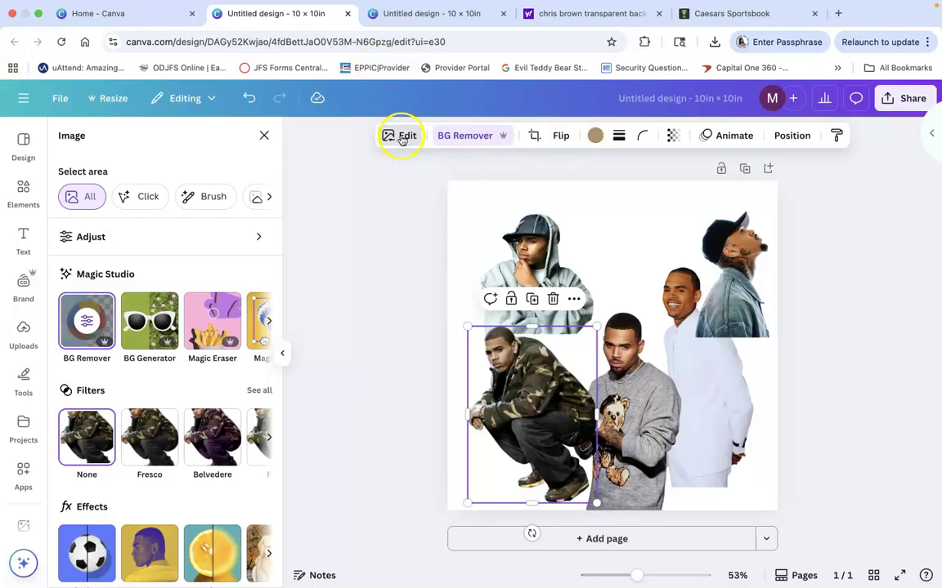
Add the uploaded black cap portrait near the page's upper centre and crop the empty space from both sides
{"action": "left_click", "coordinate": [24, 330]}
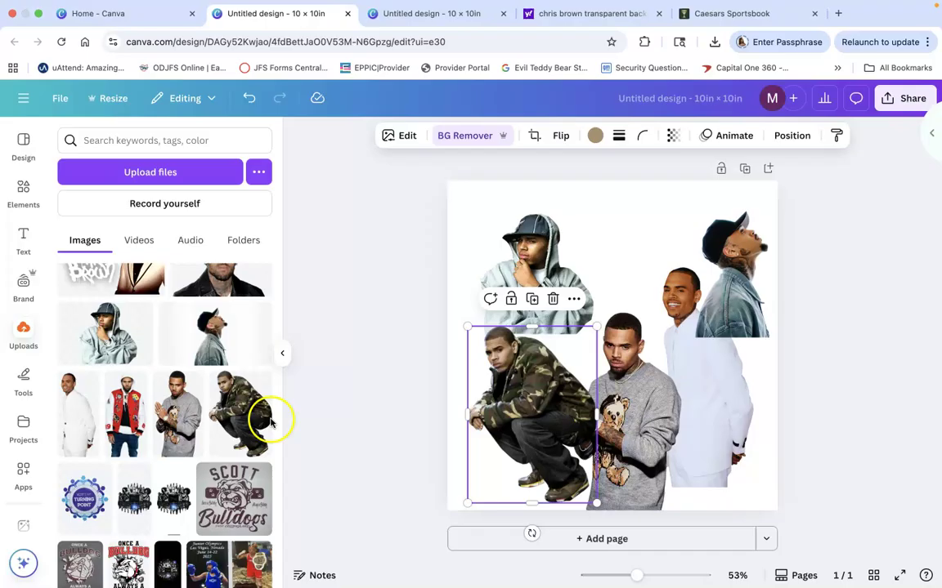
{"action": "scroll", "coordinate": [196, 404], "scroll_direction": "up", "scroll_amount": 1}
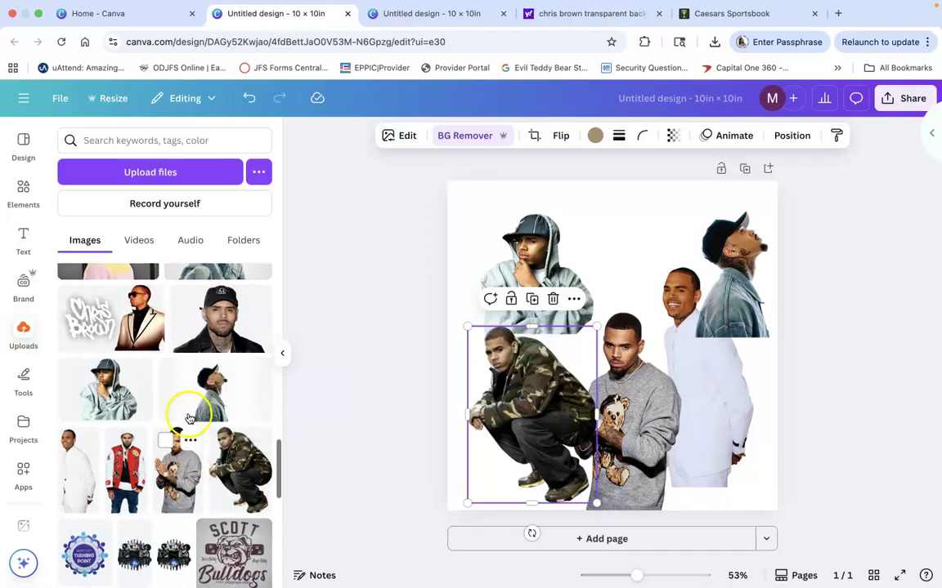
{"action": "left_click", "coordinate": [227, 322]}
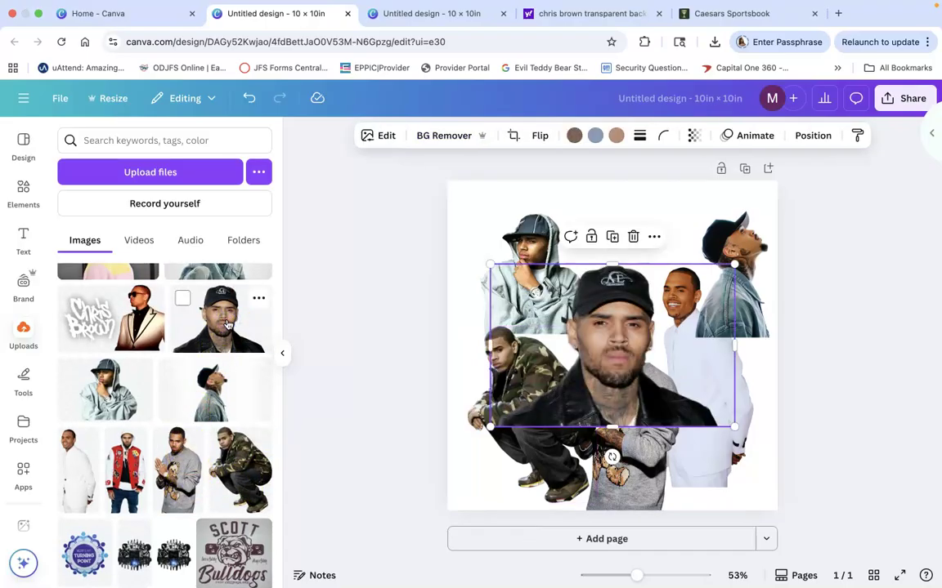
{"action": "left_click_drag", "start_coordinate": [607, 339], "coordinate": [581, 287]}
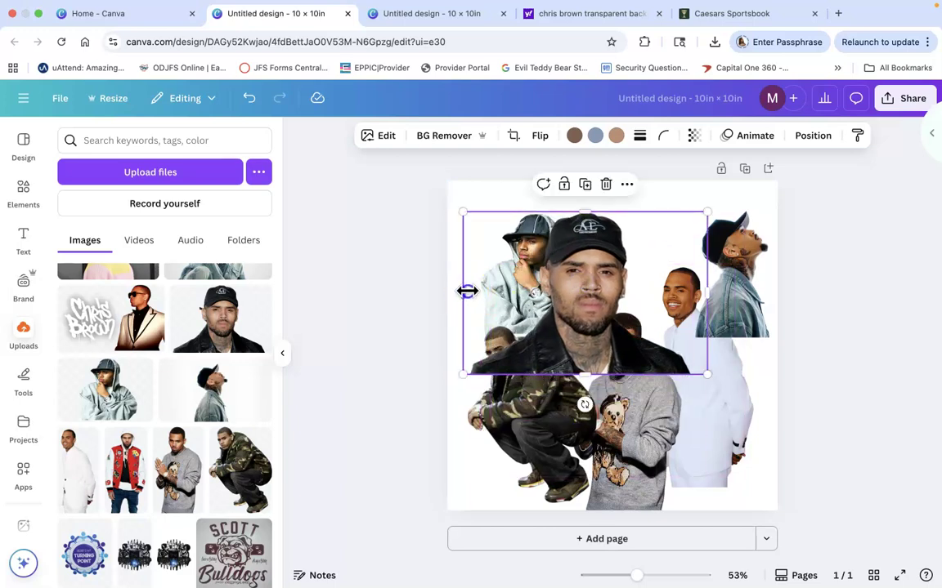
{"action": "left_click_drag", "start_coordinate": [467, 291], "coordinate": [470, 292]}
{"action": "left_click_drag", "start_coordinate": [706, 293], "coordinate": [689, 293]}
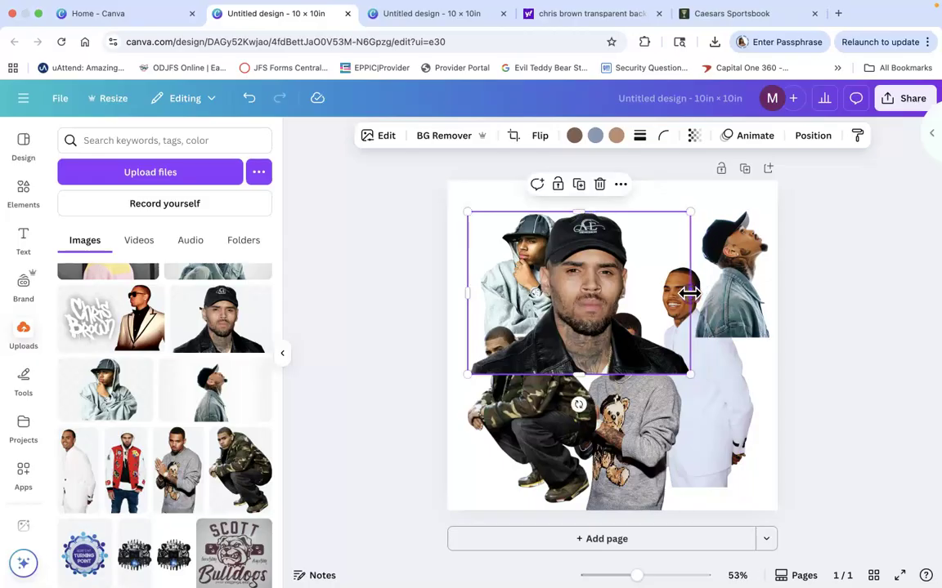
Move the black cap portrait to the page's upper left corner and the camouflage photo to the lower right over the white suit
{"action": "left_click_drag", "start_coordinate": [564, 279], "coordinate": [631, 325]}
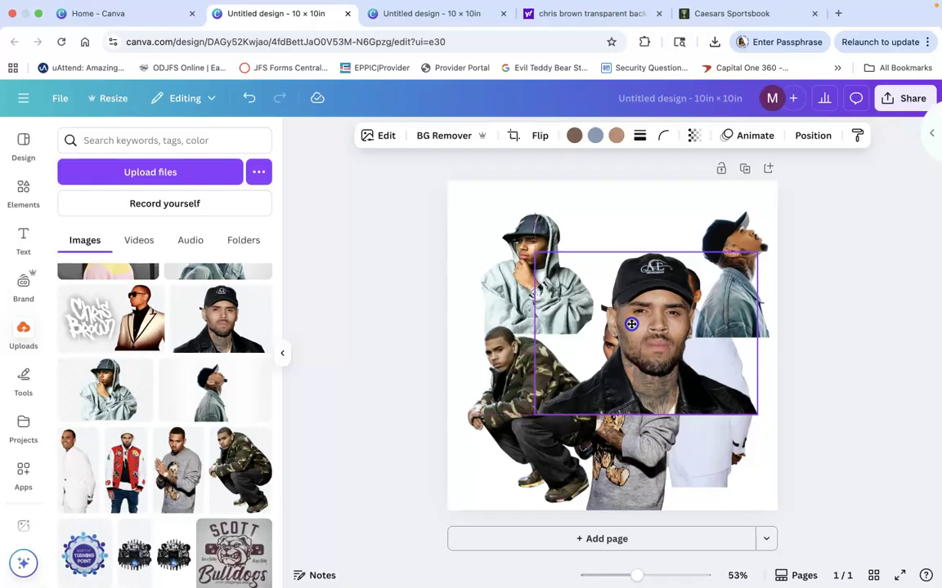
{"action": "left_click_drag", "start_coordinate": [631, 324], "coordinate": [475, 192]}
{"action": "left_click", "coordinate": [531, 284]}
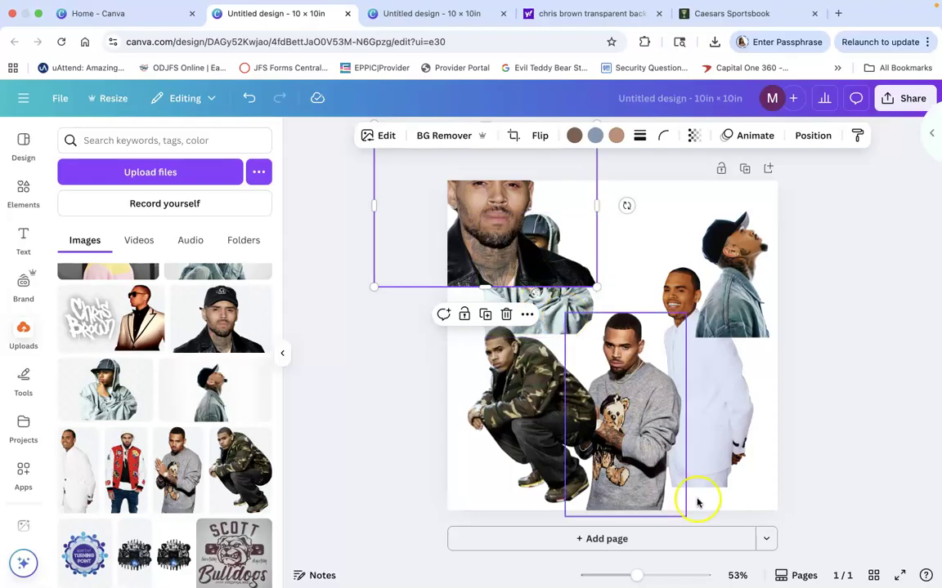
{"action": "left_click_drag", "start_coordinate": [529, 441], "coordinate": [706, 437]}
{"action": "left_click", "coordinate": [634, 421], "text": "shift"}
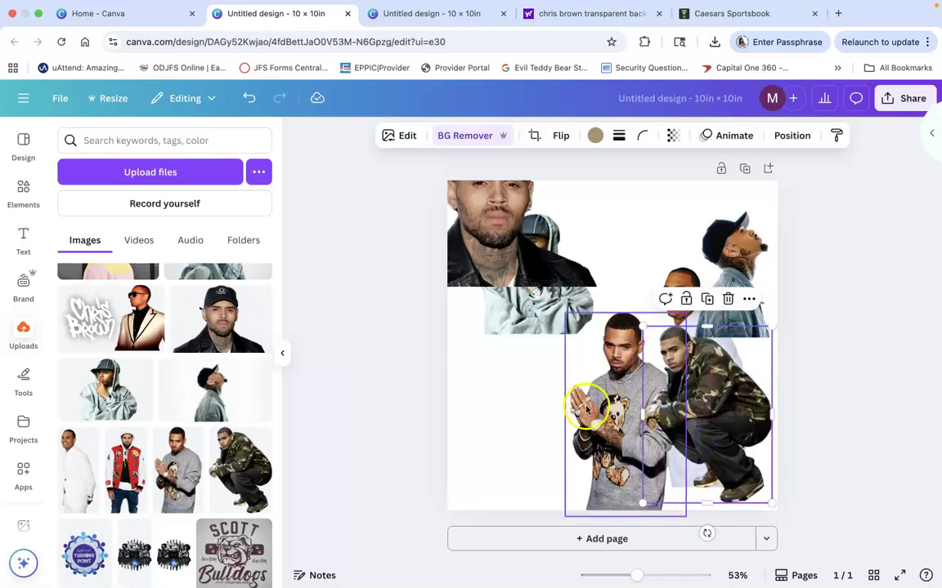
Add the red varsity jacket photo at the page's bottom centre and move the bear sweater photo to the upper right
{"action": "left_click", "coordinate": [127, 464]}
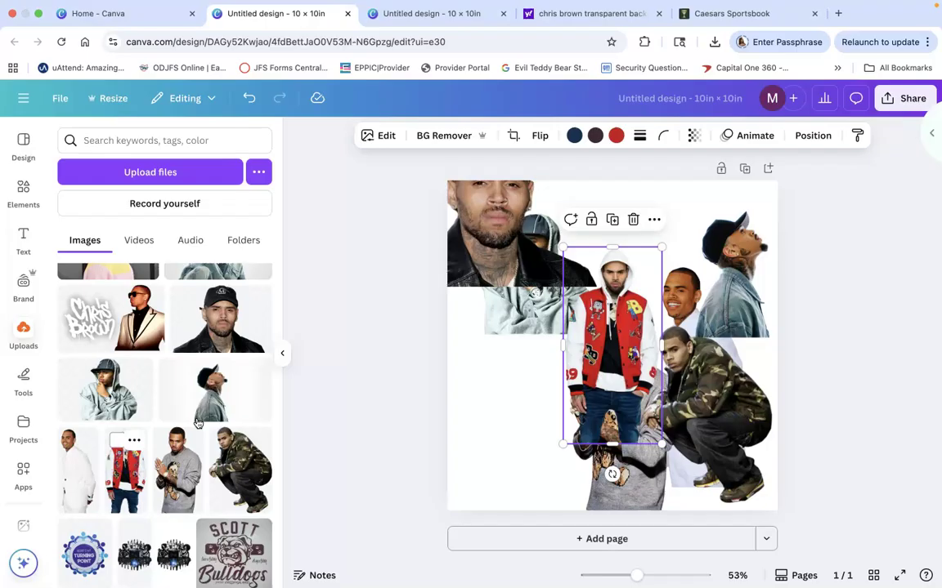
{"action": "left_click_drag", "start_coordinate": [598, 324], "coordinate": [661, 355]}
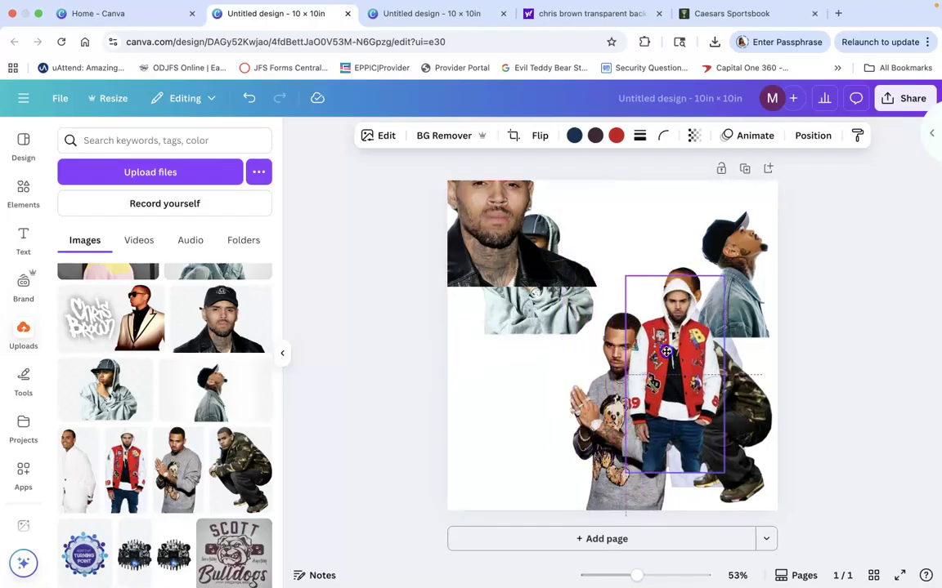
{"action": "left_click", "coordinate": [598, 407]}
{"action": "left_click_drag", "start_coordinate": [599, 406], "coordinate": [703, 284]}
{"action": "left_click", "coordinate": [646, 356]}
{"action": "left_click_drag", "start_coordinate": [646, 355], "coordinate": [583, 409]}
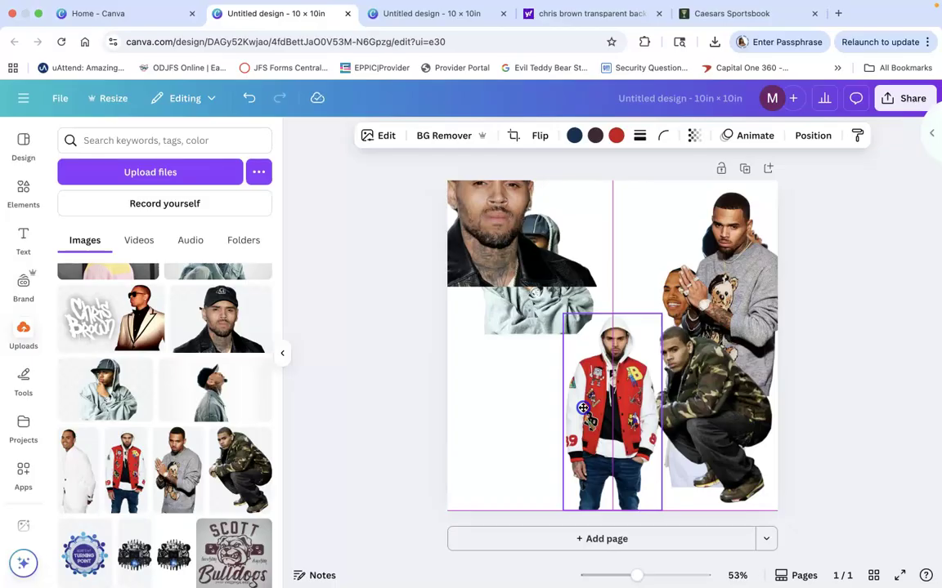
{"action": "left_click_drag", "start_coordinate": [583, 409], "coordinate": [583, 409]}
Move the black cap portrait to the page's lower left corner and crop its left side to the page edge
{"action": "left_click_drag", "start_coordinate": [501, 206], "coordinate": [542, 440]}
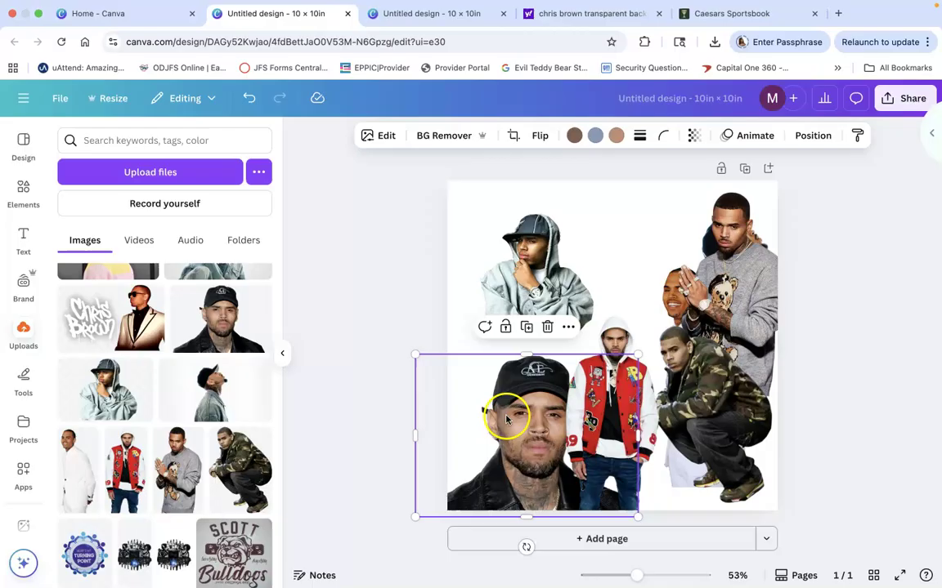
{"action": "left_click_drag", "start_coordinate": [416, 435], "coordinate": [449, 429]}
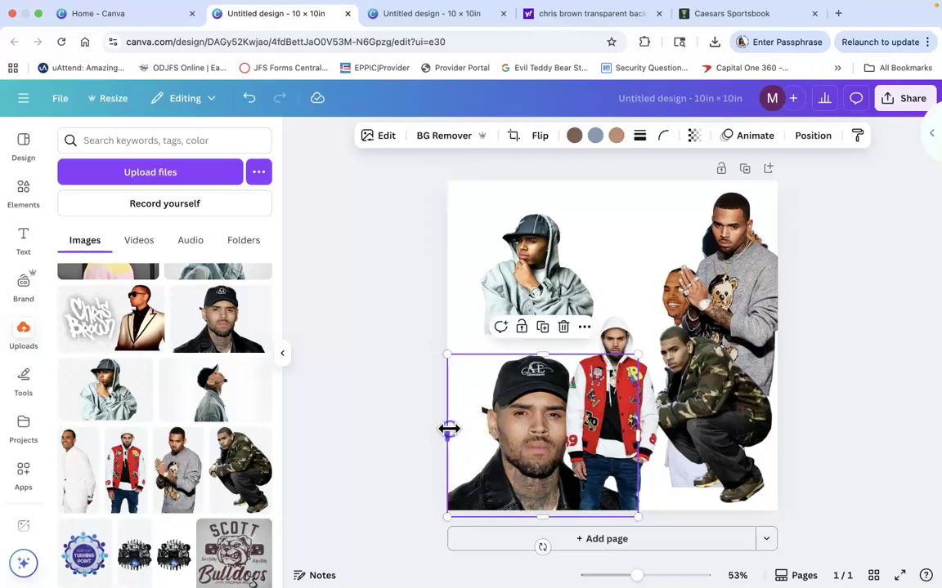
Shift the black cap portrait toward the page's lower left corner and crop the empty space from its right side
{"action": "left_click_drag", "start_coordinate": [532, 431], "coordinate": [512, 425]}
{"action": "left_click_drag", "start_coordinate": [618, 429], "coordinate": [533, 420]}
{"action": "left_click", "coordinate": [517, 423]}
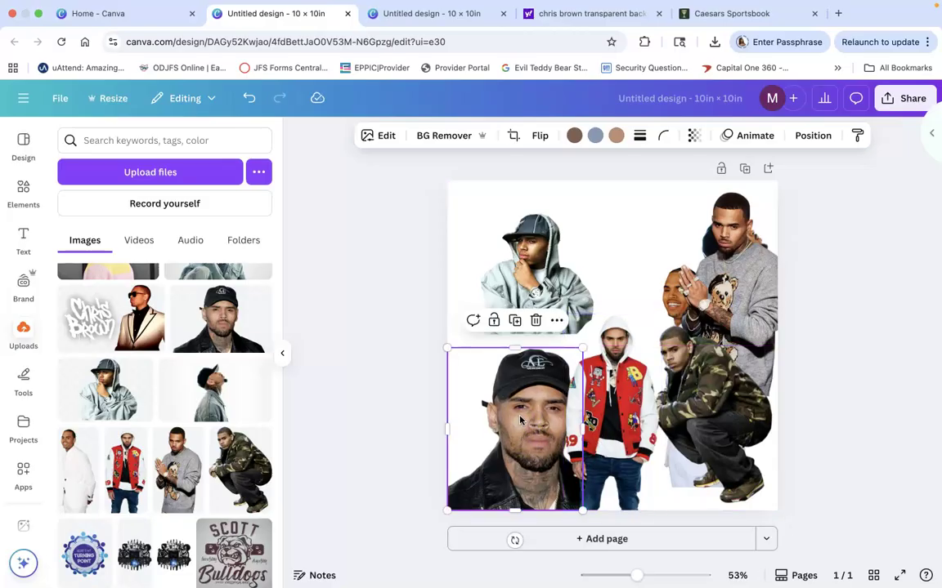
Shrink the black cap portrait at the page's lower left, trim its left side, and lower the red varsity jacket photo beside it
{"action": "left_click_drag", "start_coordinate": [447, 347], "coordinate": [489, 396]}
{"action": "left_click_drag", "start_coordinate": [549, 458], "coordinate": [528, 452]}
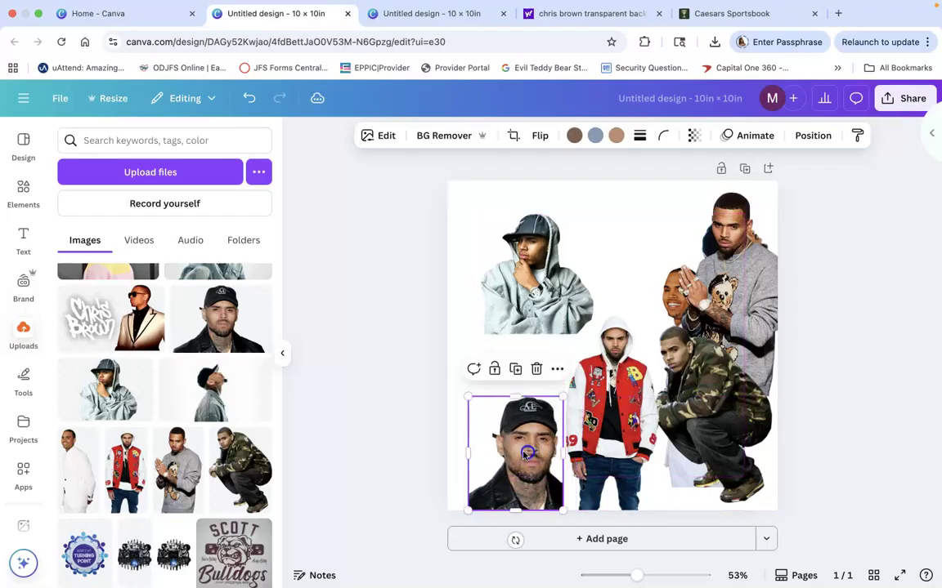
{"action": "left_click_drag", "start_coordinate": [471, 452], "coordinate": [461, 454]}
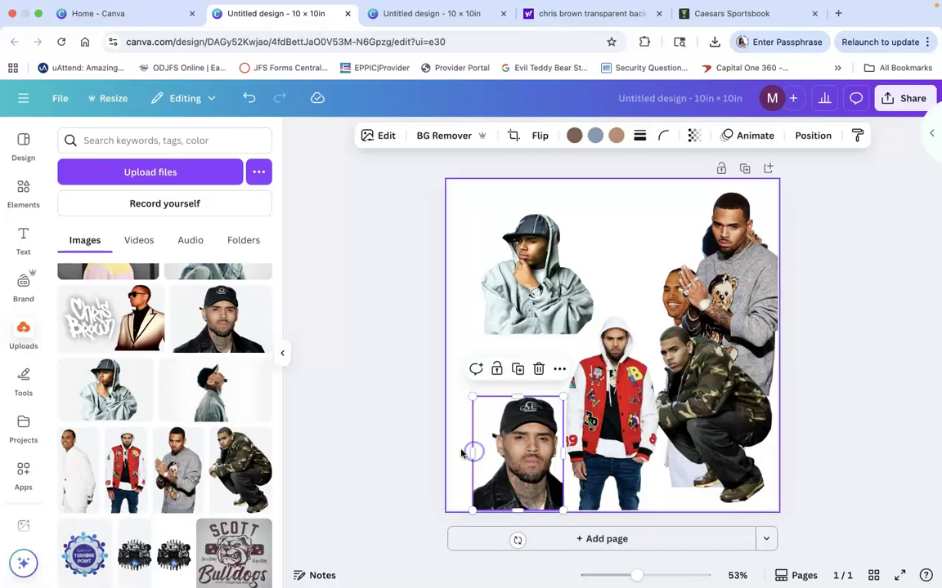
{"action": "left_click", "coordinate": [522, 473]}
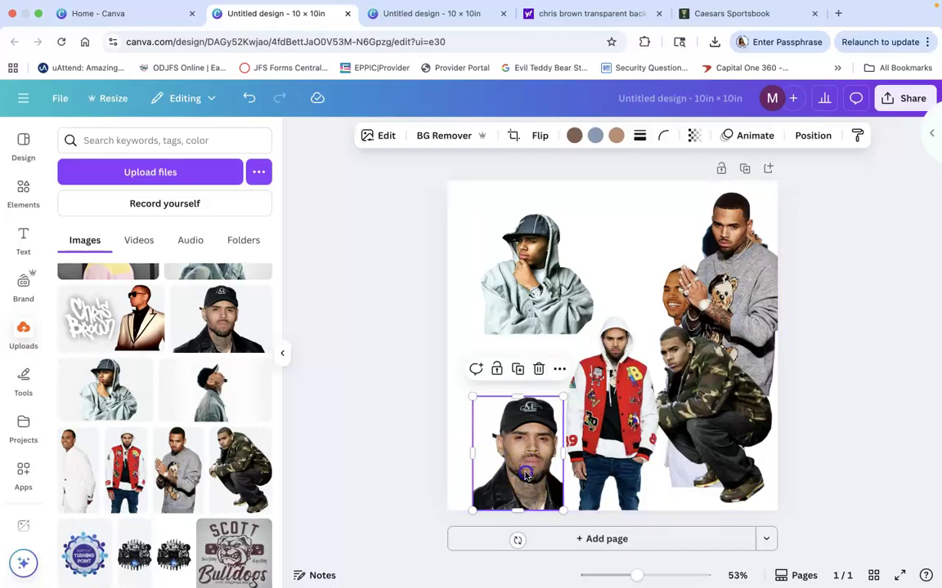
{"action": "left_click_drag", "start_coordinate": [628, 417], "coordinate": [628, 460]}
{"action": "left_click_drag", "start_coordinate": [519, 449], "coordinate": [517, 456]}
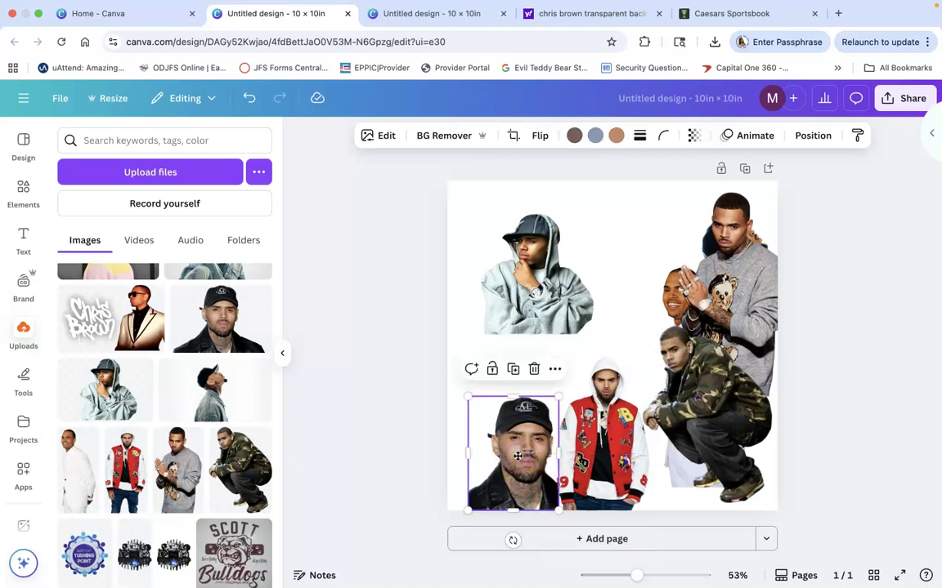
Flip the hooded grey-green jacket photo horizontally and place it behind the black cap portrait and the red varsity jacket photo
{"action": "left_click", "coordinate": [504, 265]}
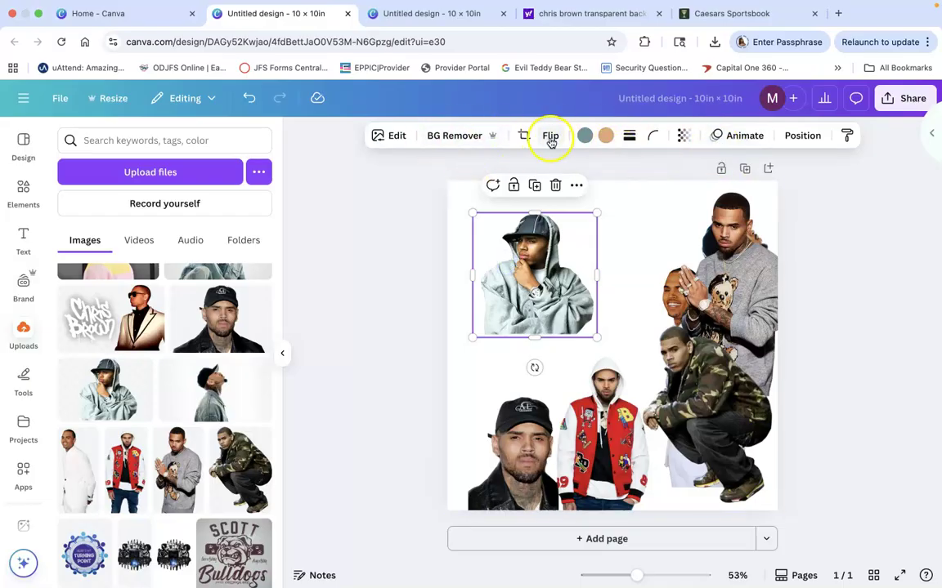
{"action": "left_click", "coordinate": [550, 139]}
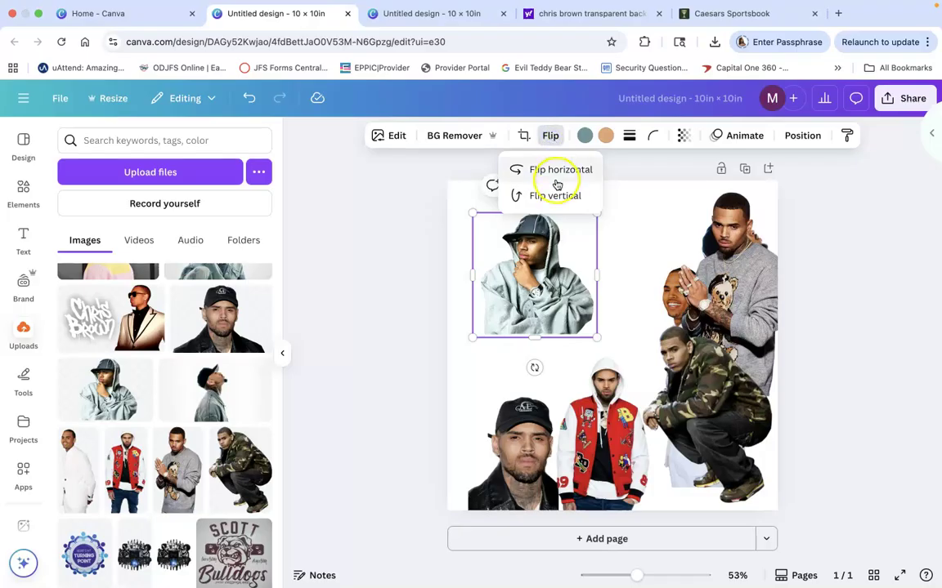
{"action": "left_click", "coordinate": [557, 169]}
{"action": "left_click", "coordinate": [545, 283]}
{"action": "left_click_drag", "start_coordinate": [545, 283], "coordinate": [561, 425]}
{"action": "left_click", "coordinate": [562, 452]}
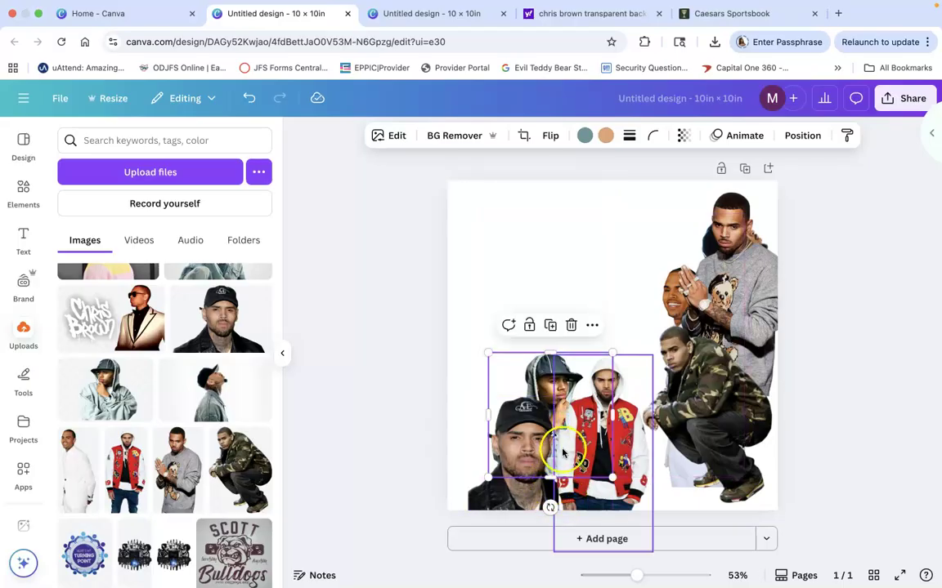
{"action": "left_click", "coordinate": [607, 254]}
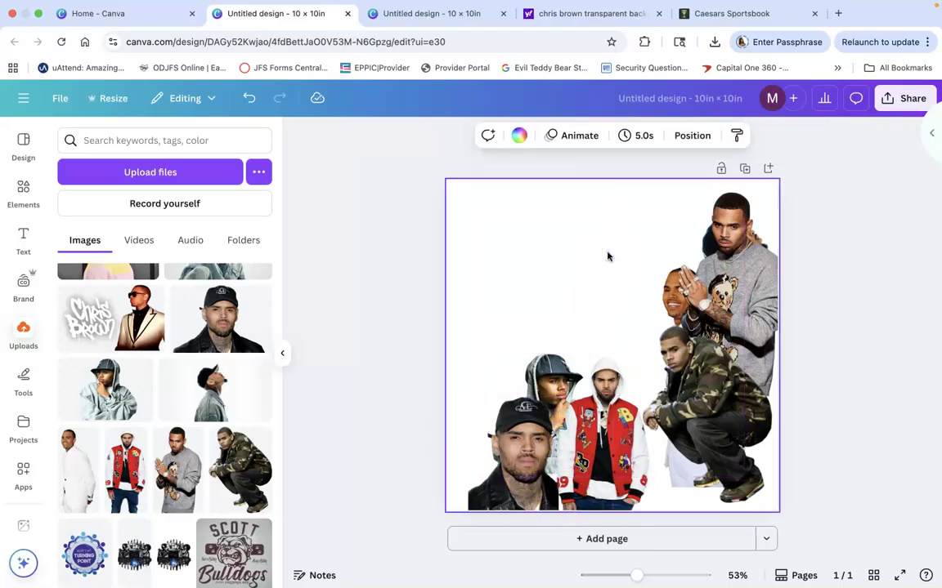
{"action": "left_click", "coordinate": [540, 376]}
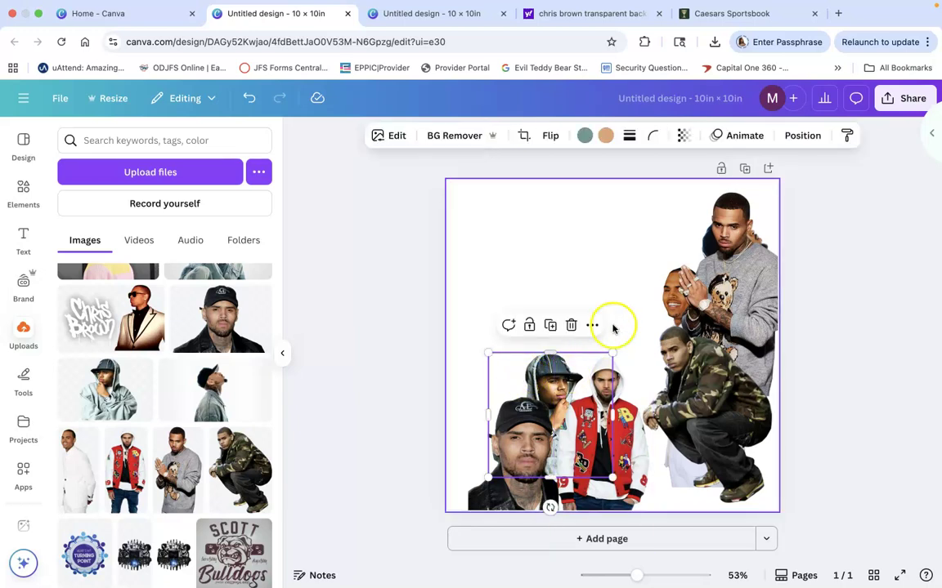
Lower the camouflage photo to the page's bottom edge and enlarge the red varsity jacket photo
{"action": "left_click_drag", "start_coordinate": [718, 406], "coordinate": [731, 463]}
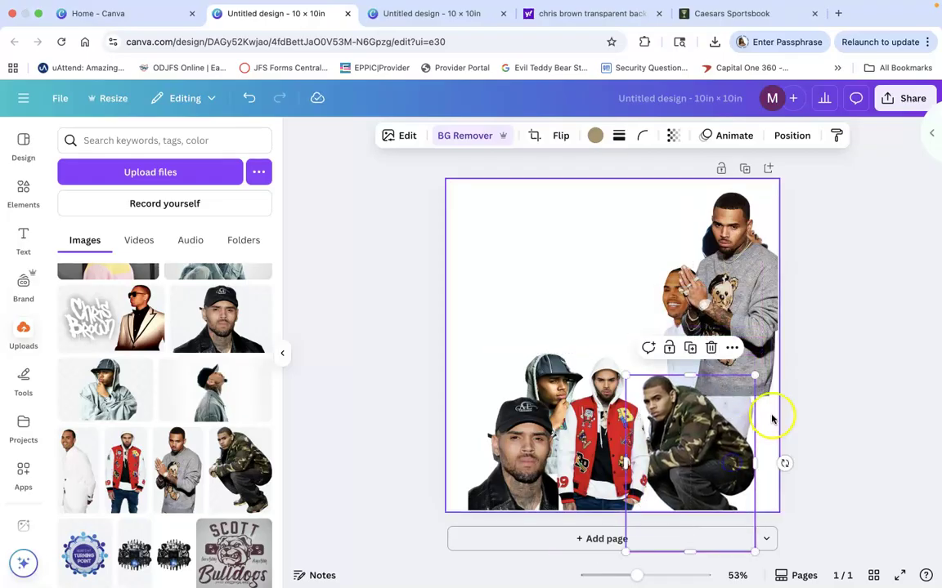
{"action": "left_click", "coordinate": [646, 360]}
{"action": "left_click_drag", "start_coordinate": [651, 355], "coordinate": [671, 305]}
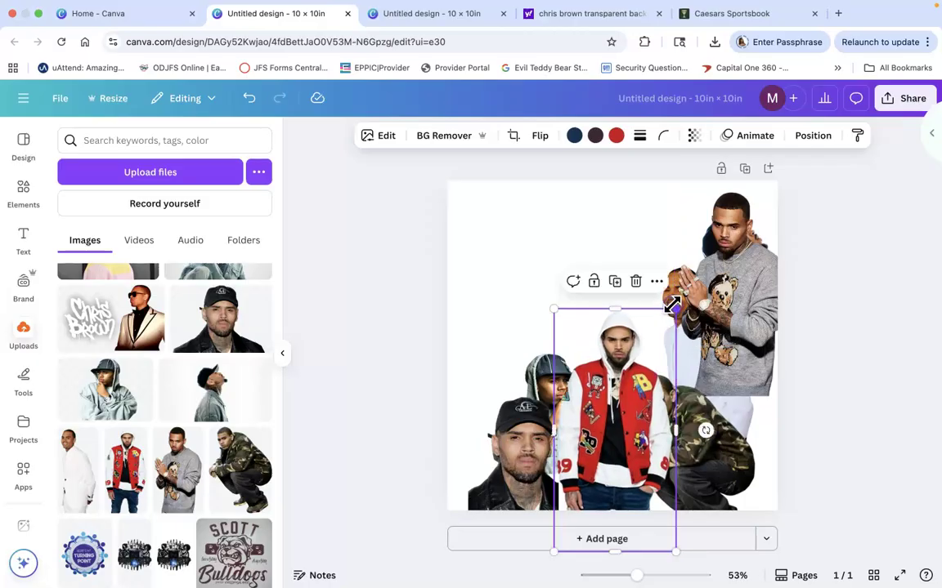
Enlarge the hooded photo and the black cap portrait, keeping the hooded one raised behind the portrait
{"action": "left_click", "coordinate": [490, 425]}
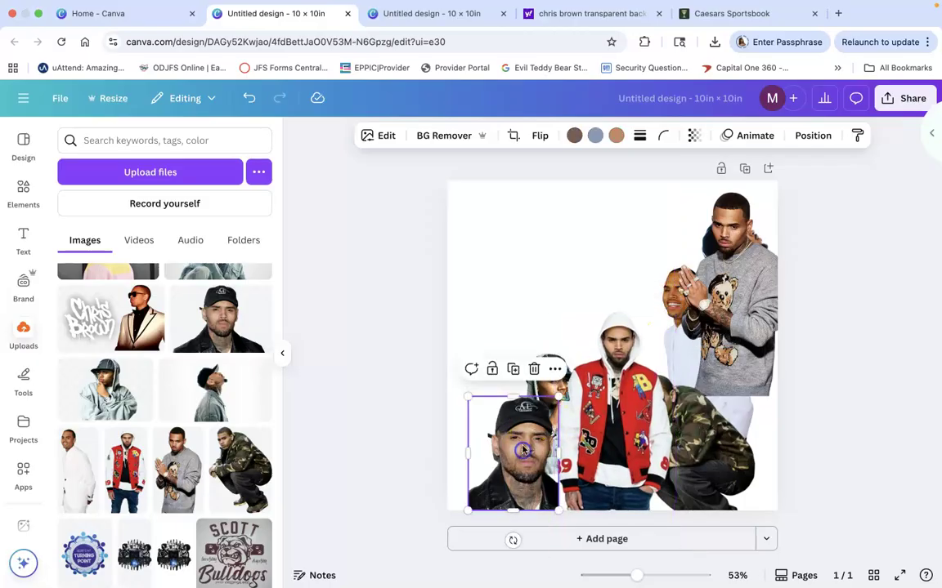
{"action": "left_click", "coordinate": [567, 336]}
{"action": "left_click", "coordinate": [507, 364]}
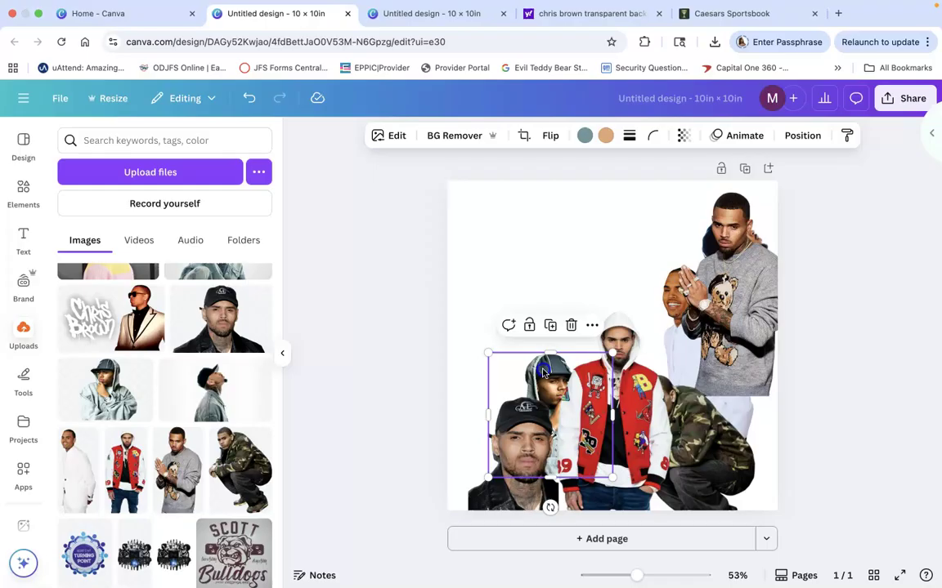
{"action": "left_click_drag", "start_coordinate": [487, 347], "coordinate": [485, 310]}
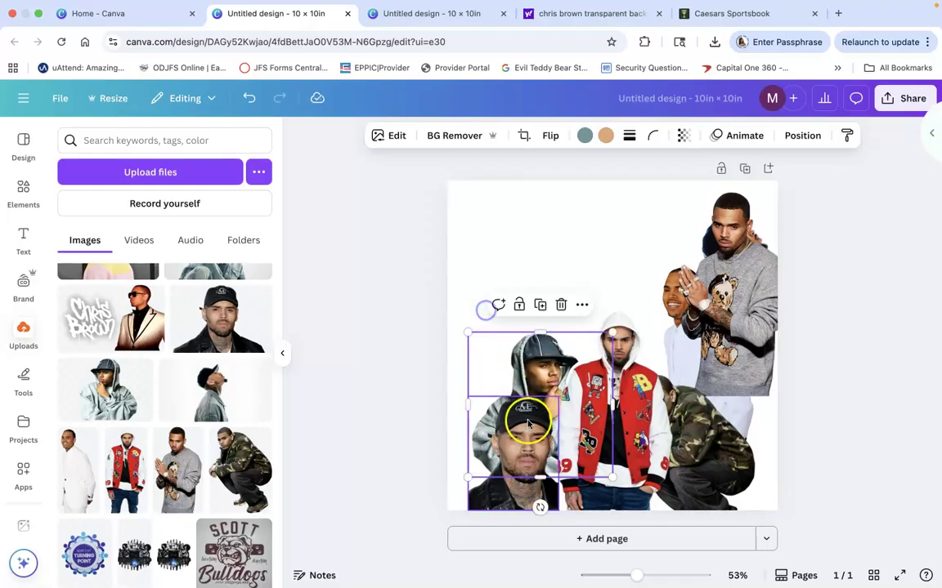
{"action": "left_click", "coordinate": [529, 432]}
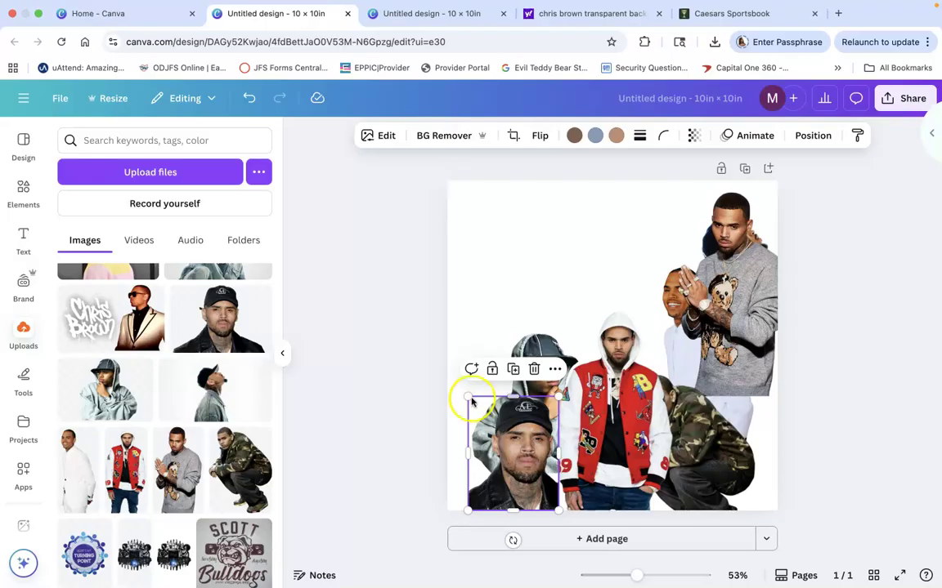
{"action": "left_click_drag", "start_coordinate": [468, 398], "coordinate": [460, 384]}
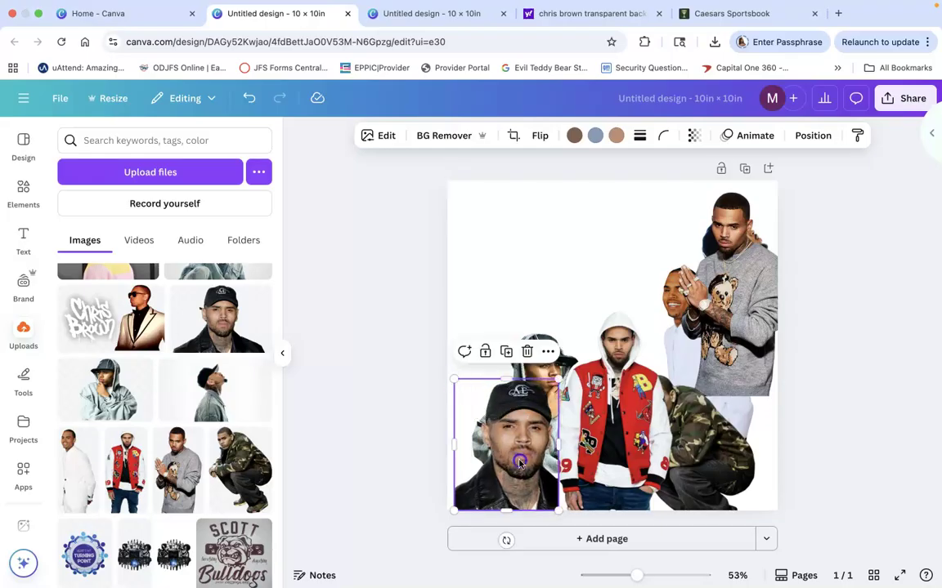
{"action": "left_click_drag", "start_coordinate": [522, 460], "coordinate": [529, 462]}
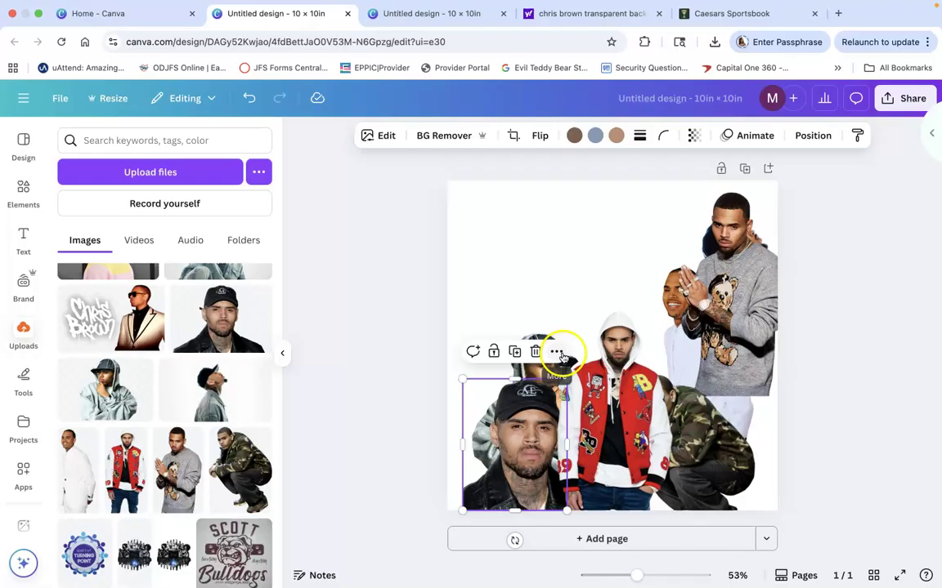
{"action": "left_click", "coordinate": [546, 332]}
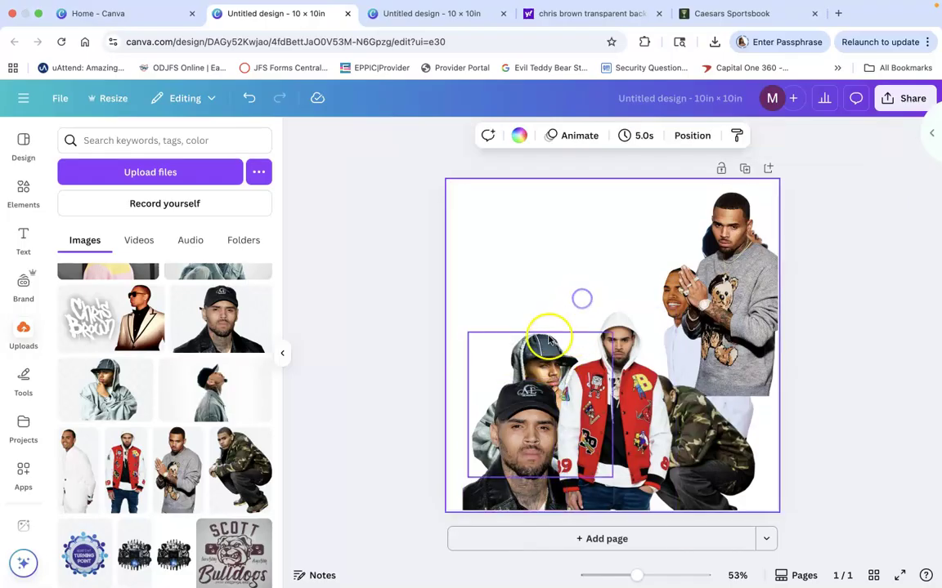
{"action": "left_click_drag", "start_coordinate": [548, 347], "coordinate": [557, 322]}
Move the bear sweater and white suit photos to the page's upper centre and the camouflage photo to its lower right edge
{"action": "left_click_drag", "start_coordinate": [725, 275], "coordinate": [588, 242]}
{"action": "left_click_drag", "start_coordinate": [719, 356], "coordinate": [695, 242]}
{"action": "left_click_drag", "start_coordinate": [711, 446], "coordinate": [731, 429]}
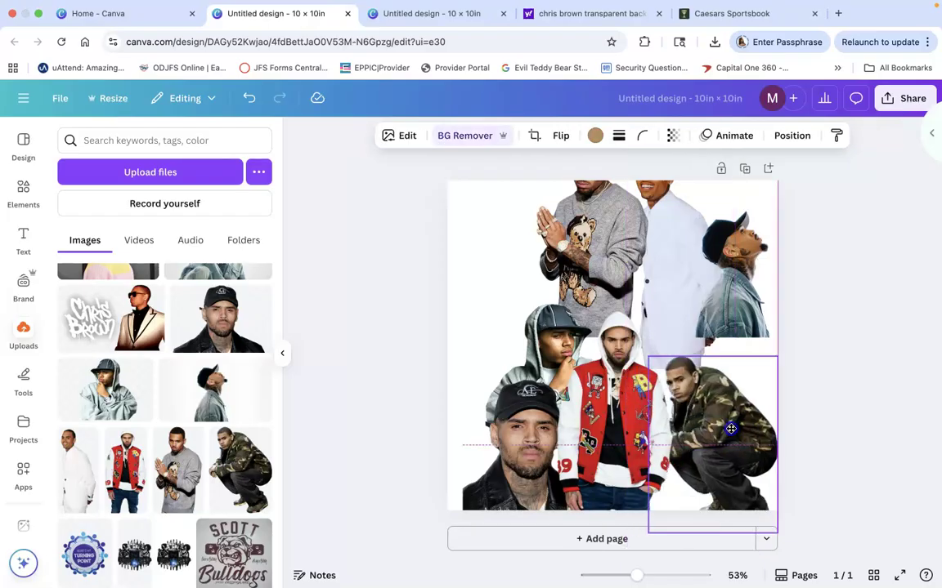
{"action": "left_click_drag", "start_coordinate": [731, 428], "coordinate": [736, 428]}
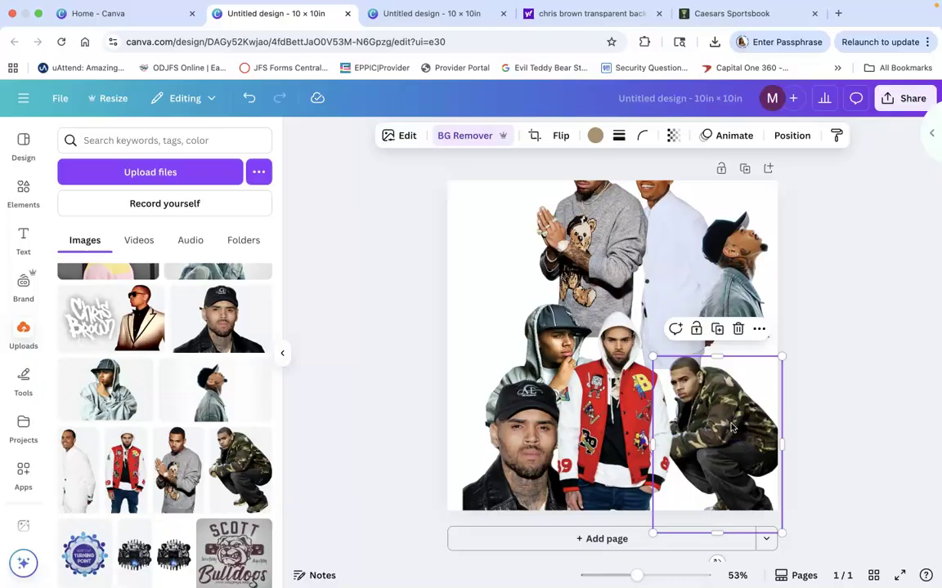
Bring the camouflage photo to the top of the layer order, above the red varsity jacket photo
{"action": "left_click", "coordinate": [406, 135]}
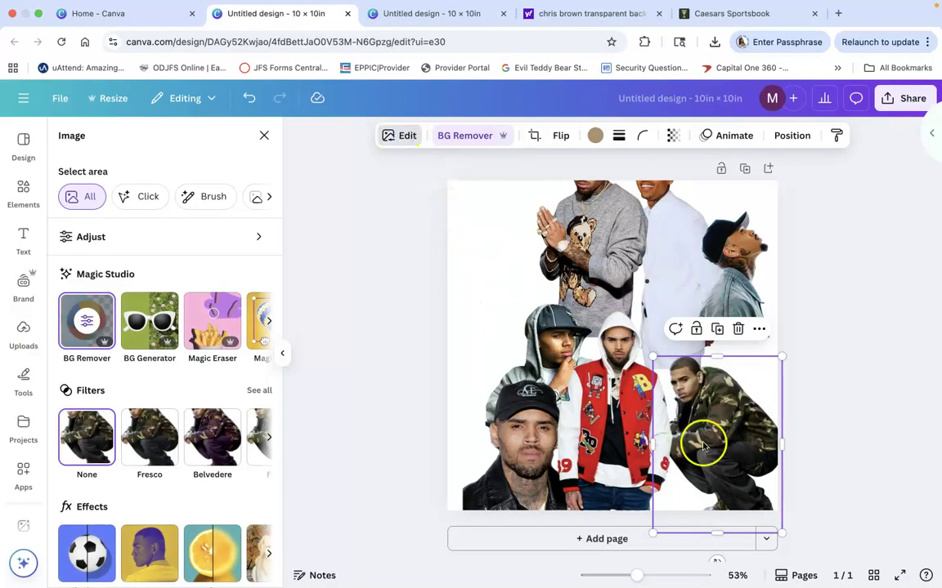
{"action": "left_click", "coordinate": [793, 135]}
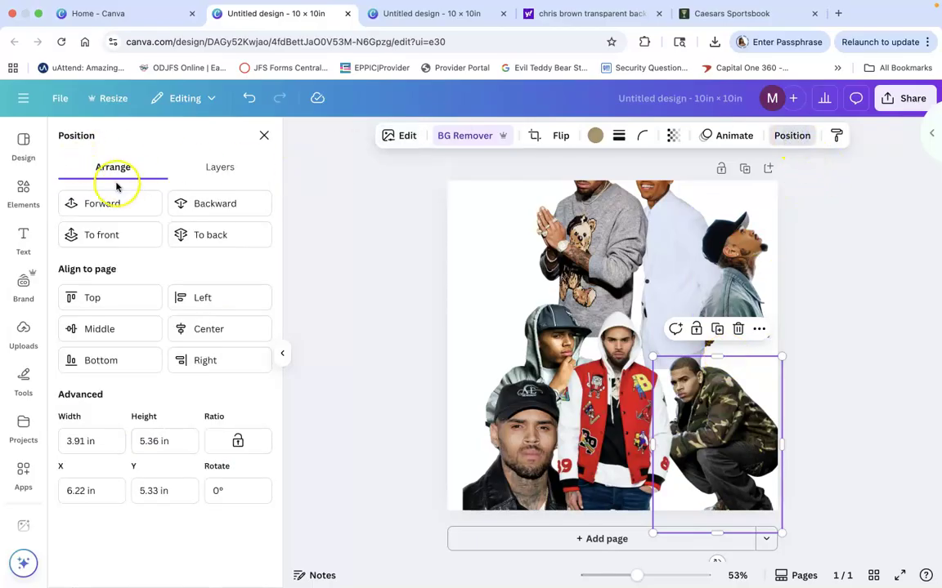
{"action": "left_click", "coordinate": [217, 170]}
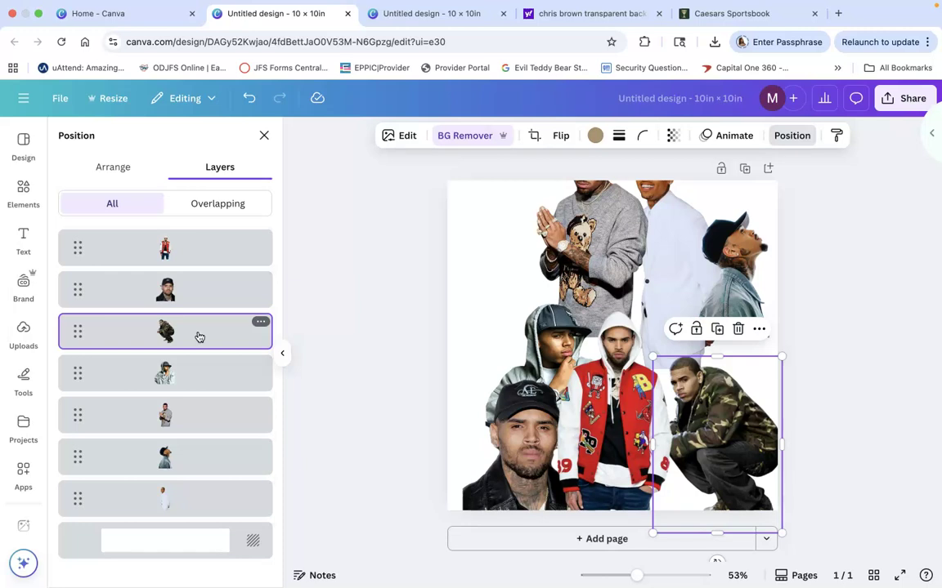
{"action": "left_click_drag", "start_coordinate": [199, 335], "coordinate": [201, 283]}
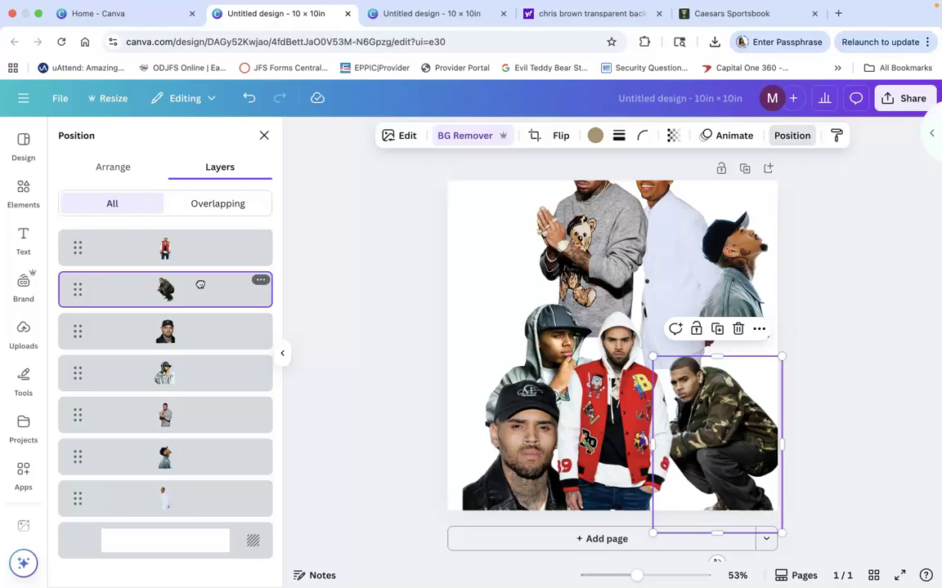
{"action": "left_click_drag", "start_coordinate": [187, 288], "coordinate": [187, 247]}
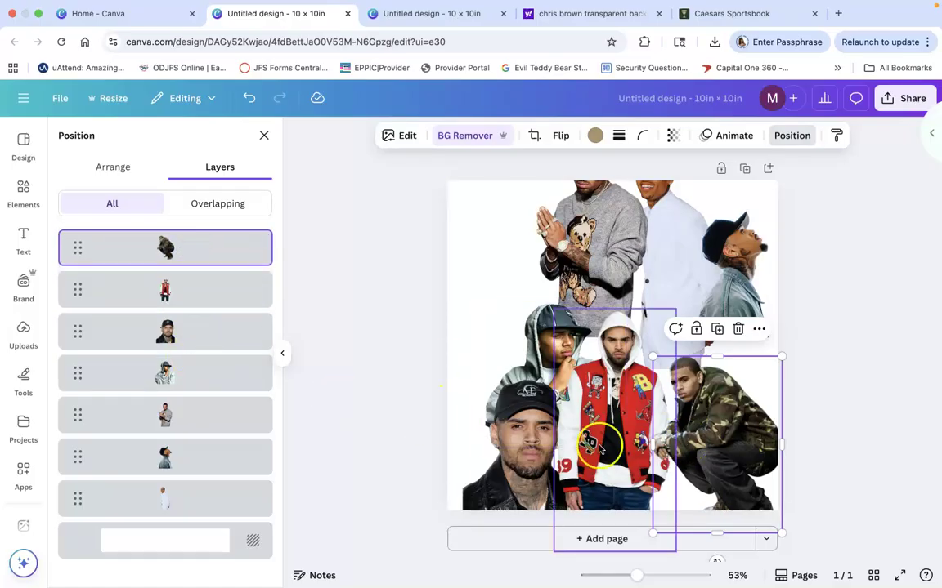
Shrink the camouflage photo and position it on the page's bottom edge, overlapping the red varsity jacket's sleeve
{"action": "mouse_move", "coordinate": [746, 435]}
{"action": "left_mouse_down"}
{"action": "mouse_move", "coordinate": [723, 433]}
{"action": "mouse_move", "coordinate": [734, 435]}
{"action": "mouse_move", "coordinate": [733, 445]}
{"action": "left_mouse_up"}
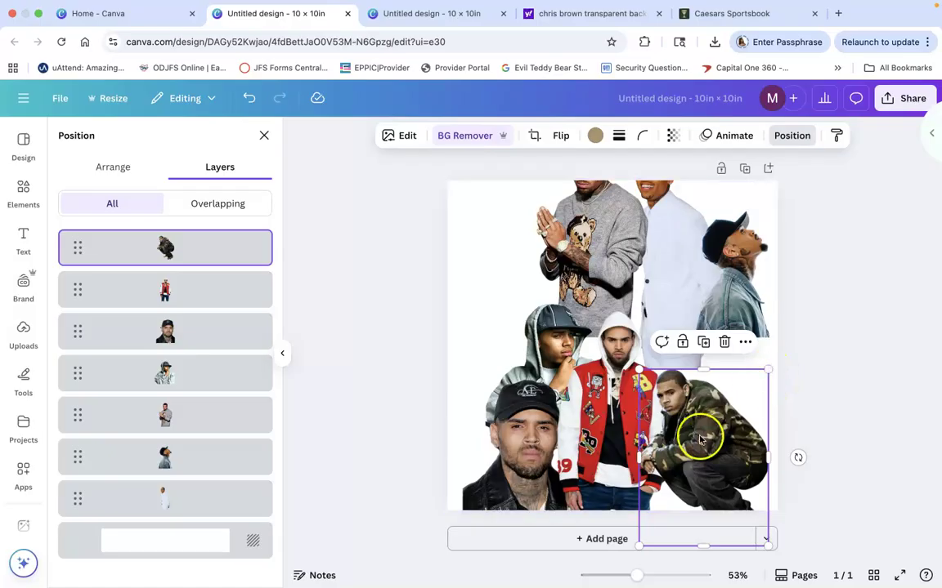
{"action": "left_click_drag", "start_coordinate": [765, 371], "coordinate": [751, 386]}
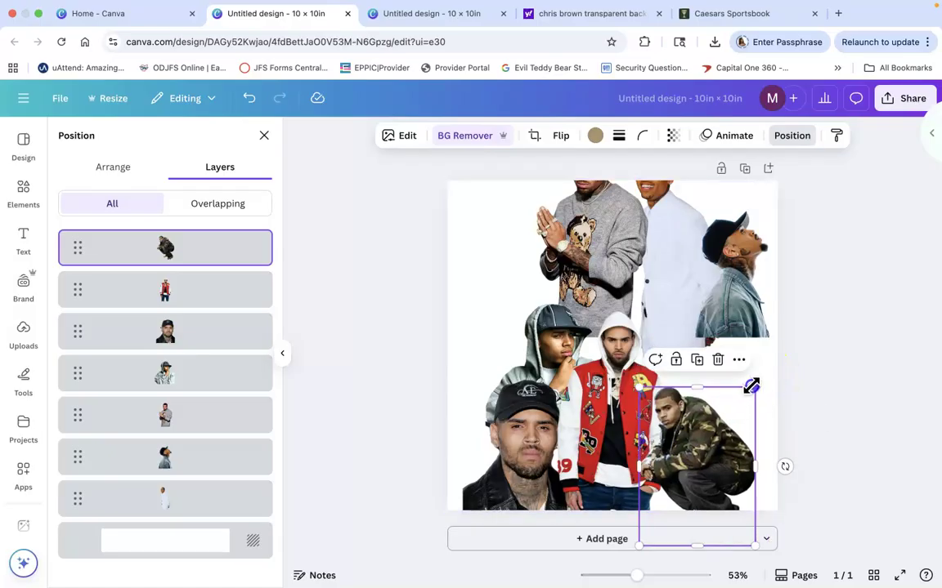
{"action": "left_click_drag", "start_coordinate": [701, 451], "coordinate": [701, 433]}
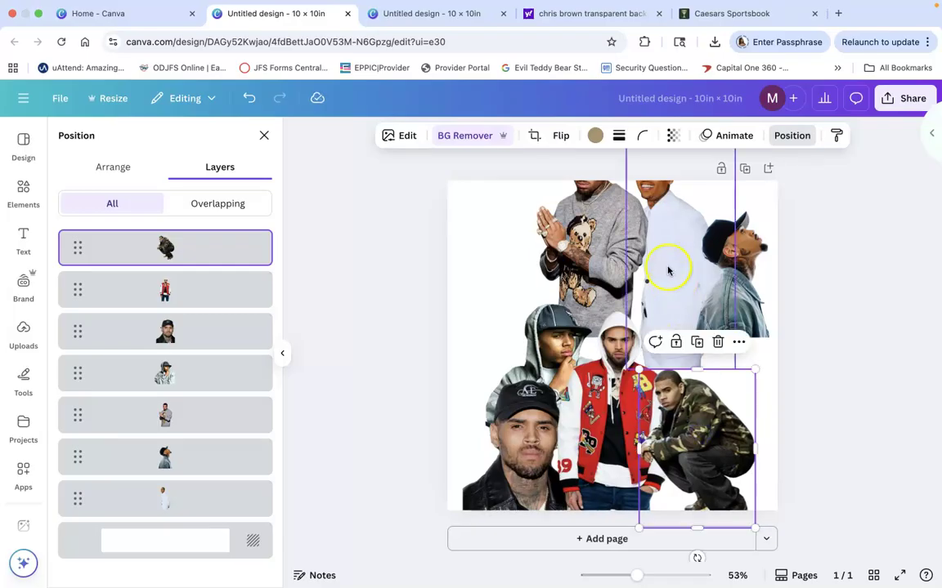
Flip the white suit photo horizontally and place it at the page's left edge behind the hooded photo
{"action": "left_click_drag", "start_coordinate": [672, 259], "coordinate": [507, 268]}
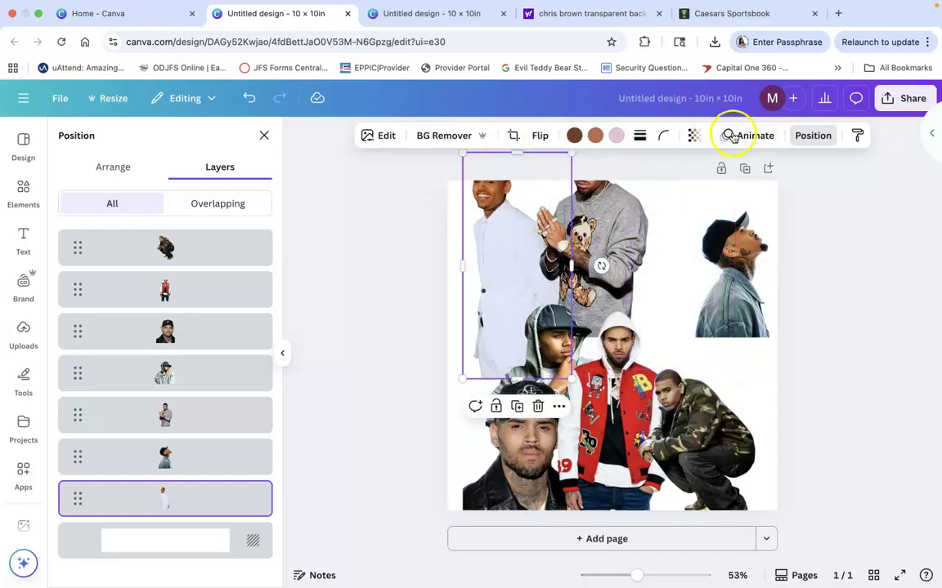
{"action": "left_click", "coordinate": [540, 136]}
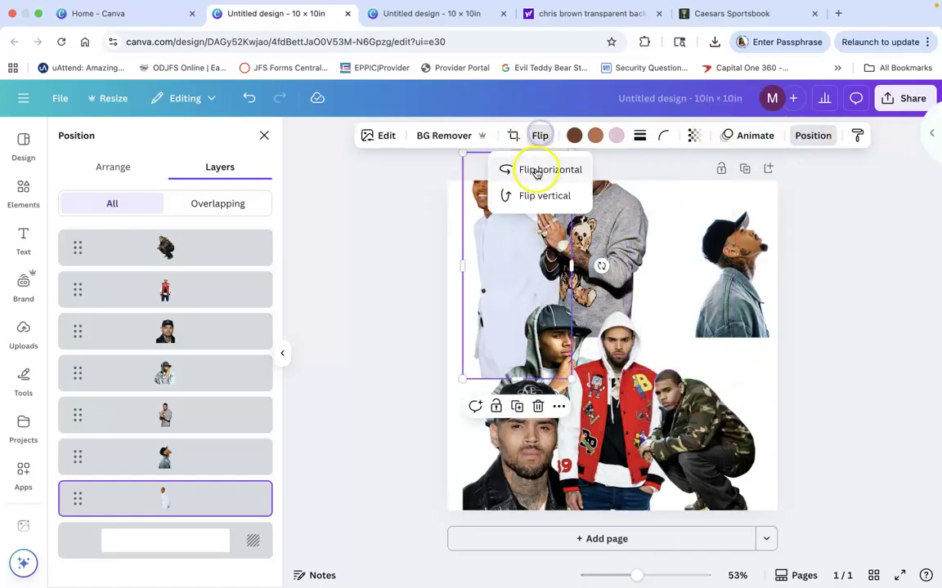
{"action": "left_click", "coordinate": [535, 169]}
{"action": "left_click_drag", "start_coordinate": [514, 273], "coordinate": [501, 369]}
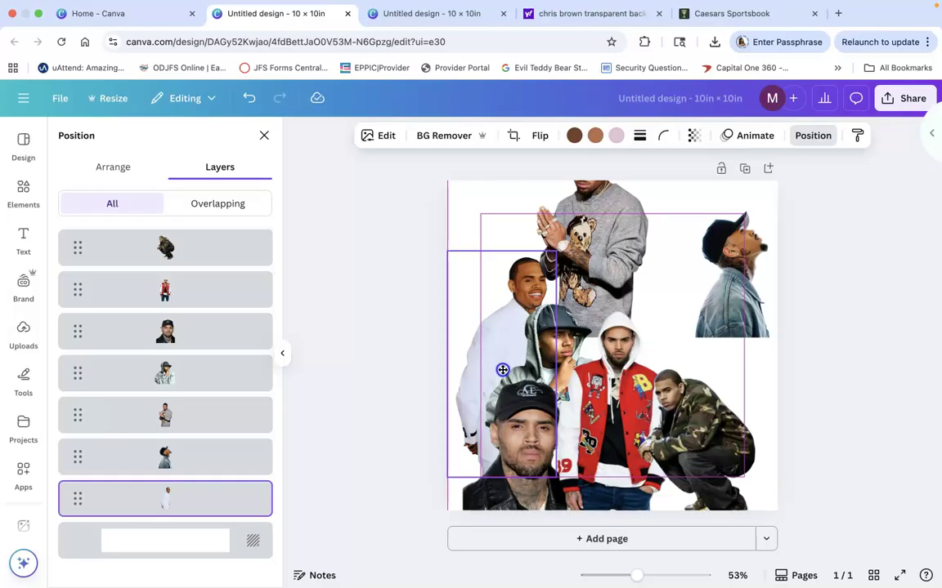
Place the bear sweater photo behind the camouflage photo and the enlarged denim jacket profile photo behind the red varsity jacket at the centre
{"action": "left_click_drag", "start_coordinate": [595, 257], "coordinate": [700, 394]}
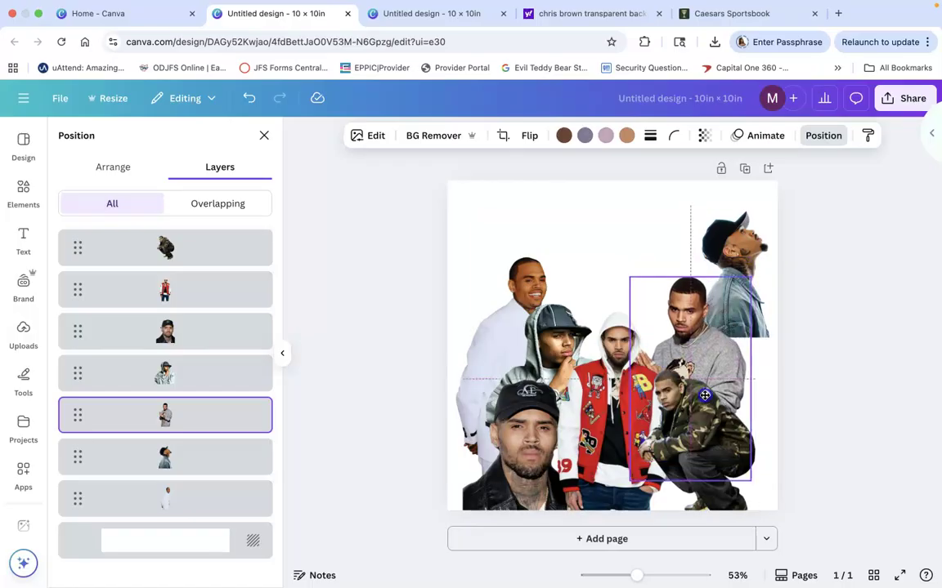
{"action": "left_click_drag", "start_coordinate": [760, 257], "coordinate": [640, 260]}
{"action": "left_click_drag", "start_coordinate": [659, 204], "coordinate": [705, 152]}
{"action": "left_click_drag", "start_coordinate": [619, 245], "coordinate": [592, 304]}
{"action": "left_click", "coordinate": [635, 382]}
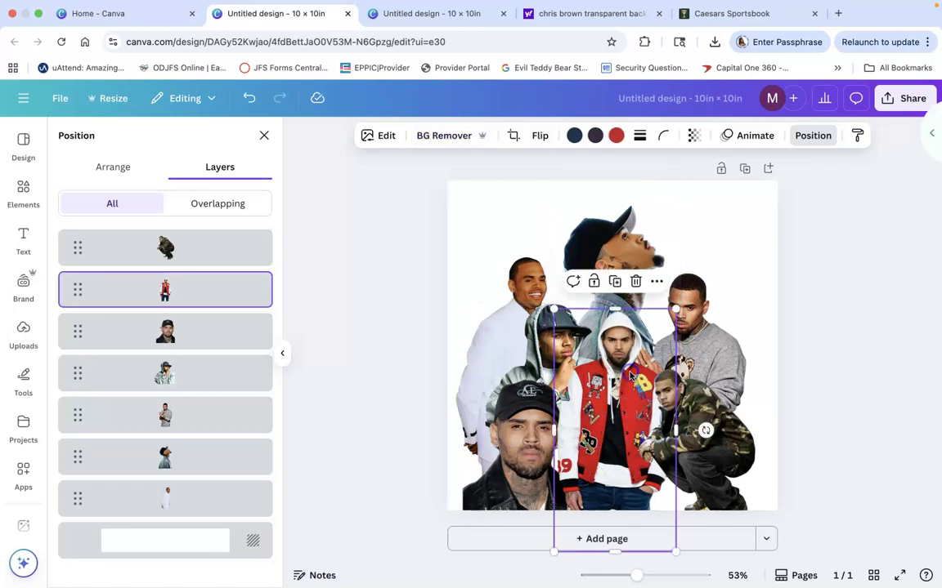
{"action": "left_click_drag", "start_coordinate": [630, 376], "coordinate": [625, 374]}
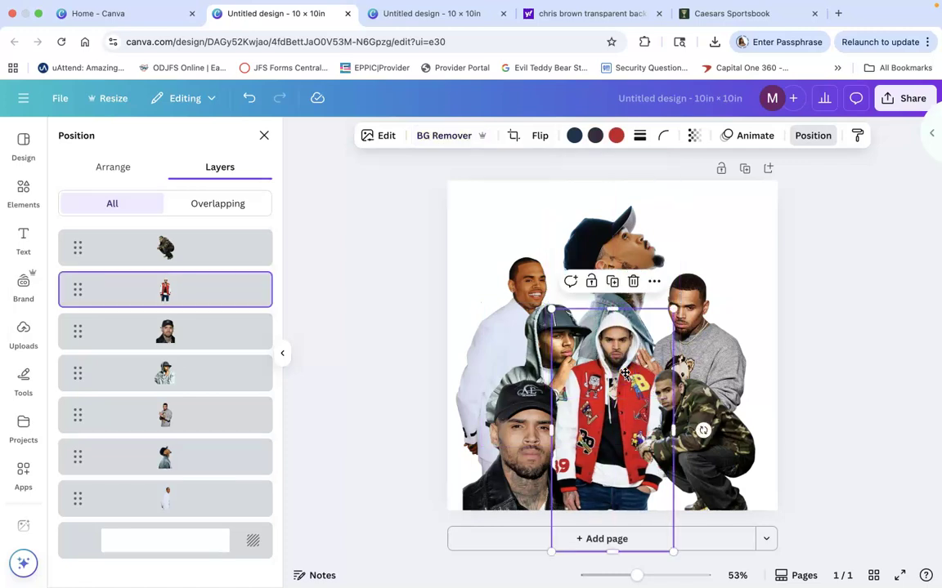
Lower the denim jacket profile photo slightly behind the red varsity jacket photo at the page's centre
{"action": "left_click", "coordinate": [752, 248]}
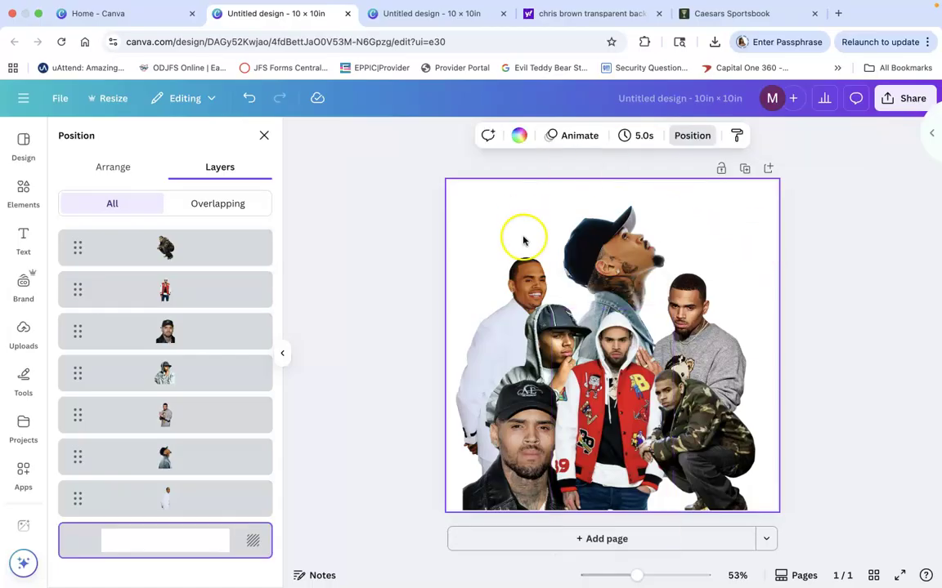
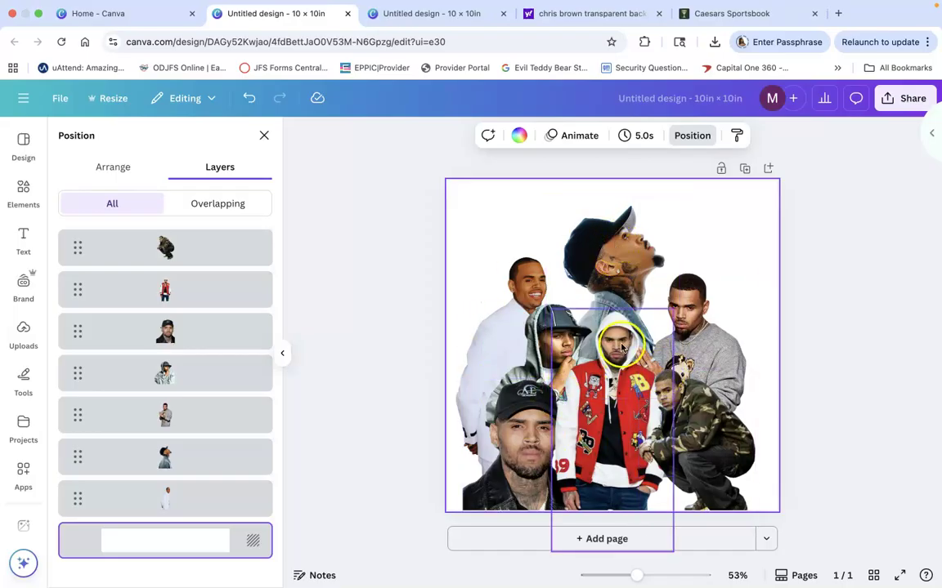
{"action": "left_click", "coordinate": [613, 264]}
{"action": "left_click_drag", "start_coordinate": [614, 266], "coordinate": [616, 277]}
{"action": "left_click", "coordinate": [716, 448]}
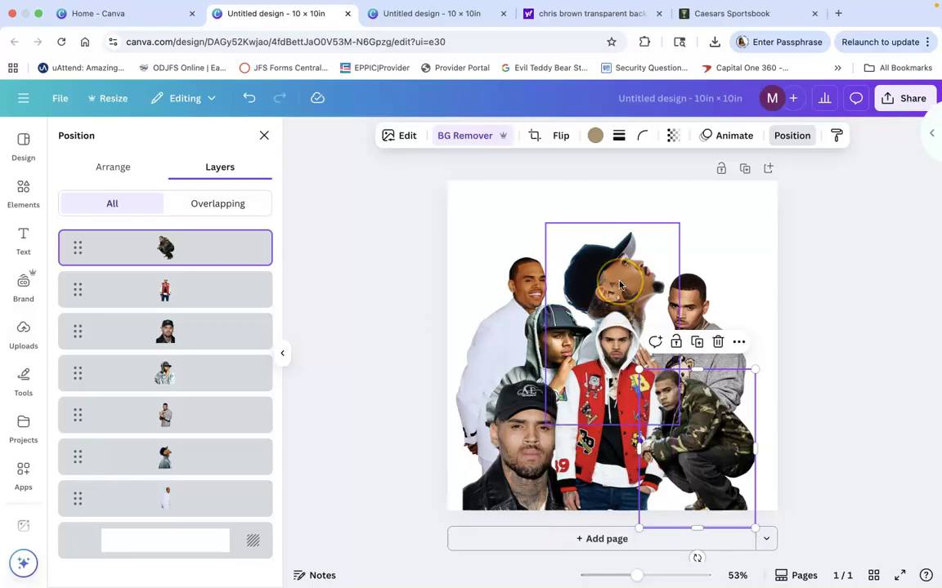
{"action": "left_click_drag", "start_coordinate": [618, 279], "coordinate": [618, 267]}
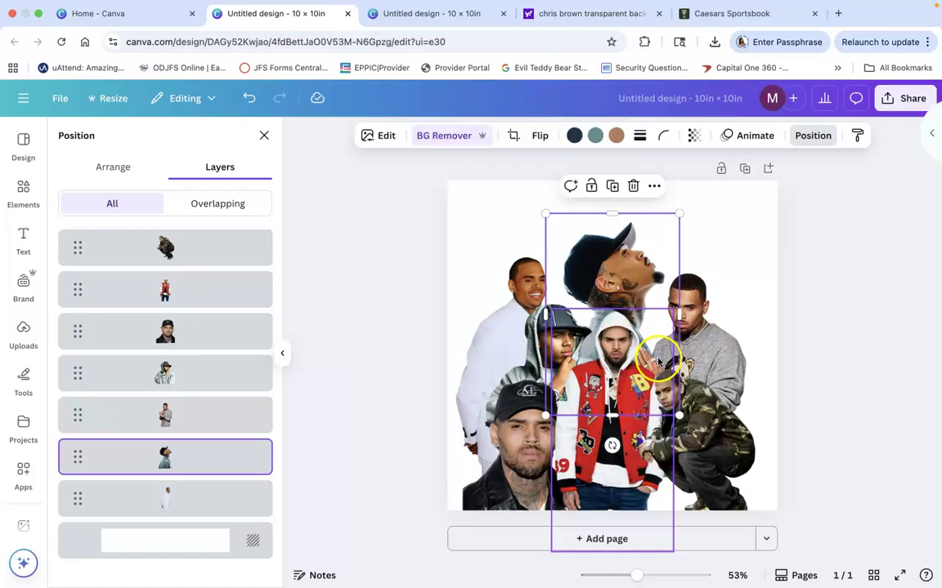
Move the red varsity jacket photo slightly down and right, and shrink the black leather jacket portrait at the page's bottom edge
{"action": "left_click_drag", "start_coordinate": [619, 441], "coordinate": [626, 457]}
{"action": "left_click", "coordinate": [502, 452]}
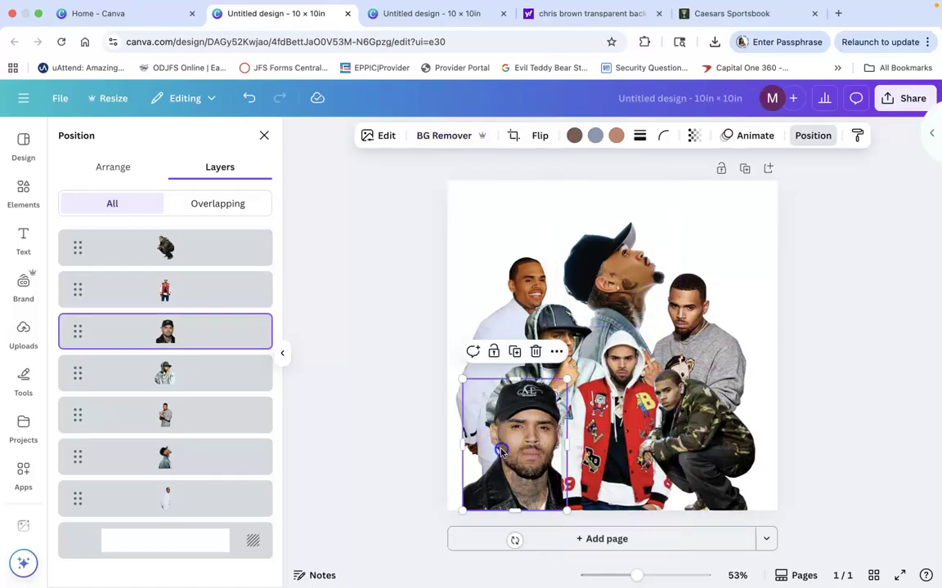
{"action": "left_click_drag", "start_coordinate": [461, 382], "coordinate": [473, 391]}
Shrink the camouflage photo slightly against the red varsity jacket, and move the bear sweater photo slightly down and inward behind it
{"action": "left_click", "coordinate": [760, 466]}
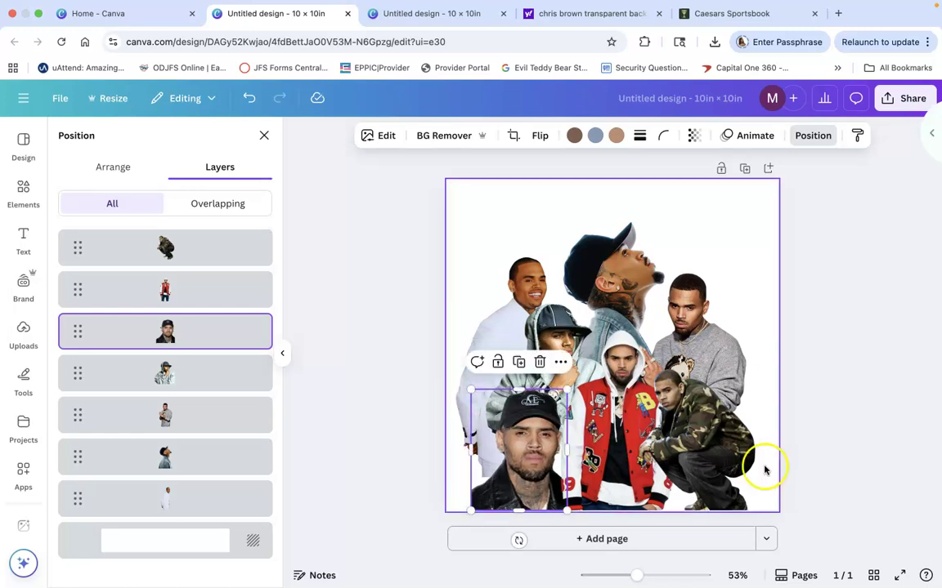
{"action": "left_click_drag", "start_coordinate": [754, 370], "coordinate": [750, 384]}
{"action": "left_click", "coordinate": [689, 442]}
{"action": "mouse_move", "coordinate": [691, 444]}
{"action": "left_mouse_down"}
{"action": "mouse_move", "coordinate": [691, 430]}
{"action": "mouse_move", "coordinate": [683, 434]}
{"action": "left_mouse_up"}
{"action": "left_click", "coordinate": [693, 317]}
{"action": "left_click_drag", "start_coordinate": [693, 317], "coordinate": [689, 325]}
Shift the white suit photo and the hooded photo slightly right, closer to the centre of the group
{"action": "left_click", "coordinate": [544, 280]}
{"action": "left_click_drag", "start_coordinate": [543, 281], "coordinate": [530, 278]}
{"action": "left_click_drag", "start_coordinate": [556, 325], "coordinate": [560, 340]}
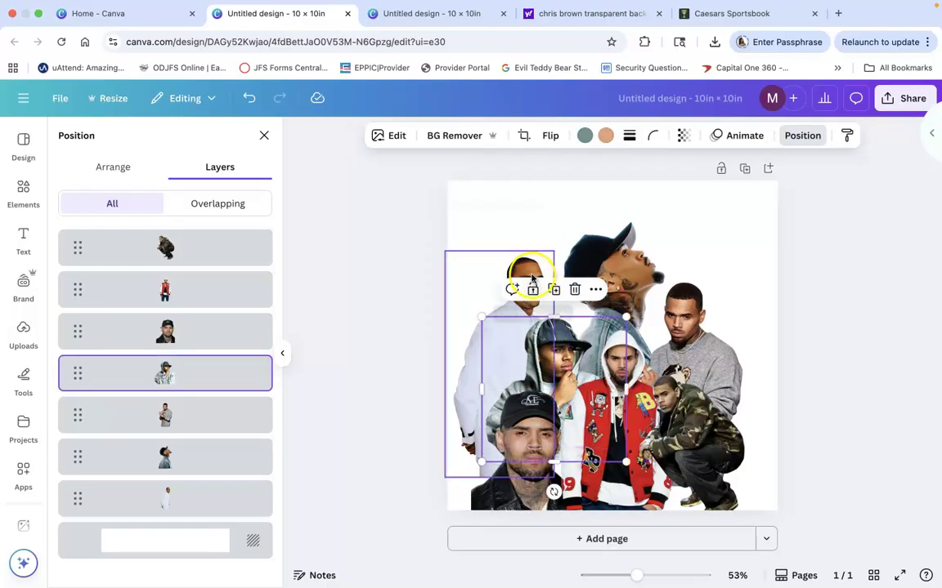
{"action": "left_click_drag", "start_coordinate": [530, 266], "coordinate": [543, 269]}
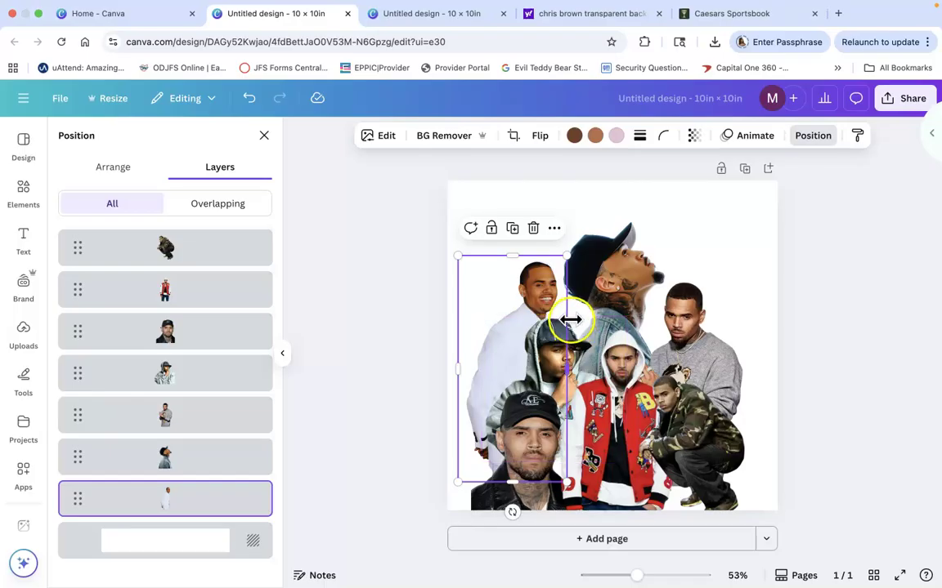
{"action": "left_click_drag", "start_coordinate": [556, 352], "coordinate": [556, 350]}
{"action": "left_click", "coordinate": [717, 232]}
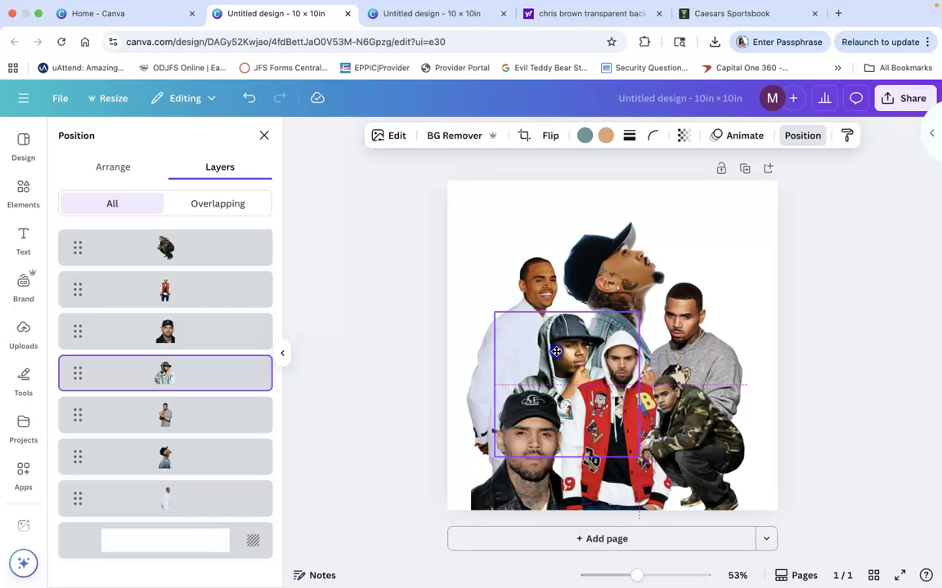
{"action": "left_click_drag", "start_coordinate": [556, 351], "coordinate": [554, 353]}
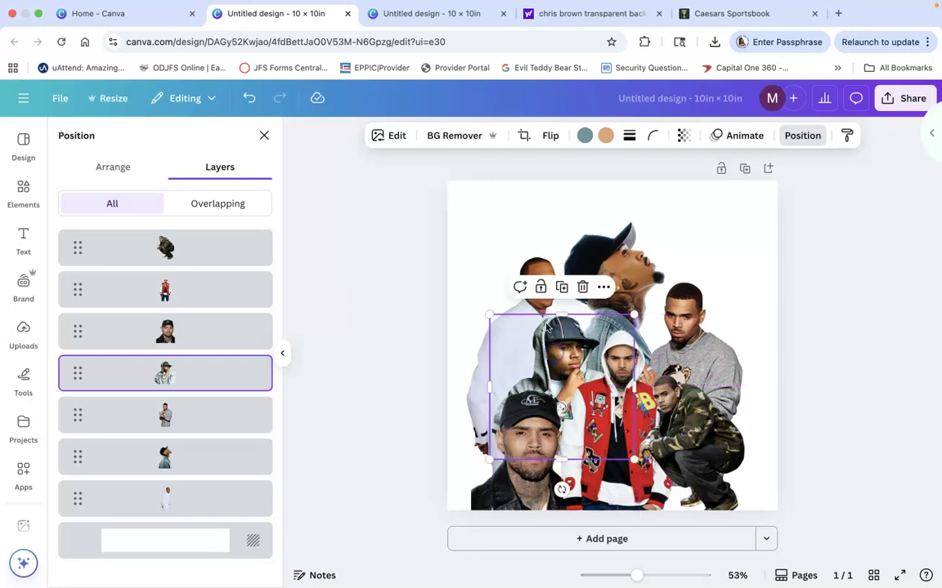
Move the bear sweater photo slightly right, away from the denim jacket profile photo
{"action": "left_click", "coordinate": [619, 268]}
{"action": "mouse_move", "coordinate": [619, 268]}
{"action": "left_mouse_down"}
{"action": "mouse_move", "coordinate": [607, 267]}
{"action": "mouse_move", "coordinate": [619, 268]}
{"action": "left_mouse_up"}
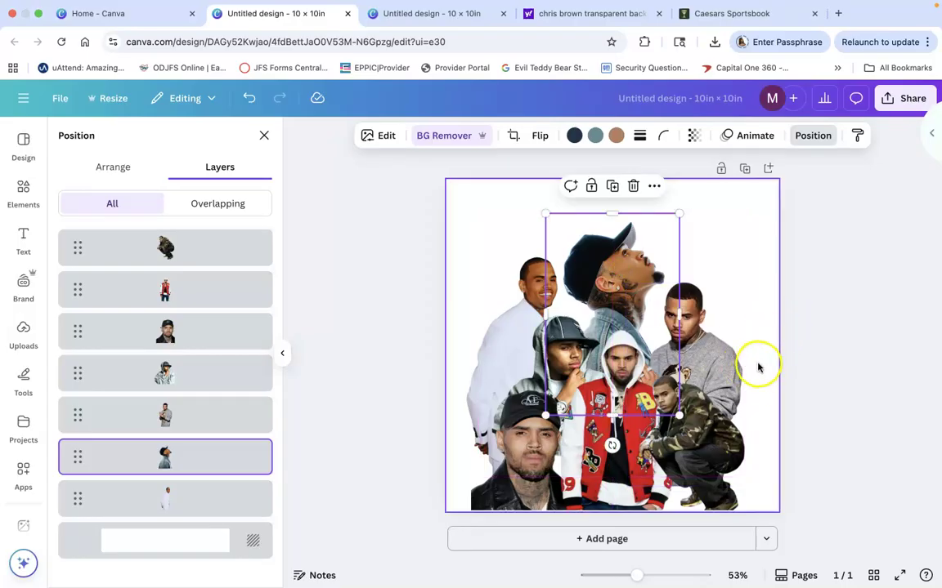
{"action": "left_click", "coordinate": [708, 360]}
{"action": "mouse_move", "coordinate": [708, 342]}
{"action": "left_mouse_down"}
{"action": "mouse_move", "coordinate": [719, 344]}
{"action": "mouse_move", "coordinate": [712, 343]}
{"action": "left_mouse_up"}
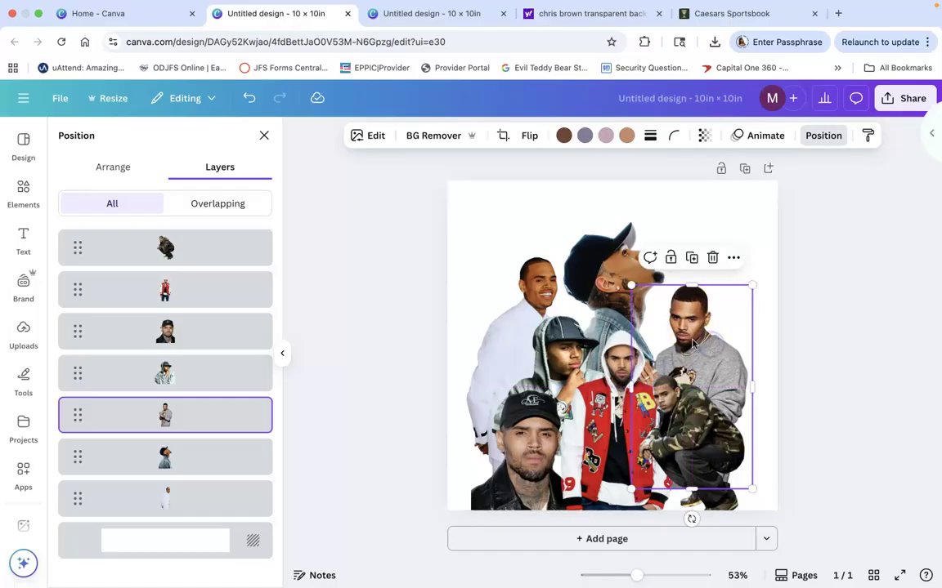
Try to nudge the white suit photo sideways behind the hooded photo
{"action": "left_click", "coordinate": [489, 342]}
{"action": "left_click", "coordinate": [515, 280]}
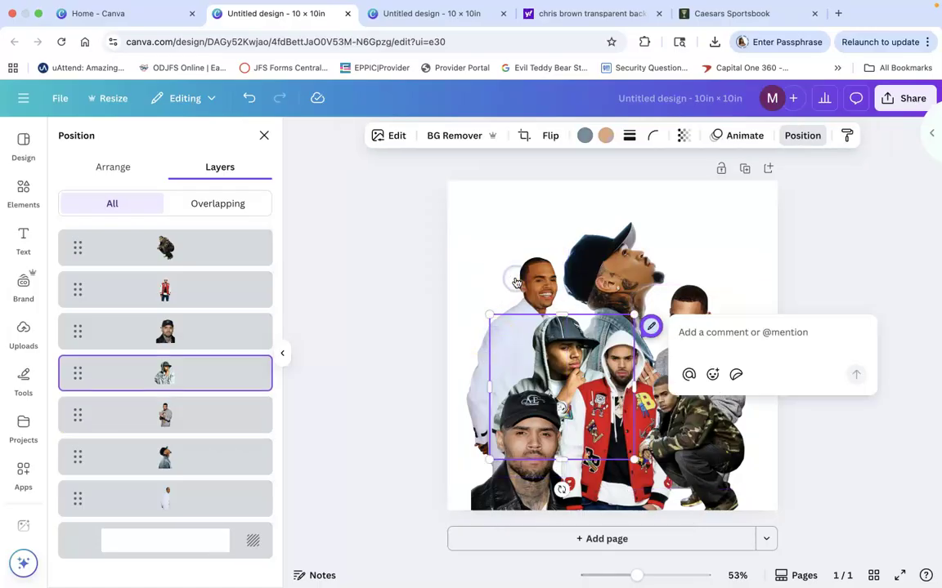
{"action": "left_click", "coordinate": [517, 282]}
{"action": "left_click", "coordinate": [476, 361]}
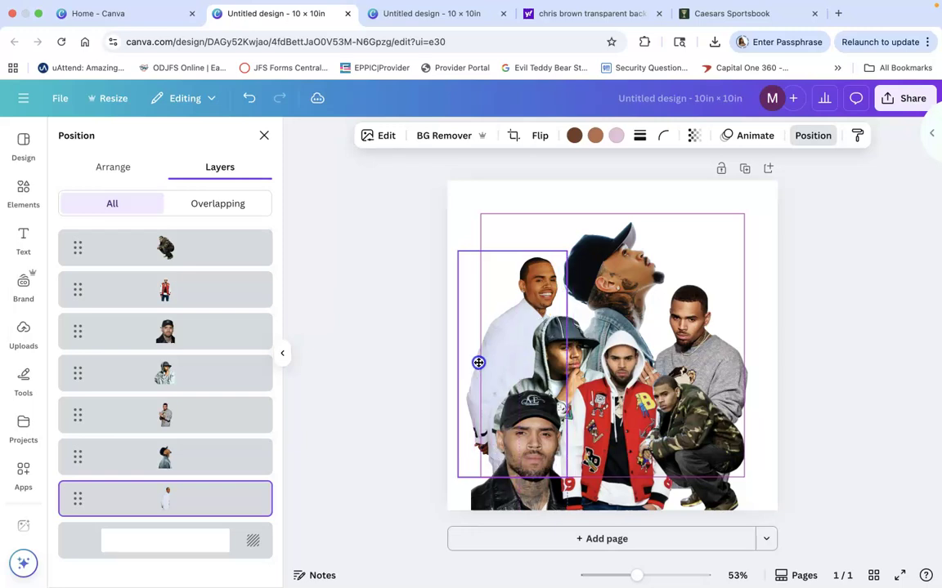
{"action": "left_click", "coordinate": [481, 362]}
{"action": "left_click_drag", "start_coordinate": [480, 364], "coordinate": [476, 362]}
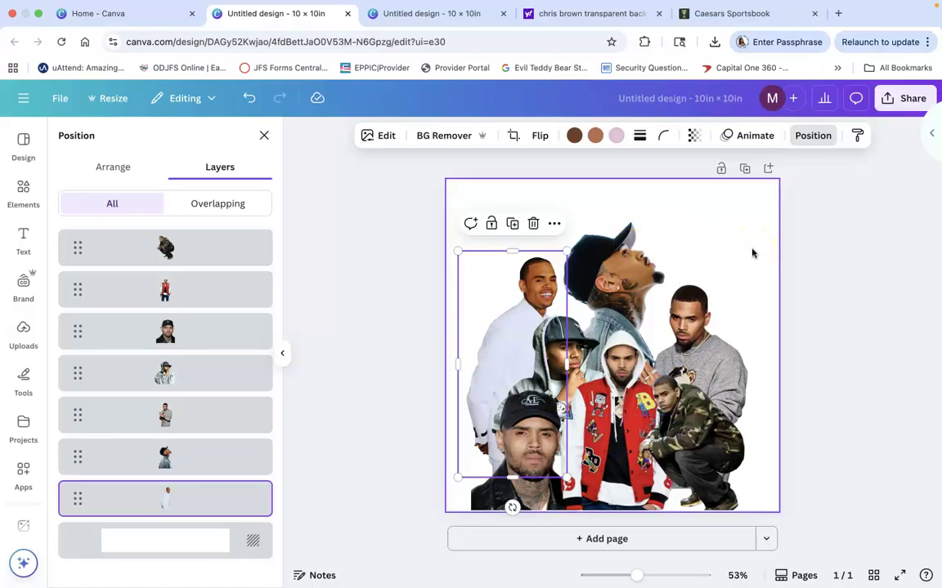
Set the page background to the near-black colour from the Brand Kit palette
{"action": "left_click", "coordinate": [641, 266]}
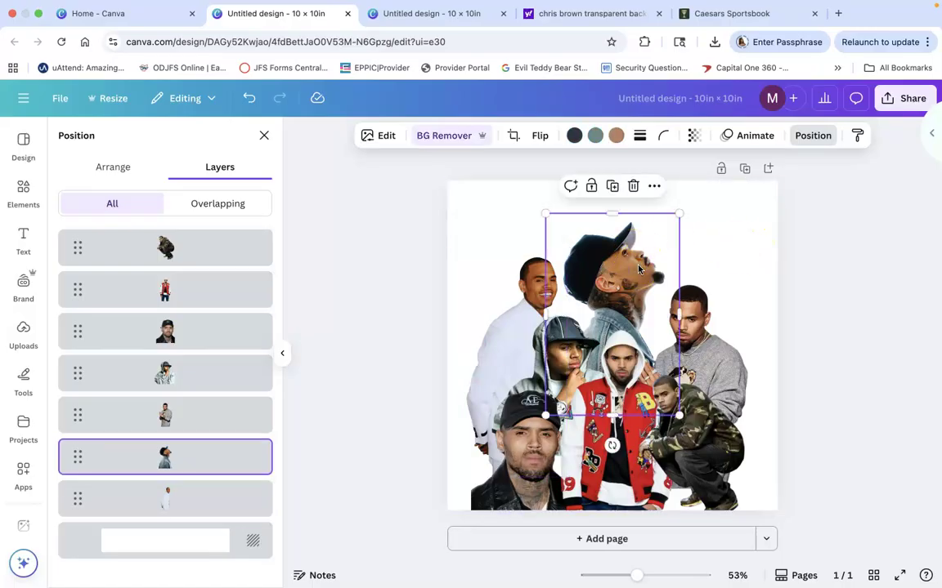
{"action": "left_click", "coordinate": [609, 276]}
{"action": "left_click", "coordinate": [467, 230]}
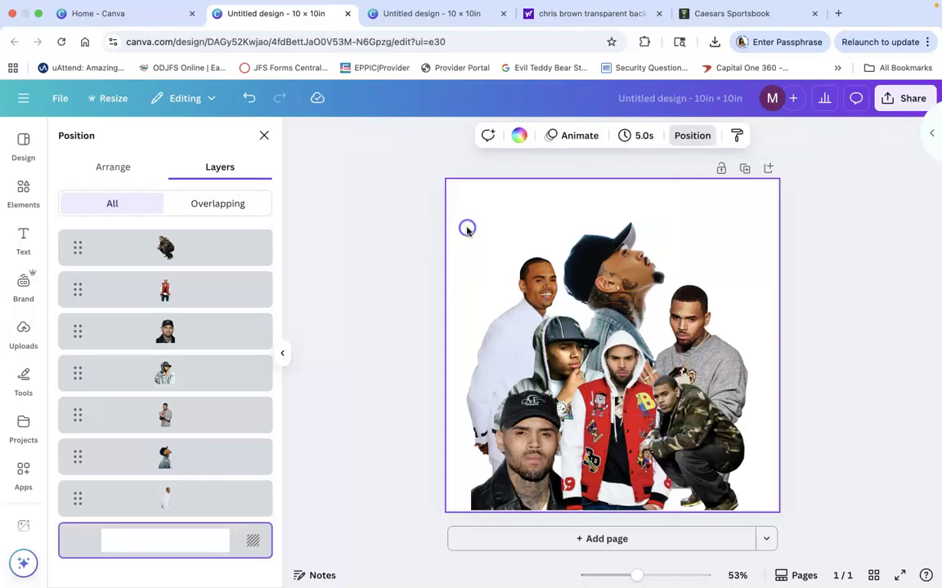
{"action": "left_click", "coordinate": [517, 137]}
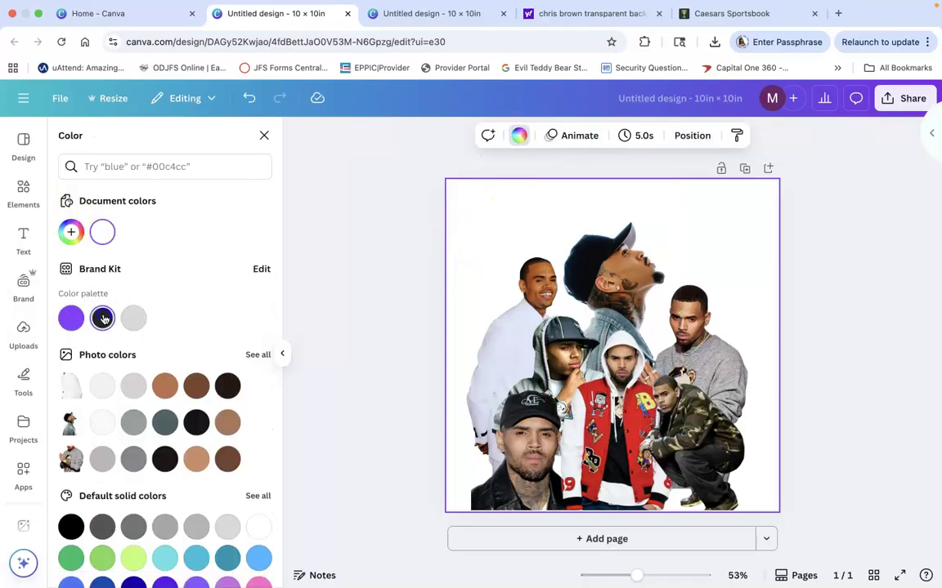
{"action": "left_click", "coordinate": [103, 319]}
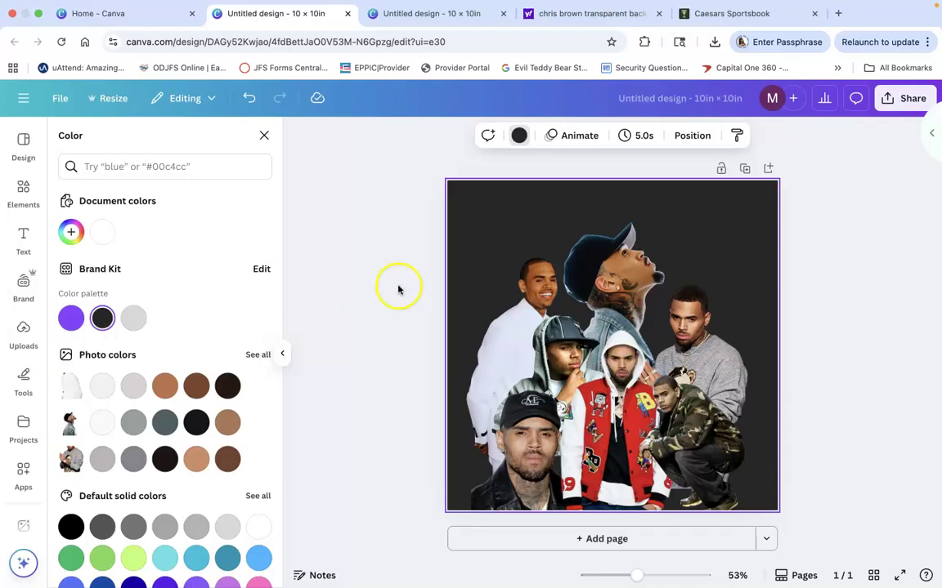
Apply the Fresco filter to the white suit photo and the black leather jacket portrait
{"action": "left_click", "coordinate": [597, 291]}
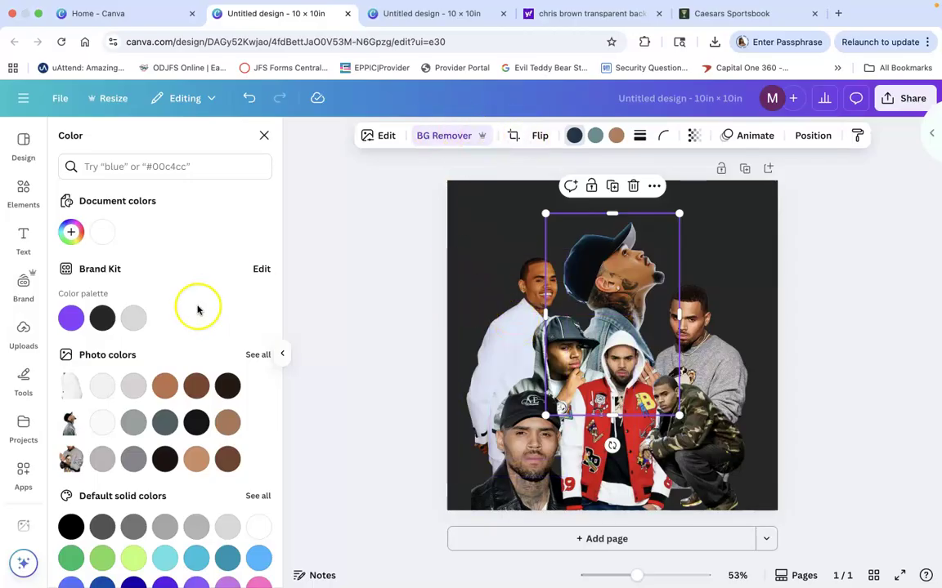
{"action": "left_click", "coordinate": [493, 337]}
{"action": "left_click", "coordinate": [478, 359]}
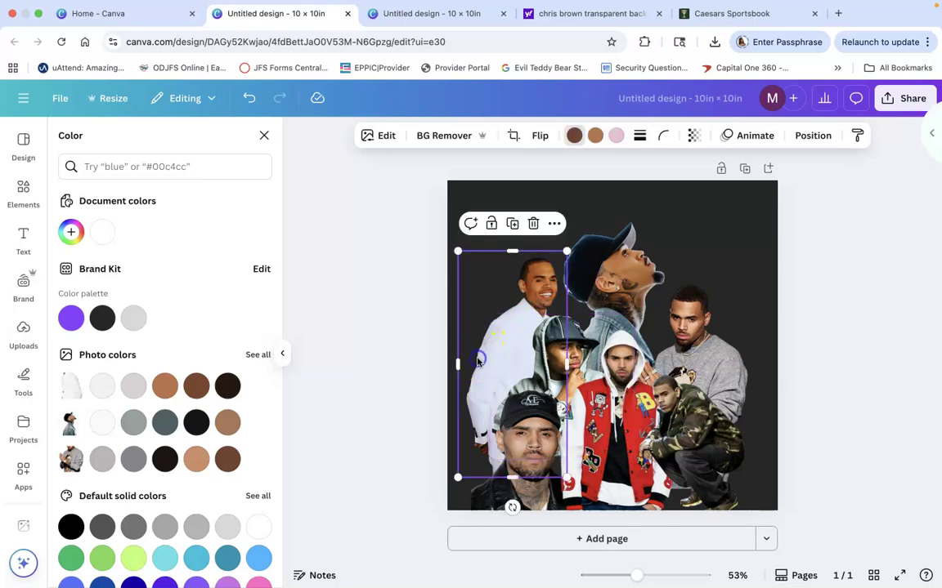
{"action": "left_click", "coordinate": [386, 135]}
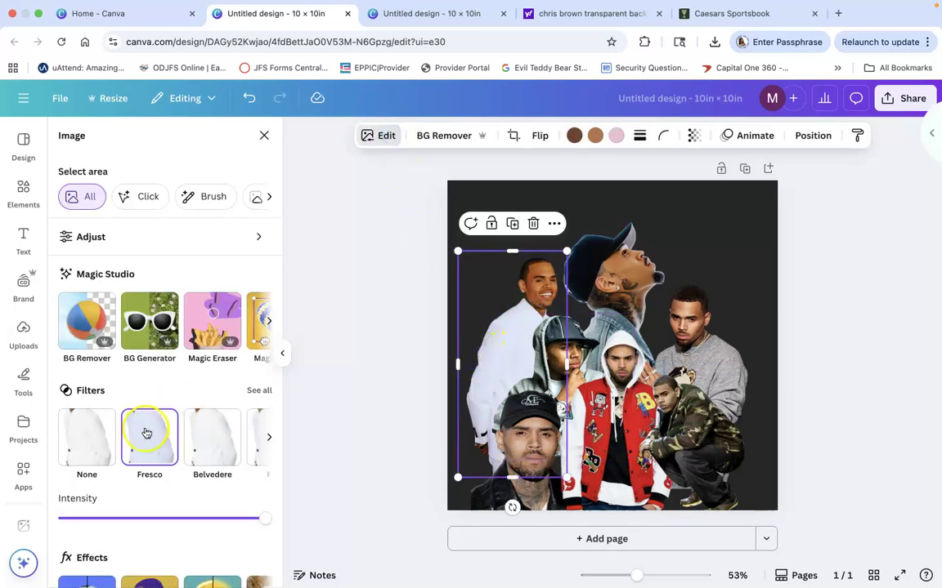
{"action": "left_click", "coordinate": [521, 446]}
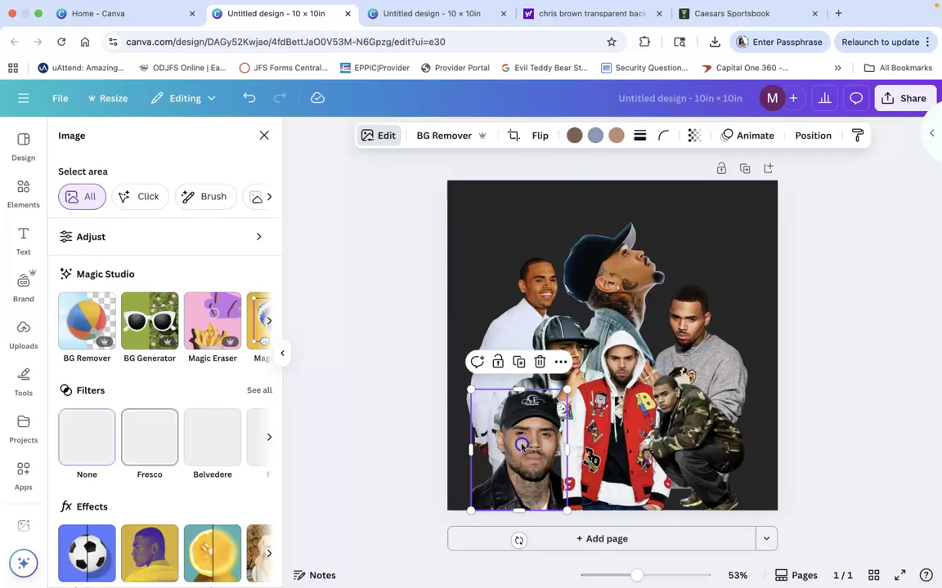
{"action": "left_click", "coordinate": [146, 433]}
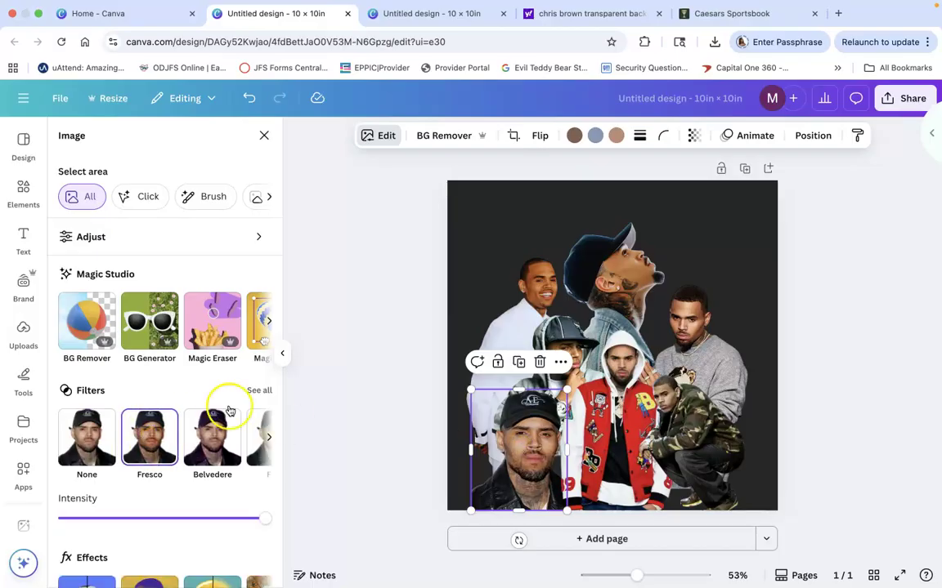
Apply the Fresco filter to the red varsity jacket photo and the camouflage photo
{"action": "left_click", "coordinate": [577, 384]}
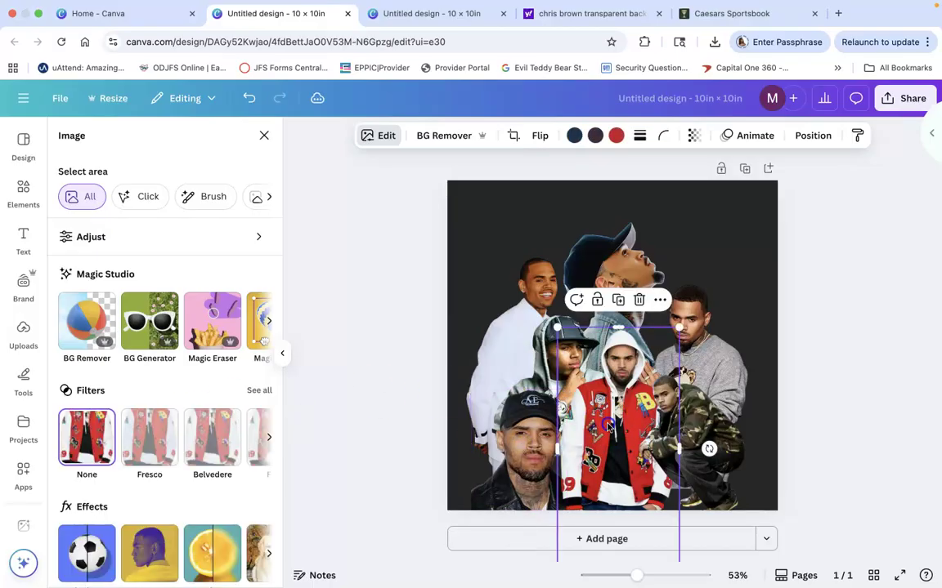
{"action": "left_click", "coordinate": [152, 442]}
{"action": "left_click", "coordinate": [148, 477]}
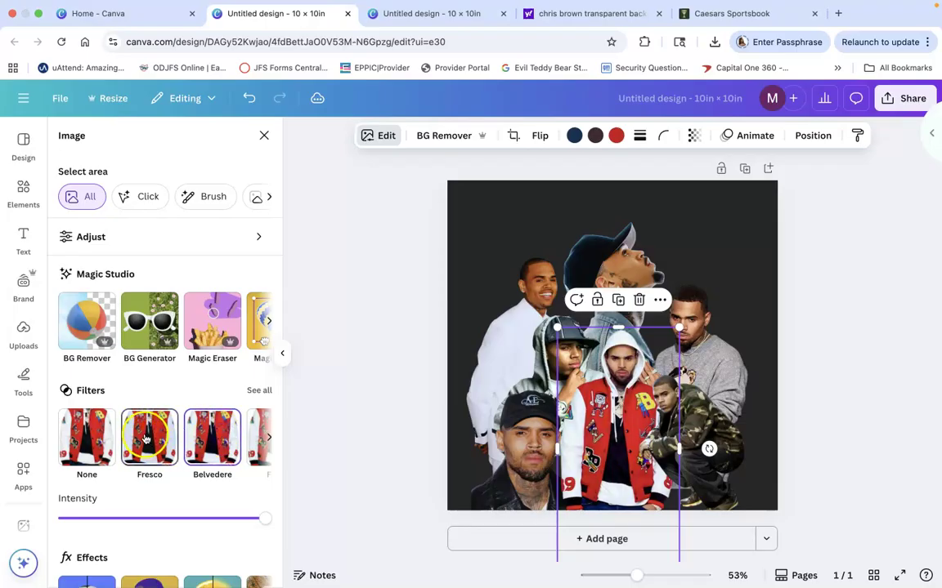
{"action": "left_click", "coordinate": [708, 429]}
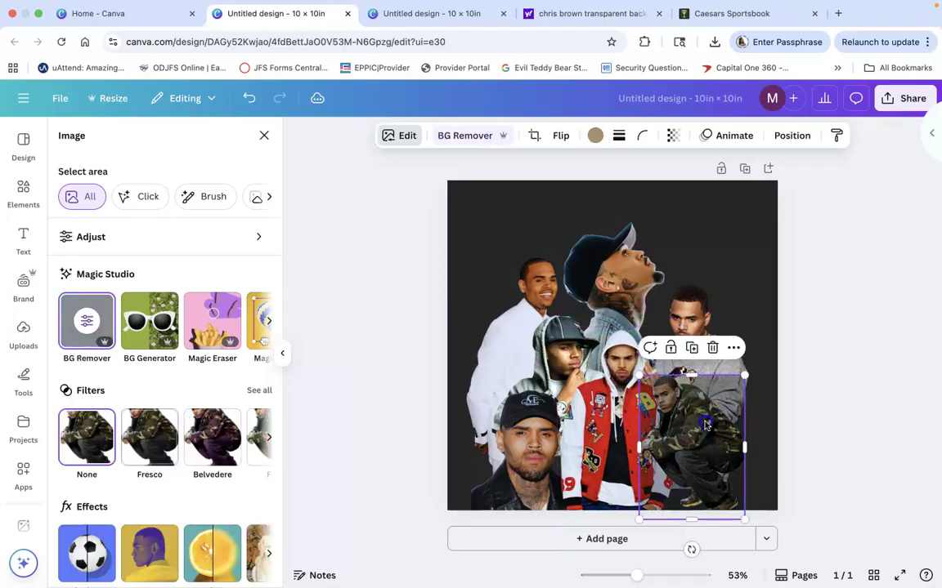
{"action": "left_click", "coordinate": [164, 440]}
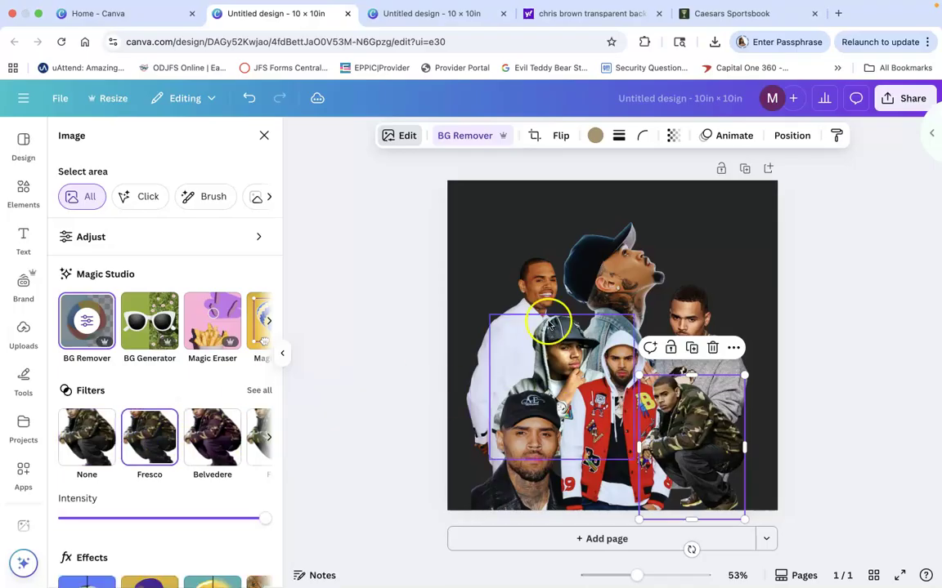
Apply the Fresco filter to the bear sweater photo
{"action": "left_click", "coordinate": [623, 272]}
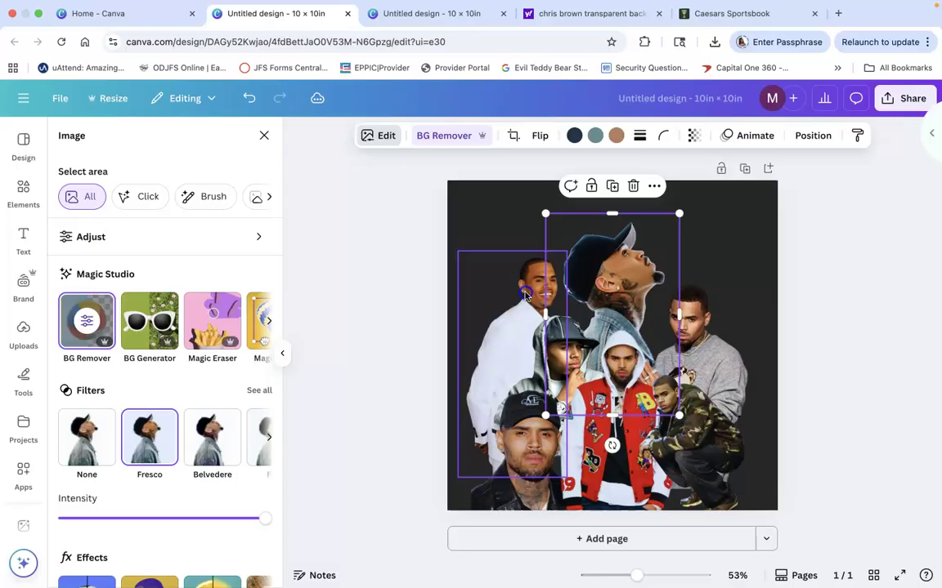
{"action": "left_click", "coordinate": [475, 264]}
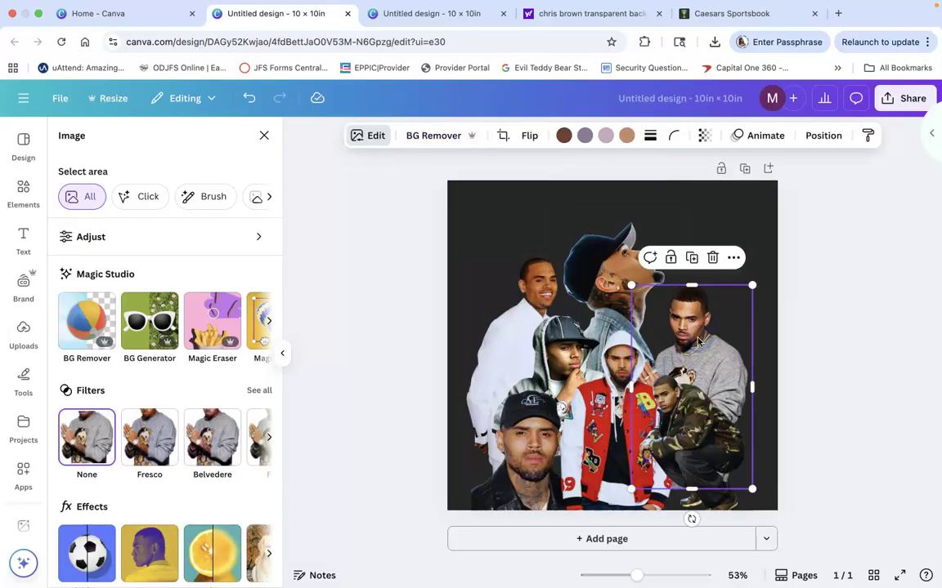
{"action": "left_click", "coordinate": [149, 439]}
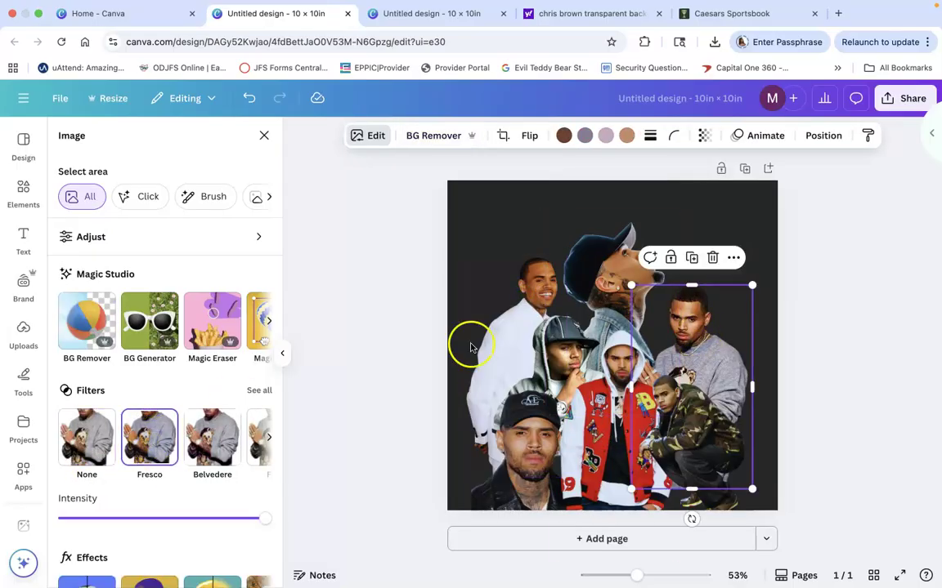
{"action": "left_click", "coordinate": [505, 224]}
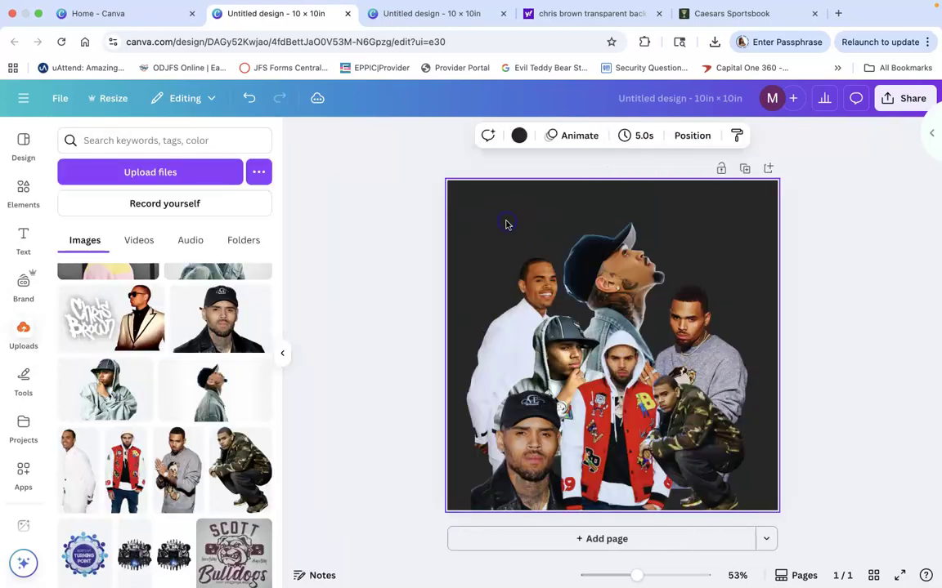
Open the Shadows effect options for the denim jacket profile photo
{"action": "left_click", "coordinate": [620, 277]}
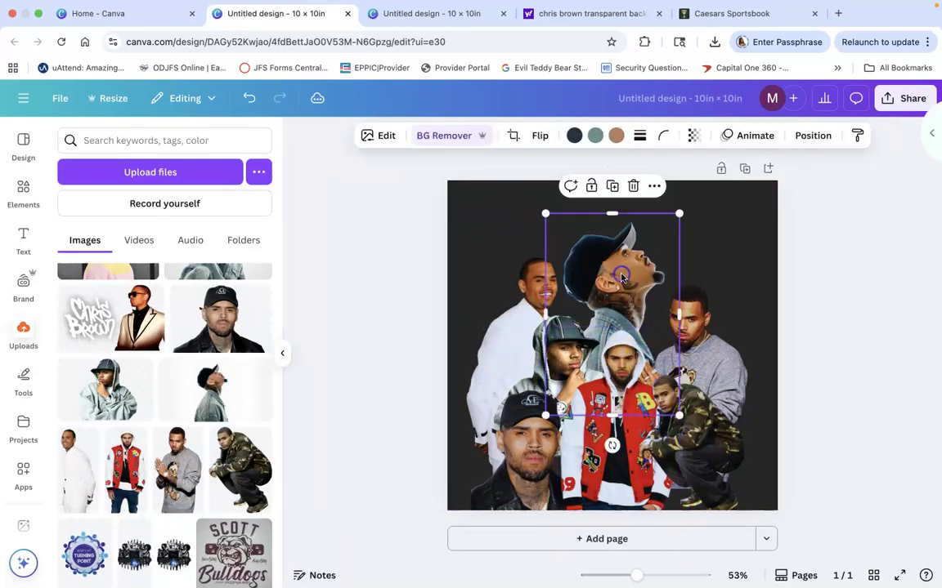
{"action": "scroll", "coordinate": [211, 389], "scroll_direction": "down", "scroll_amount": 5}
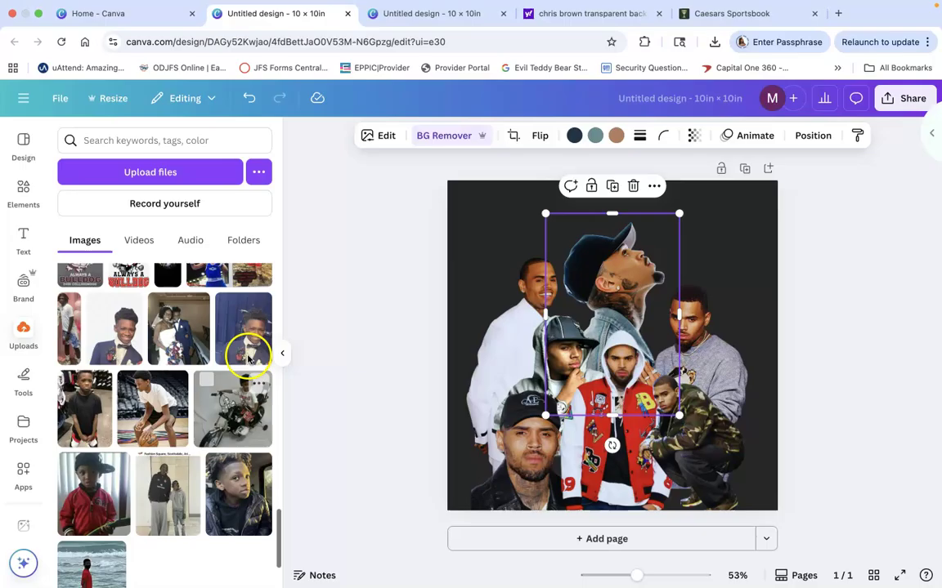
{"action": "left_click", "coordinate": [381, 138]}
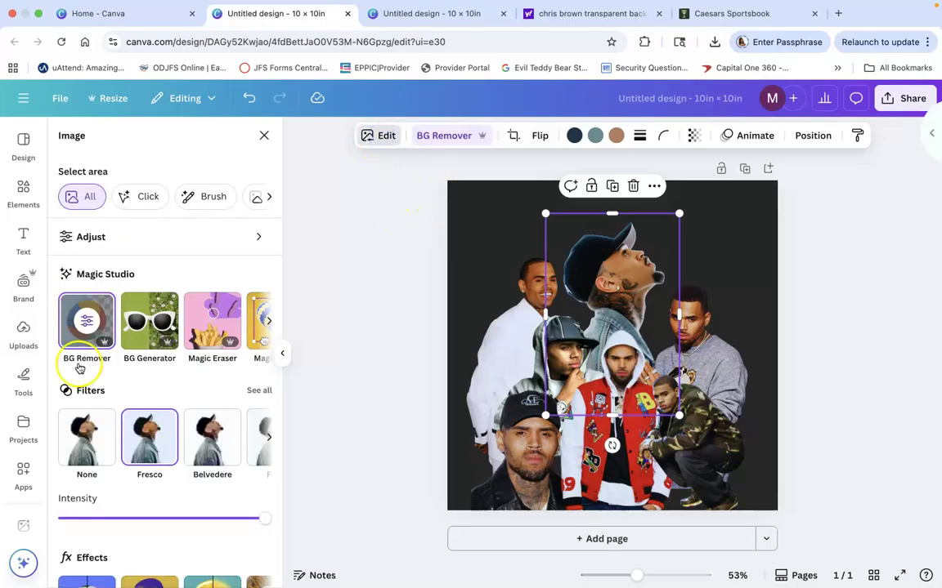
{"action": "scroll", "coordinate": [95, 396], "scroll_direction": "down", "scroll_amount": 4}
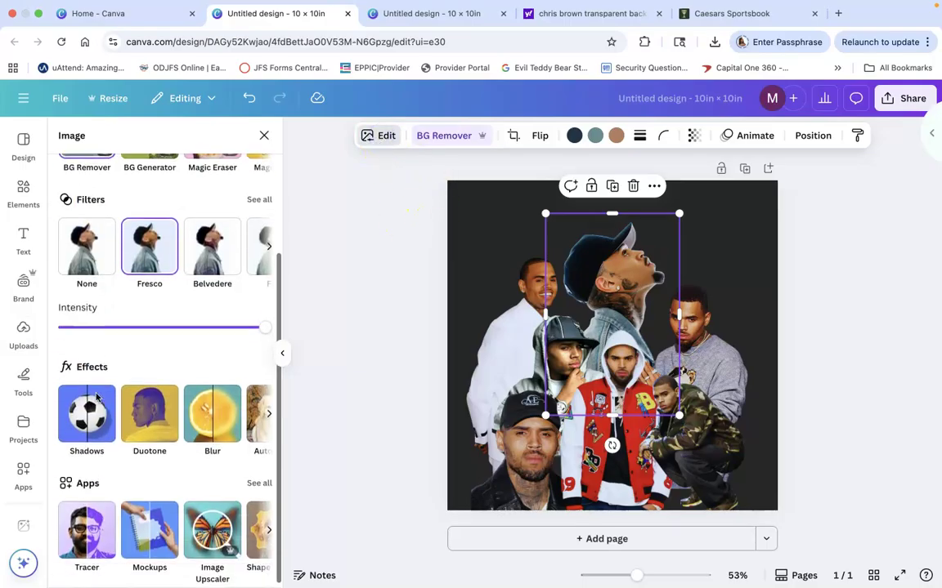
{"action": "left_click", "coordinate": [83, 404]}
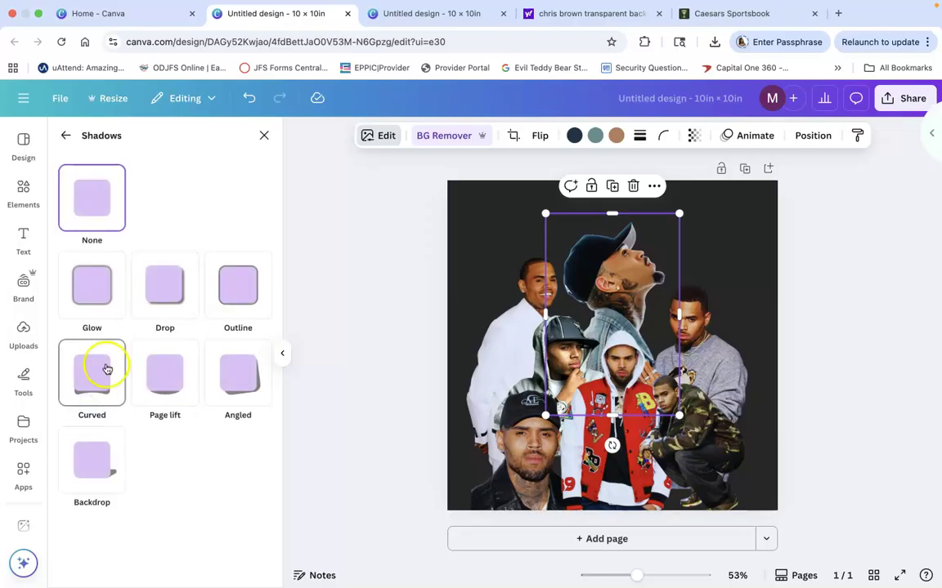
Apply an Outline shadow to the upward-looking portrait in the cap, with colour #F4ECEC and size 7
{"action": "left_click", "coordinate": [242, 283]}
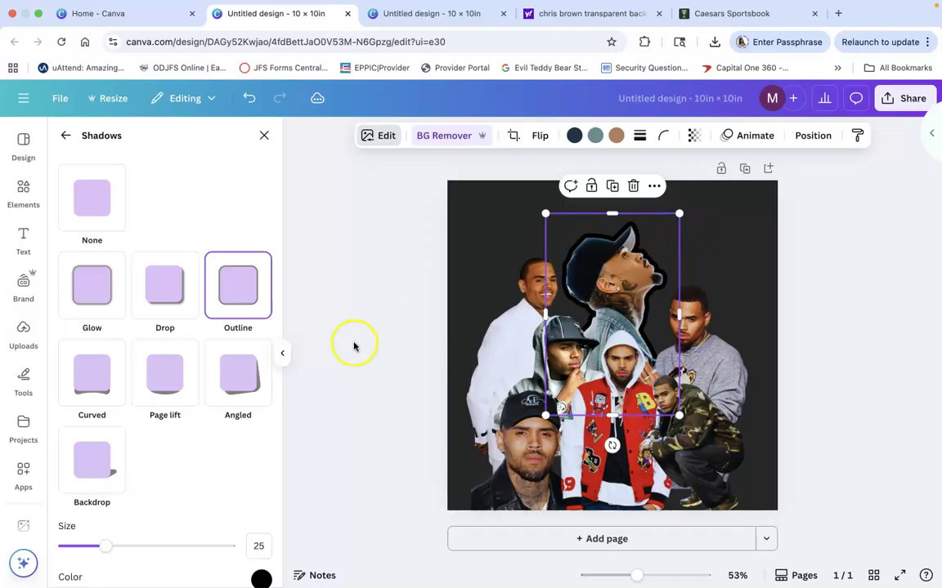
{"action": "scroll", "coordinate": [239, 411], "scroll_direction": "down", "scroll_amount": 2}
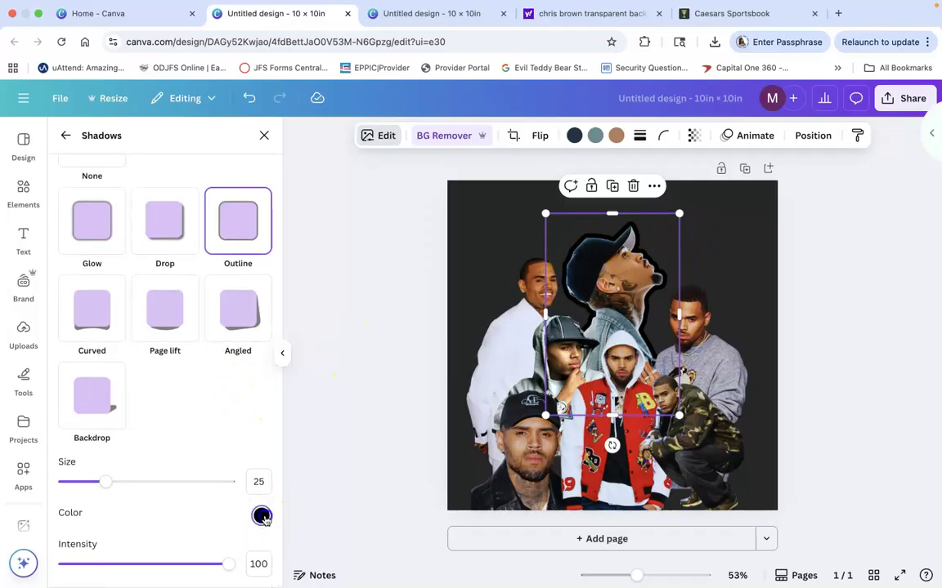
{"action": "left_click", "coordinate": [262, 516]}
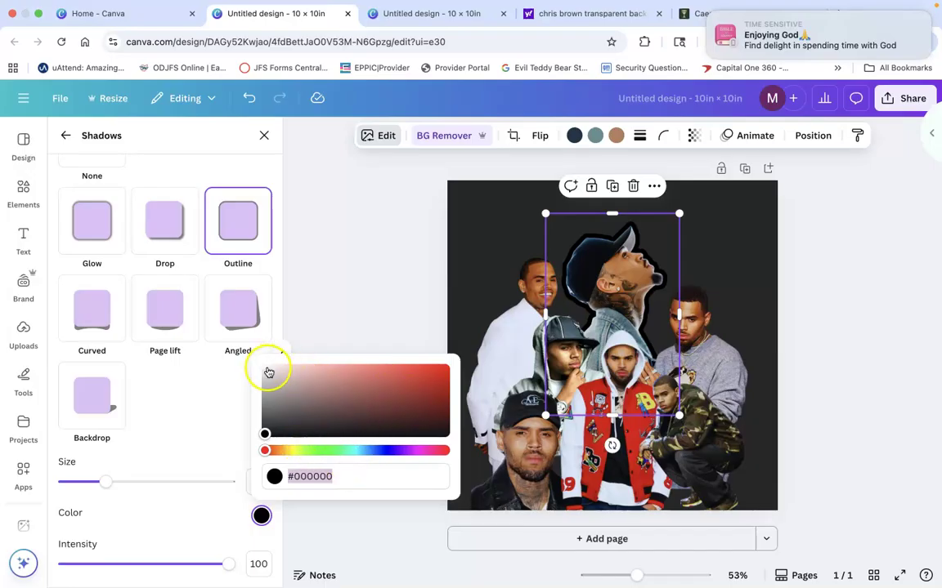
{"action": "left_click", "coordinate": [268, 369]}
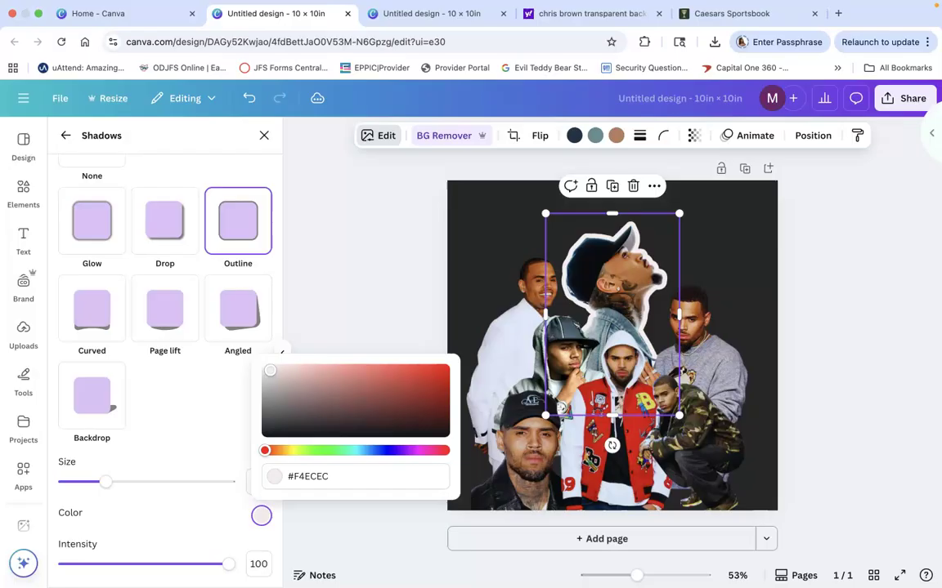
{"action": "left_click_drag", "start_coordinate": [105, 482], "coordinate": [75, 465]}
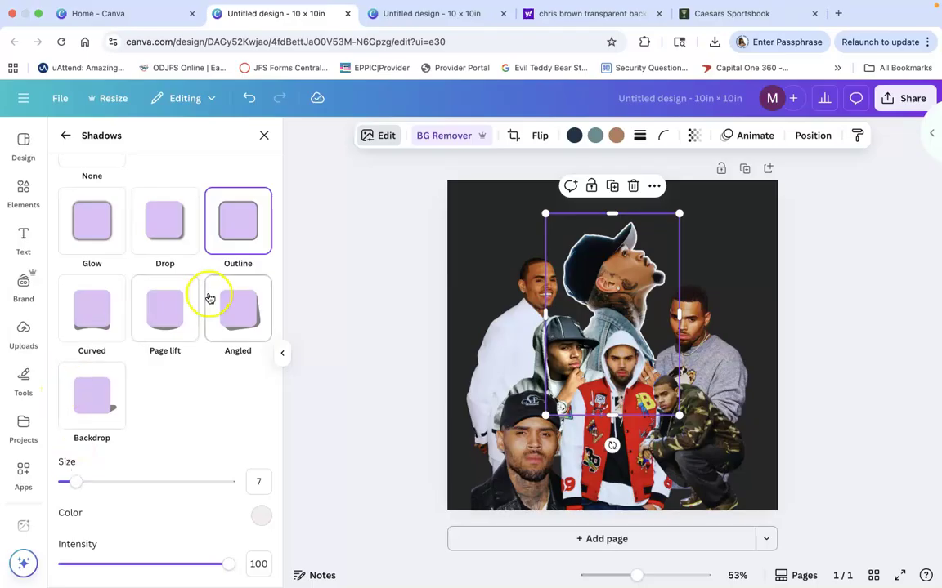
Try the Angled, Outline, Page lift and Curved shadow styles on the upward-looking portrait
{"action": "left_click", "coordinate": [249, 319]}
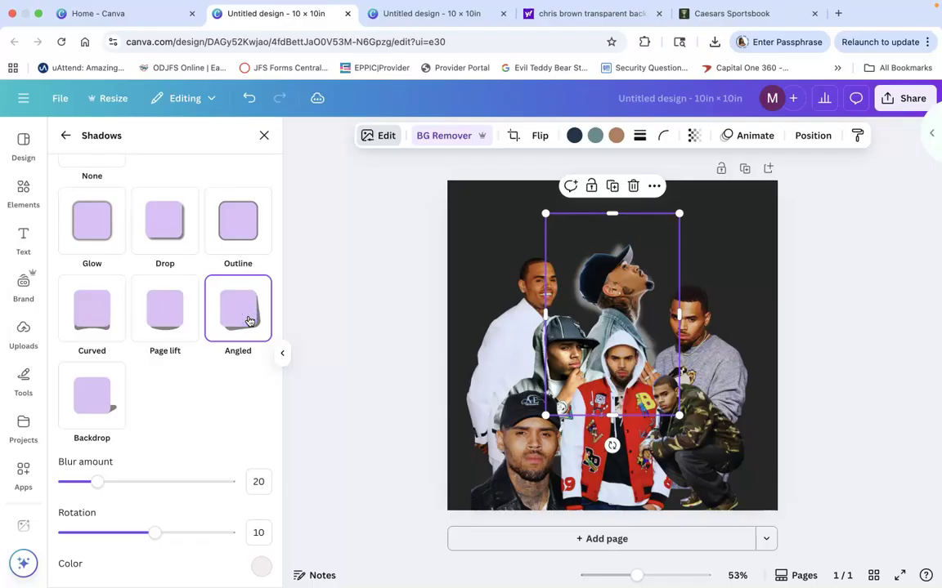
{"action": "left_click", "coordinate": [234, 233]}
{"action": "left_click", "coordinate": [167, 319]}
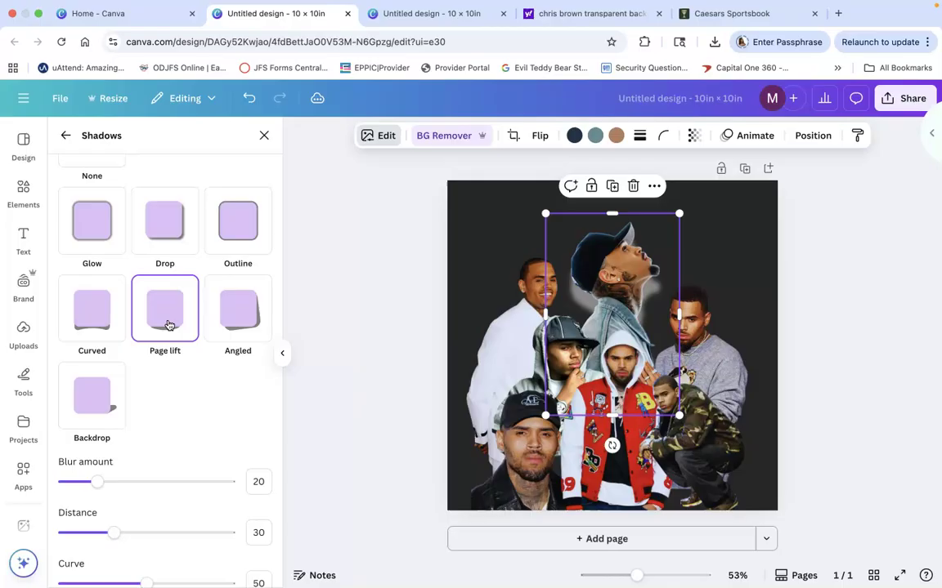
{"action": "left_click", "coordinate": [93, 319]}
Give the upward-looking portrait a Glow shadow with blur amount 26 and size 0, and deselect the portrait
{"action": "left_click", "coordinate": [94, 222]}
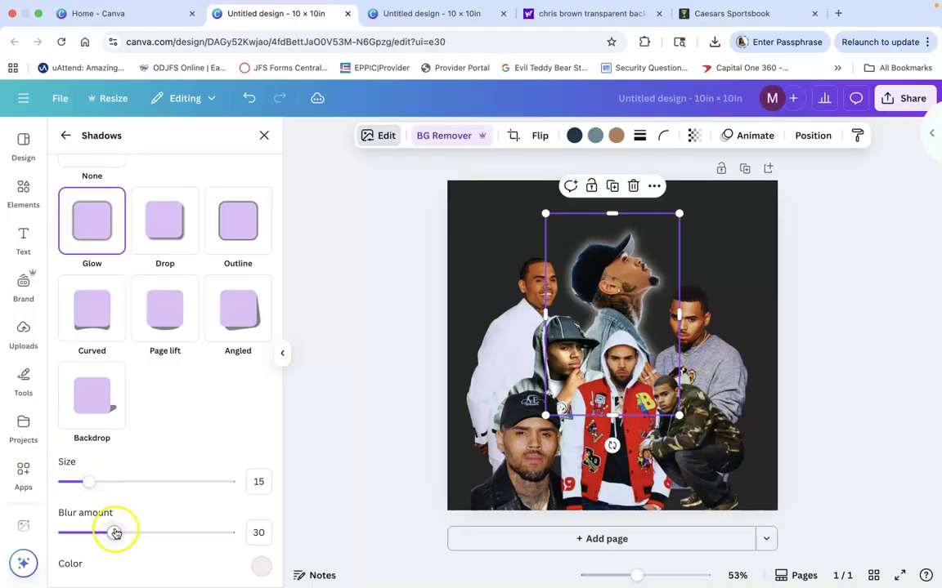
{"action": "mouse_move", "coordinate": [105, 532]}
{"action": "left_mouse_down"}
{"action": "mouse_move", "coordinate": [91, 532]}
{"action": "mouse_move", "coordinate": [137, 532]}
{"action": "mouse_move", "coordinate": [110, 523]}
{"action": "left_mouse_up"}
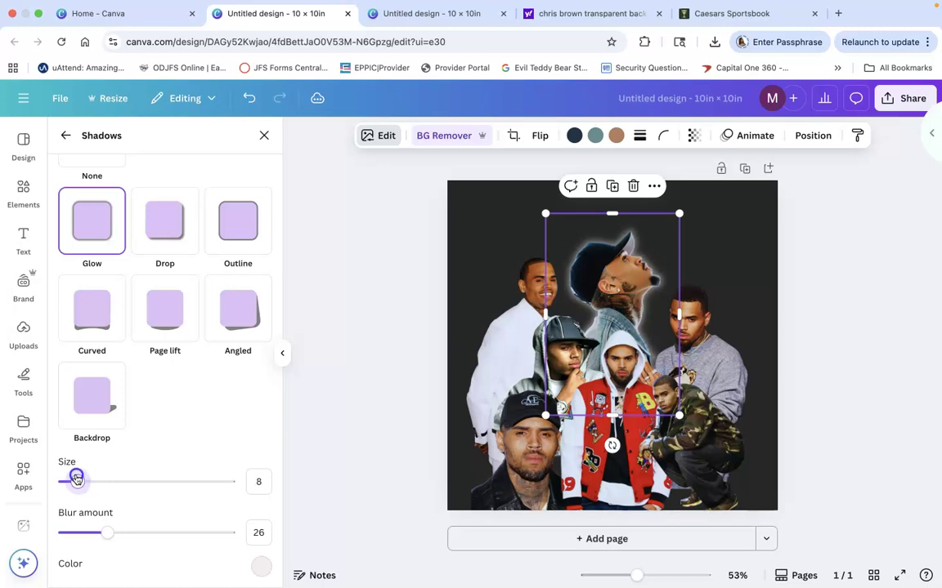
{"action": "left_click_drag", "start_coordinate": [76, 480], "coordinate": [59, 469]}
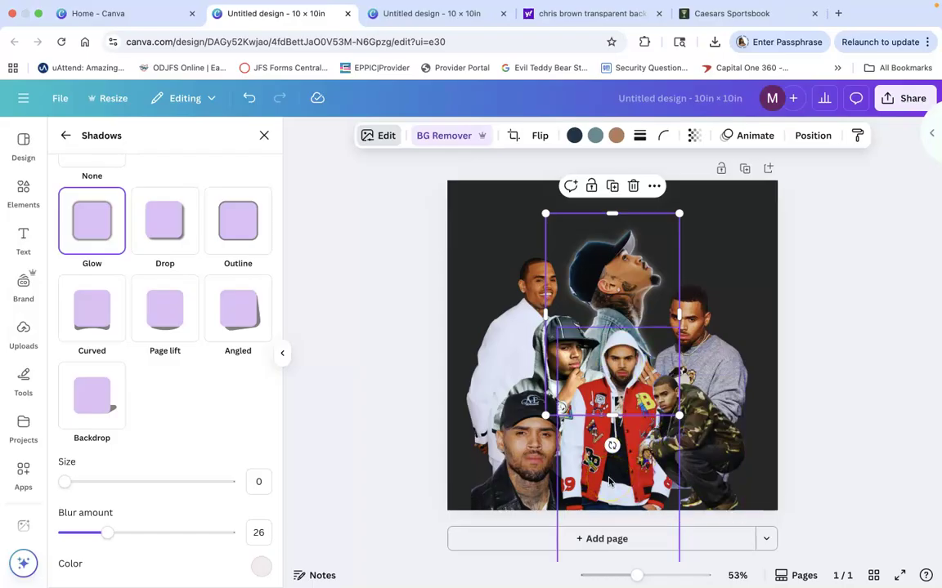
{"action": "left_click", "coordinate": [723, 282]}
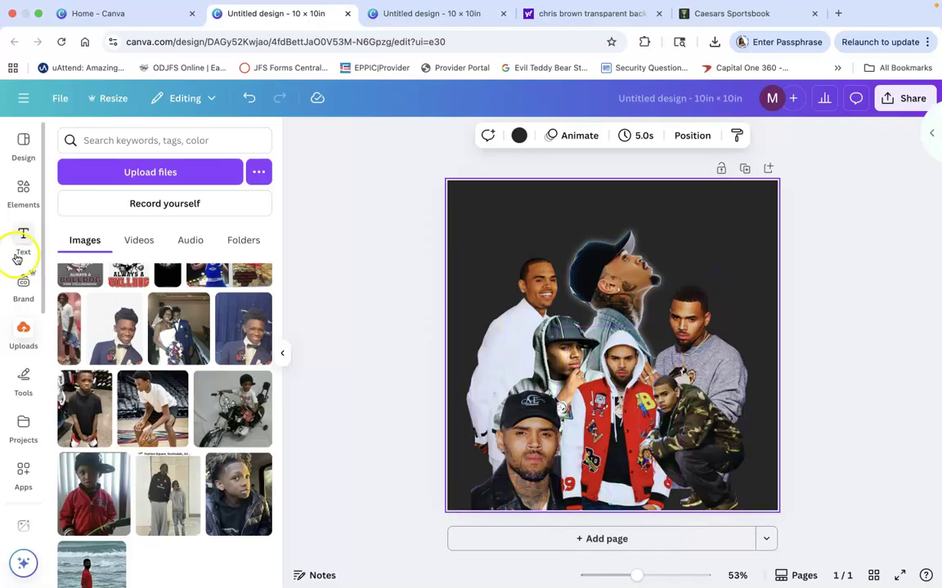
Search the design elements for "cloud" and show all matching graphics
{"action": "left_click", "coordinate": [23, 190]}
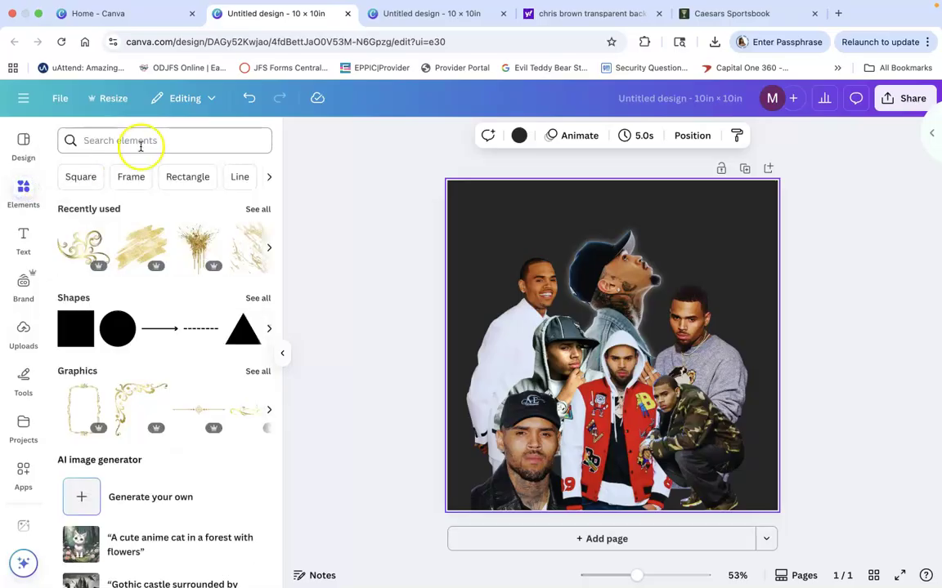
{"action": "left_click", "coordinate": [141, 144]}
{"action": "type", "text": "c"}
{"action": "key", "text": "BackSpace"}
{"action": "type", "text": "cloud"}
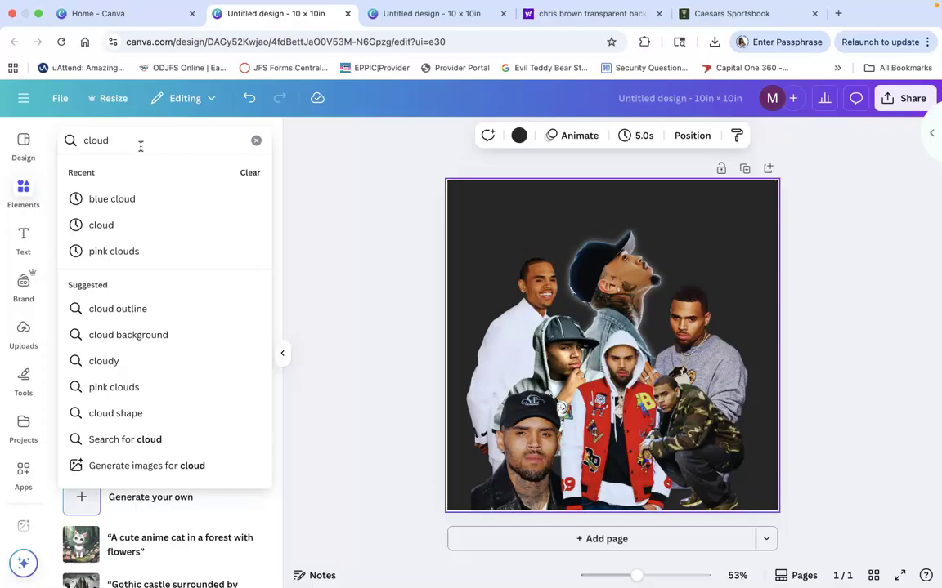
{"action": "key", "text": "Return"}
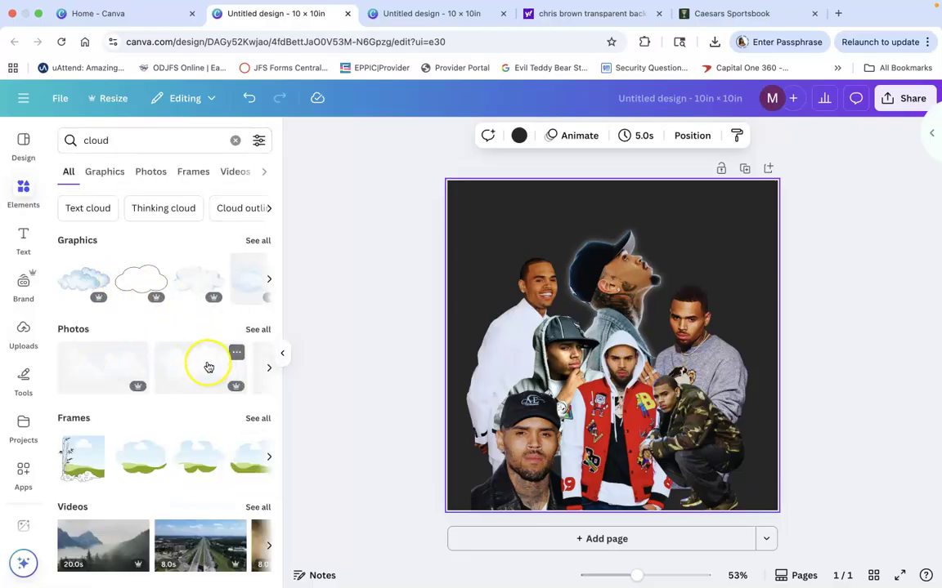
{"action": "scroll", "coordinate": [208, 367], "scroll_direction": "down", "scroll_amount": 1}
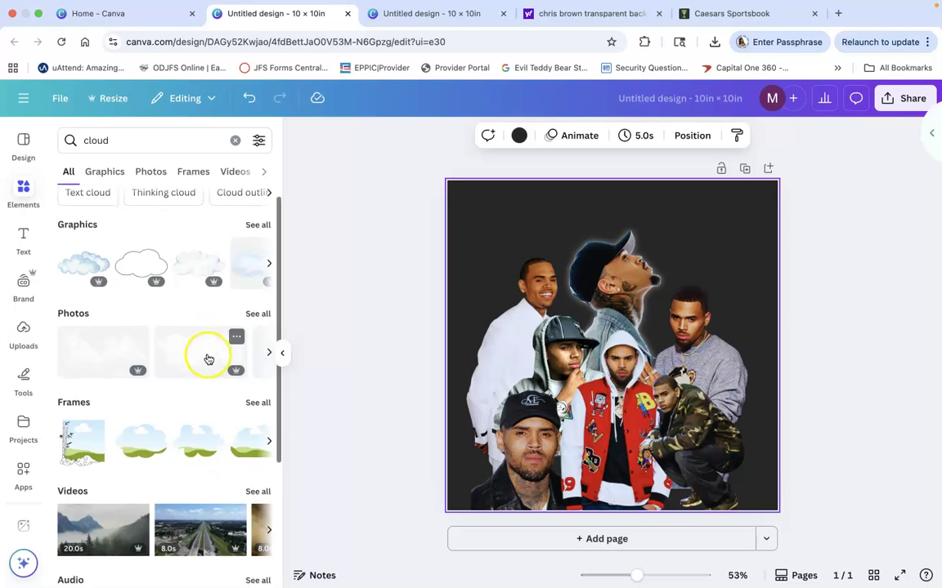
{"action": "left_click", "coordinate": [258, 225]}
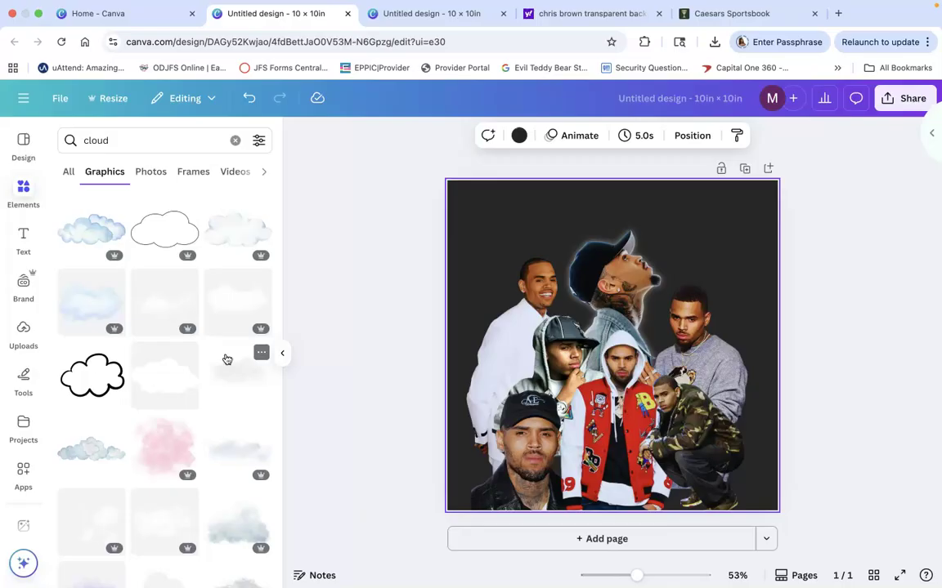
Try the soft lavender-white cloud graphic over the lower part of the collage and delete it both times
{"action": "left_click", "coordinate": [242, 452]}
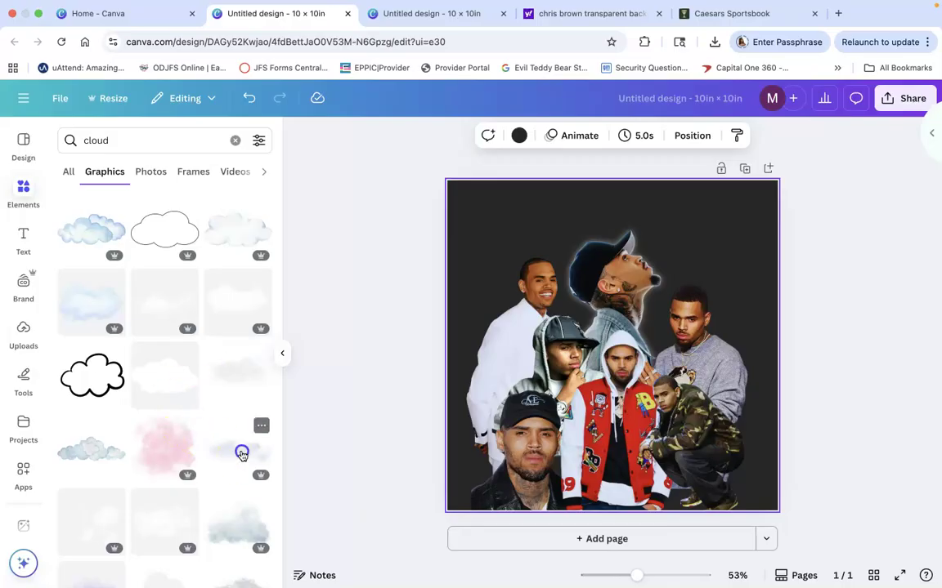
{"action": "left_click_drag", "start_coordinate": [654, 336], "coordinate": [637, 456]}
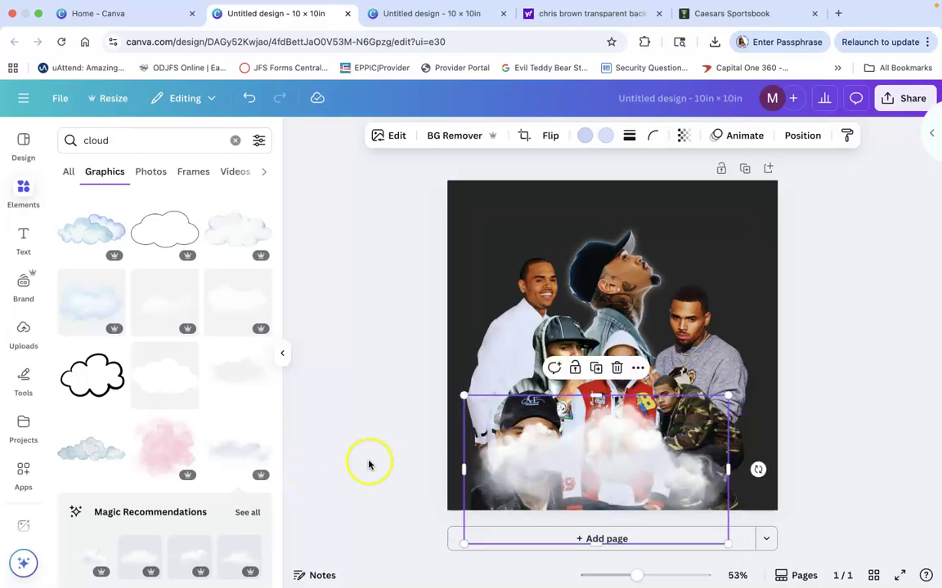
{"action": "key", "text": "Delete"}
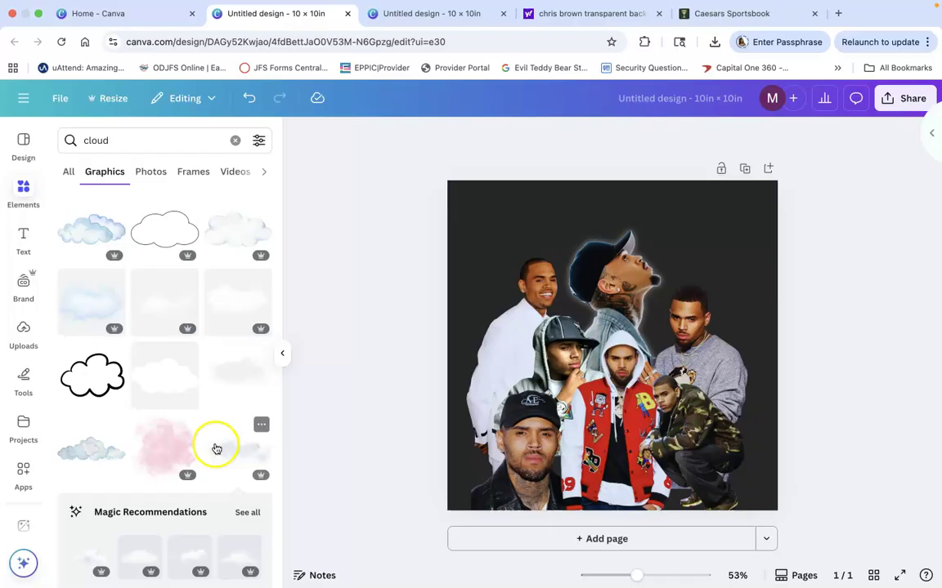
{"action": "left_click", "coordinate": [228, 450]}
{"action": "left_click_drag", "start_coordinate": [630, 339], "coordinate": [641, 507]}
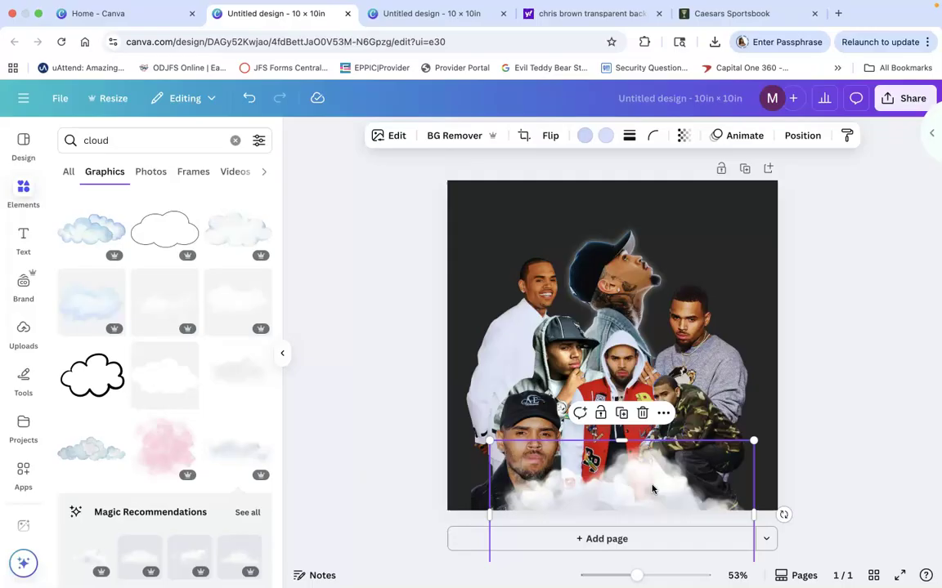
{"action": "key", "text": "Delete"}
Try the blue-grey watercolour cloud graphic on the collage, delete it, and look through more cloud graphics
{"action": "left_click", "coordinate": [81, 458]}
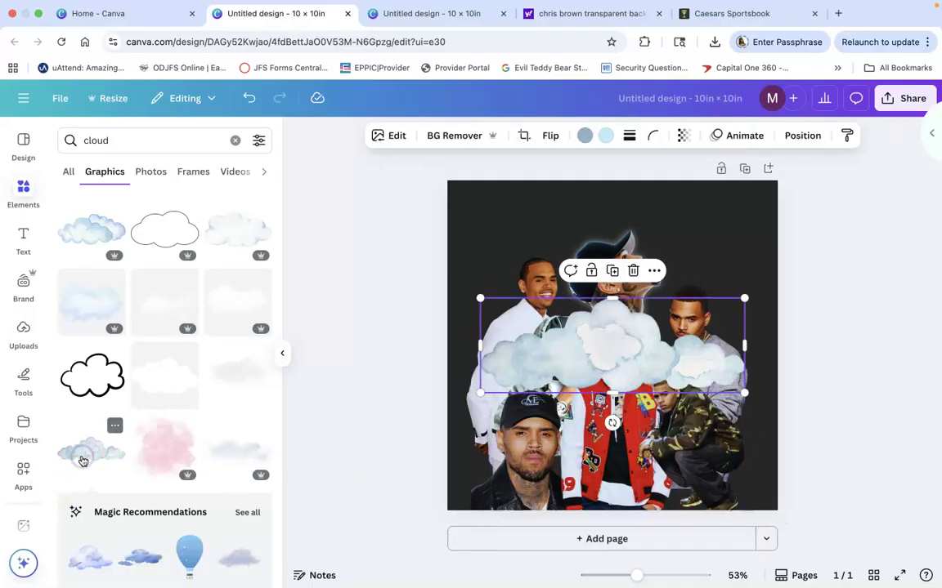
{"action": "key", "text": "Delete"}
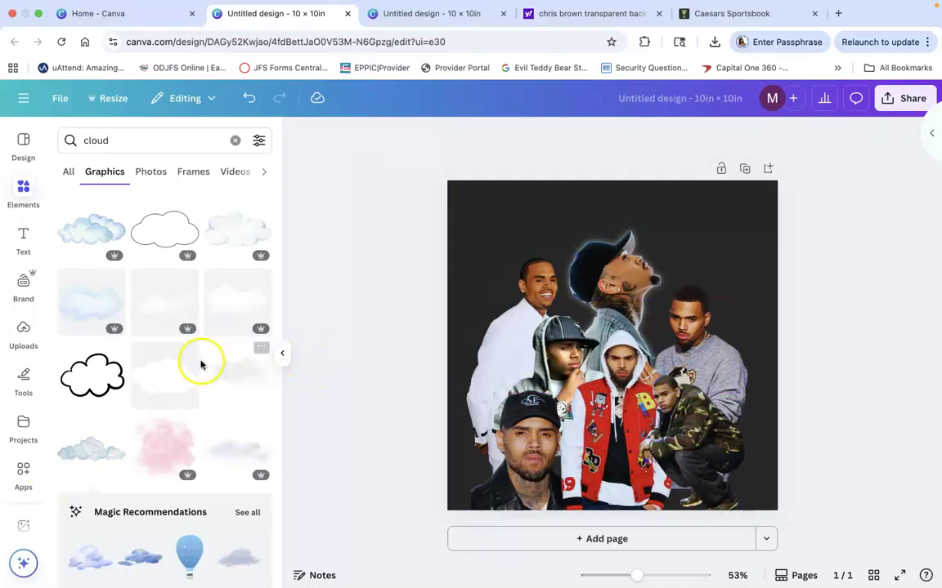
{"action": "scroll", "coordinate": [201, 366], "scroll_direction": "down", "scroll_amount": 2}
{"action": "scroll", "coordinate": [201, 365], "scroll_direction": "down", "scroll_amount": 5}
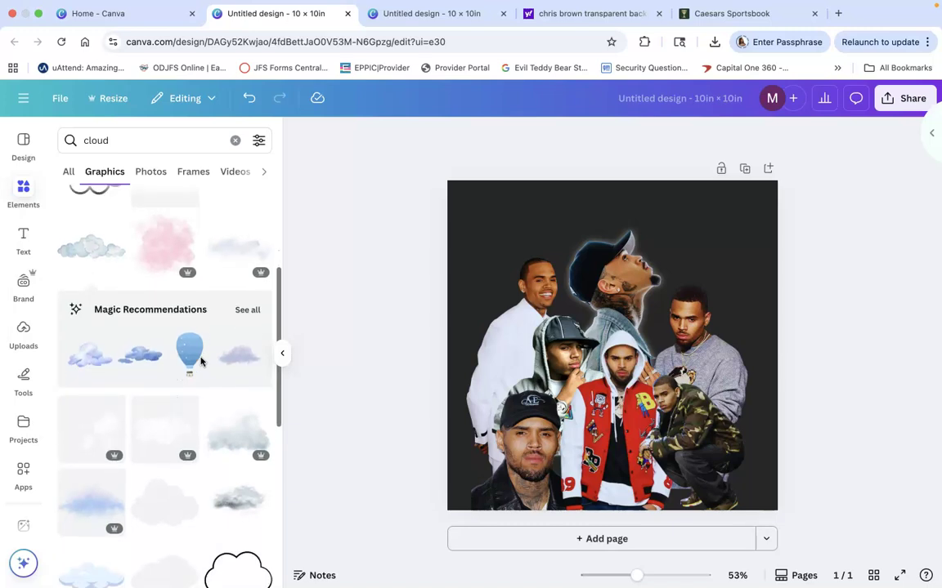
{"action": "scroll", "coordinate": [201, 362], "scroll_direction": "down", "scroll_amount": 8}
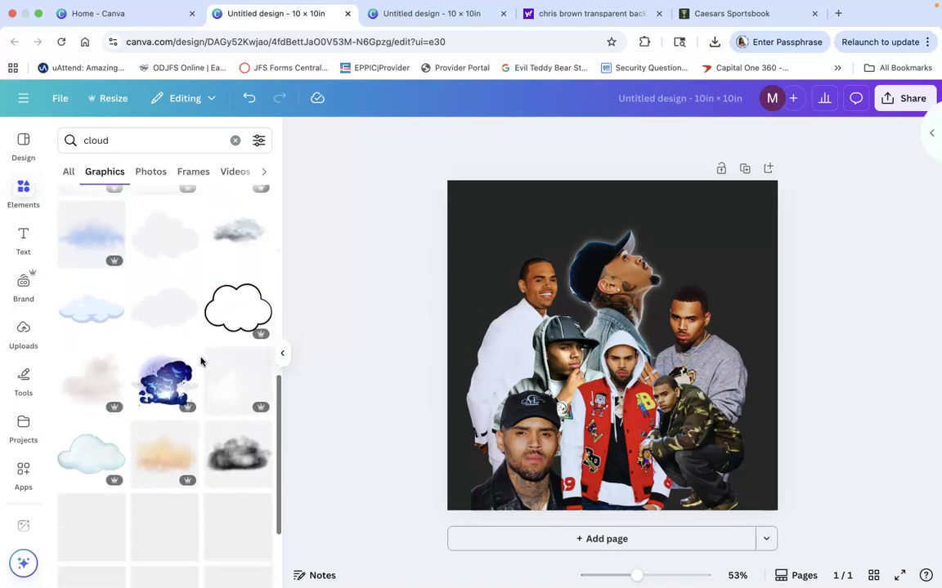
{"action": "scroll", "coordinate": [201, 362], "scroll_direction": "up", "scroll_amount": 8}
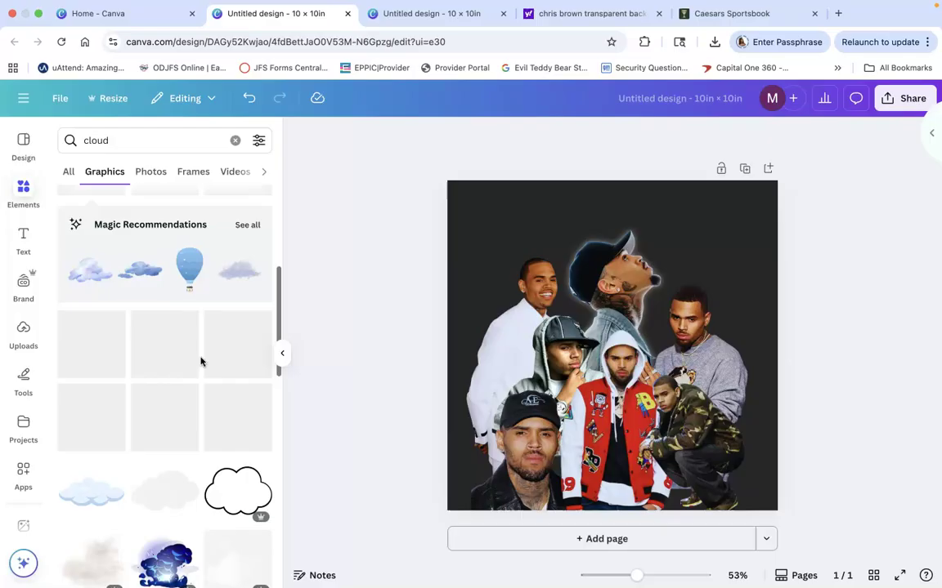
{"action": "scroll", "coordinate": [201, 362], "scroll_direction": "up", "scroll_amount": 1}
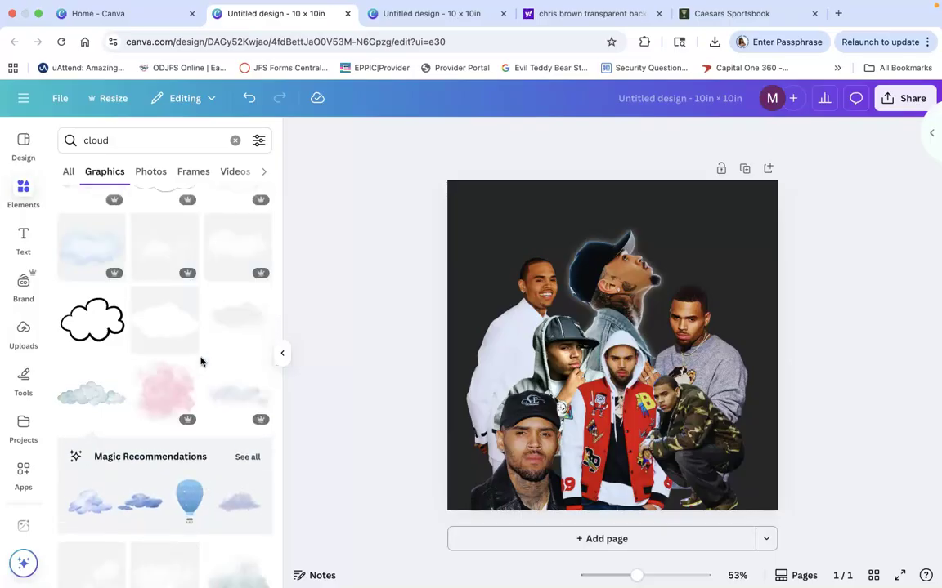
{"action": "scroll", "coordinate": [201, 362], "scroll_direction": "up", "scroll_amount": 2}
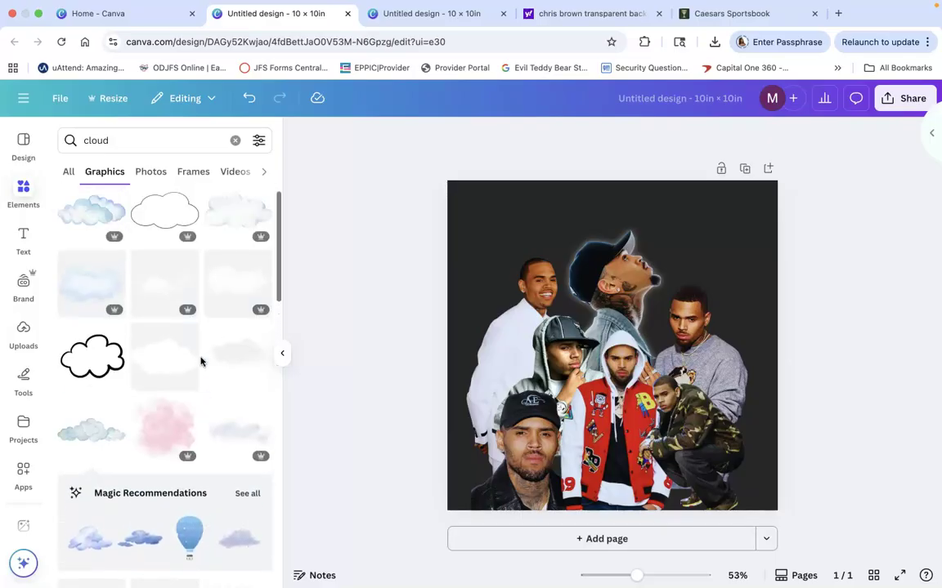
Replace the element search with "white paint splash"
{"action": "left_click", "coordinate": [139, 132]}
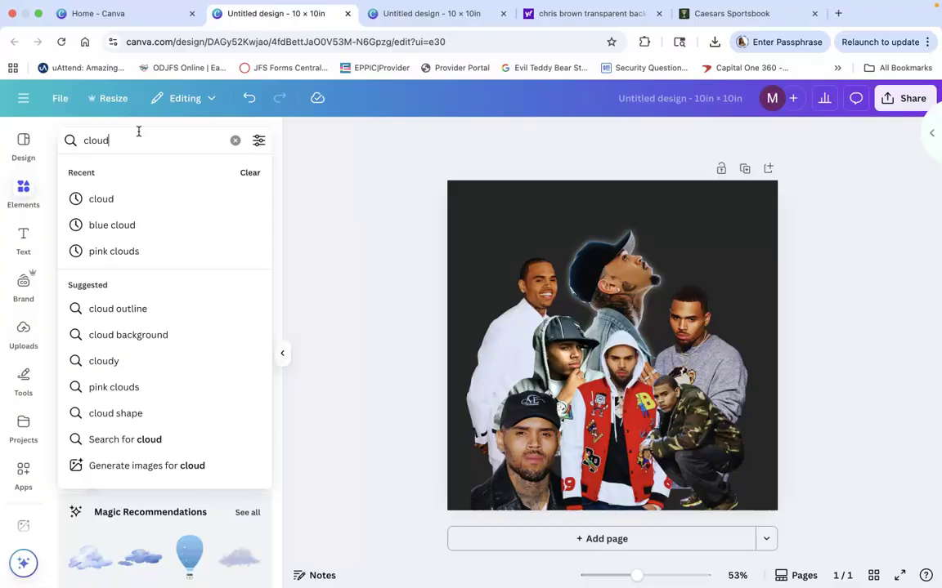
{"action": "key", "text": "BackSpace"}
{"action": "key", "text": "BackSpace"}
{"action": "key", "text": "BackSpace"}
{"action": "key", "text": "BackSpace"}
{"action": "type", "text": "wh"}
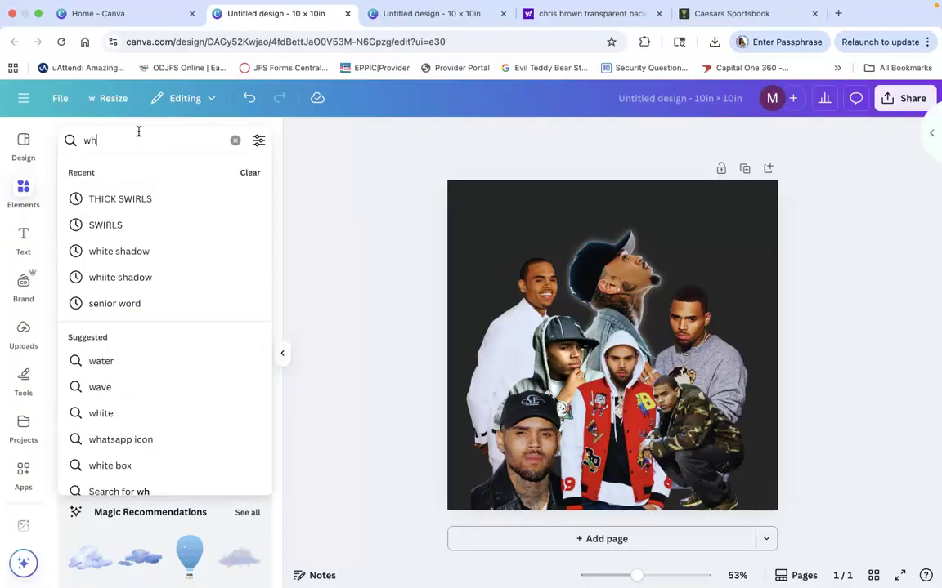
{"action": "type", "text": "ite "}
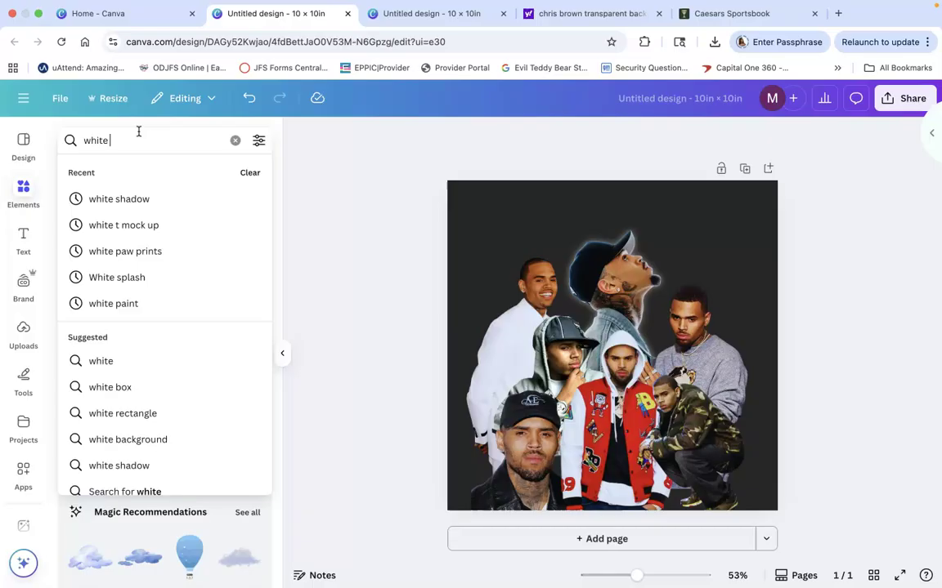
{"action": "type", "text": "paint splash"}
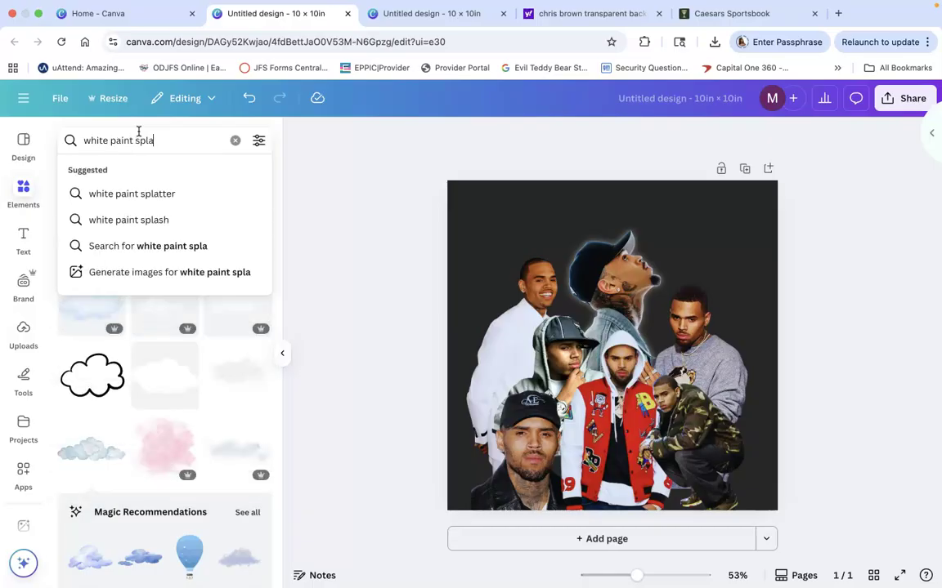
{"action": "key", "text": "Return"}
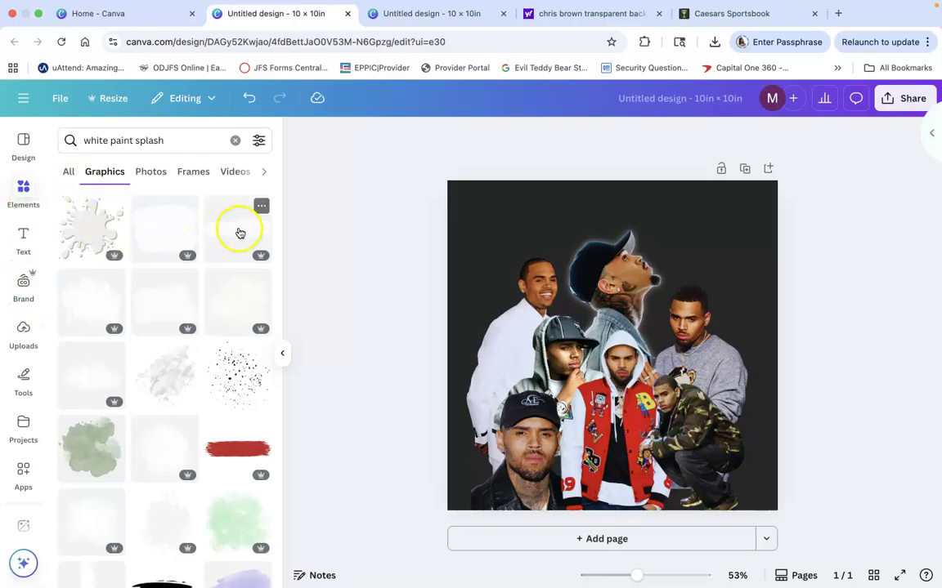
Try the translucent white brush-stroke graphic near the top of the collage and delete it
{"action": "left_click", "coordinate": [239, 233]}
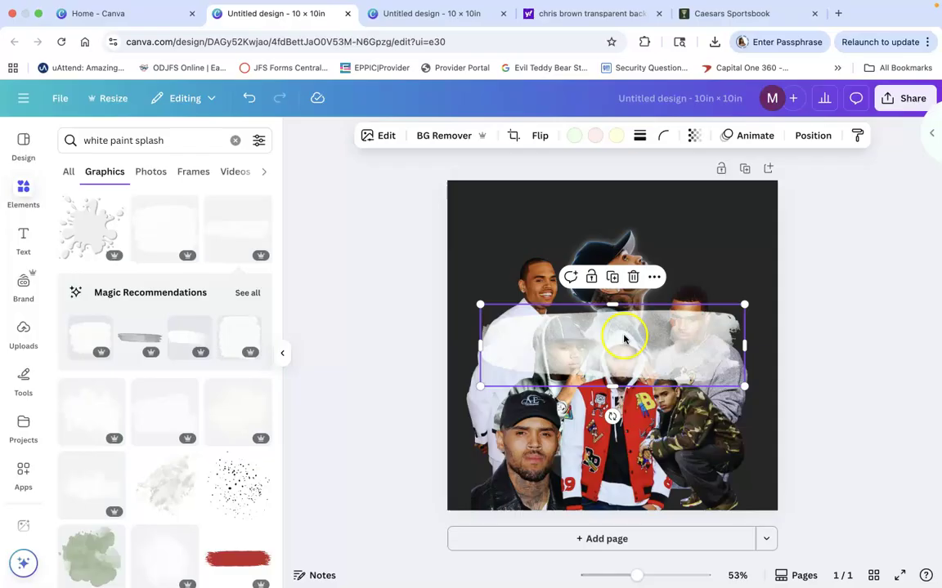
{"action": "mouse_move", "coordinate": [624, 339]}
{"action": "left_mouse_down"}
{"action": "mouse_move", "coordinate": [599, 283]}
{"action": "mouse_move", "coordinate": [590, 216]}
{"action": "left_mouse_up"}
{"action": "key", "text": "Delete"}
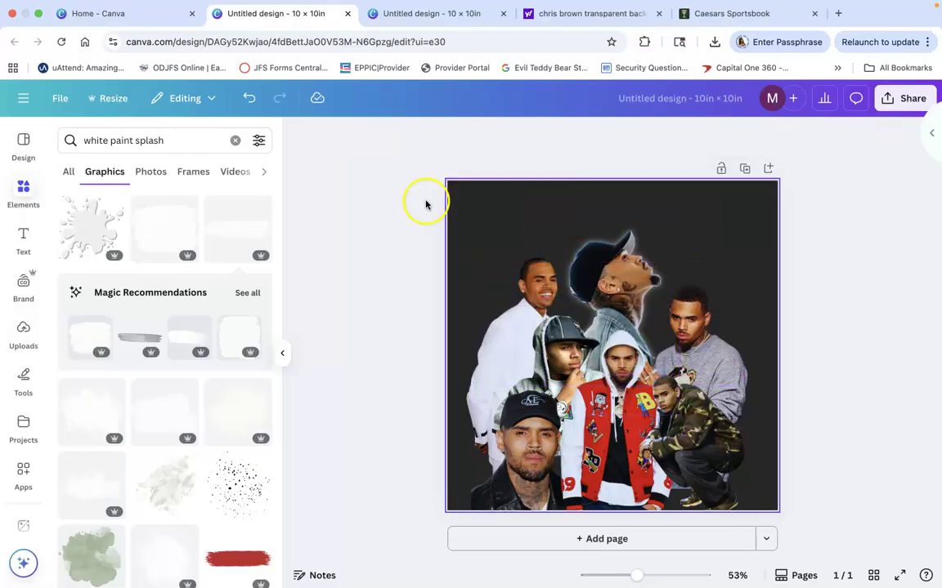
Try the solid white dry-brush graphic and the grey brush-stroke graphic with one colour changed to near-white, and delete both
{"action": "left_click", "coordinate": [185, 338]}
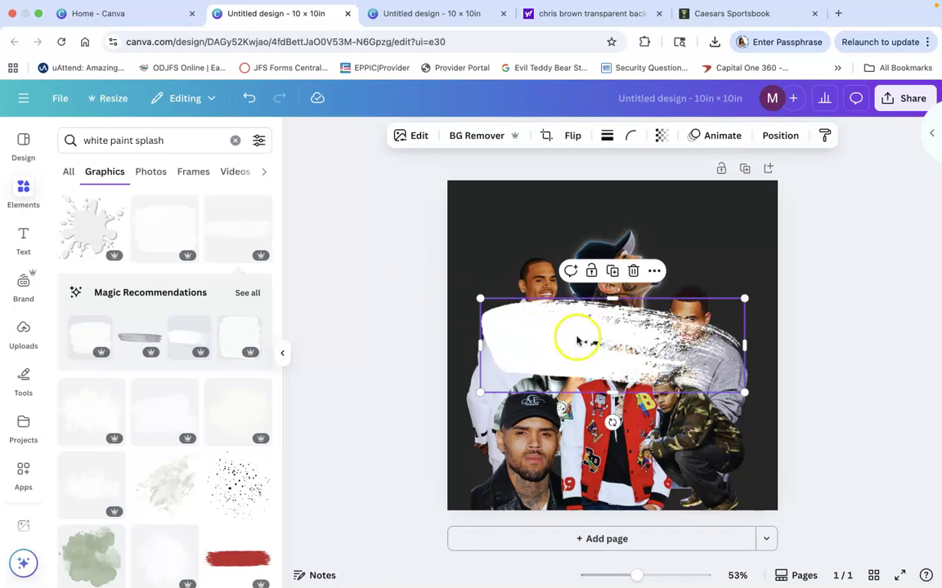
{"action": "left_click", "coordinate": [141, 336]}
{"action": "mouse_move", "coordinate": [574, 345]}
{"action": "left_mouse_down"}
{"action": "mouse_move", "coordinate": [652, 238]}
{"action": "mouse_move", "coordinate": [625, 233]}
{"action": "left_mouse_up"}
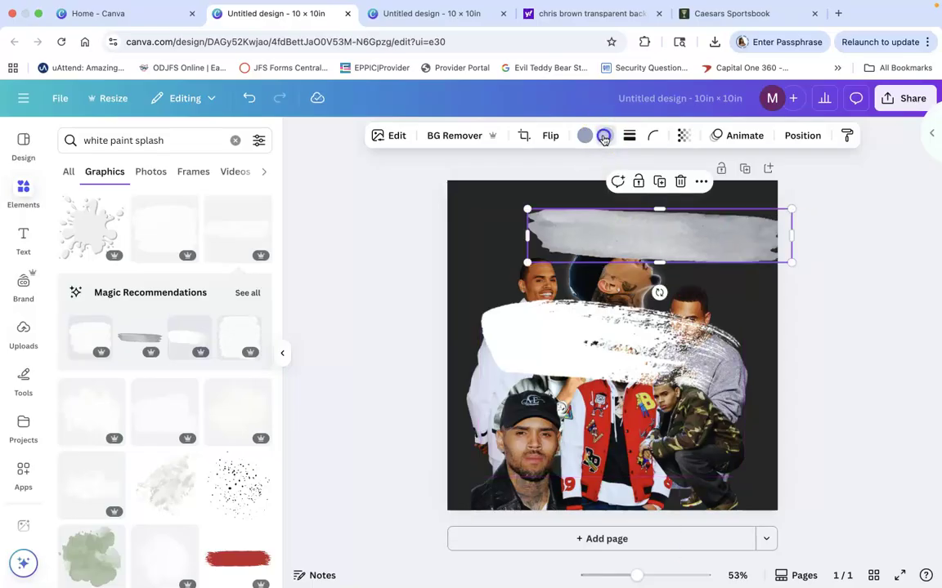
{"action": "left_click", "coordinate": [605, 135]}
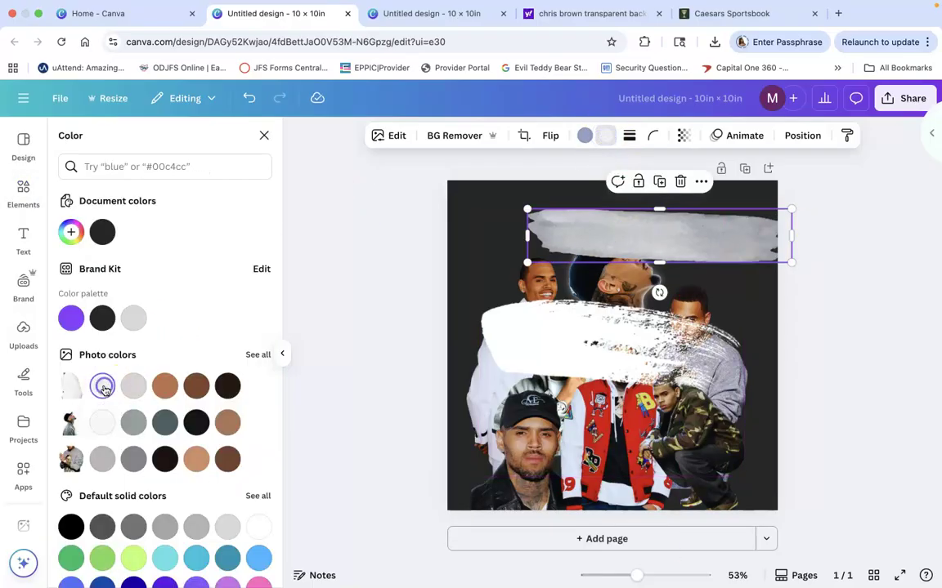
{"action": "left_click", "coordinate": [102, 427]}
{"action": "left_click", "coordinate": [633, 221]}
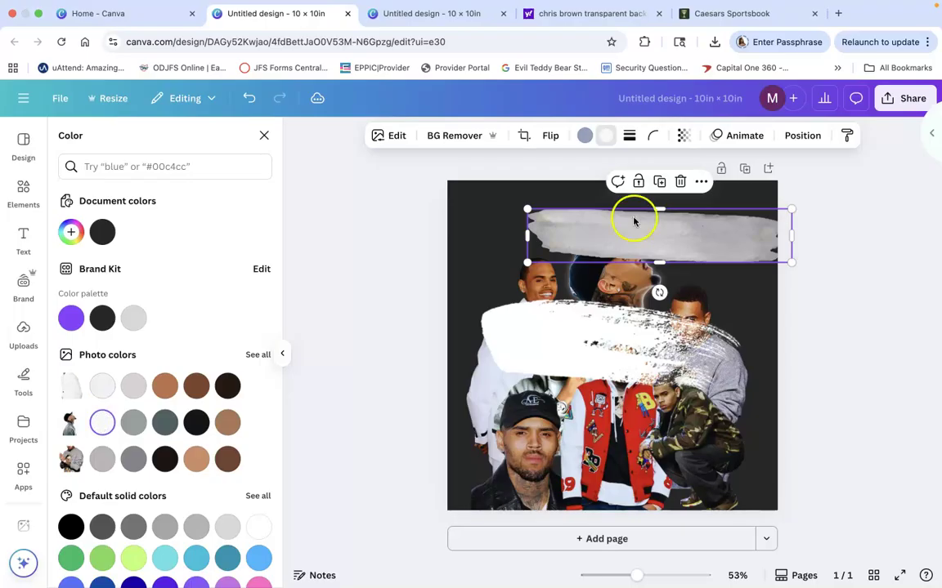
{"action": "key", "text": "Delete"}
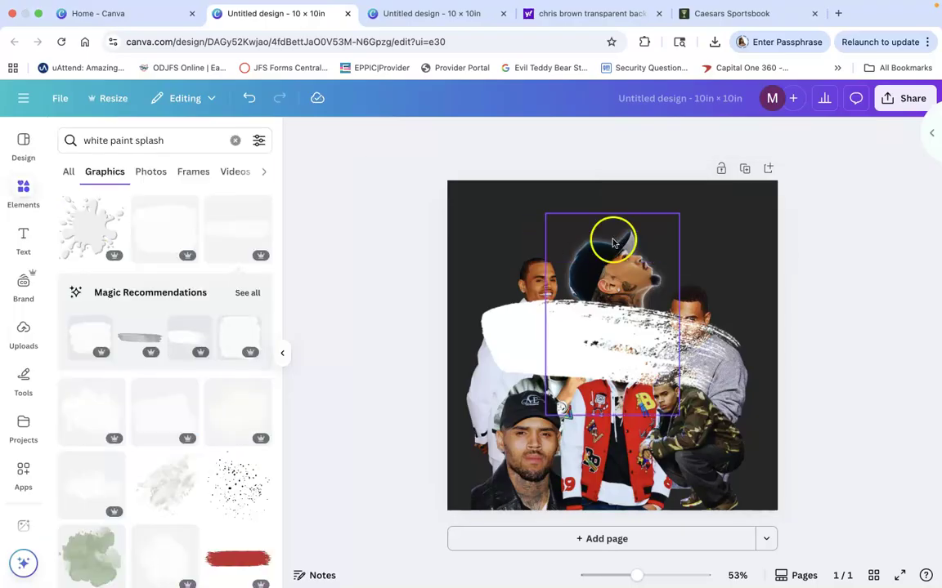
{"action": "left_click", "coordinate": [596, 331]}
{"action": "key", "text": "Delete"}
Try the translucent white brush-stroke graphic across the middle of the collage
{"action": "left_click", "coordinate": [161, 364]}
{"action": "scroll", "coordinate": [162, 350], "scroll_direction": "down", "scroll_amount": 1}
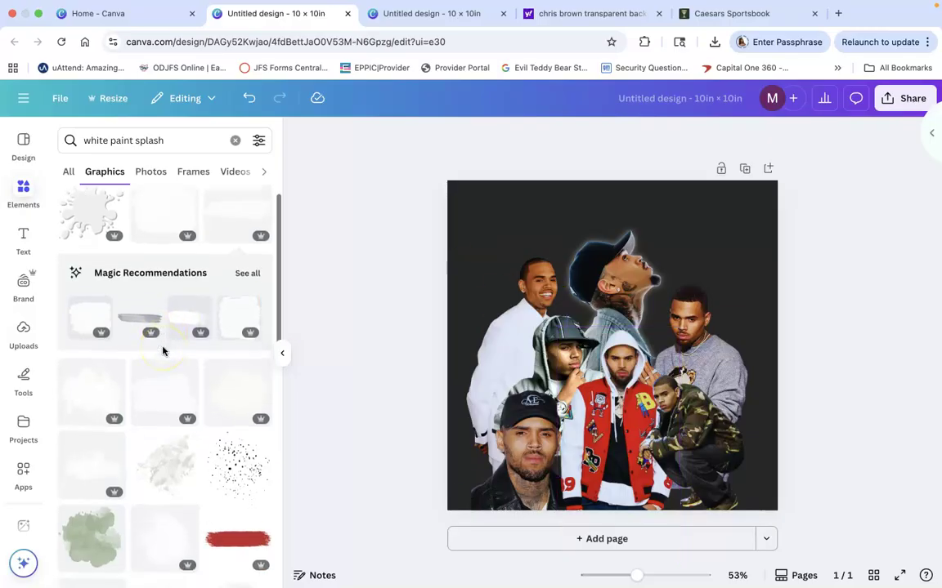
{"action": "scroll", "coordinate": [162, 350], "scroll_direction": "up", "scroll_amount": 1}
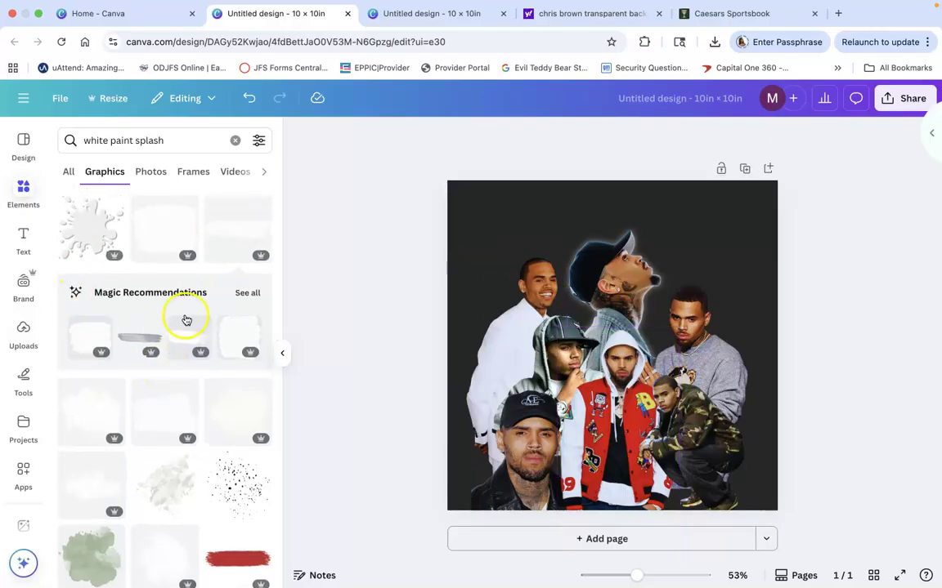
{"action": "left_click", "coordinate": [246, 233]}
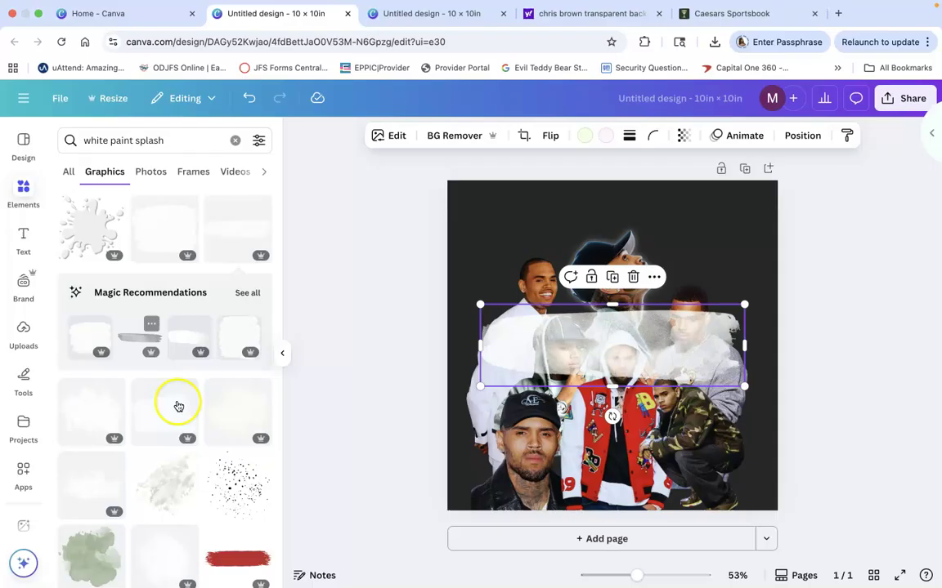
Add the red brush-stroke graphic to the collage and recolour it with the near-white photo colour
{"action": "scroll", "coordinate": [179, 406], "scroll_direction": "down", "scroll_amount": 5}
{"action": "scroll", "coordinate": [178, 407], "scroll_direction": "down", "scroll_amount": 2}
{"action": "left_click", "coordinate": [235, 347]}
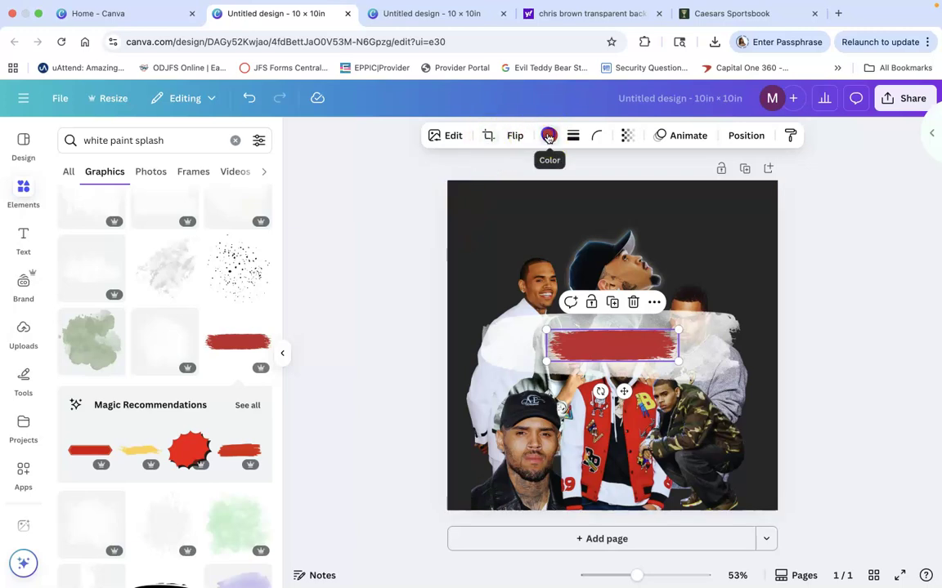
{"action": "left_click", "coordinate": [549, 136]}
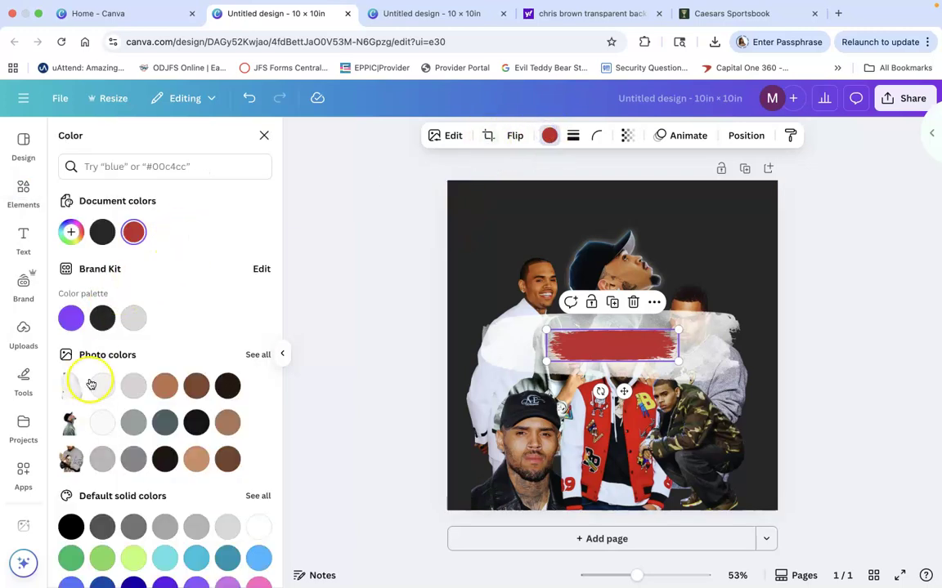
{"action": "left_click", "coordinate": [102, 421]}
Delete the translucent brush stroke and place the enlarged solid white stroke along the collage's lower edge
{"action": "mouse_move", "coordinate": [630, 352]}
{"action": "left_mouse_down"}
{"action": "mouse_move", "coordinate": [562, 296]}
{"action": "mouse_move", "coordinate": [558, 241]}
{"action": "mouse_move", "coordinate": [581, 376]}
{"action": "mouse_move", "coordinate": [619, 457]}
{"action": "mouse_move", "coordinate": [685, 442]}
{"action": "mouse_move", "coordinate": [789, 393]}
{"action": "left_mouse_up"}
{"action": "left_click", "coordinate": [684, 361]}
{"action": "key", "text": "Delete"}
{"action": "mouse_move", "coordinate": [731, 445]}
{"action": "left_mouse_down"}
{"action": "mouse_move", "coordinate": [677, 494]}
{"action": "mouse_move", "coordinate": [678, 507]}
{"action": "left_mouse_up"}
Try the black-cap portrait slightly higher above the white brush stroke and lower it again
{"action": "left_click_drag", "start_coordinate": [533, 414], "coordinate": [536, 391]}
{"action": "left_click", "coordinate": [563, 320]}
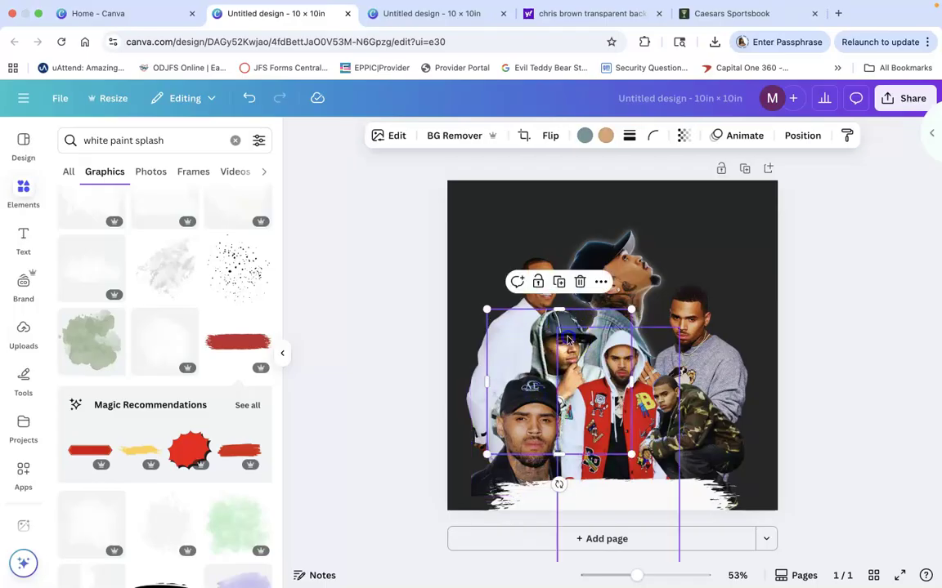
{"action": "left_click", "coordinate": [768, 336]}
{"action": "left_click", "coordinate": [536, 447]}
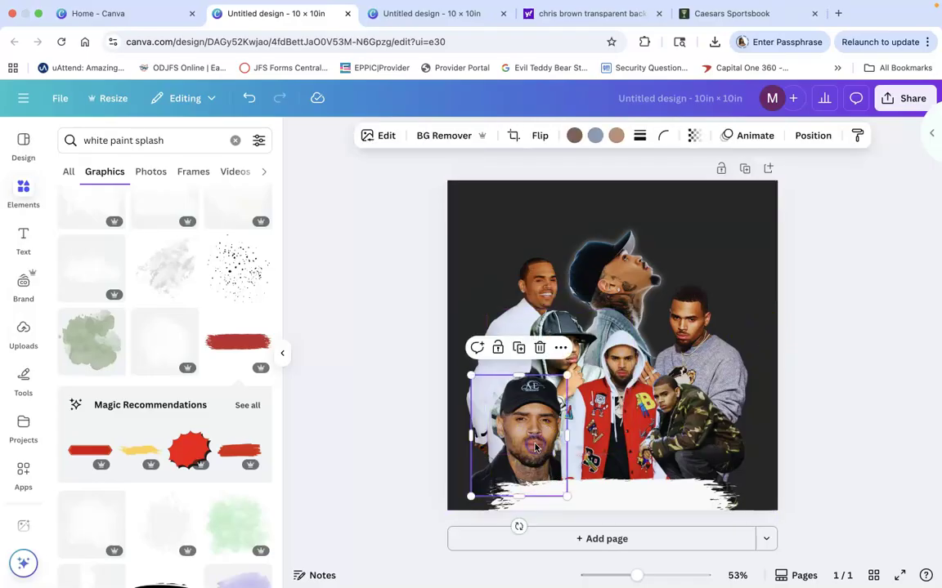
{"action": "left_click_drag", "start_coordinate": [534, 451], "coordinate": [535, 455]}
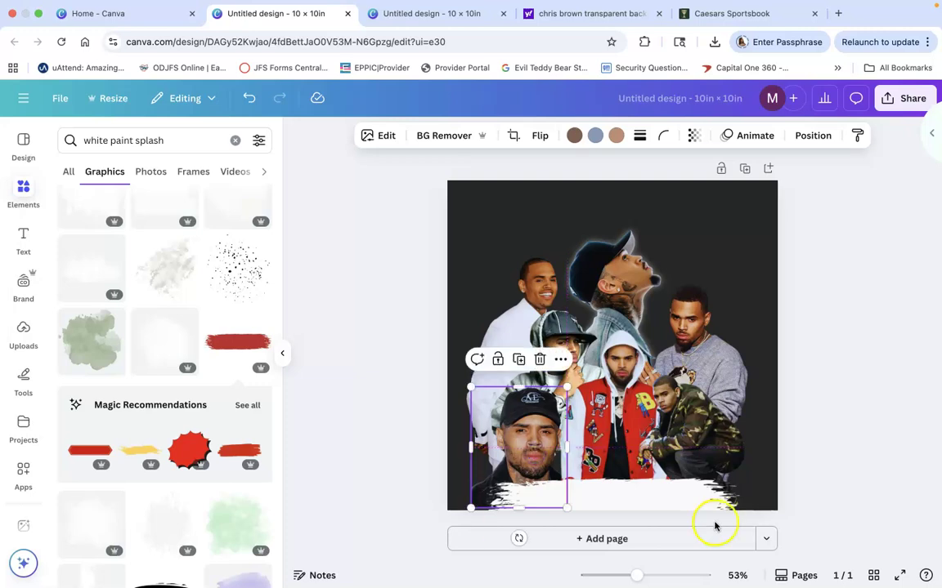
Nudge the white brush stroke along the page's lower edge and rest the black-cap portrait on that edge
{"action": "left_click", "coordinate": [690, 507]}
{"action": "mouse_move", "coordinate": [690, 507]}
{"action": "left_mouse_down"}
{"action": "mouse_move", "coordinate": [704, 497]}
{"action": "mouse_move", "coordinate": [698, 503]}
{"action": "left_mouse_up"}
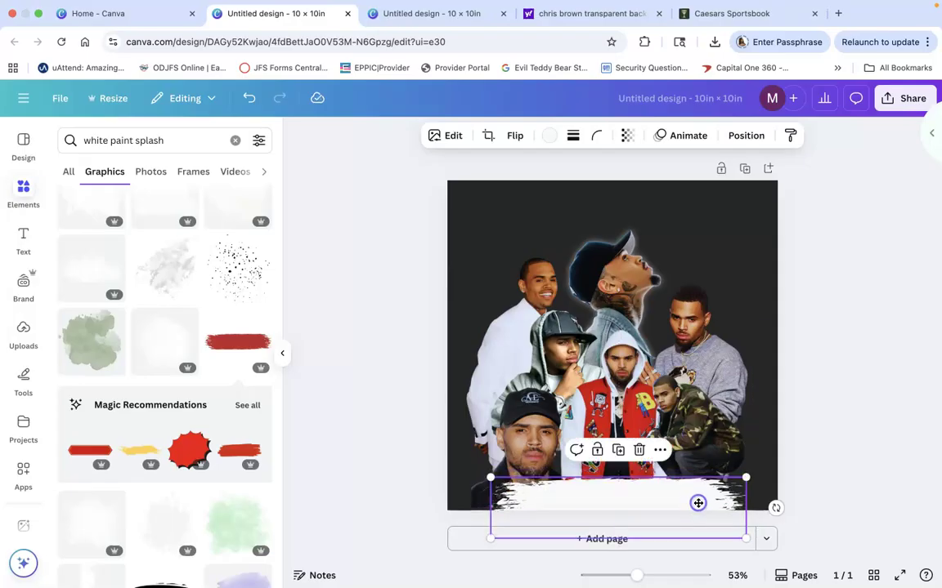
{"action": "left_click", "coordinate": [533, 430]}
{"action": "left_click_drag", "start_coordinate": [533, 430], "coordinate": [530, 436]}
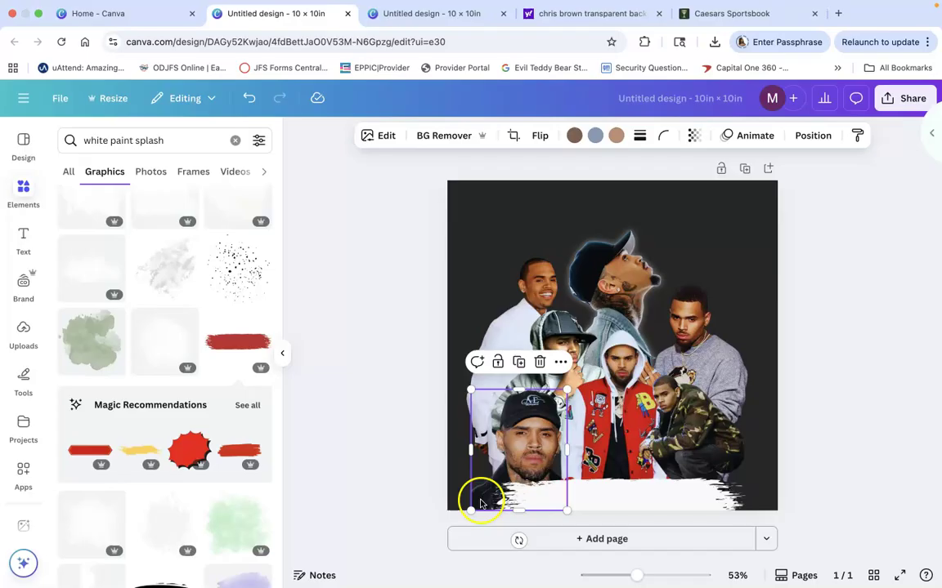
Enlarge the white brush stroke to nearly the page width, try it above the portraits, and return it to the lower edge
{"action": "left_click", "coordinate": [576, 492]}
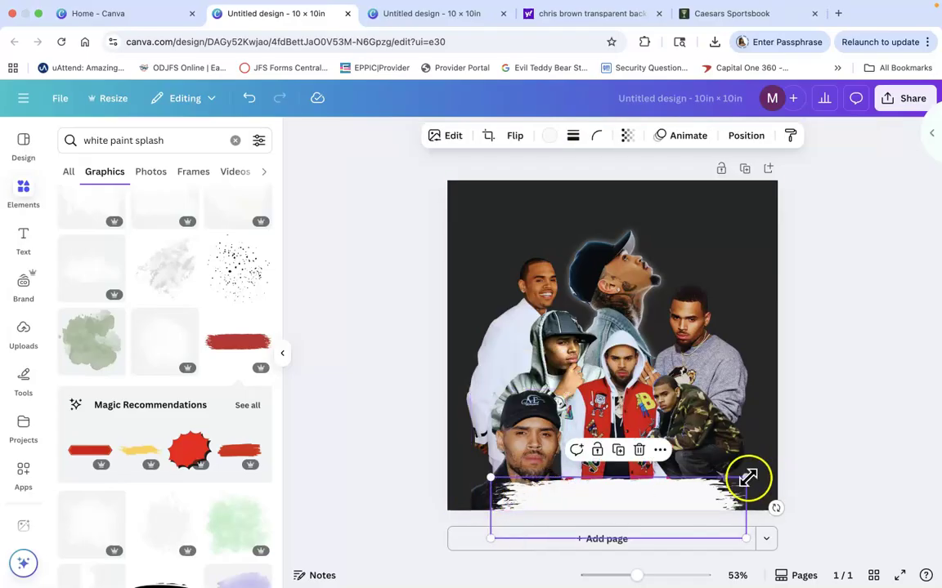
{"action": "left_click_drag", "start_coordinate": [747, 478], "coordinate": [780, 472]}
{"action": "left_click_drag", "start_coordinate": [694, 496], "coordinate": [625, 240]}
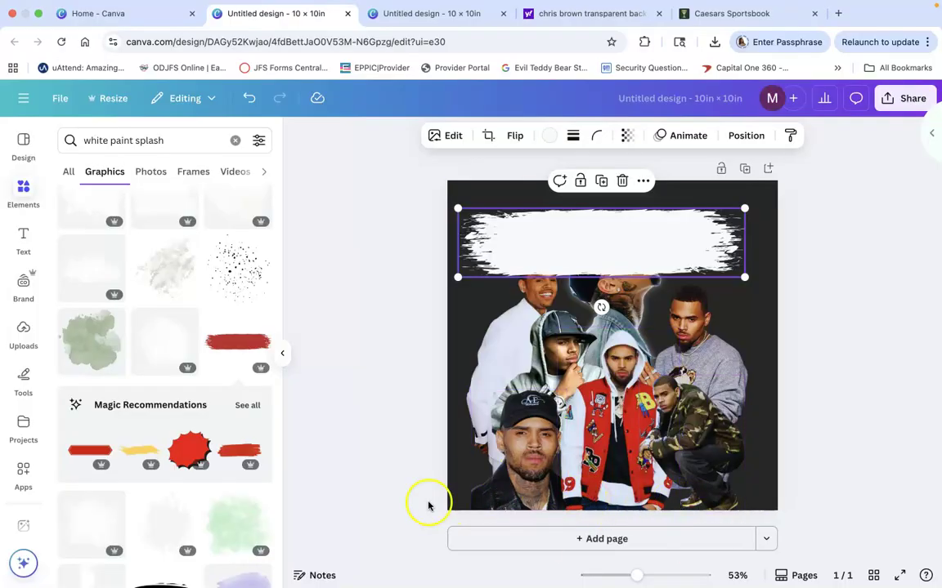
{"action": "left_click_drag", "start_coordinate": [685, 243], "coordinate": [691, 502]}
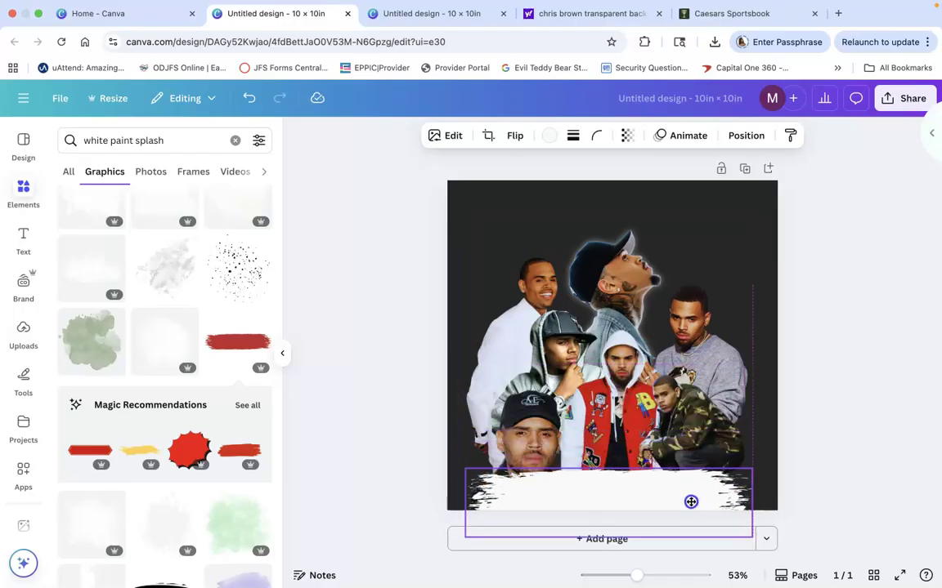
{"action": "mouse_move", "coordinate": [691, 502]}
{"action": "left_mouse_down"}
{"action": "mouse_move", "coordinate": [685, 446]}
{"action": "mouse_move", "coordinate": [660, 462]}
{"action": "mouse_move", "coordinate": [666, 517]}
{"action": "left_mouse_up"}
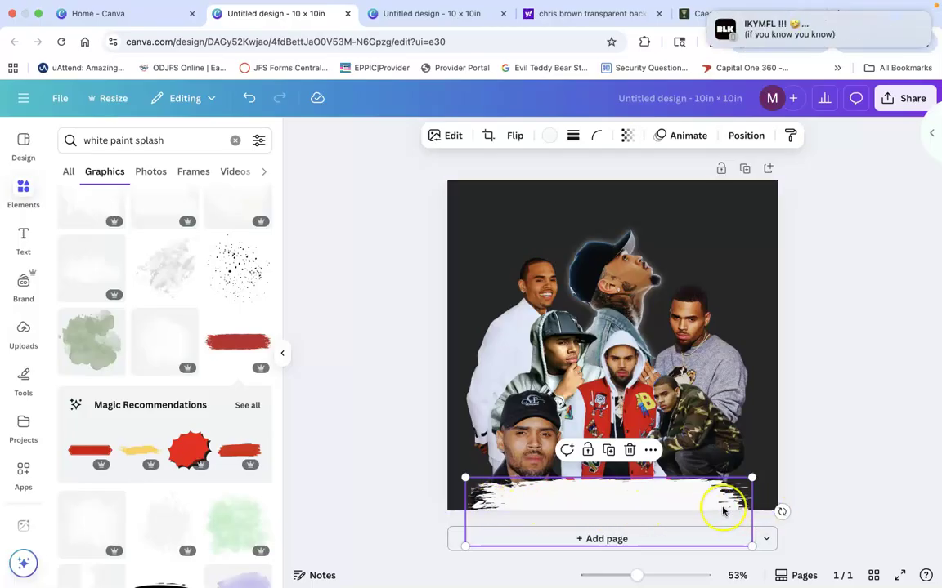
Try the white brush stroke over the lower portraits and at the page top, and place it partly off the lower page edge
{"action": "mouse_move", "coordinate": [722, 510]}
{"action": "left_mouse_down"}
{"action": "mouse_move", "coordinate": [716, 452]}
{"action": "mouse_move", "coordinate": [708, 483]}
{"action": "mouse_move", "coordinate": [708, 474]}
{"action": "left_mouse_up"}
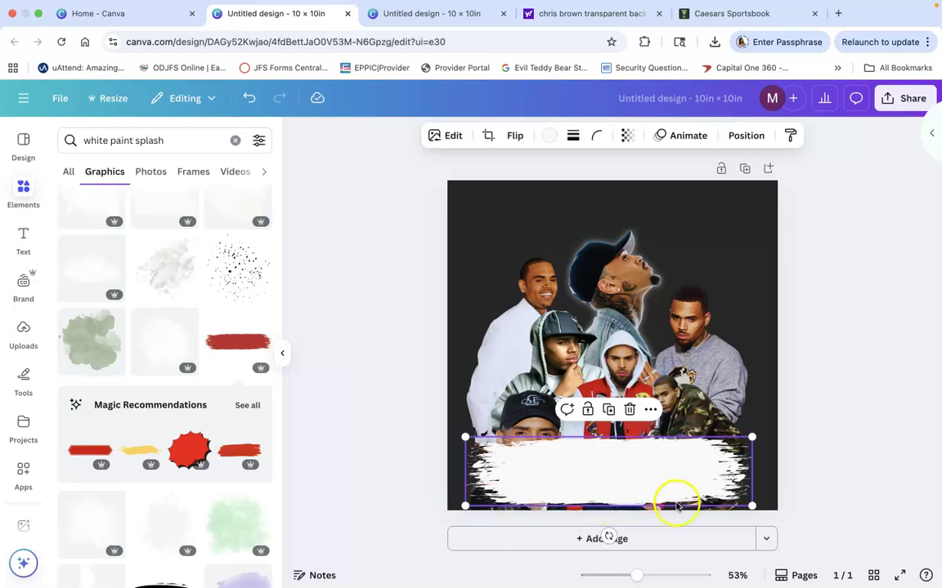
{"action": "mouse_move", "coordinate": [603, 473]}
{"action": "left_mouse_down"}
{"action": "mouse_move", "coordinate": [605, 500]}
{"action": "mouse_move", "coordinate": [591, 504]}
{"action": "mouse_move", "coordinate": [596, 466]}
{"action": "left_mouse_up"}
{"action": "left_click_drag", "start_coordinate": [548, 493], "coordinate": [556, 189]}
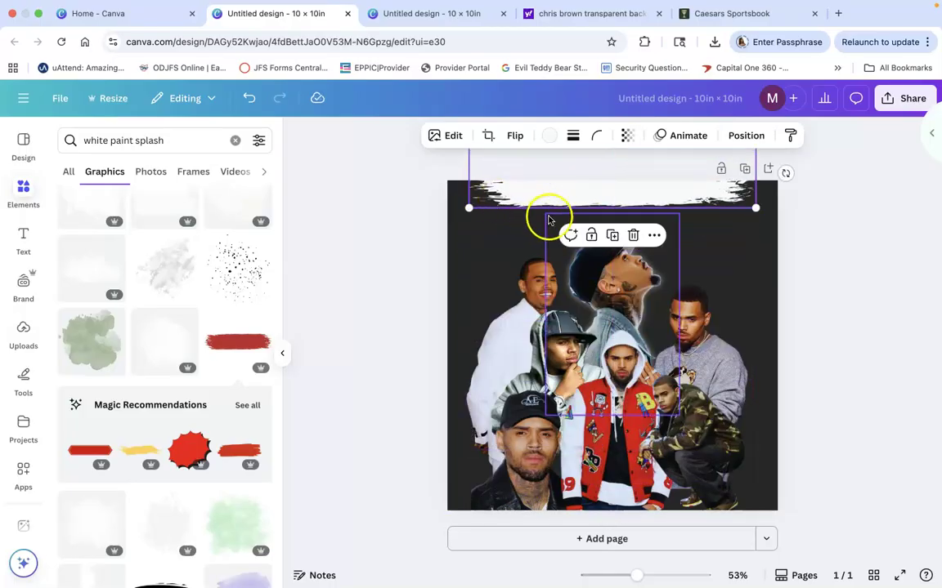
{"action": "left_click", "coordinate": [485, 239]}
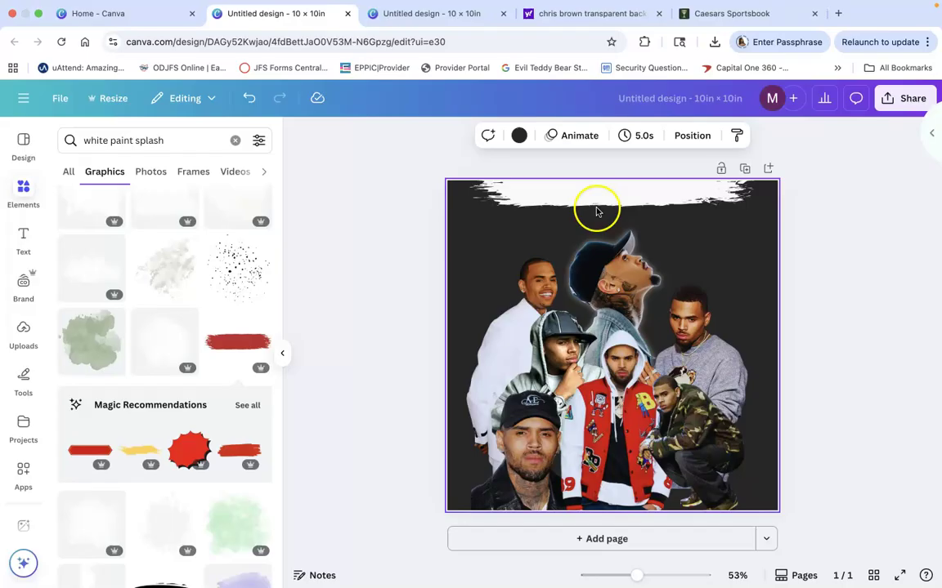
{"action": "mouse_move", "coordinate": [650, 199]}
{"action": "left_mouse_down"}
{"action": "mouse_move", "coordinate": [644, 542]}
{"action": "mouse_move", "coordinate": [633, 537]}
{"action": "mouse_move", "coordinate": [652, 541]}
{"action": "left_mouse_up"}
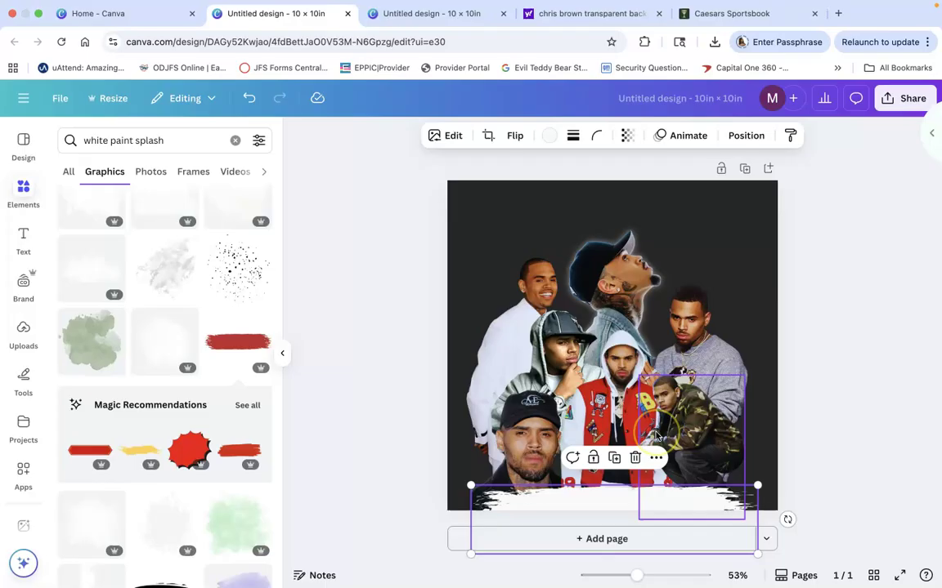
{"action": "left_click", "coordinate": [651, 350]}
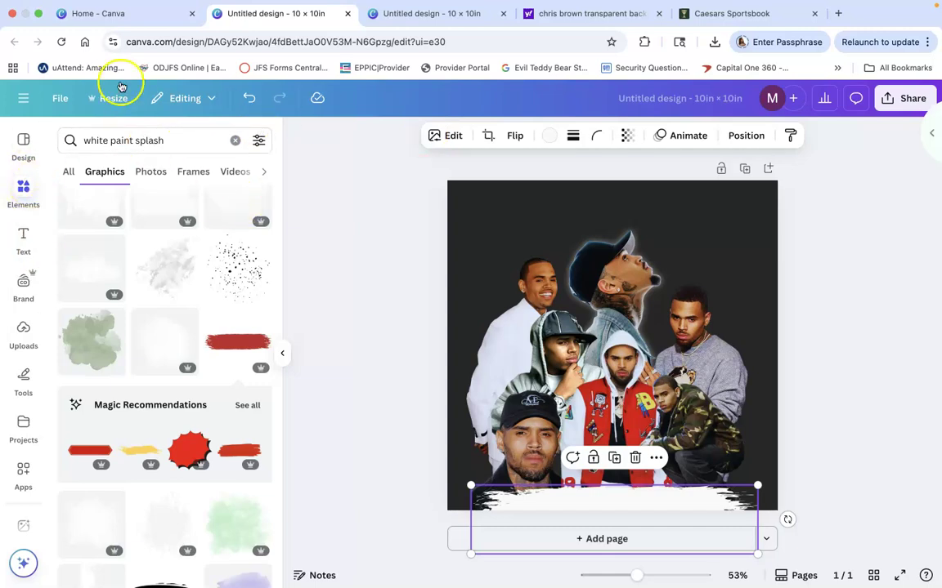
Dismiss the design-creation dialog on the home page, open the blank recent design, and close the sports-news pop-up window
{"action": "left_click", "coordinate": [122, 13]}
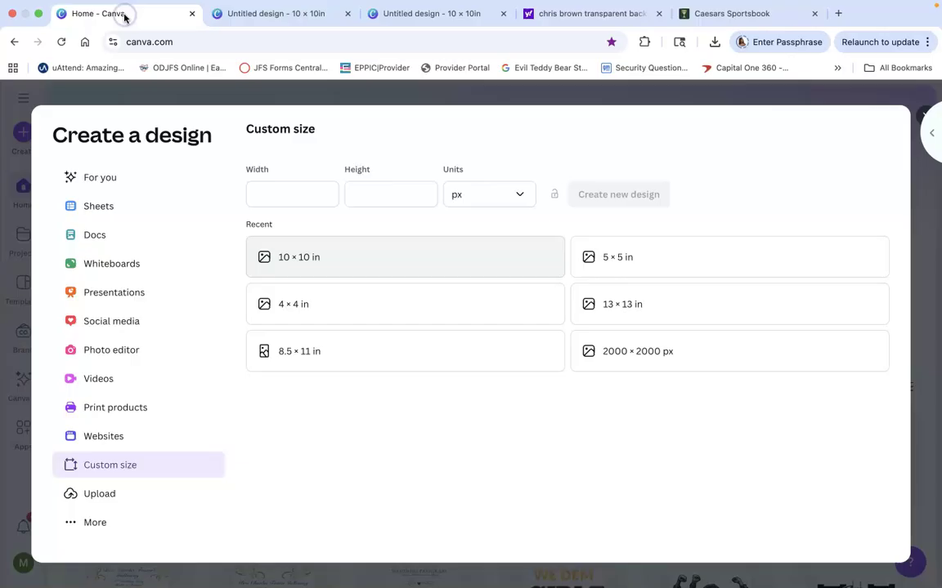
{"action": "left_click", "coordinate": [348, 97]}
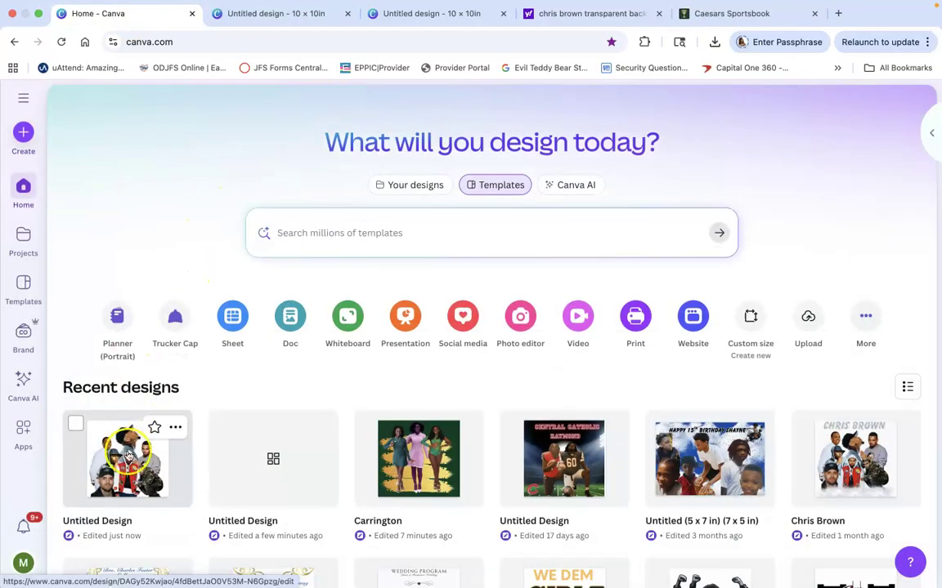
{"action": "scroll", "coordinate": [245, 450], "scroll_direction": "down", "scroll_amount": 3}
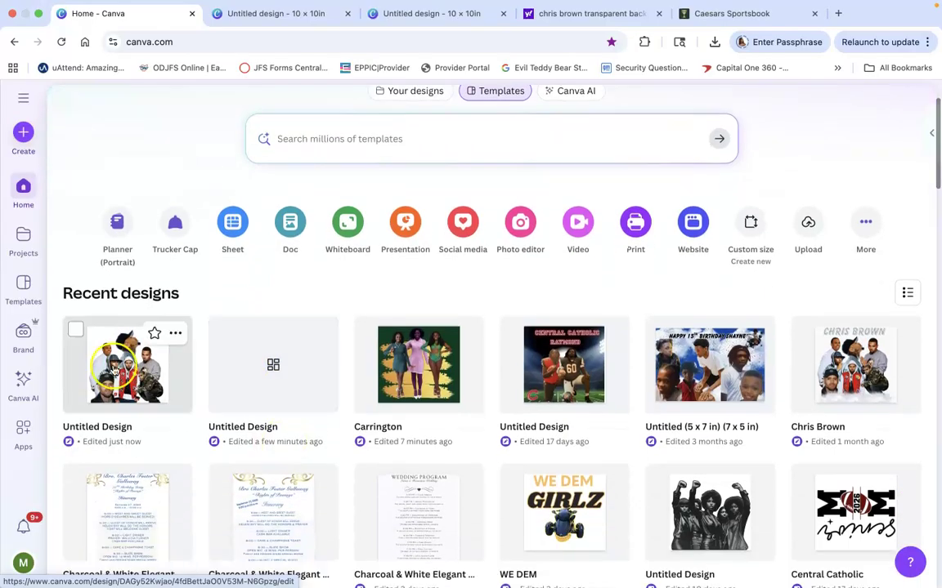
{"action": "left_click", "coordinate": [280, 377]}
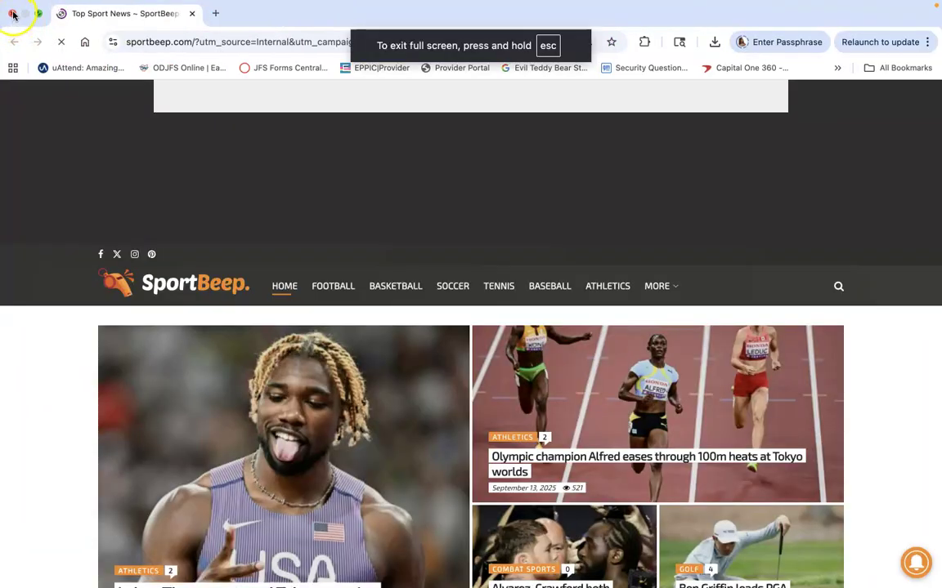
{"action": "left_click", "coordinate": [13, 13]}
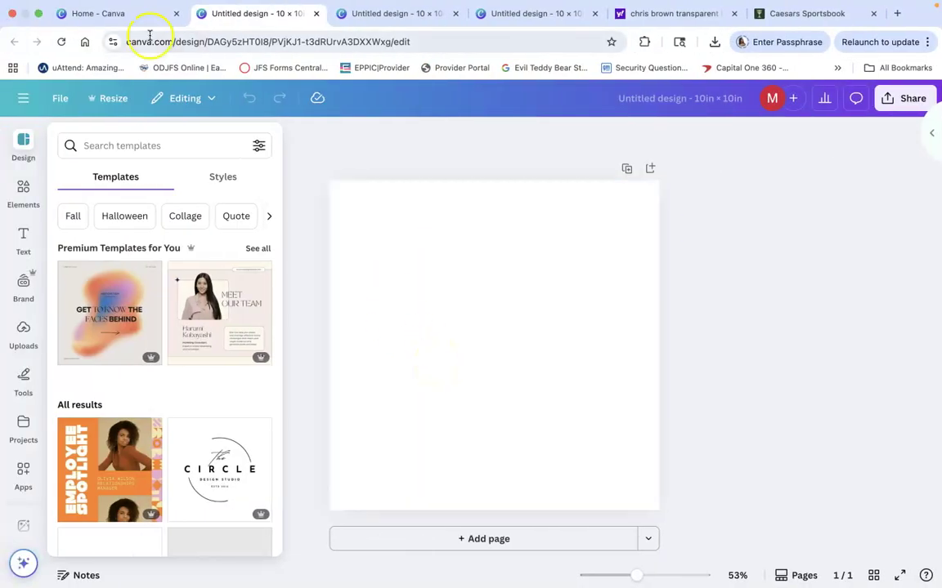
Close the image search, sportsbook and both blank design tabs, leaving the home page and the collage open
{"action": "left_click", "coordinate": [424, 33]}
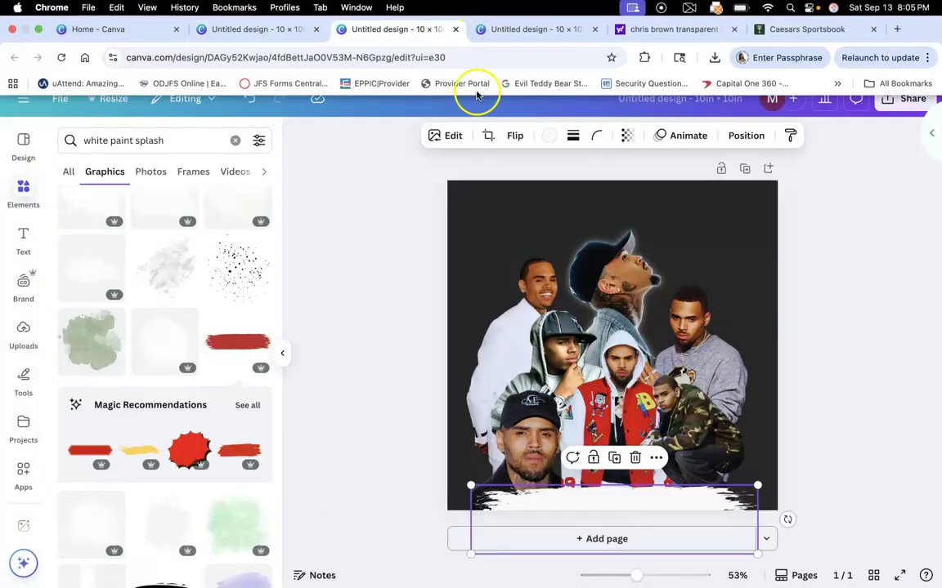
{"action": "left_click", "coordinate": [539, 29]}
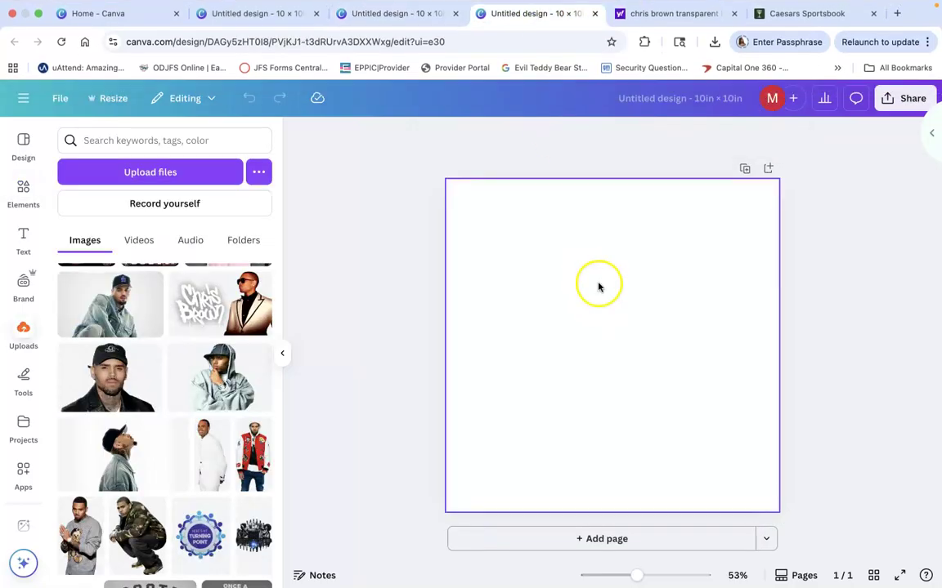
{"action": "left_click", "coordinate": [664, 18]}
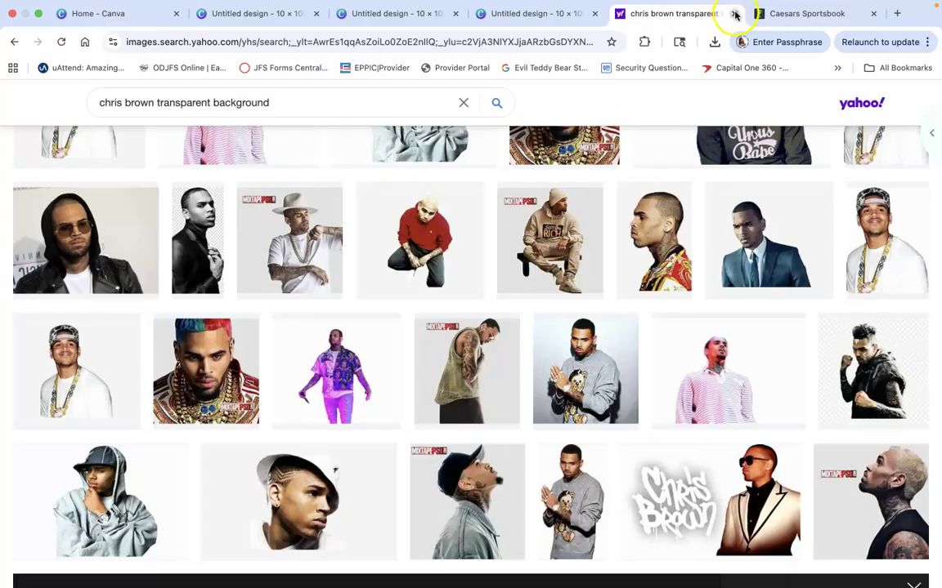
{"action": "left_click", "coordinate": [730, 14]}
{"action": "left_click", "coordinate": [730, 14]}
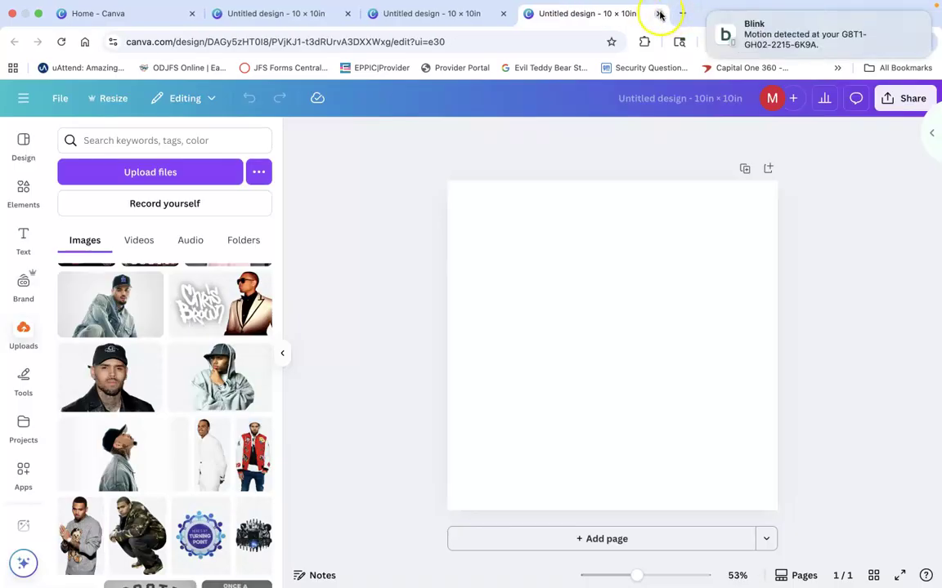
{"action": "left_click", "coordinate": [659, 14]}
{"action": "left_click", "coordinate": [304, 16]}
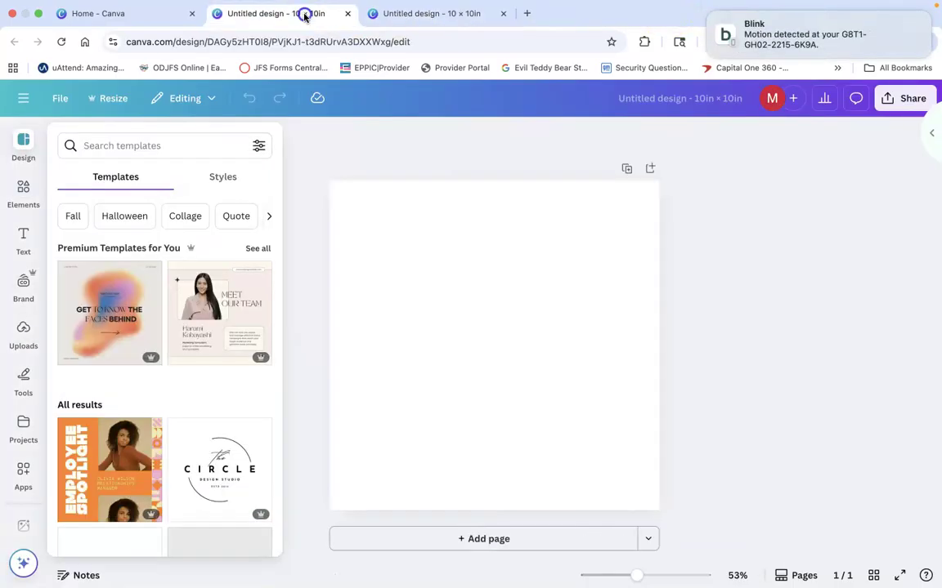
{"action": "left_click", "coordinate": [347, 14]}
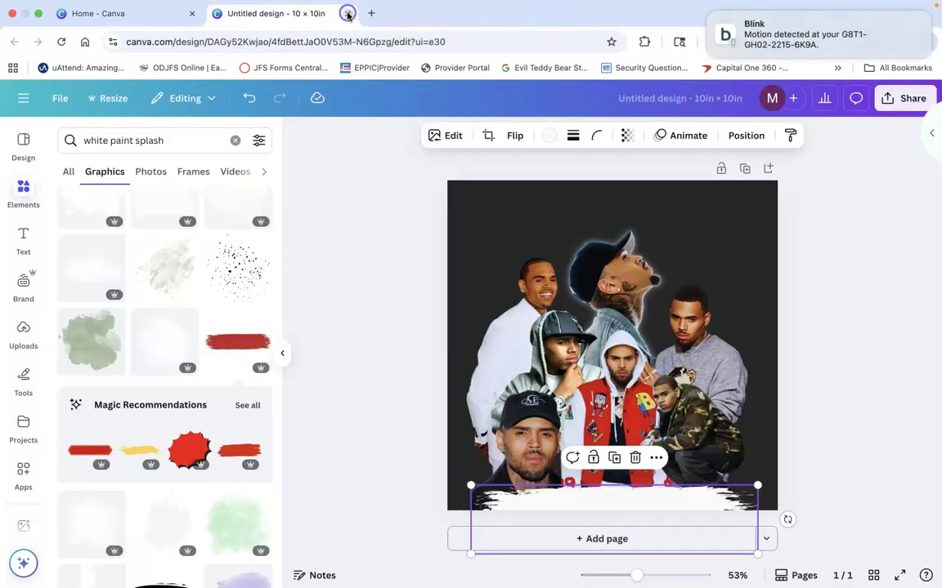
Reopen the dark collage from the recent designs, and open the Chris Brown design to view its first page
{"action": "left_click", "coordinate": [133, 14]}
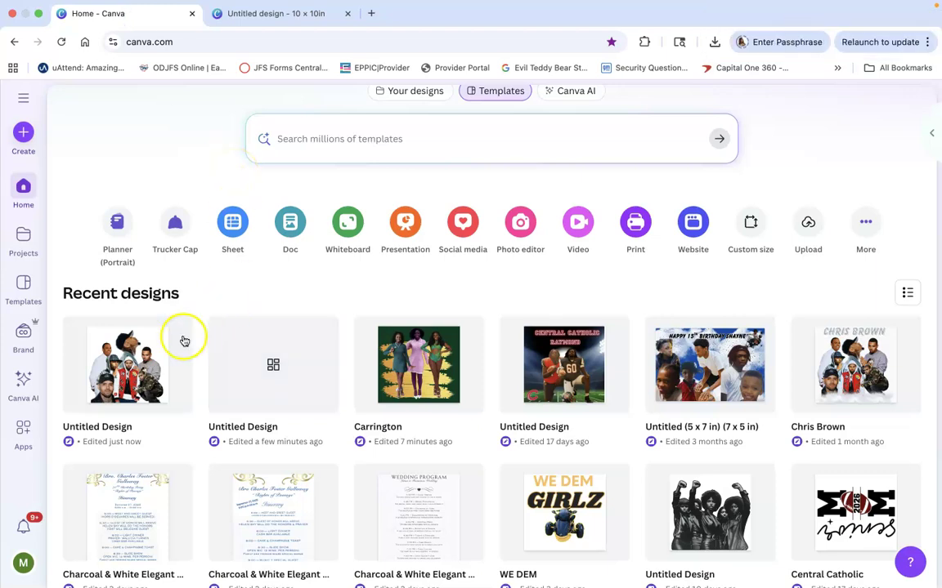
{"action": "left_click", "coordinate": [140, 368]}
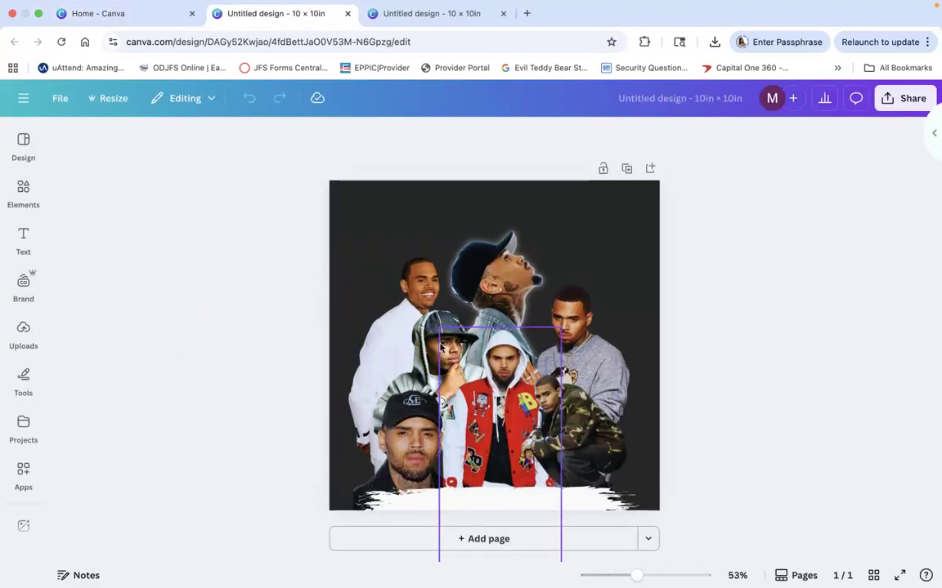
{"action": "left_click", "coordinate": [140, 14]}
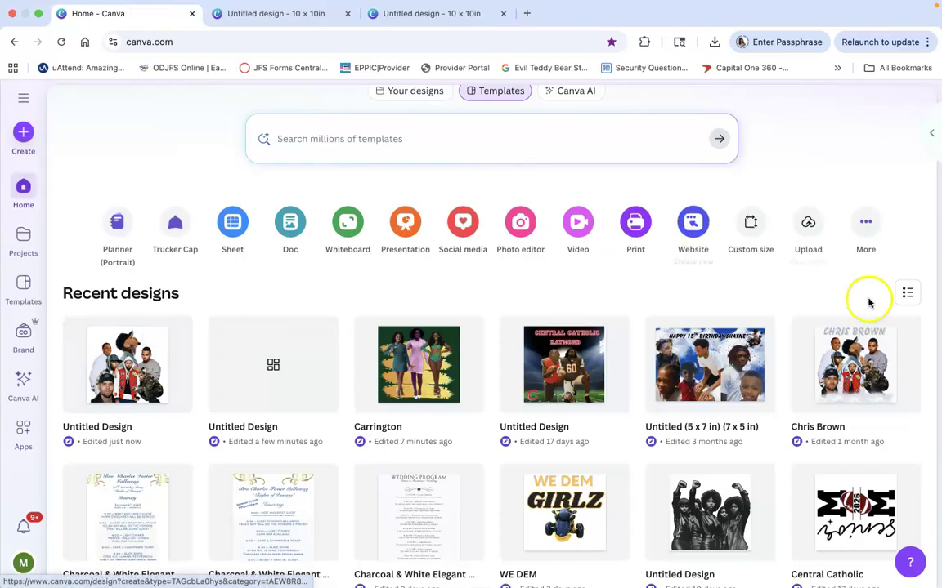
{"action": "left_click", "coordinate": [863, 359]}
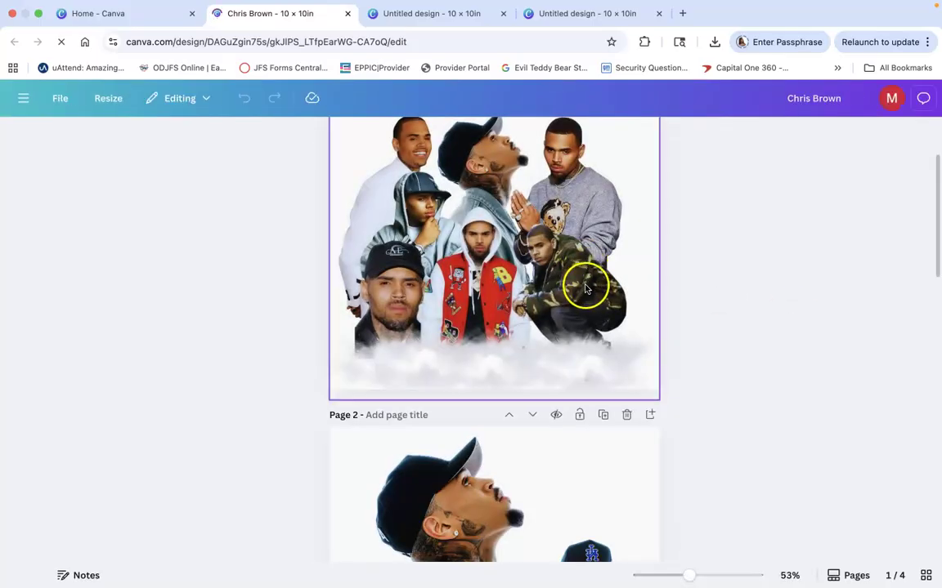
{"action": "scroll", "coordinate": [571, 368], "scroll_direction": "up", "scroll_amount": 3}
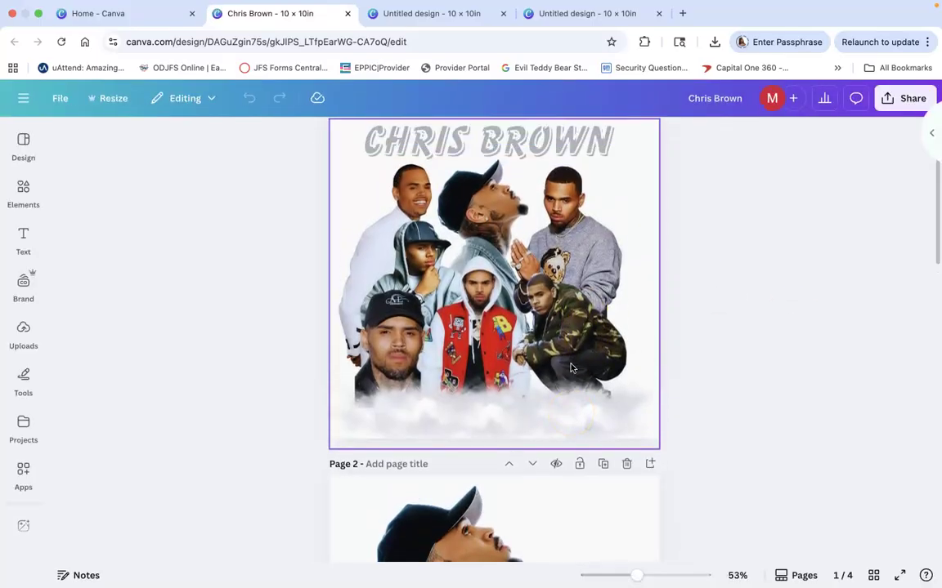
{"action": "scroll", "coordinate": [570, 366], "scroll_direction": "down", "scroll_amount": 1}
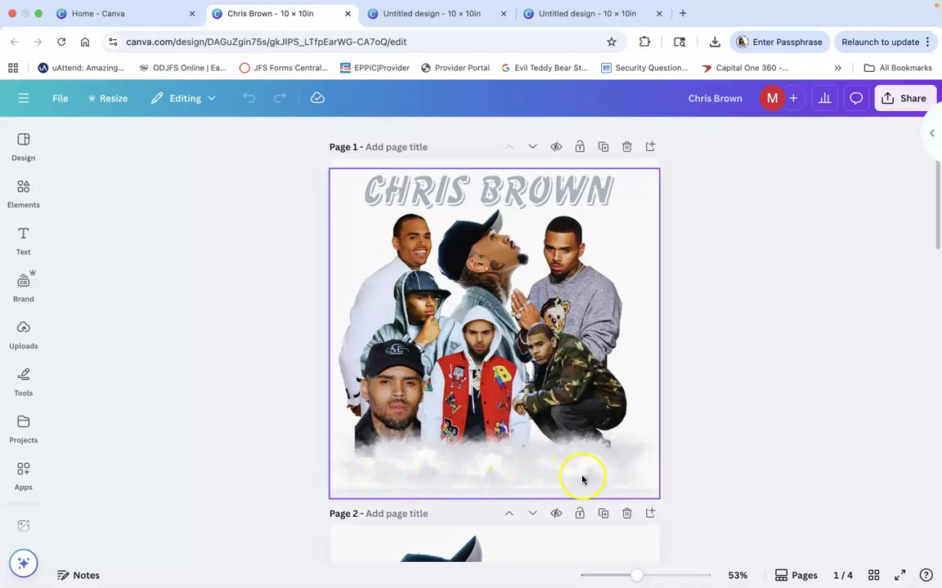
{"action": "scroll", "coordinate": [545, 462], "scroll_direction": "down", "scroll_amount": 2}
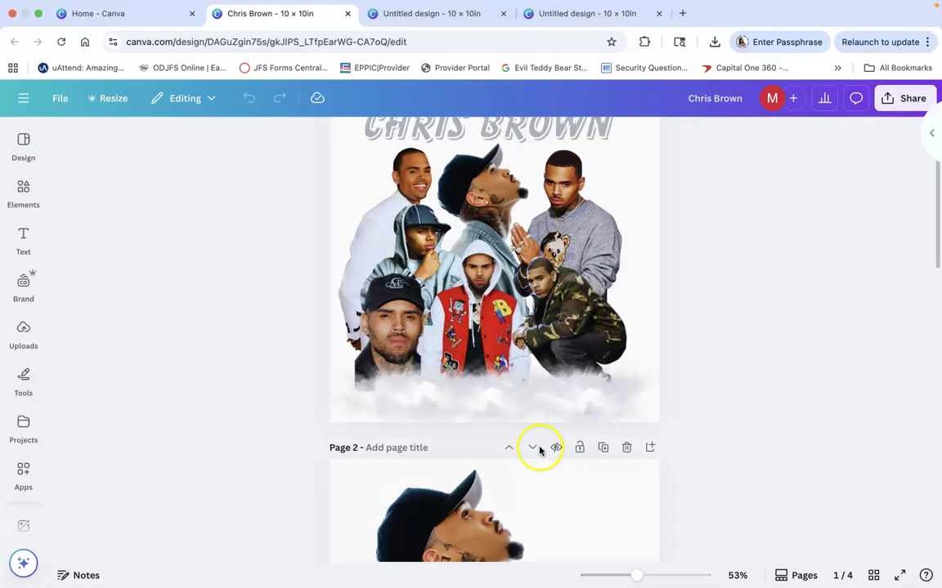
Move the grouped Chris Brown artwork up on page 1 and back down to the page's lower edge
{"action": "left_click", "coordinate": [527, 413]}
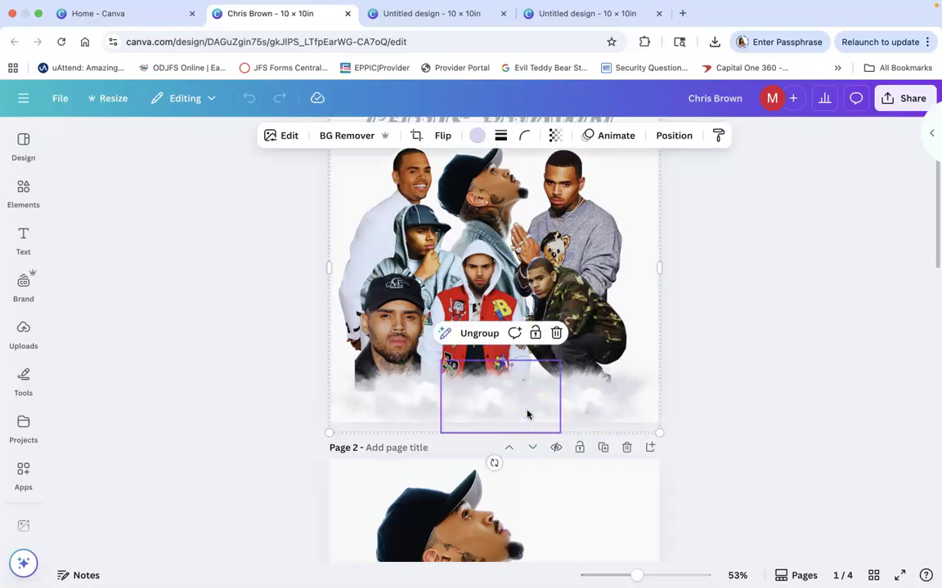
{"action": "left_click_drag", "start_coordinate": [528, 412], "coordinate": [526, 386]}
{"action": "left_click", "coordinate": [761, 412]}
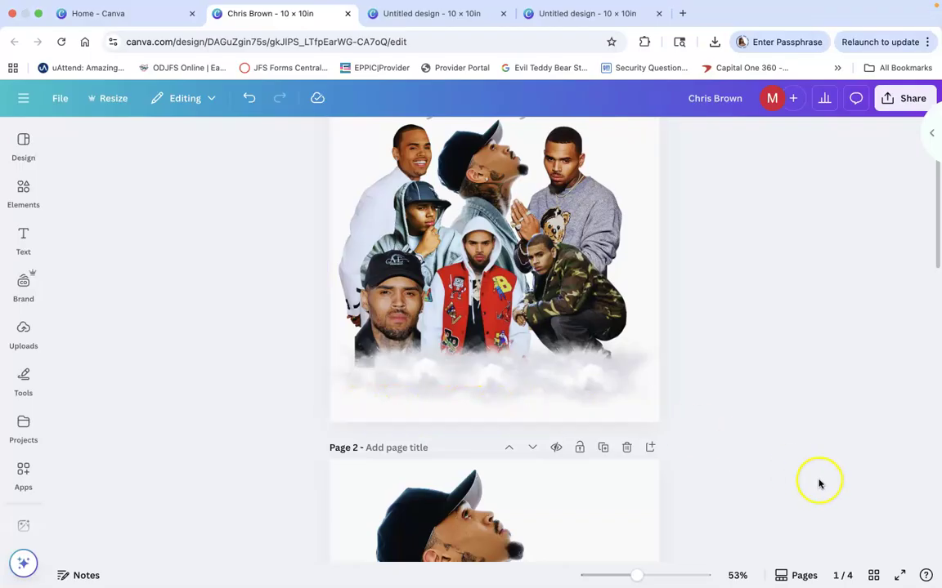
{"action": "left_click_drag", "start_coordinate": [551, 280], "coordinate": [552, 294]}
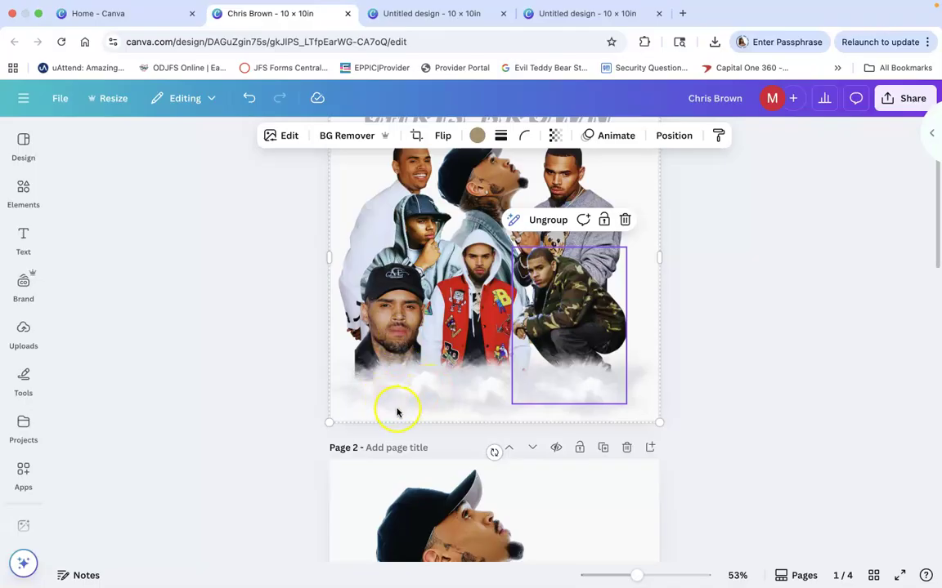
{"action": "right_click", "coordinate": [743, 388]}
{"action": "key", "text": "Escape"}
{"action": "scroll", "coordinate": [566, 342], "scroll_direction": "up", "scroll_amount": 2}
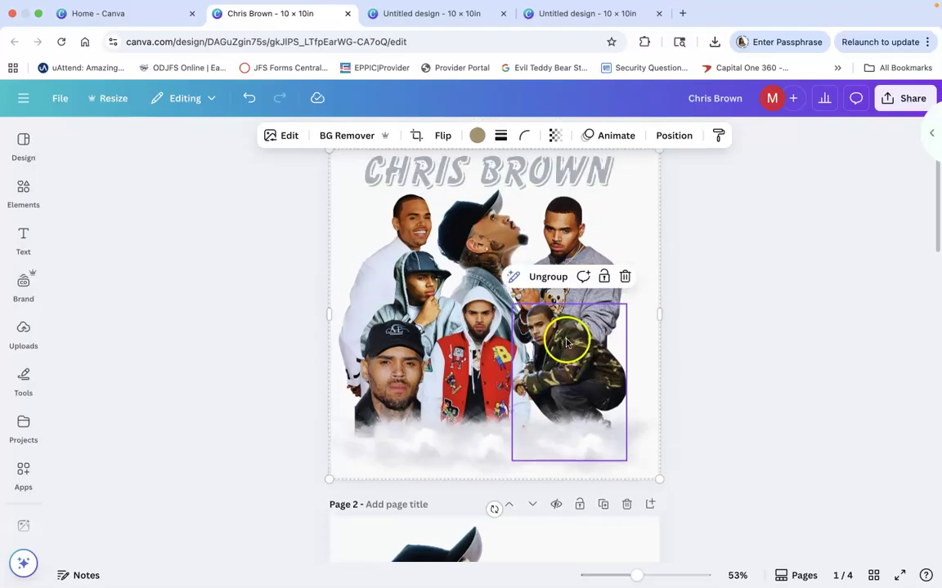
Adjust the position of the grouped artwork on page 1, shifting it slightly down and to the right
{"action": "left_click", "coordinate": [786, 224]}
{"action": "scroll", "coordinate": [523, 274], "scroll_direction": "up", "scroll_amount": 1}
{"action": "mouse_move", "coordinate": [341, 185]}
{"action": "left_mouse_down"}
{"action": "mouse_move", "coordinate": [336, 175]}
{"action": "mouse_move", "coordinate": [381, 303]}
{"action": "mouse_move", "coordinate": [336, 206]}
{"action": "mouse_move", "coordinate": [336, 179]}
{"action": "left_mouse_up"}
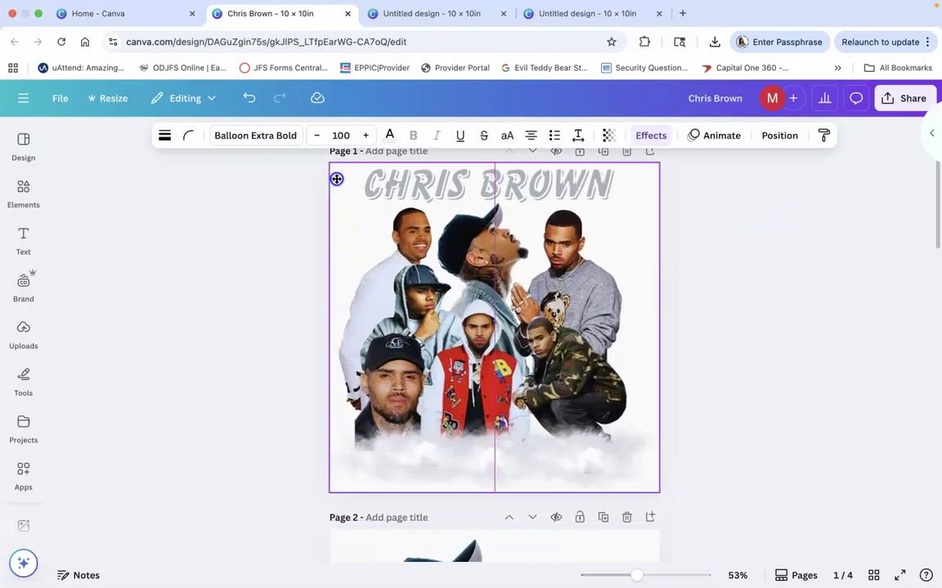
{"action": "left_click", "coordinate": [862, 288]}
{"action": "left_click", "coordinate": [342, 188]}
{"action": "left_click", "coordinate": [332, 176]}
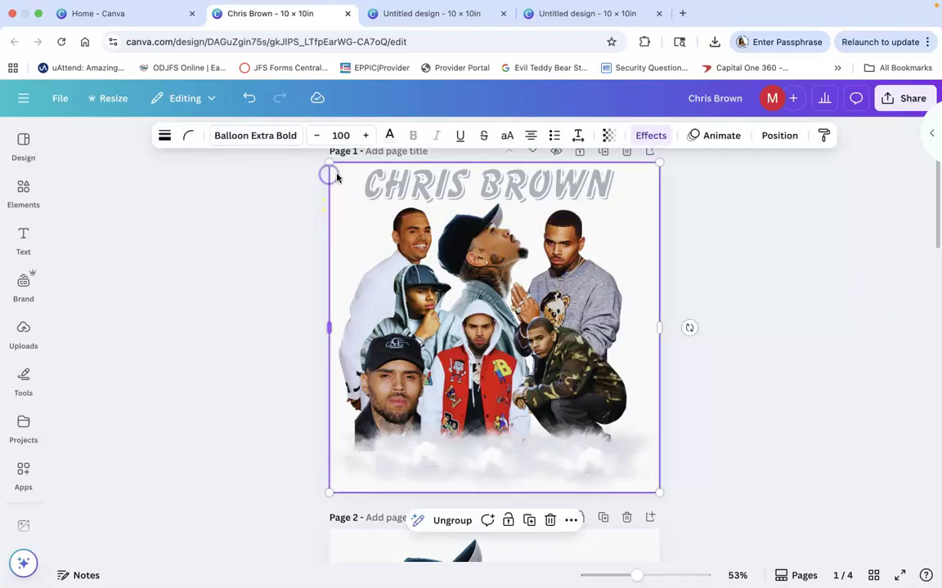
{"action": "left_click_drag", "start_coordinate": [341, 171], "coordinate": [347, 190]}
{"action": "left_click", "coordinate": [351, 186]}
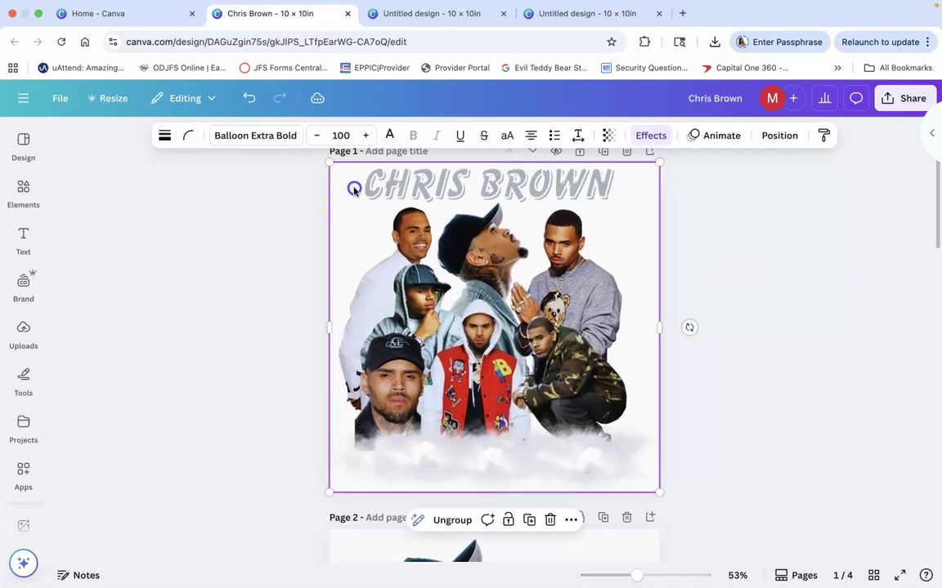
{"action": "left_click", "coordinate": [347, 237]}
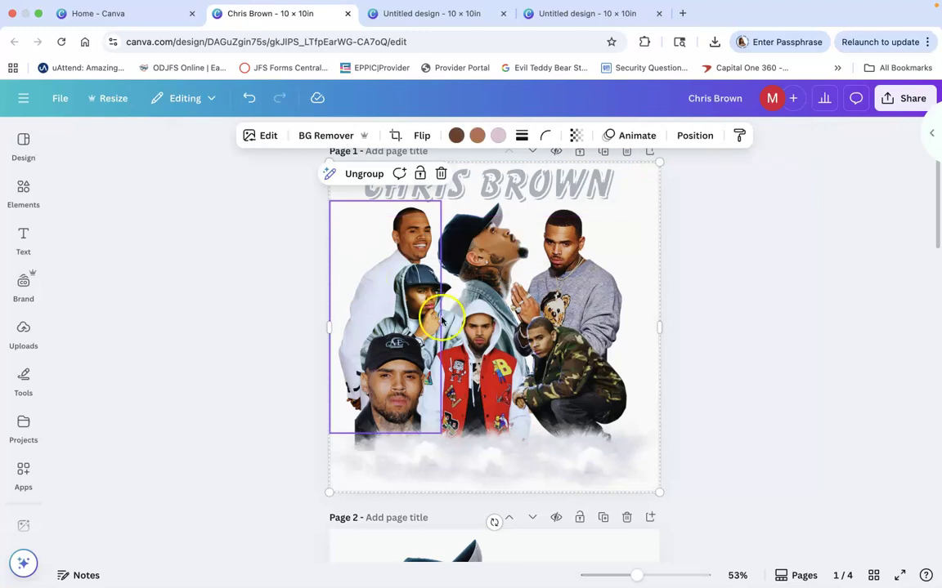
{"action": "left_click", "coordinate": [397, 286]}
{"action": "left_click", "coordinate": [401, 237]}
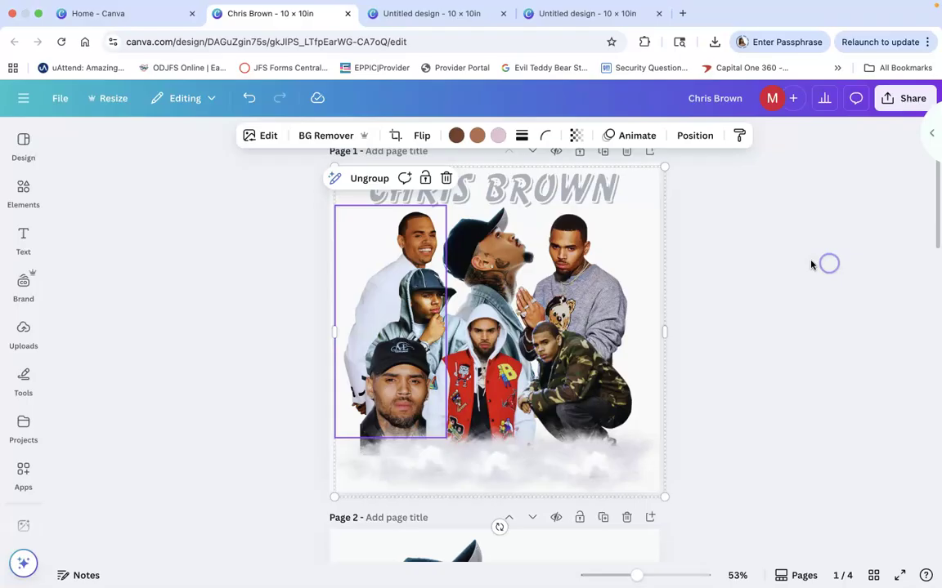
Ungroup the page 1 artwork and nudge the lower-right cloud slightly to the left
{"action": "left_click", "coordinate": [372, 178]}
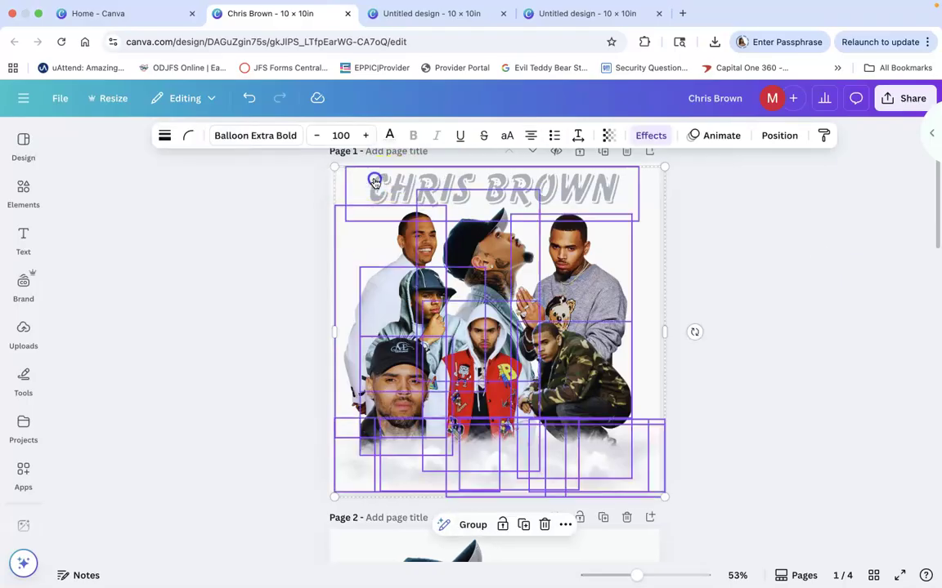
{"action": "left_click", "coordinate": [769, 400]}
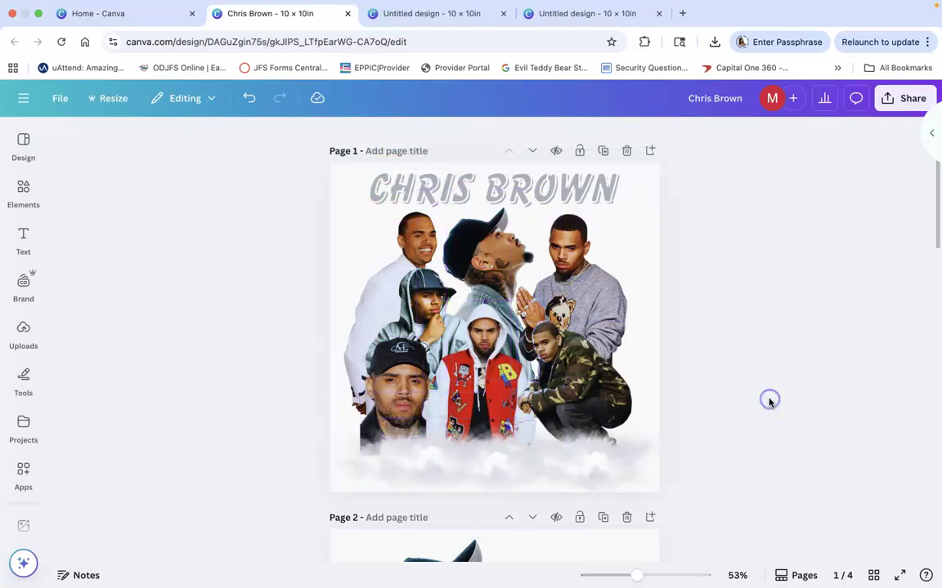
{"action": "left_click", "coordinate": [574, 467]}
{"action": "mouse_move", "coordinate": [575, 466]}
{"action": "left_mouse_down"}
{"action": "mouse_move", "coordinate": [574, 456]}
{"action": "mouse_move", "coordinate": [575, 471]}
{"action": "mouse_move", "coordinate": [578, 463]}
{"action": "mouse_move", "coordinate": [566, 468]}
{"action": "left_mouse_up"}
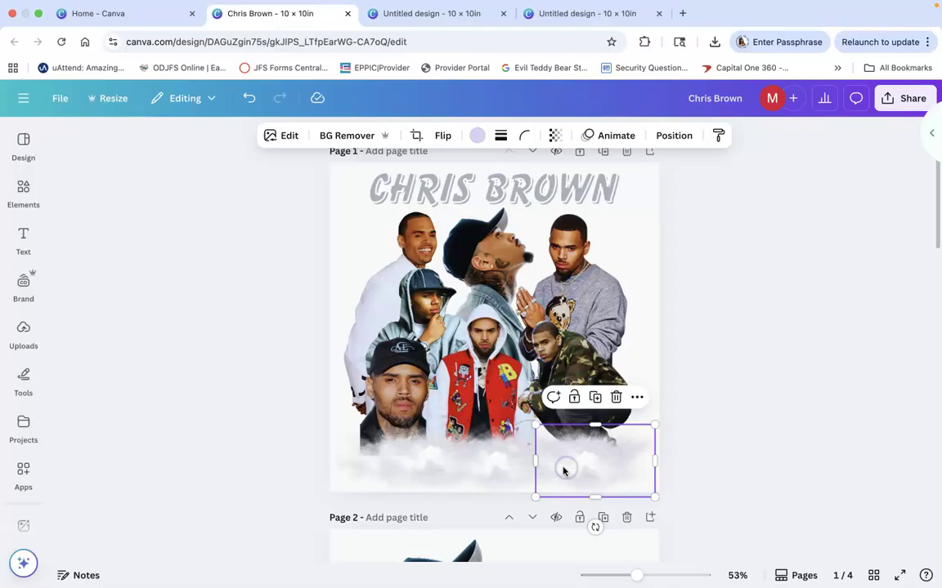
Select the cloud below the lower portraits and examine page 1's layer order, from the stacked clouds down to the background
{"action": "left_click", "coordinate": [491, 467]}
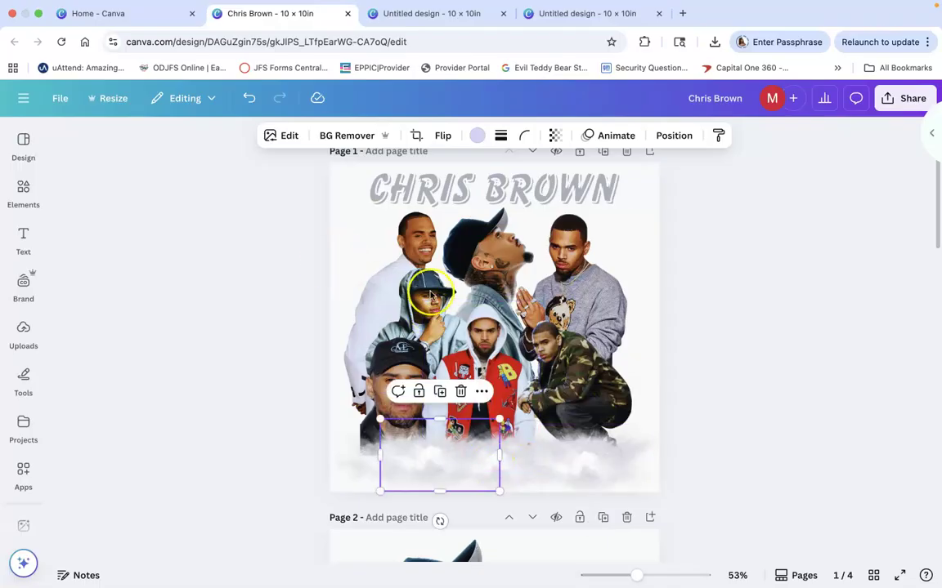
{"action": "left_click", "coordinate": [291, 138]}
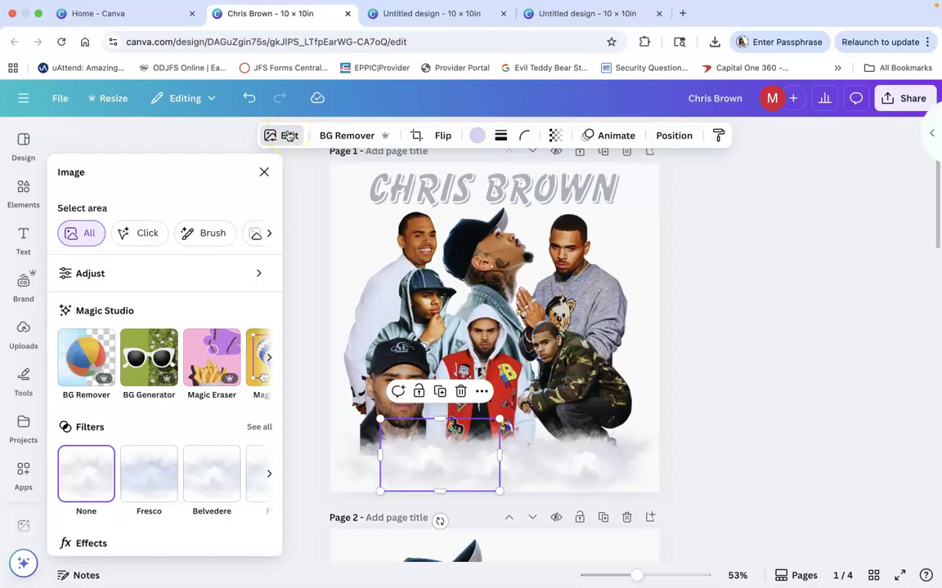
{"action": "left_click", "coordinate": [675, 138]}
{"action": "left_click", "coordinate": [229, 205]}
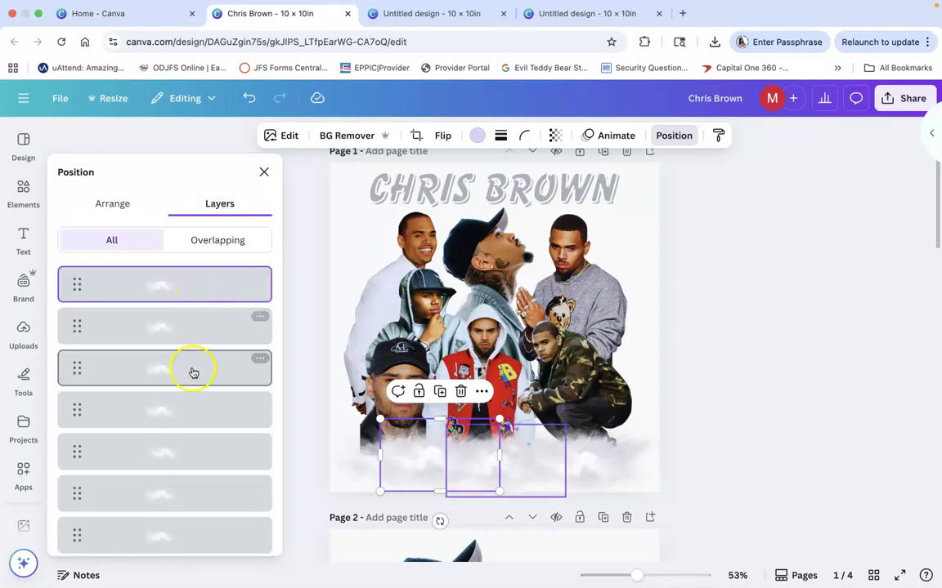
{"action": "scroll", "coordinate": [196, 442], "scroll_direction": "down", "scroll_amount": 2}
{"action": "scroll", "coordinate": [197, 441], "scroll_direction": "up", "scroll_amount": 1}
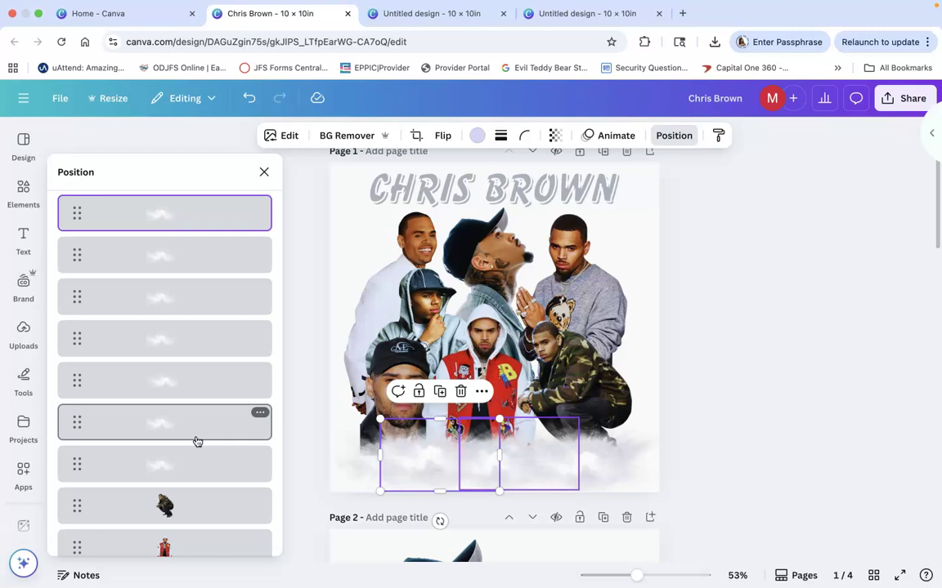
{"action": "left_click", "coordinate": [186, 461]}
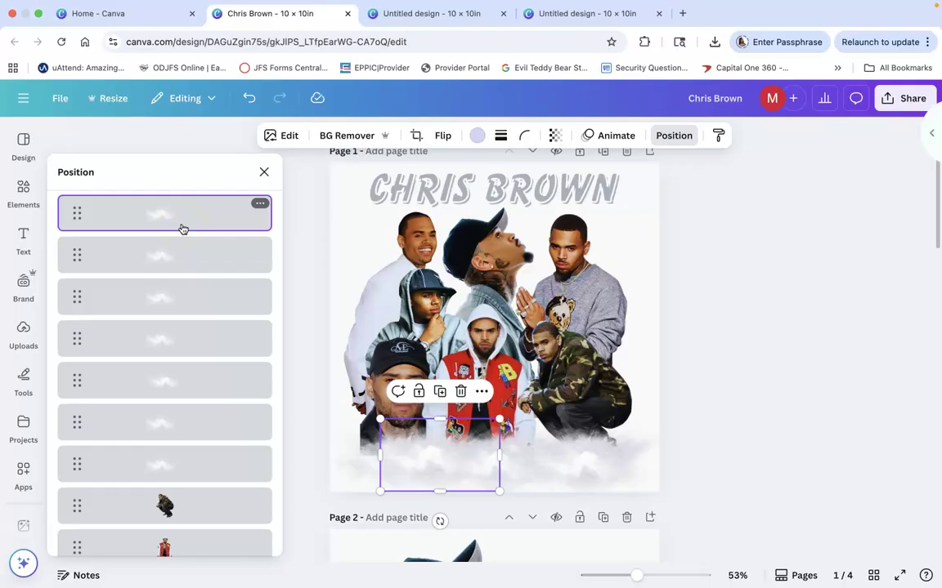
{"action": "scroll", "coordinate": [181, 228], "scroll_direction": "up", "scroll_amount": 1}
{"action": "left_click", "coordinate": [167, 245]}
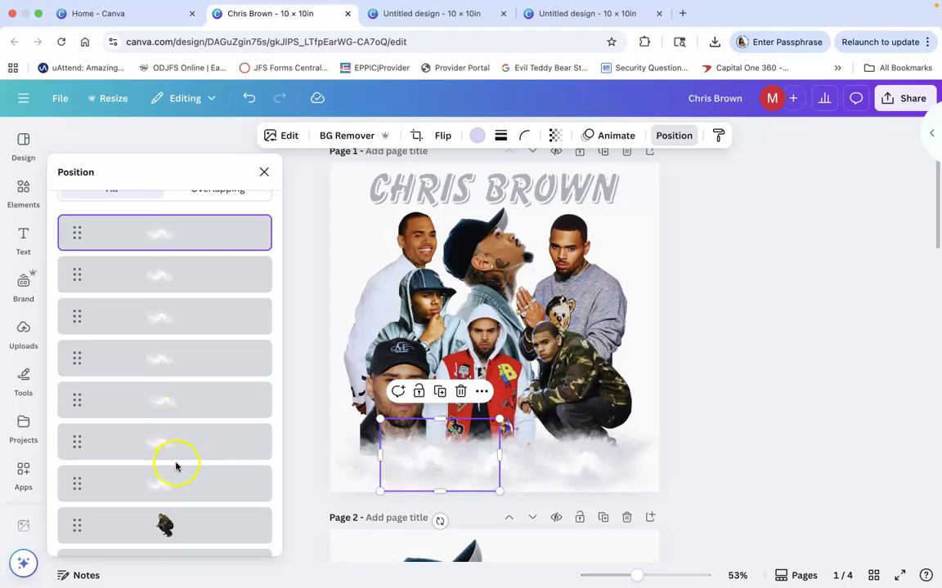
{"action": "scroll", "coordinate": [188, 474], "scroll_direction": "down", "scroll_amount": 5}
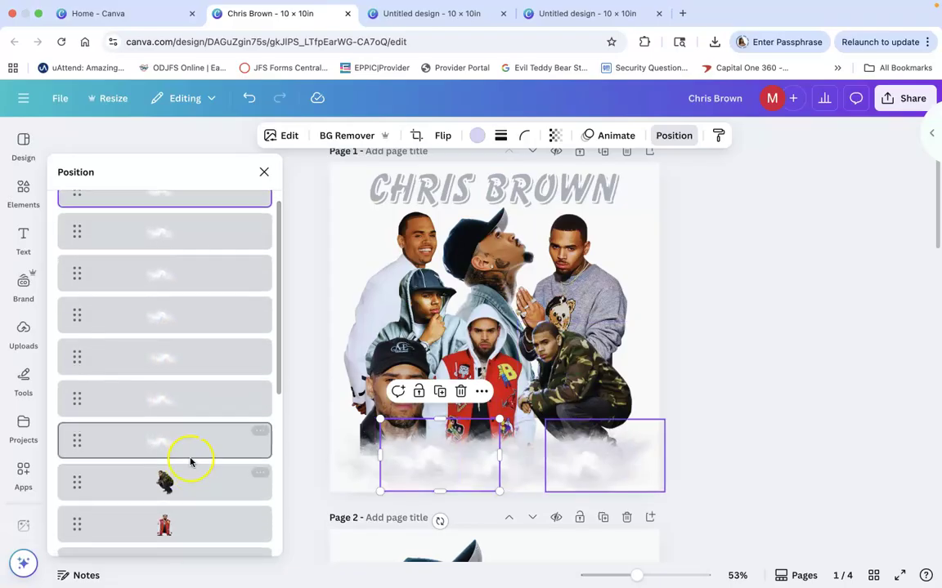
{"action": "scroll", "coordinate": [190, 460], "scroll_direction": "down", "scroll_amount": 1}
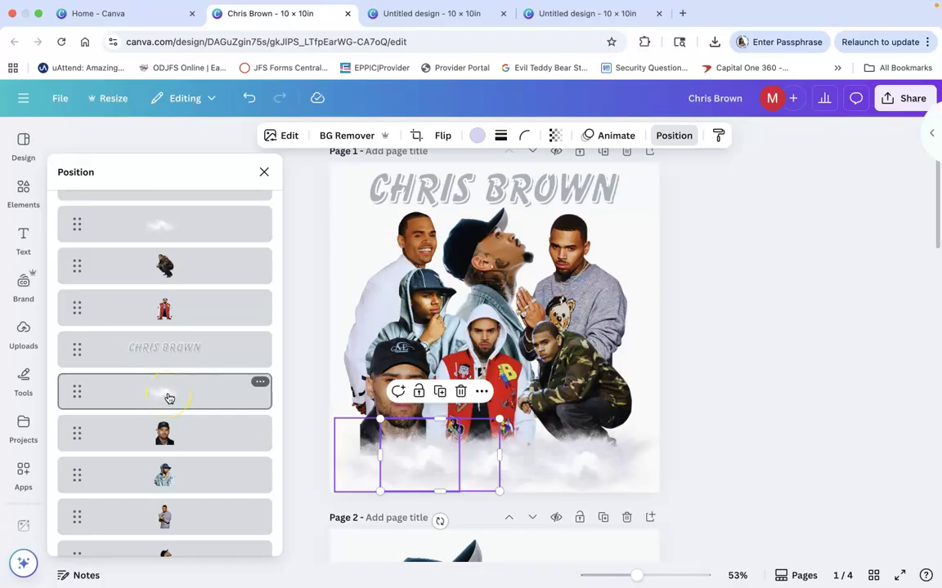
{"action": "scroll", "coordinate": [168, 397], "scroll_direction": "down", "scroll_amount": 3}
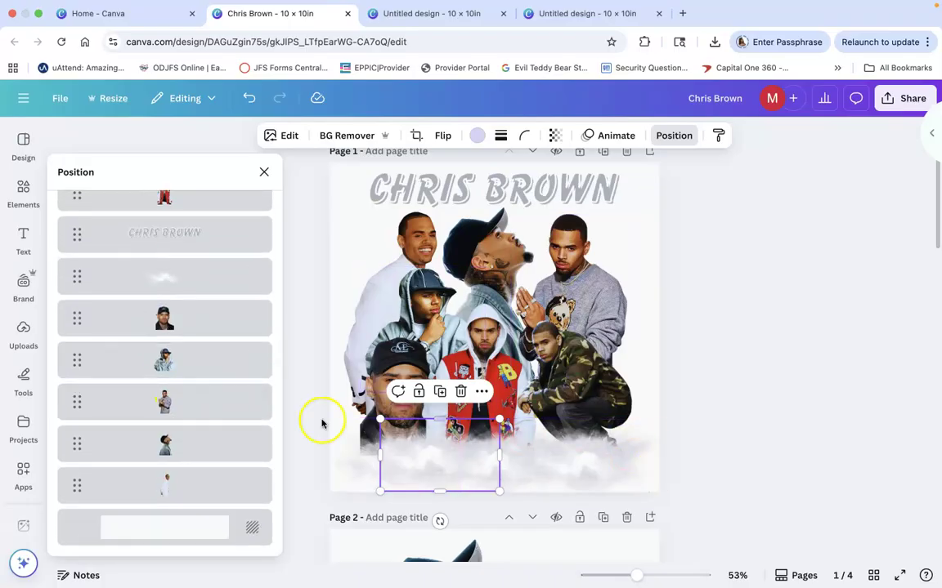
{"action": "scroll", "coordinate": [685, 310], "scroll_direction": "up", "scroll_amount": 1}
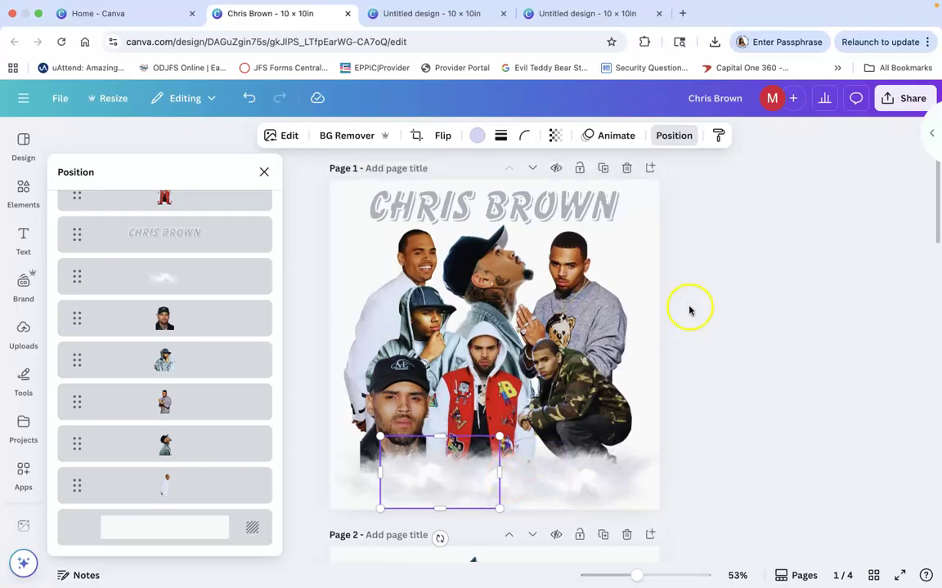
Return to the dark 10 × 10 in collage and delete the white brush stroke at the lower edge
{"action": "left_click", "coordinate": [437, 13]}
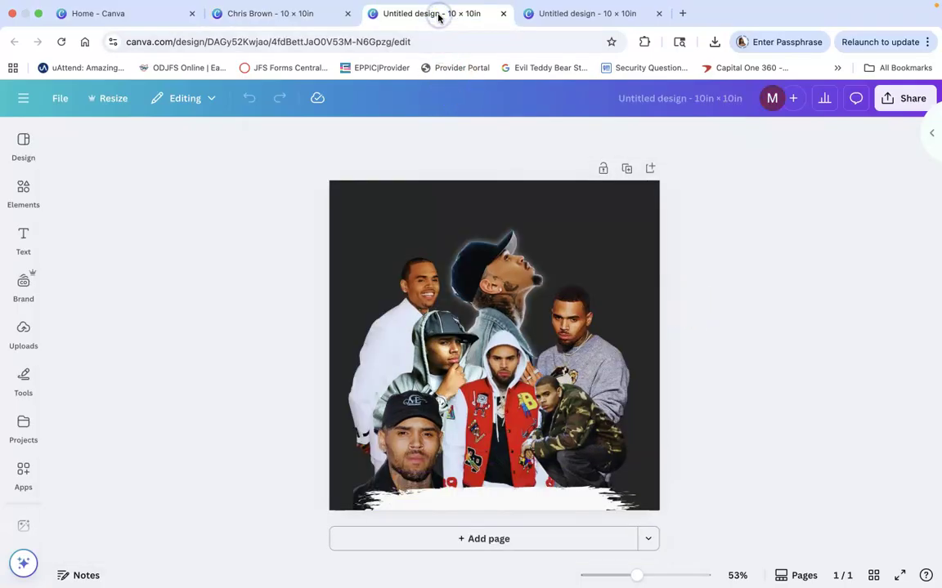
{"action": "left_click", "coordinate": [501, 339]}
{"action": "left_click", "coordinate": [503, 502]}
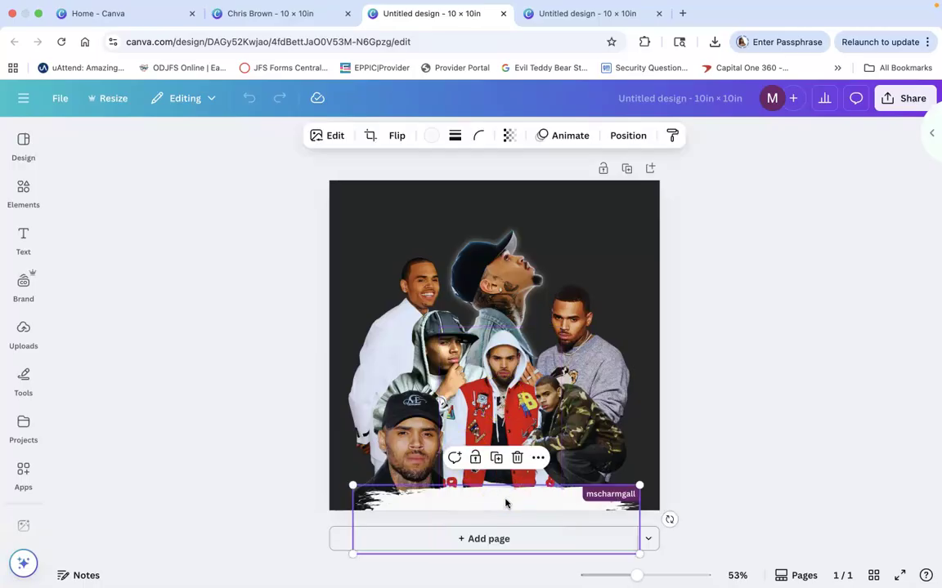
{"action": "key", "text": "Delete"}
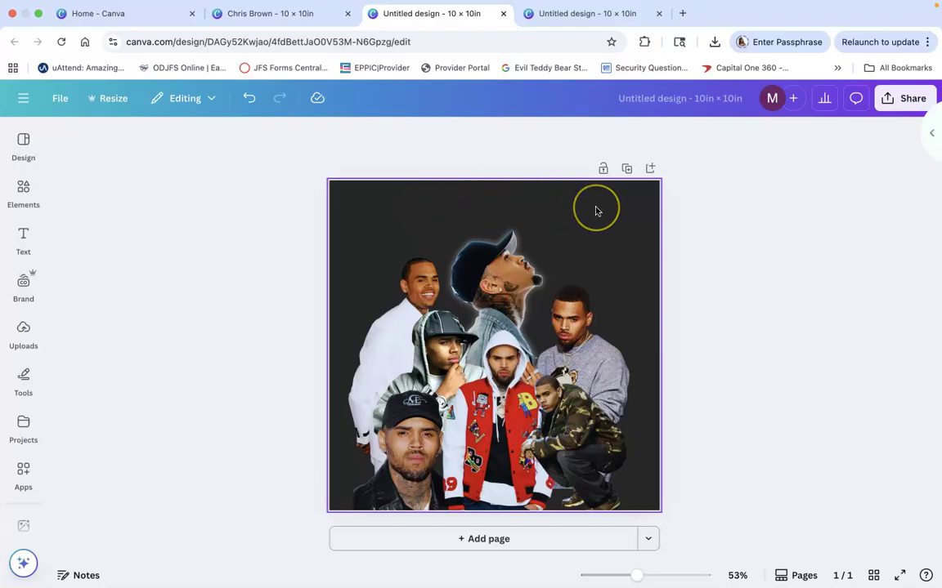
{"action": "left_click", "coordinate": [572, 304]}
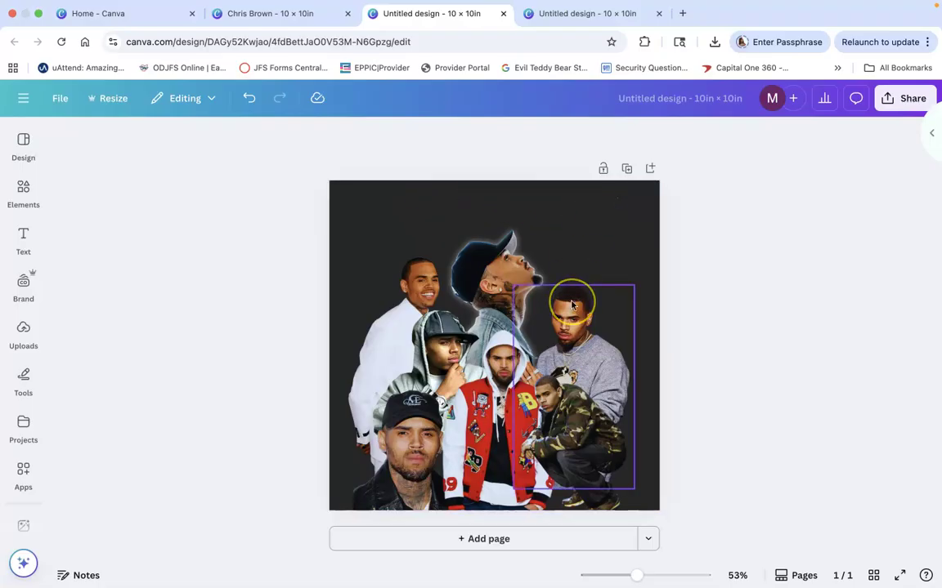
{"action": "left_click", "coordinate": [545, 252]}
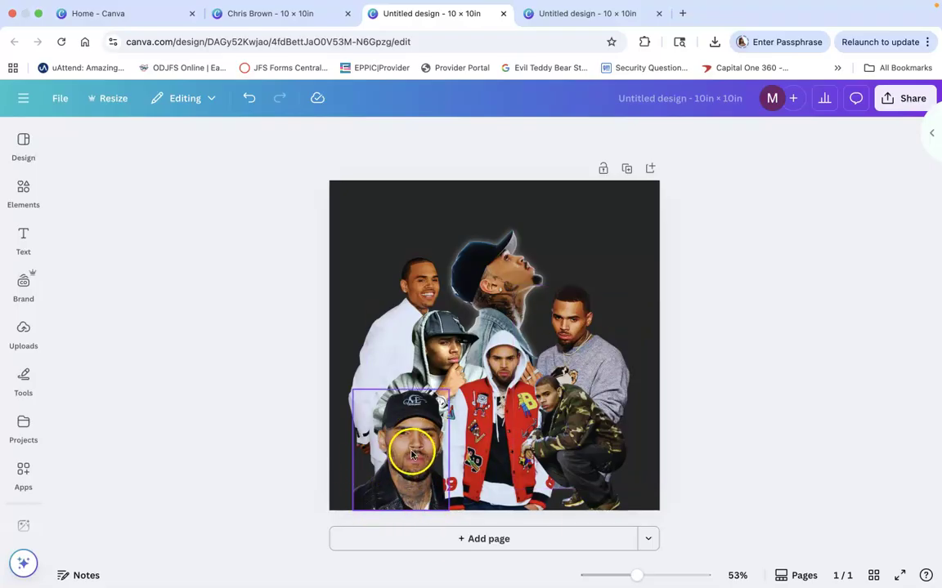
Search the elements for "cloud", list all the cloud photos and add a white cloud cutout to the collage
{"action": "mouse_move", "coordinate": [25, 242]}
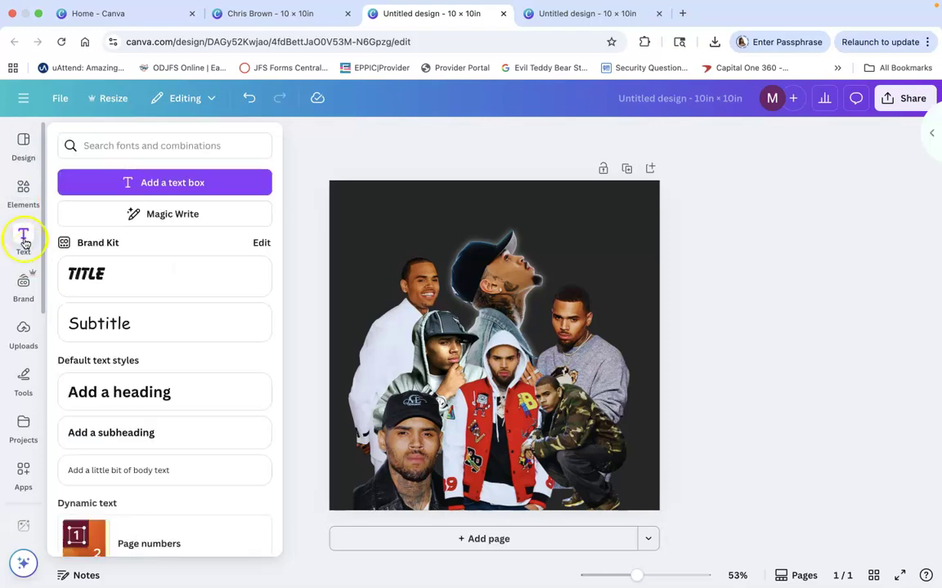
{"action": "left_click", "coordinate": [23, 187]}
{"action": "left_click", "coordinate": [194, 141]}
{"action": "type", "text": "cloud"}
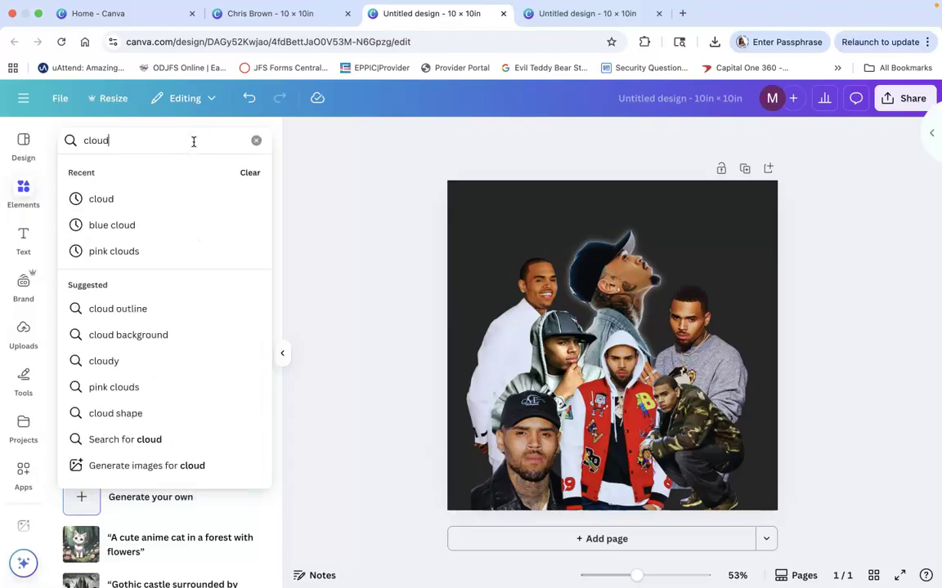
{"action": "left_click", "coordinate": [178, 198]}
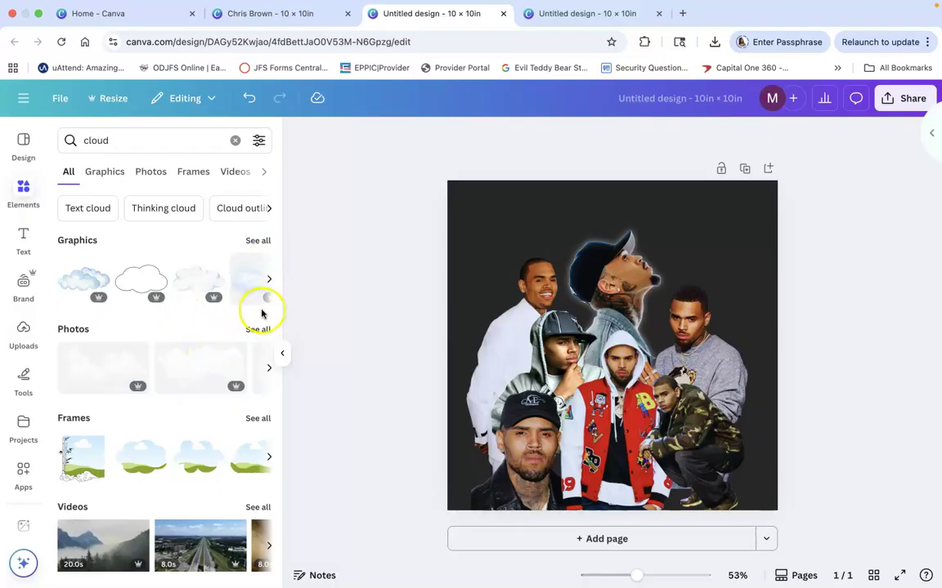
{"action": "left_click", "coordinate": [258, 330]}
{"action": "left_click", "coordinate": [220, 351]}
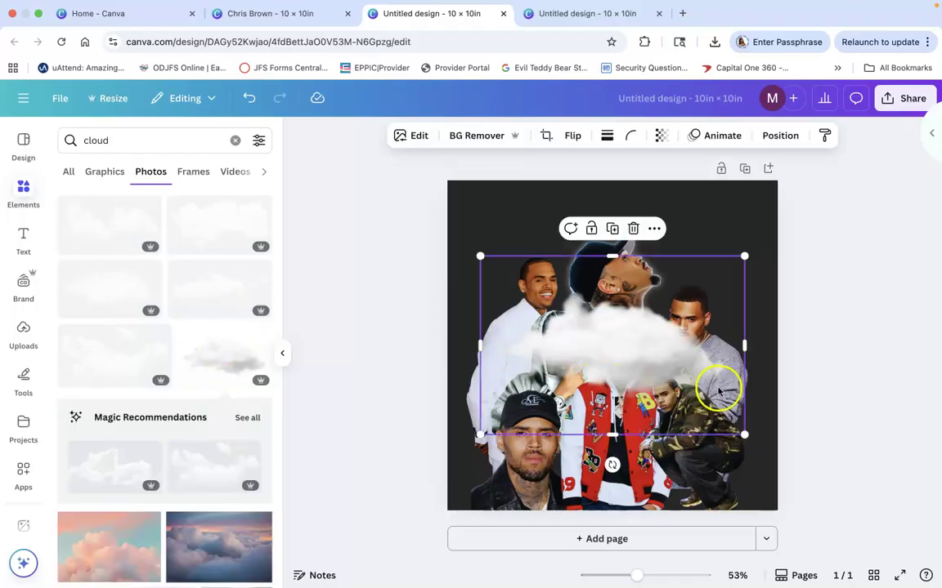
Shrink the white cloud and place it over the lower-left corner of the collage
{"action": "left_click_drag", "start_coordinate": [671, 335], "coordinate": [639, 457]}
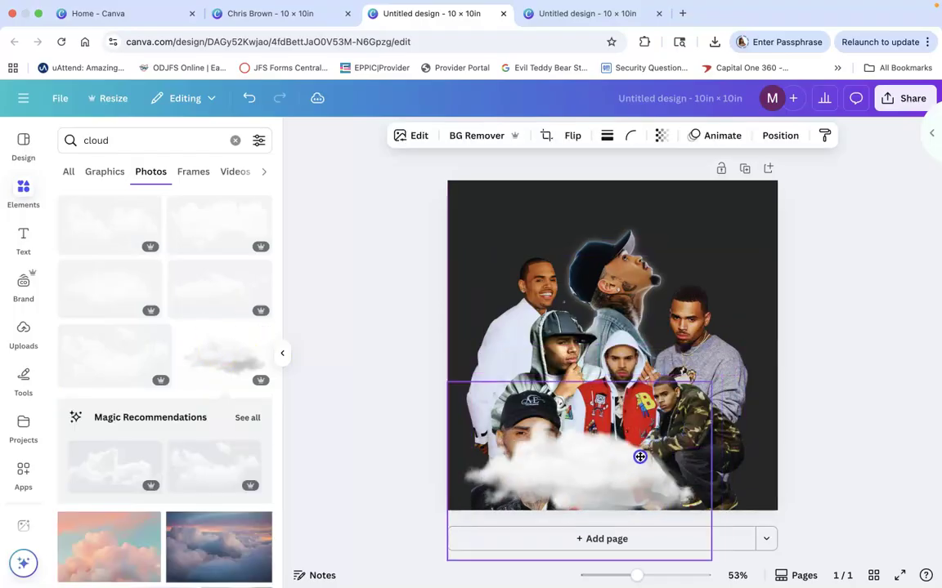
{"action": "left_click_drag", "start_coordinate": [711, 382], "coordinate": [614, 407]}
{"action": "left_click_drag", "start_coordinate": [564, 486], "coordinate": [568, 470]}
{"action": "left_click", "coordinate": [539, 455]}
Duplicate the cloud twice and spread the copies so the three clouds span the collage's lower edge
{"action": "left_click", "coordinate": [539, 396]}
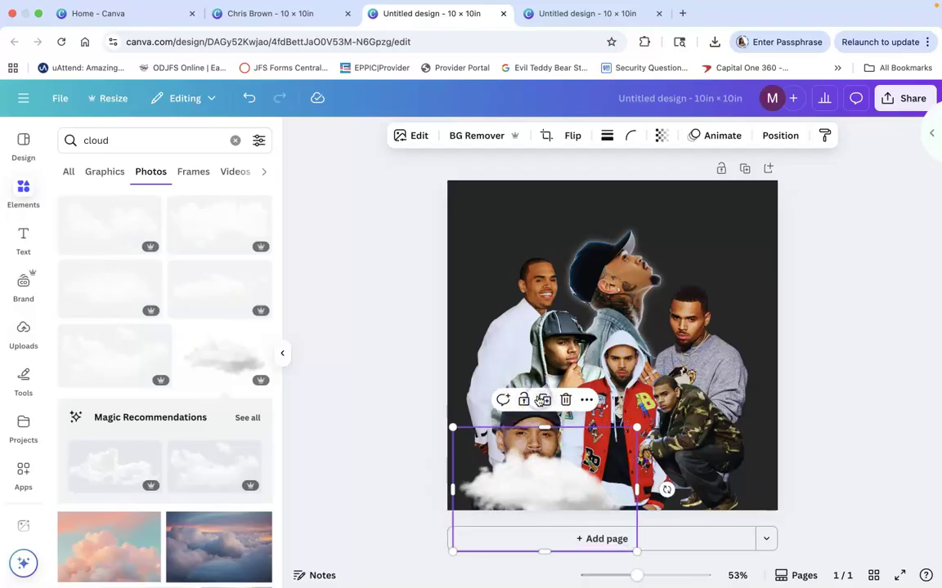
{"action": "left_click", "coordinate": [542, 400]}
{"action": "left_click_drag", "start_coordinate": [570, 500], "coordinate": [632, 494]}
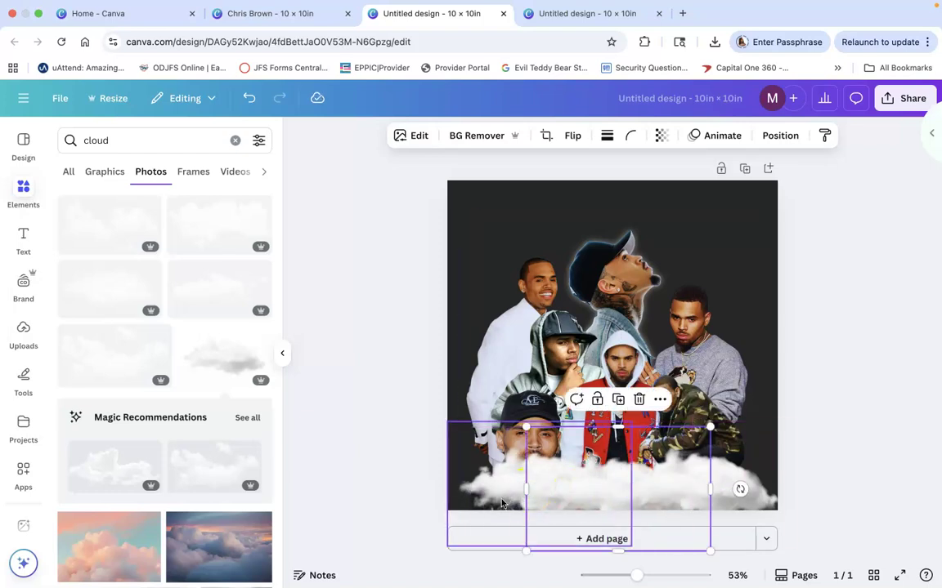
{"action": "left_click", "coordinate": [502, 499]}
Move the white-outfit portrait up and left, and raise the black-cap and hooded-jacket portraits above the clouds
{"action": "left_click_drag", "start_coordinate": [515, 413], "coordinate": [509, 387]}
{"action": "left_click", "coordinate": [536, 431]}
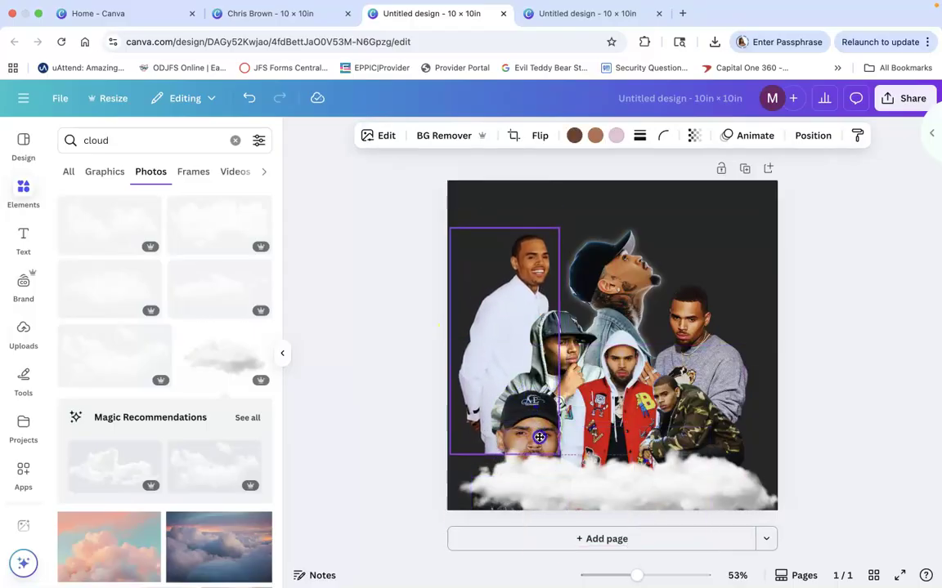
{"action": "left_click", "coordinate": [721, 275]}
{"action": "left_click", "coordinate": [544, 442]}
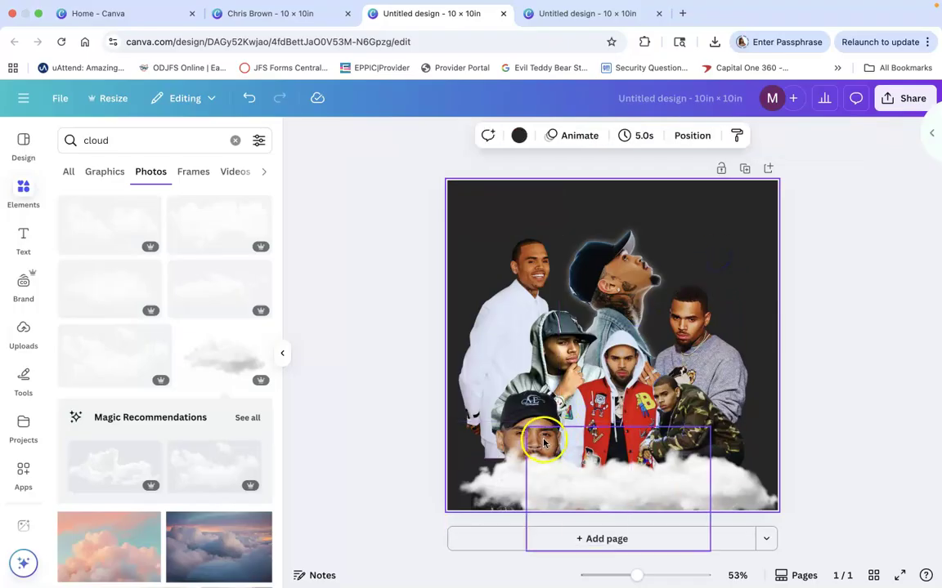
{"action": "left_click_drag", "start_coordinate": [543, 436], "coordinate": [512, 390]}
{"action": "left_click_drag", "start_coordinate": [563, 320], "coordinate": [568, 308]}
Shift the red-jacket portrait up and left, raise the gray-sweater portrait slightly and move the camouflage-jacket portrait slightly left
{"action": "left_click", "coordinate": [626, 357]}
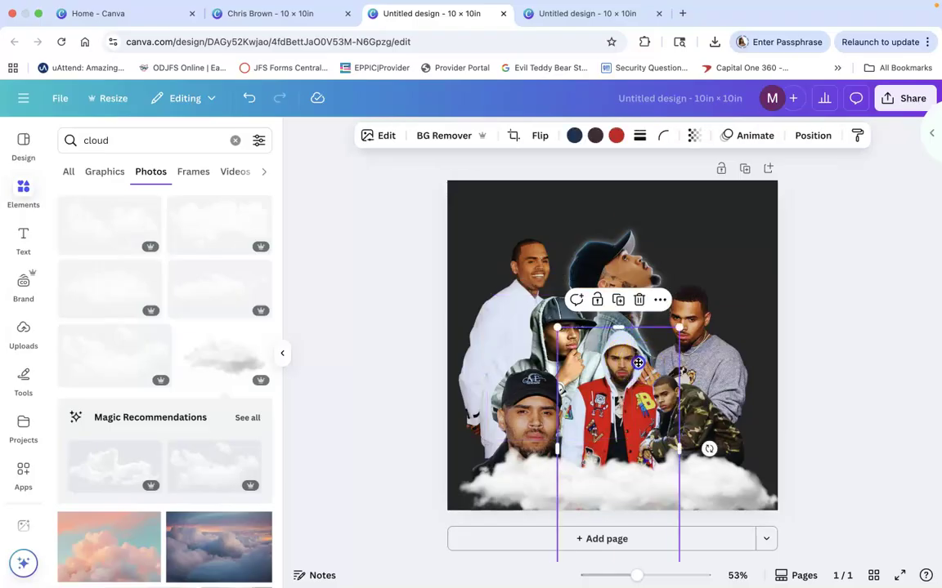
{"action": "left_click_drag", "start_coordinate": [645, 360], "coordinate": [632, 357]}
{"action": "left_click_drag", "start_coordinate": [708, 347], "coordinate": [707, 333]}
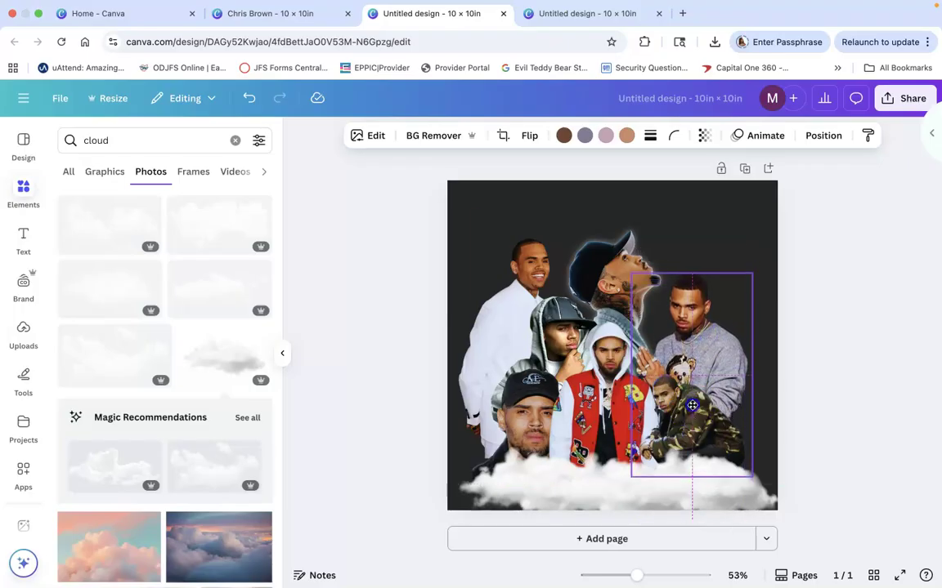
{"action": "left_click", "coordinate": [766, 414]}
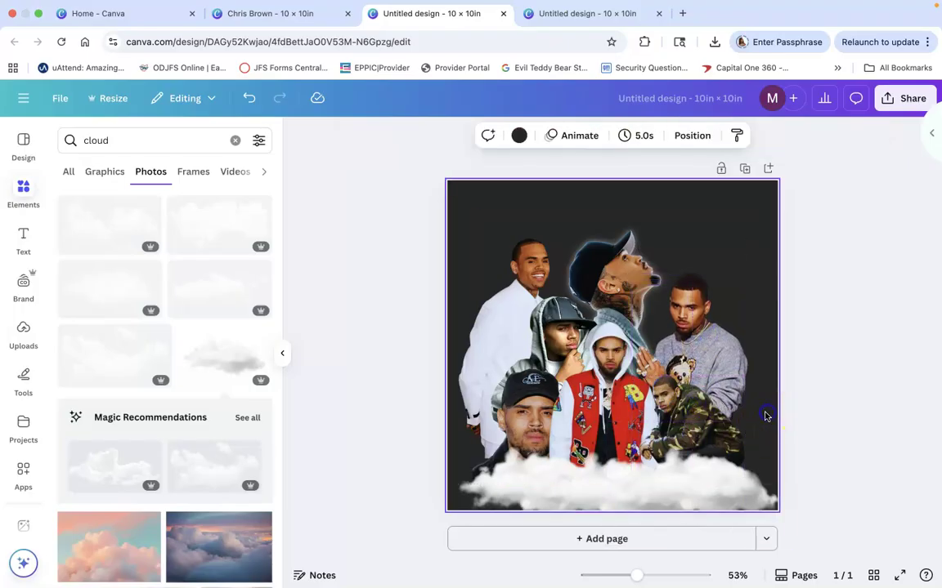
{"action": "left_click", "coordinate": [701, 417]}
Fine-tune the clouds along the lower edge, nudging the left one outward and raising the right one slightly
{"action": "mouse_move", "coordinate": [686, 510]}
{"action": "left_mouse_down"}
{"action": "mouse_move", "coordinate": [681, 479]}
{"action": "mouse_move", "coordinate": [680, 495]}
{"action": "left_mouse_up"}
{"action": "left_click", "coordinate": [549, 486]}
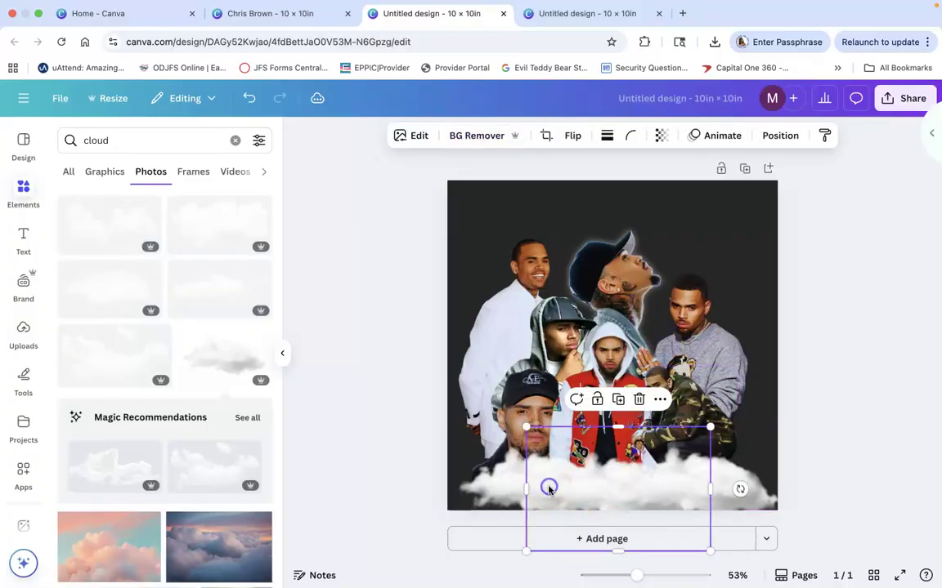
{"action": "left_click", "coordinate": [488, 484]}
{"action": "mouse_move", "coordinate": [488, 485]}
{"action": "left_mouse_down"}
{"action": "mouse_move", "coordinate": [486, 475]}
{"action": "mouse_move", "coordinate": [482, 483]}
{"action": "left_mouse_up"}
{"action": "left_click", "coordinate": [634, 488], "text": "shift"}
{"action": "left_click_drag", "start_coordinate": [618, 484], "coordinate": [625, 485]}
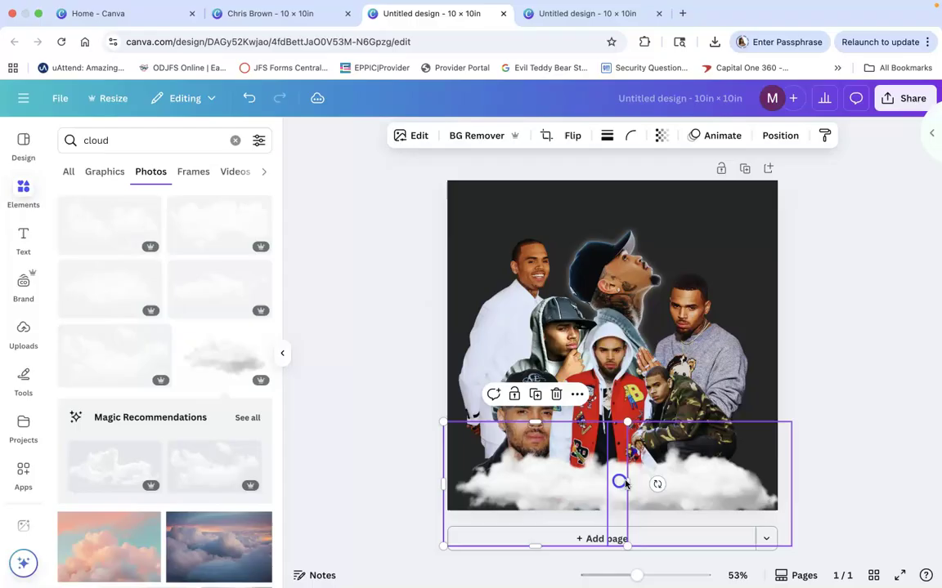
{"action": "left_click_drag", "start_coordinate": [723, 485], "coordinate": [726, 470]}
{"action": "left_click", "coordinate": [644, 482]}
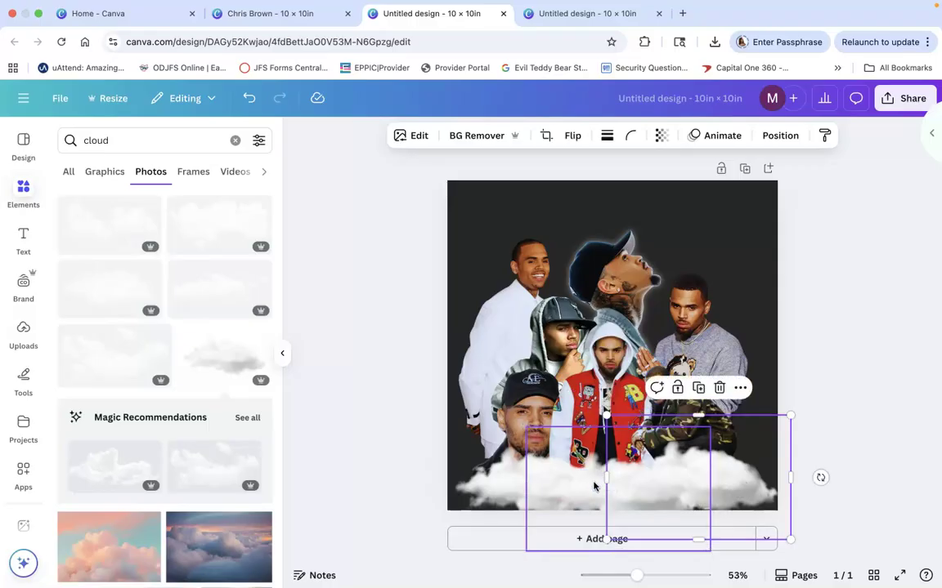
{"action": "left_click", "coordinate": [780, 137]}
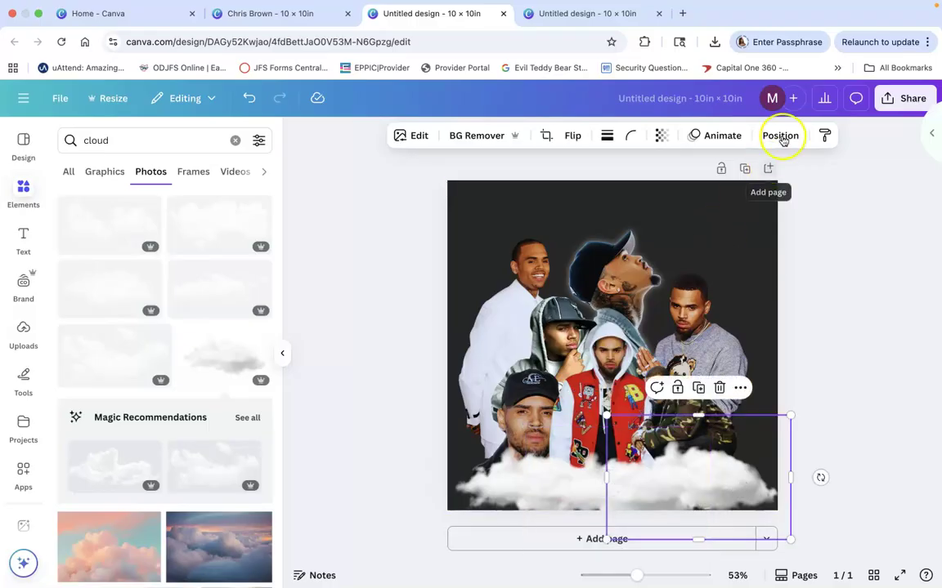
{"action": "left_click", "coordinate": [909, 99]}
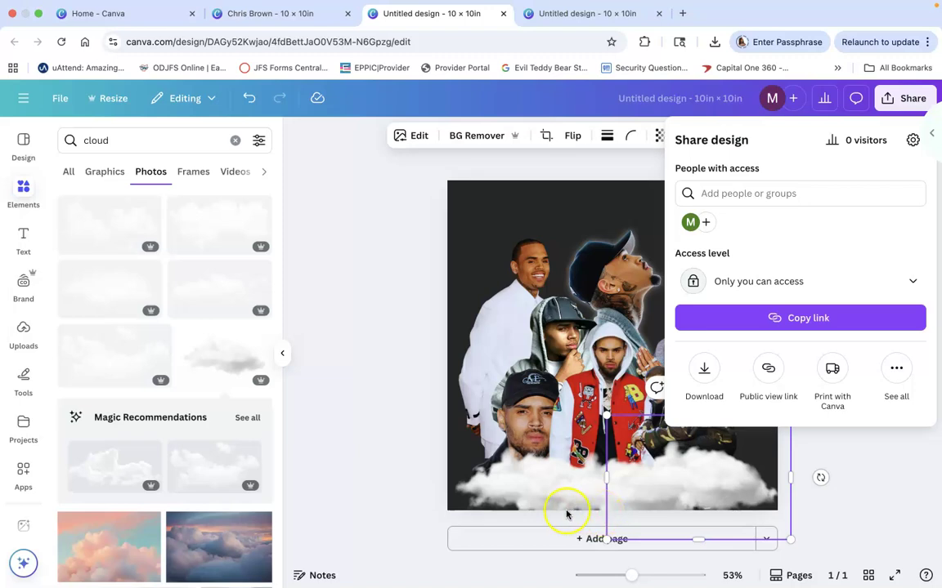
{"action": "left_click", "coordinate": [704, 365]}
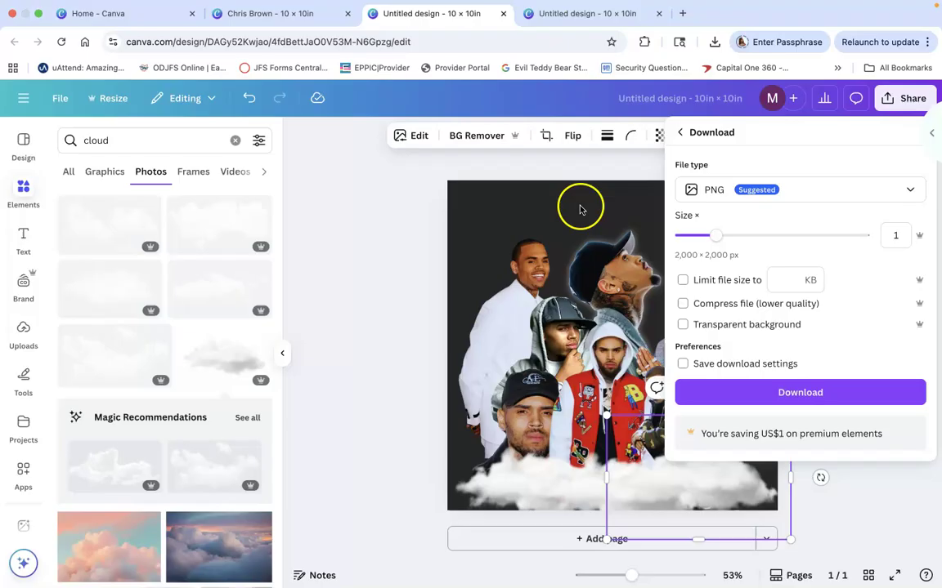
Change the page's background color to white
{"action": "left_click", "coordinate": [546, 200]}
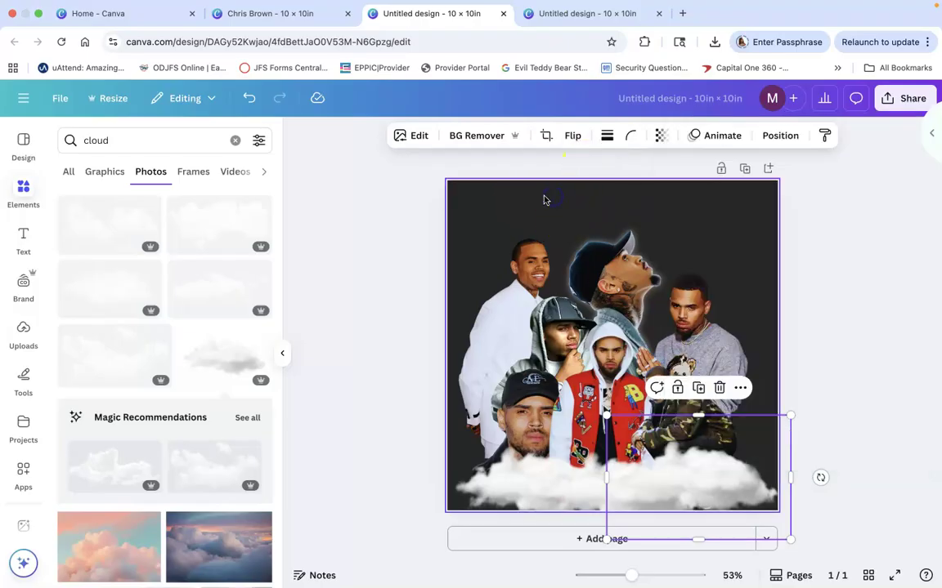
{"action": "left_click", "coordinate": [523, 133]}
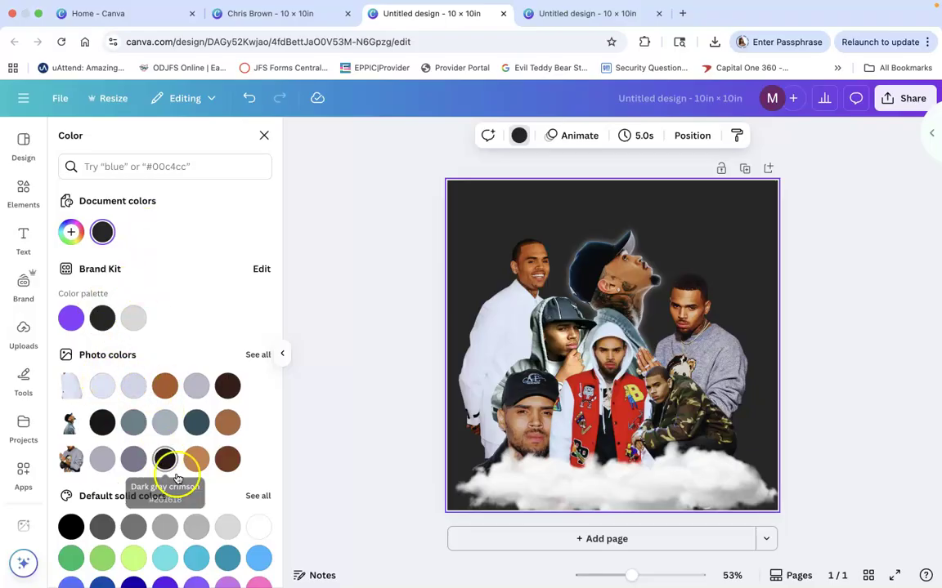
{"action": "left_click", "coordinate": [260, 528]}
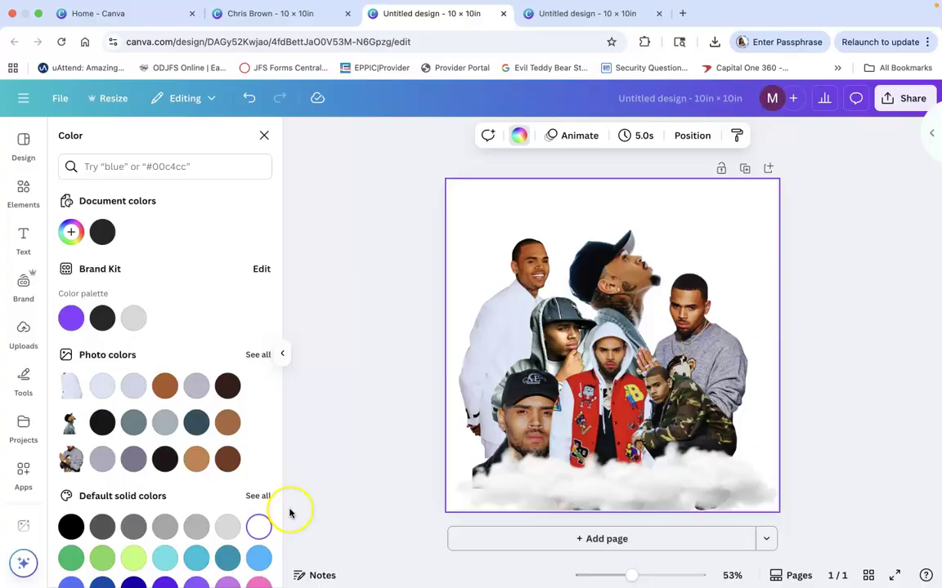
Undo the misplaced cloud move, then readjust the left and right clouds to cover the portraits' lower edges
{"action": "left_click_drag", "start_coordinate": [471, 479], "coordinate": [556, 483]}
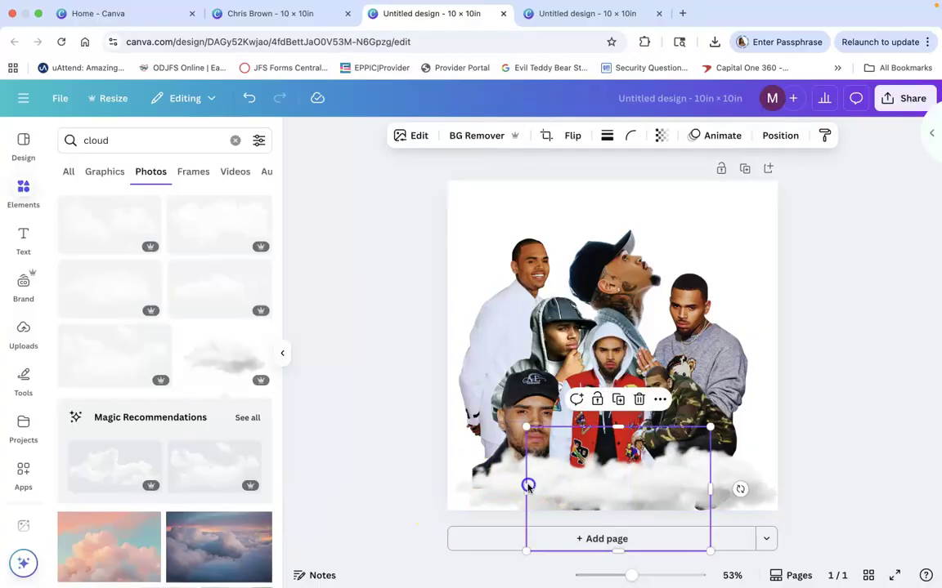
{"action": "key", "text": "ctrl+z"}
{"action": "left_click_drag", "start_coordinate": [493, 478], "coordinate": [498, 479]}
{"action": "left_click_drag", "start_coordinate": [595, 496], "coordinate": [708, 499]}
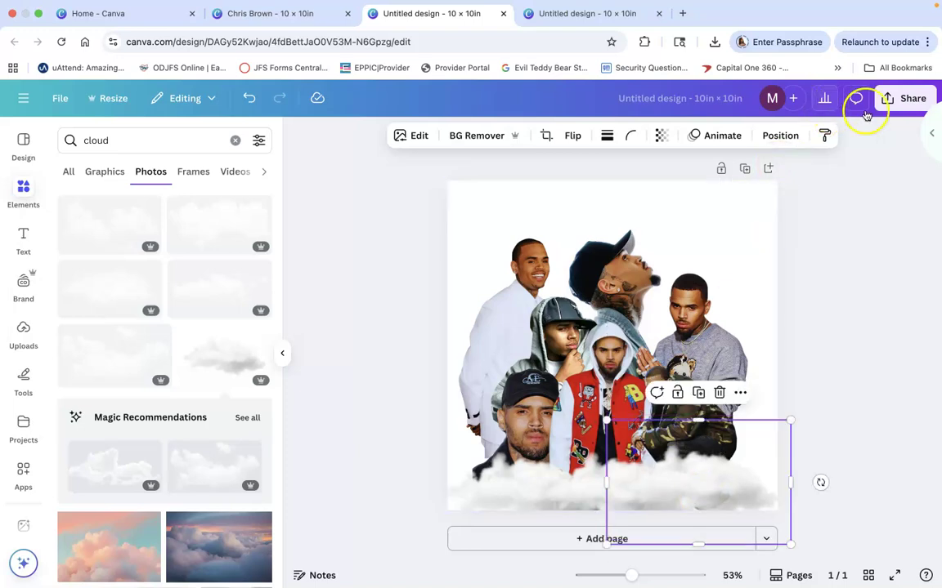
Download the collage as a PNG at size 3.125 (6,250 × 6,250 px) with a transparent background
{"action": "left_click", "coordinate": [903, 97]}
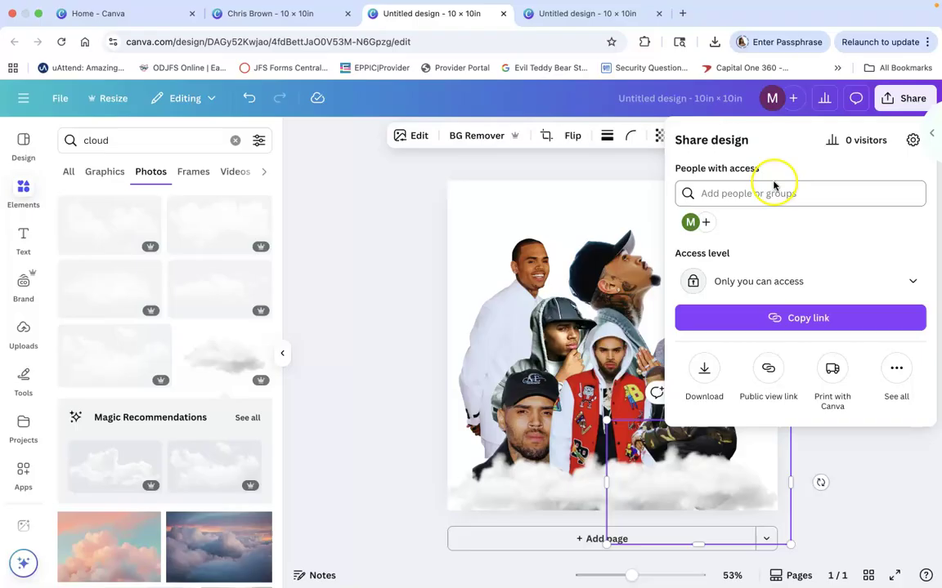
{"action": "left_click", "coordinate": [703, 367]}
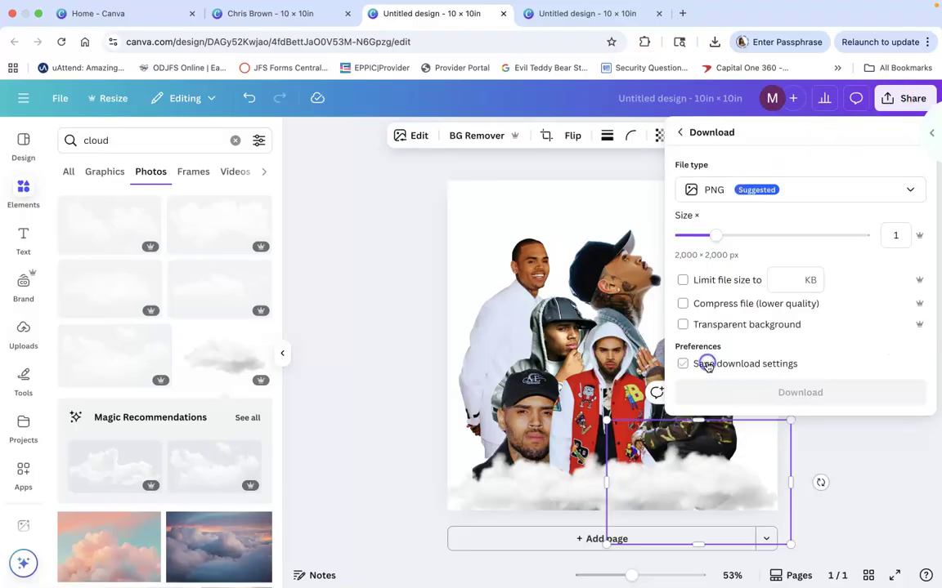
{"action": "left_click_drag", "start_coordinate": [718, 237], "coordinate": [873, 237]}
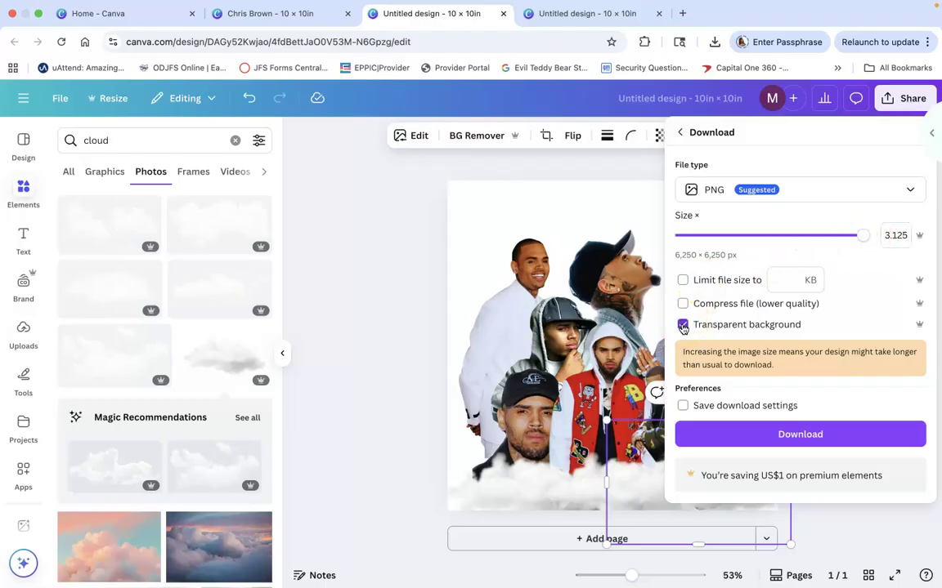
{"action": "left_click", "coordinate": [815, 442]}
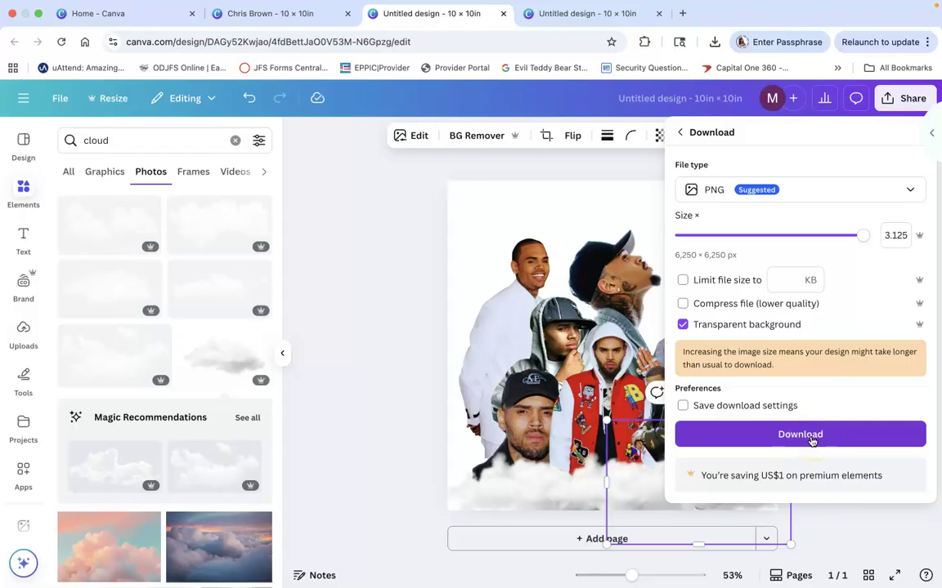
{"action": "left_click", "coordinate": [627, 311]}
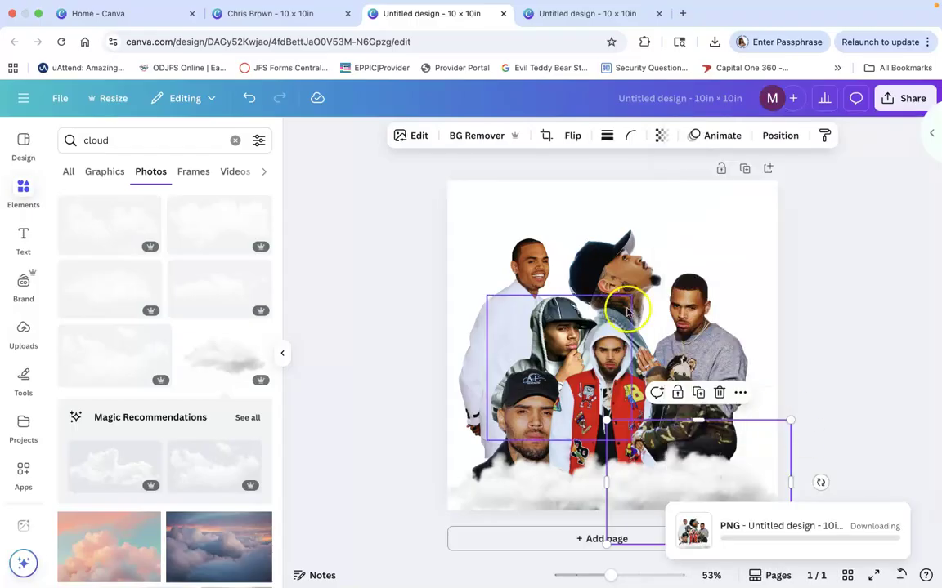
{"action": "left_click_drag", "start_coordinate": [525, 378], "coordinate": [504, 415]}
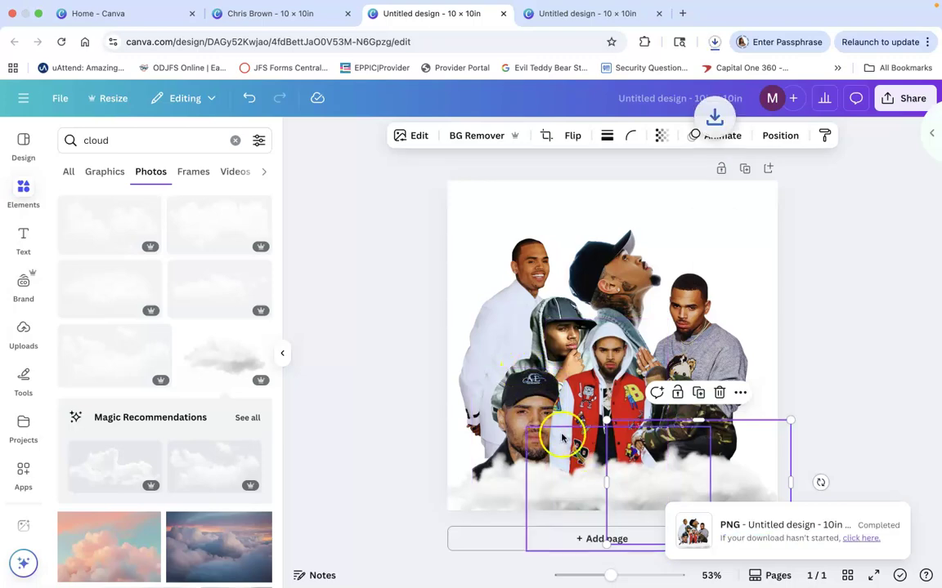
Move the exported Untitled design.png from Downloads to the Desktop in Preview, replacing the existing file of the same name
{"action": "key", "text": "ctrl+Left"}
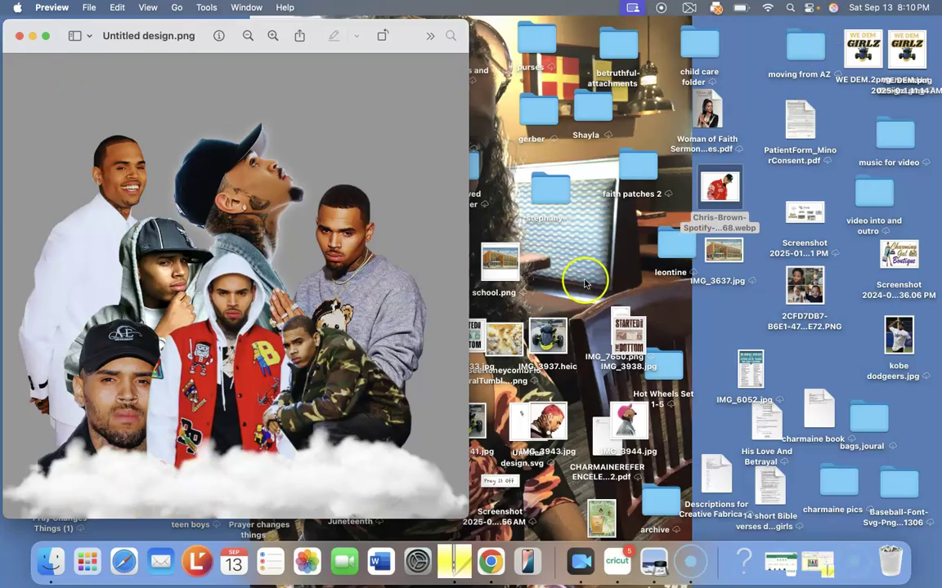
{"action": "left_click", "coordinate": [185, 36]}
{"action": "left_click", "coordinate": [219, 36]}
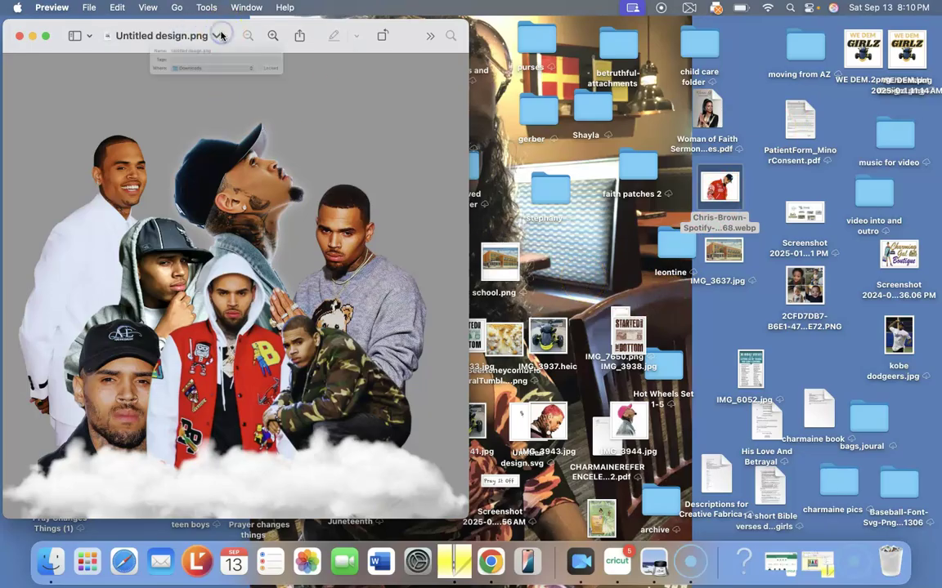
{"action": "left_click", "coordinate": [282, 96]}
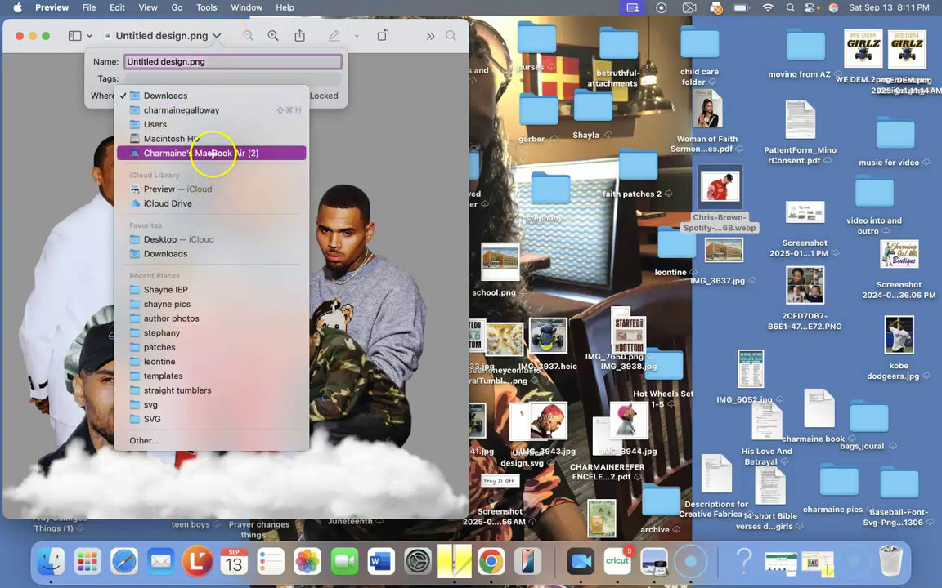
{"action": "left_click", "coordinate": [212, 237]}
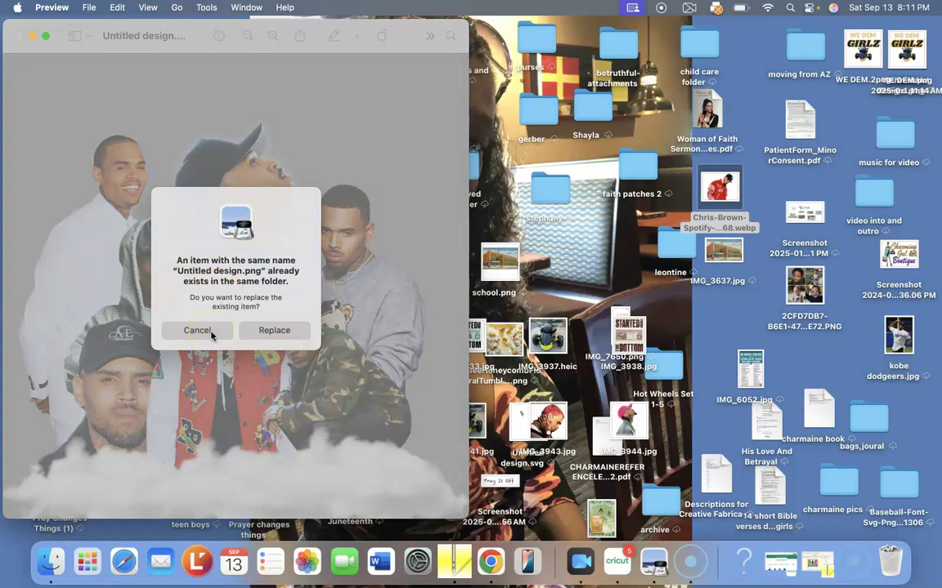
{"action": "left_click", "coordinate": [275, 331]}
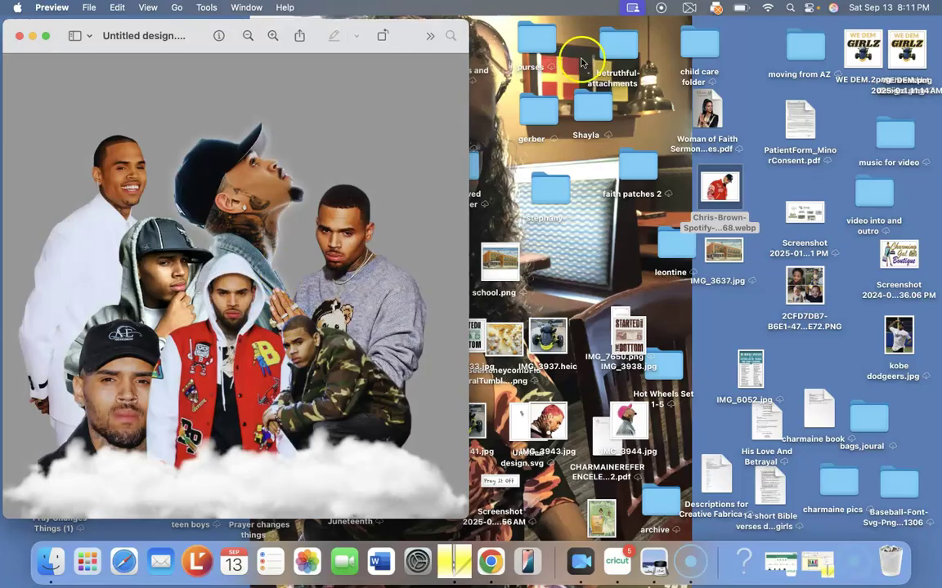
Return to the Canva design in Chrome, add a blank second page, and upload Untitled design.png from the Desktop
{"action": "left_click", "coordinate": [493, 564]}
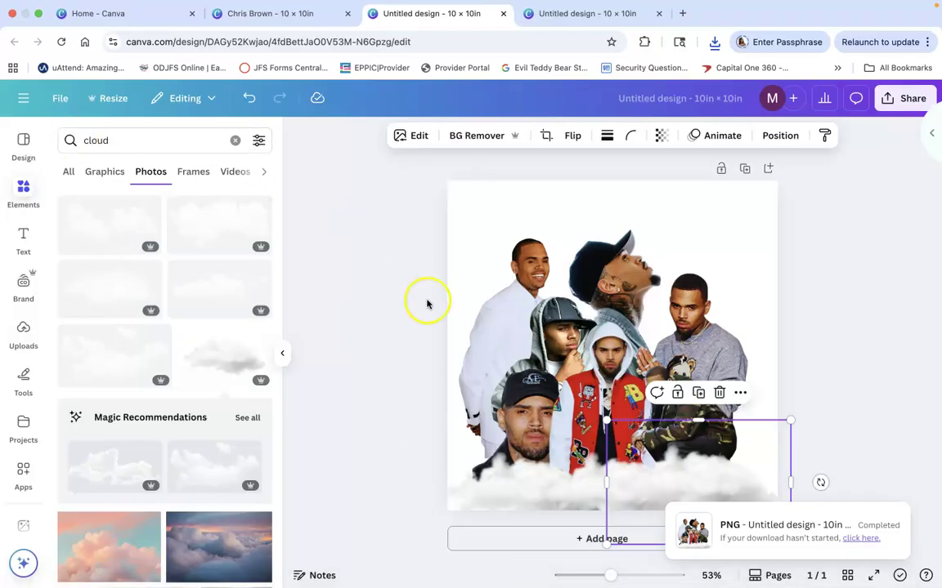
{"action": "left_click", "coordinate": [568, 545]}
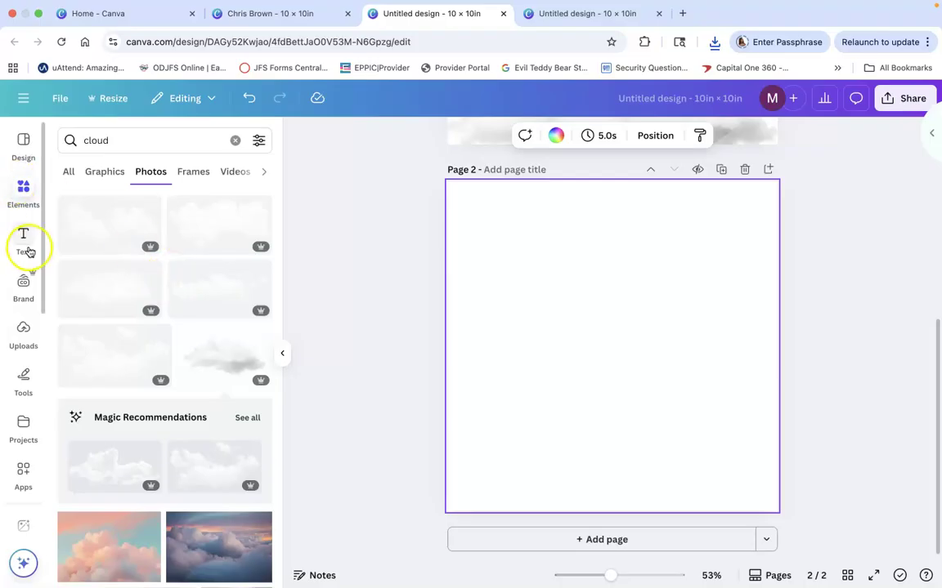
{"action": "left_click", "coordinate": [25, 329]}
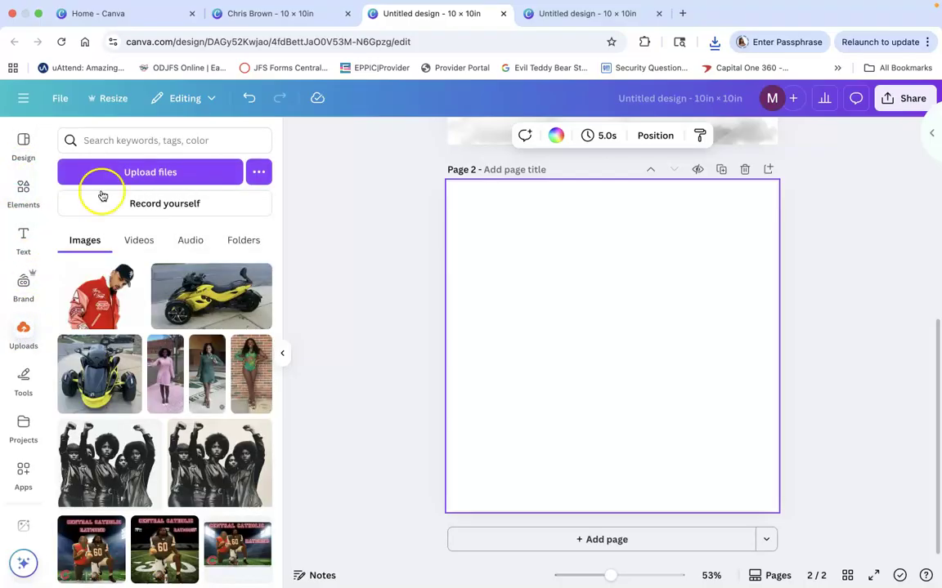
{"action": "left_click", "coordinate": [151, 174]}
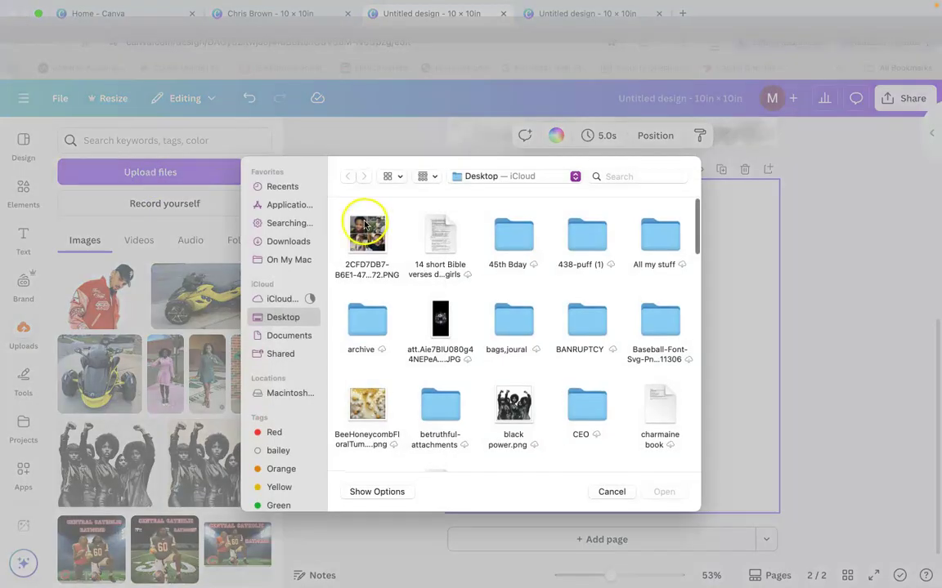
{"action": "scroll", "coordinate": [445, 347], "scroll_direction": "down", "scroll_amount": 8}
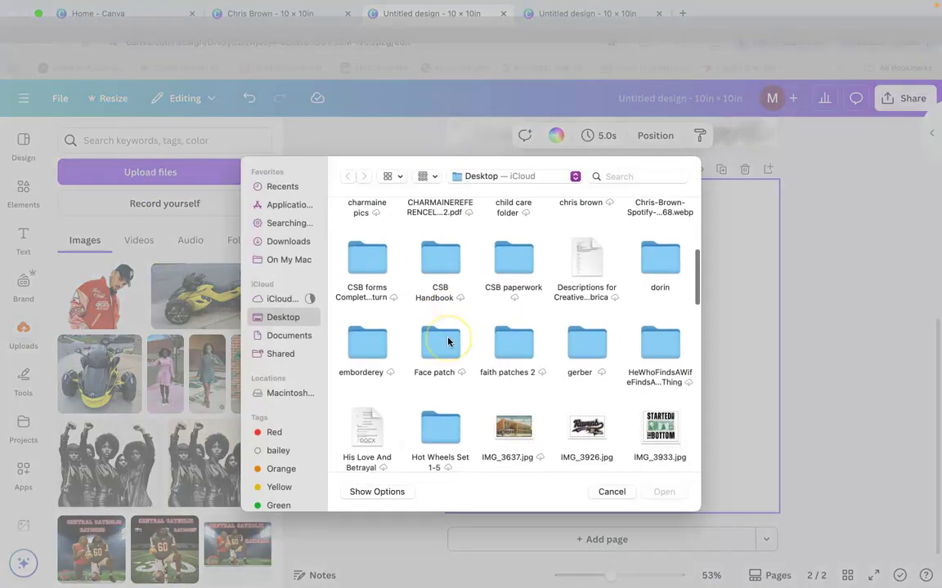
{"action": "scroll", "coordinate": [448, 342], "scroll_direction": "down", "scroll_amount": 6}
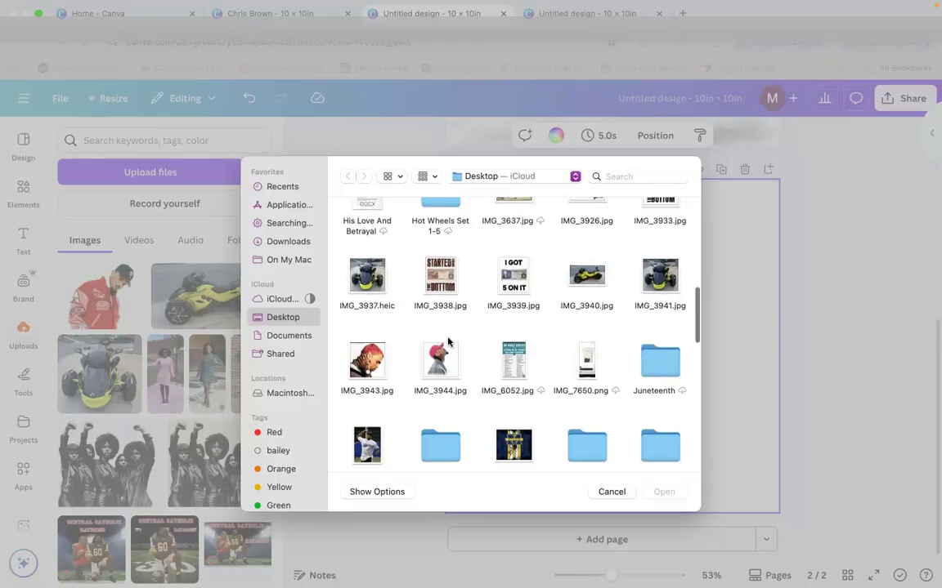
{"action": "scroll", "coordinate": [448, 342], "scroll_direction": "down", "scroll_amount": 2}
{"action": "scroll", "coordinate": [448, 342], "scroll_direction": "up", "scroll_amount": 10}
{"action": "scroll", "coordinate": [448, 341], "scroll_direction": "up", "scroll_amount": 4}
{"action": "scroll", "coordinate": [448, 341], "scroll_direction": "down", "scroll_amount": 3}
{"action": "scroll", "coordinate": [448, 342], "scroll_direction": "down", "scroll_amount": 8}
{"action": "scroll", "coordinate": [448, 341], "scroll_direction": "down", "scroll_amount": 6}
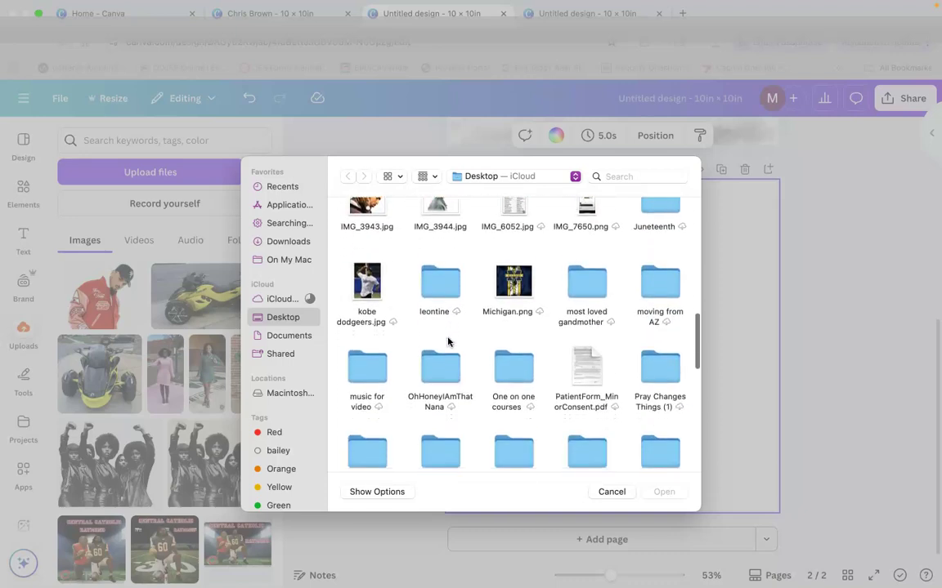
{"action": "scroll", "coordinate": [448, 341], "scroll_direction": "down", "scroll_amount": 10}
{"action": "scroll", "coordinate": [448, 342], "scroll_direction": "down", "scroll_amount": 6}
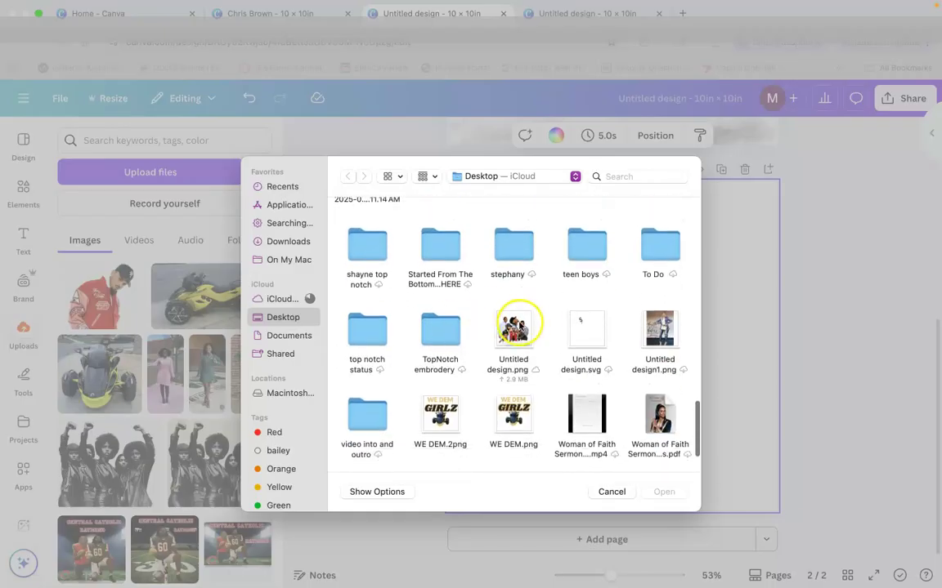
{"action": "left_click", "coordinate": [514, 327]}
{"action": "left_click", "coordinate": [663, 492]}
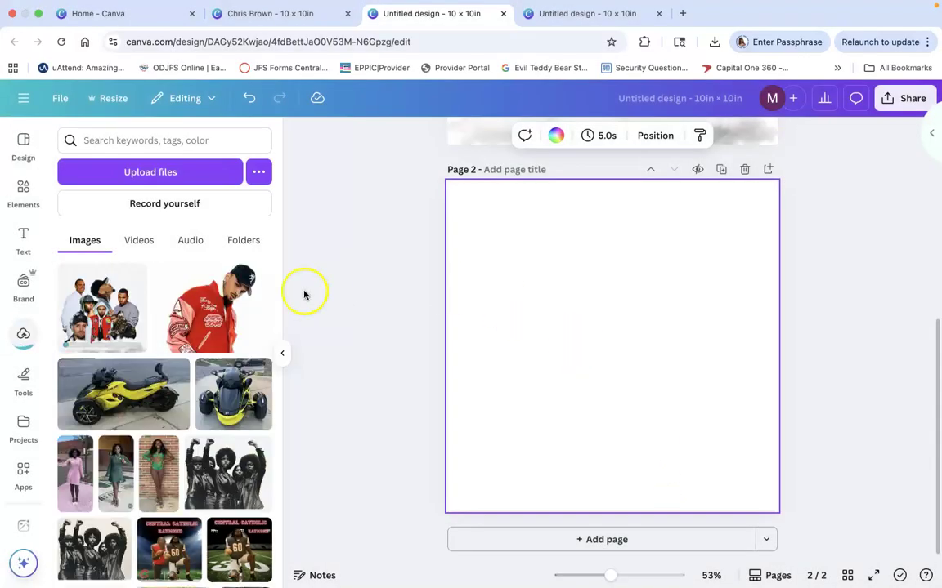
Set page 2's background color to the Brand Kit's near-black swatch
{"action": "scroll", "coordinate": [525, 269], "scroll_direction": "up", "scroll_amount": 3}
{"action": "scroll", "coordinate": [525, 269], "scroll_direction": "down", "scroll_amount": 3}
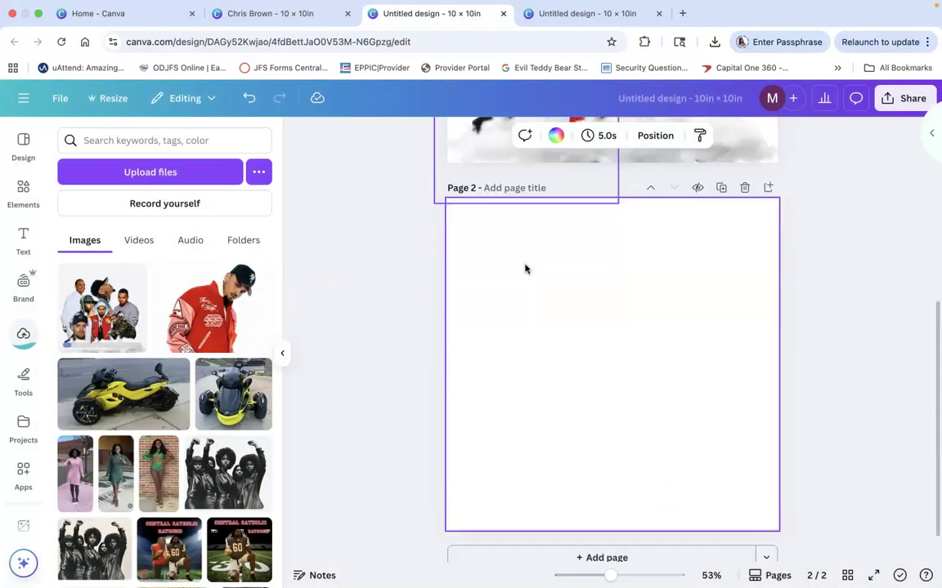
{"action": "left_click", "coordinate": [561, 367]}
{"action": "left_click", "coordinate": [554, 135]}
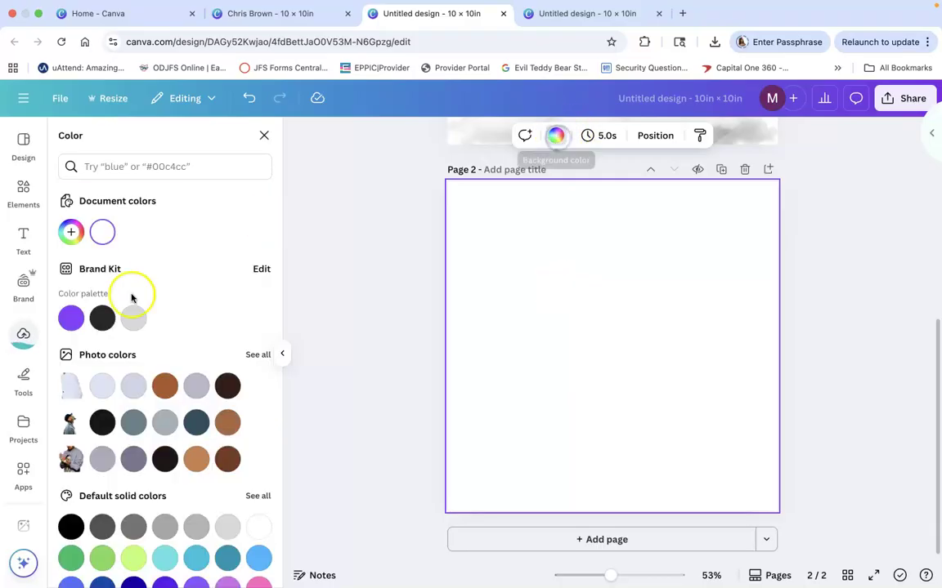
{"action": "left_click", "coordinate": [102, 320]}
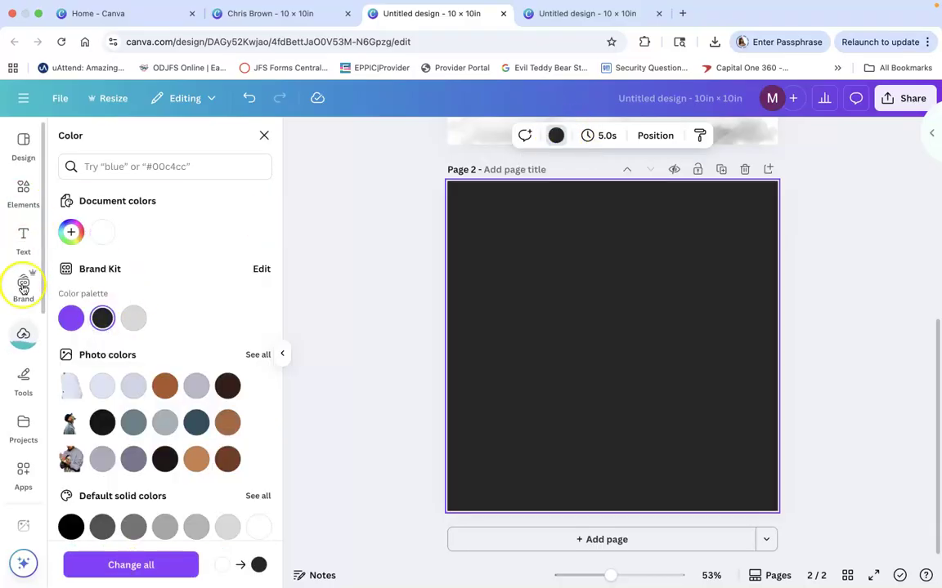
Place the uploaded transparent collage on page 2, enlarge it to about three quarters of the page width, and deselect it
{"action": "left_click", "coordinate": [24, 333]}
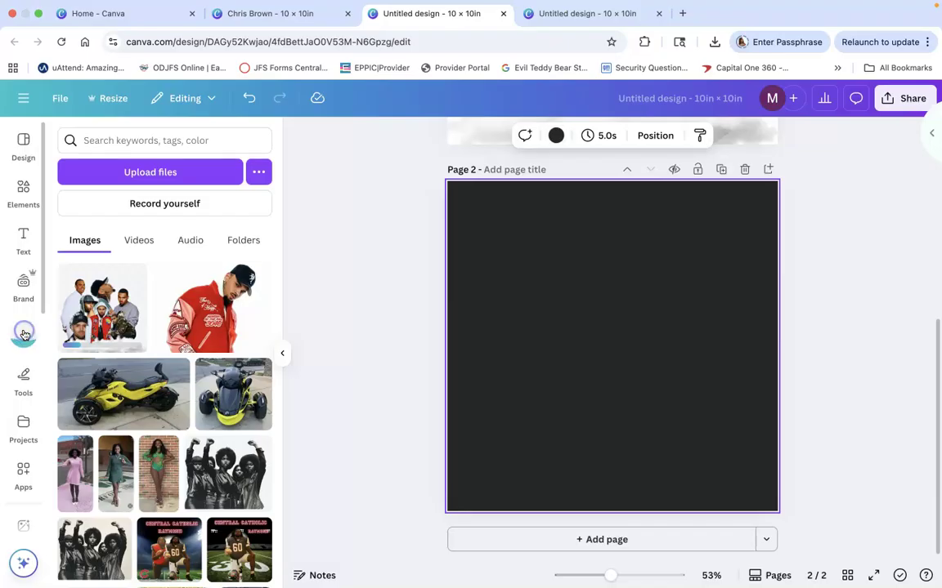
{"action": "left_click", "coordinate": [98, 276]}
{"action": "left_click", "coordinate": [635, 483]}
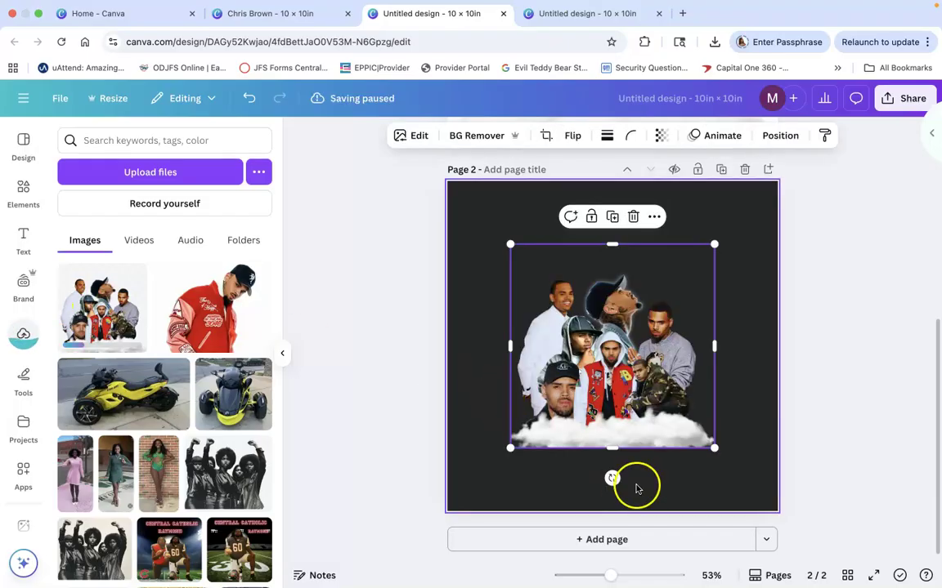
{"action": "left_click", "coordinate": [633, 429]}
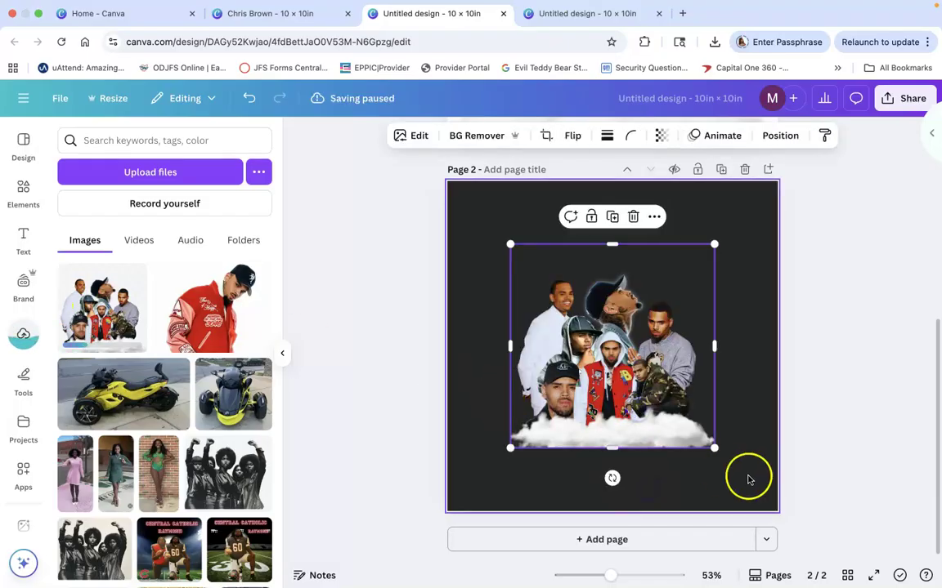
{"action": "mouse_move", "coordinate": [714, 448]}
{"action": "left_mouse_down"}
{"action": "mouse_move", "coordinate": [758, 489]}
{"action": "mouse_move", "coordinate": [710, 428]}
{"action": "mouse_move", "coordinate": [719, 432]}
{"action": "left_mouse_up"}
{"action": "left_click", "coordinate": [710, 489]}
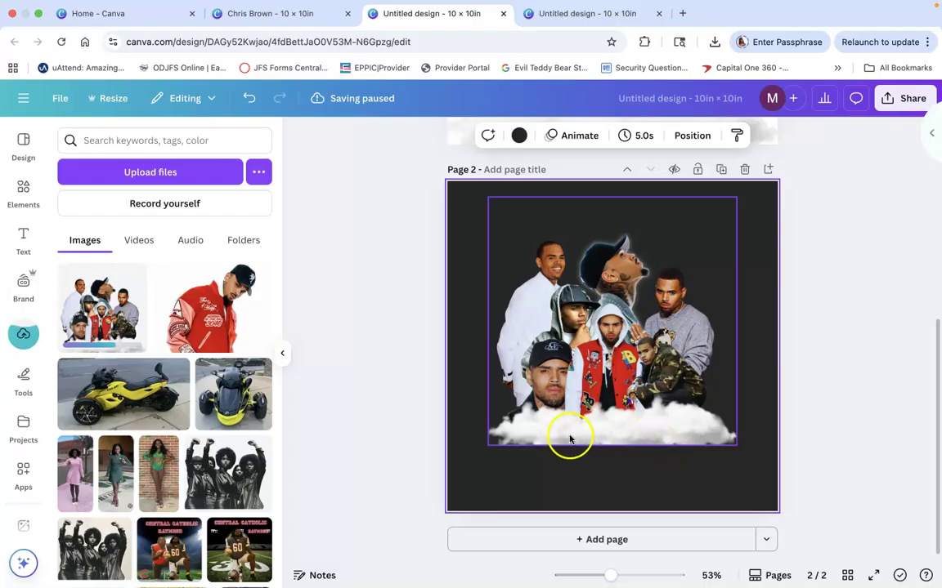
Open the existing Chris Brown design from the recent designs on the Canva home page
{"action": "left_click", "coordinate": [117, 30]}
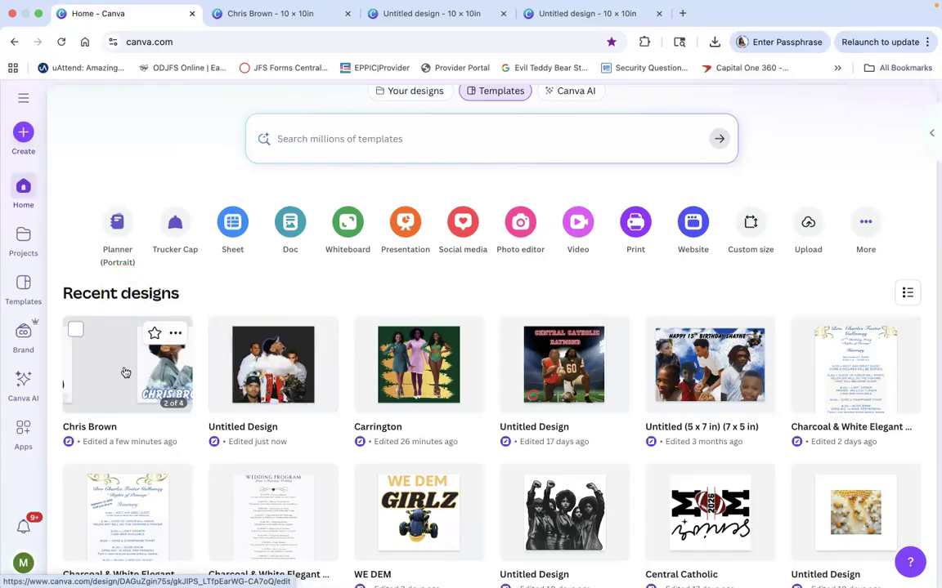
{"action": "left_click", "coordinate": [125, 373]}
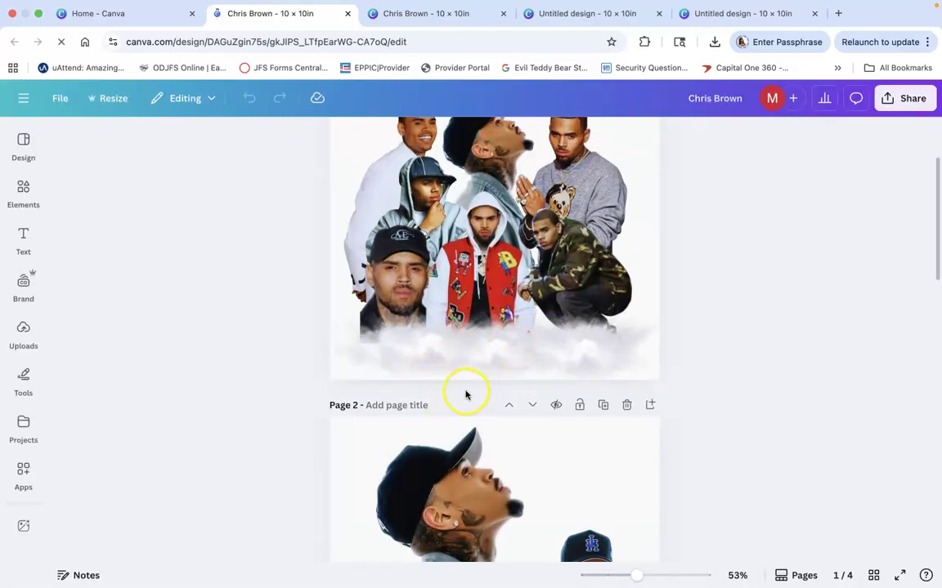
{"action": "left_click_drag", "start_coordinate": [542, 301], "coordinate": [539, 300]}
{"action": "left_click", "coordinate": [673, 301]}
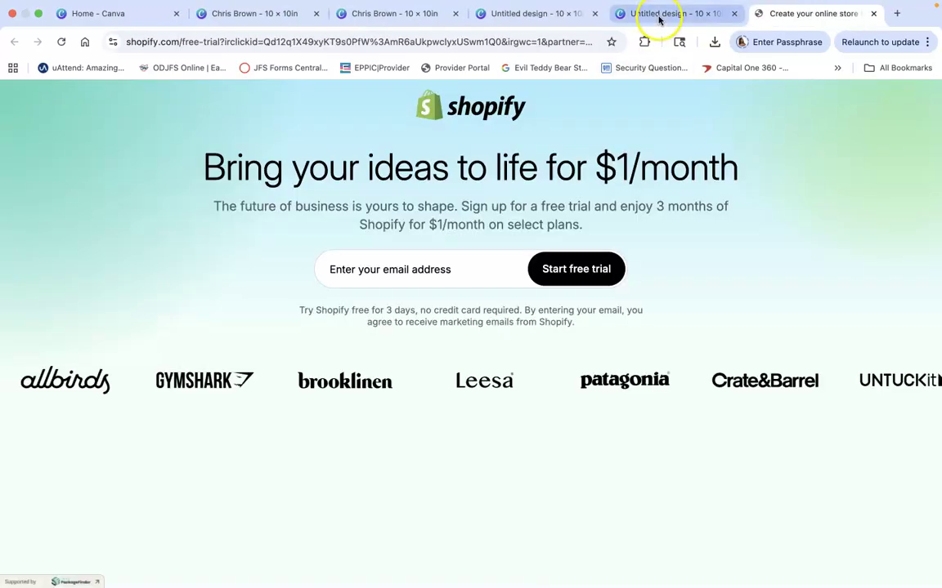
Return to the untitled collage design and group all the portraits and clouds on page 1
{"action": "left_click", "coordinate": [660, 15]}
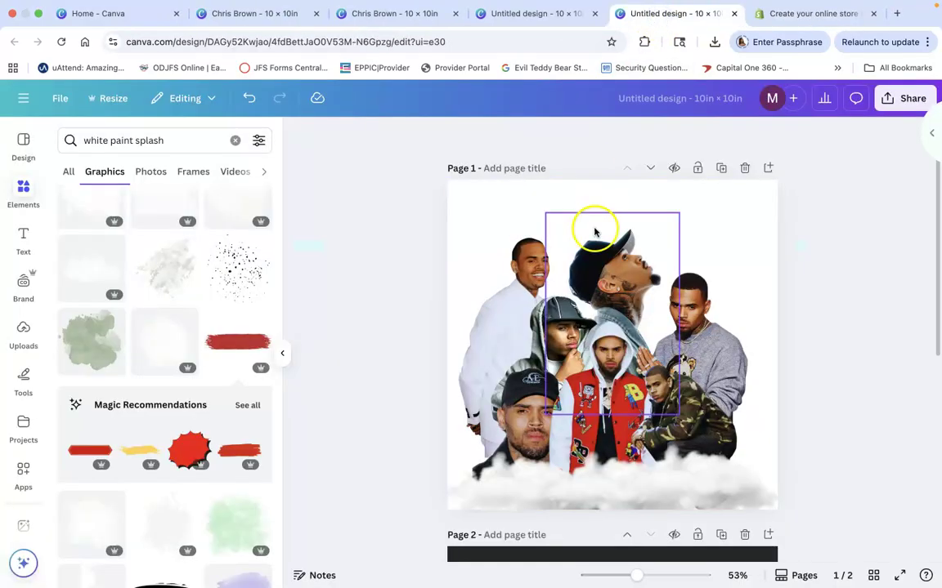
{"action": "left_click_drag", "start_coordinate": [454, 192], "coordinate": [782, 513]}
{"action": "left_click", "coordinate": [564, 187]}
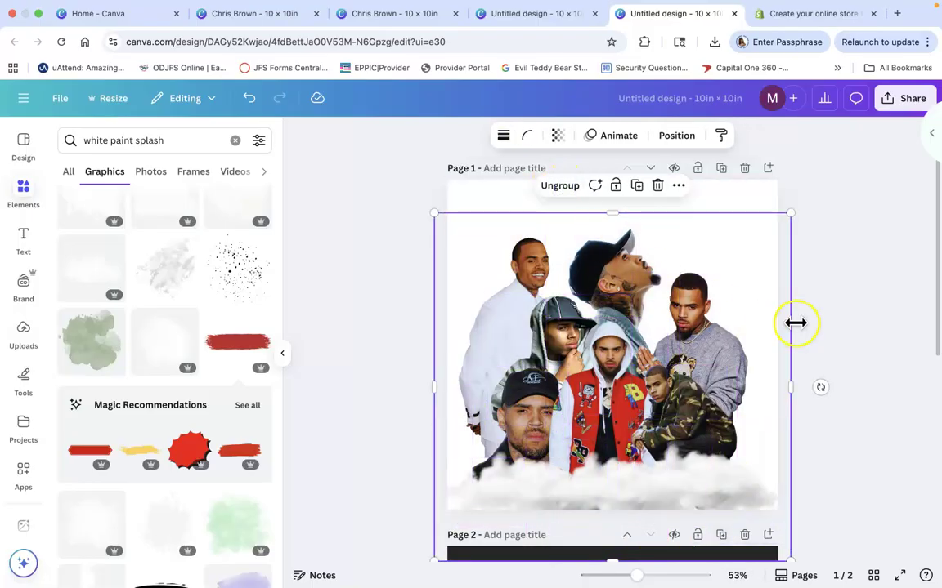
Move the grouped collage up and back down on page 1, ending with it shifted up to expose the jeans beneath the clouds
{"action": "left_click_drag", "start_coordinate": [618, 372], "coordinate": [607, 326]}
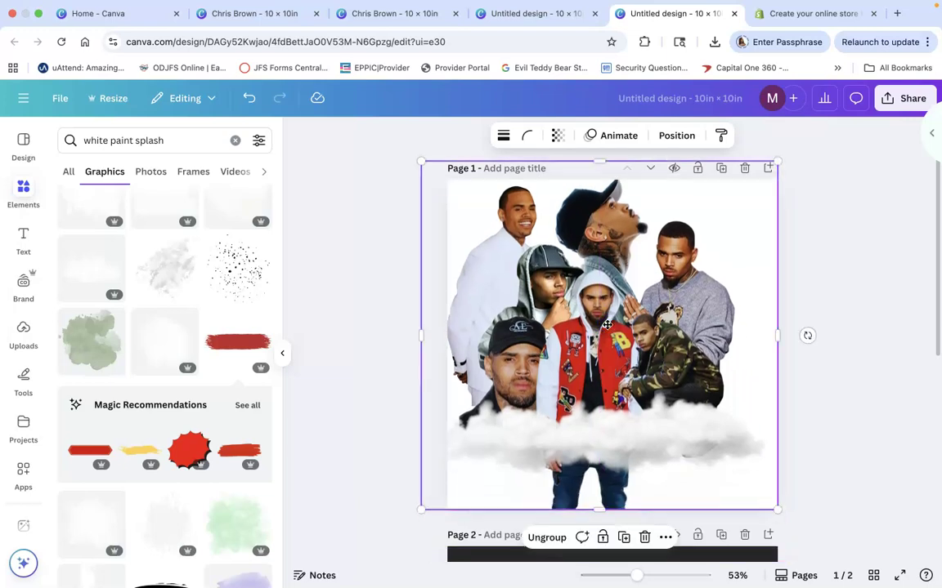
{"action": "mouse_move", "coordinate": [599, 508]}
{"action": "left_mouse_down"}
{"action": "mouse_move", "coordinate": [600, 483]}
{"action": "mouse_move", "coordinate": [601, 515]}
{"action": "left_mouse_up"}
{"action": "left_click_drag", "start_coordinate": [604, 336], "coordinate": [617, 376]}
{"action": "left_click", "coordinate": [575, 409]}
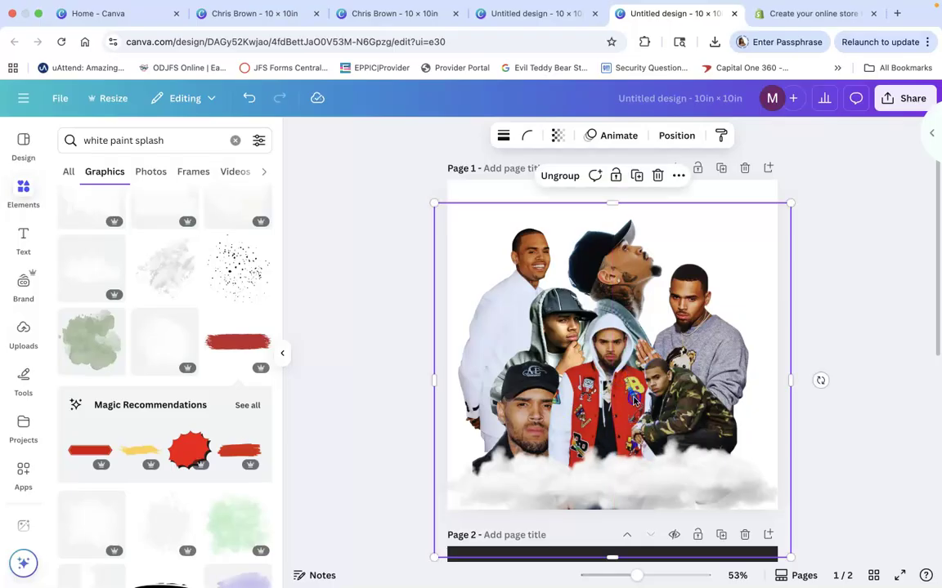
{"action": "left_click_drag", "start_coordinate": [600, 487], "coordinate": [601, 420]}
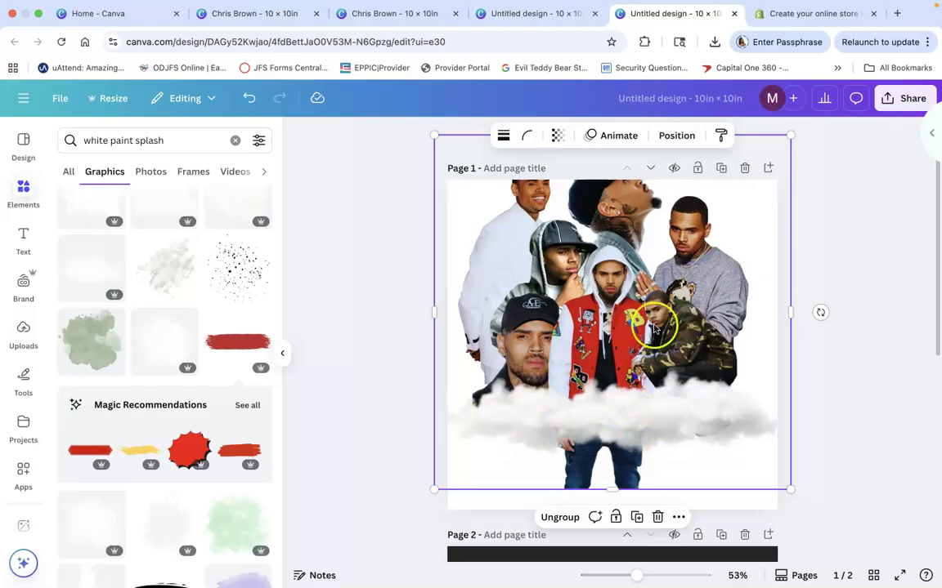
Switch to the Chris Brown design, examine the two-portrait artwork with name lettering on page 2, and select its group
{"action": "left_click", "coordinate": [247, 13]}
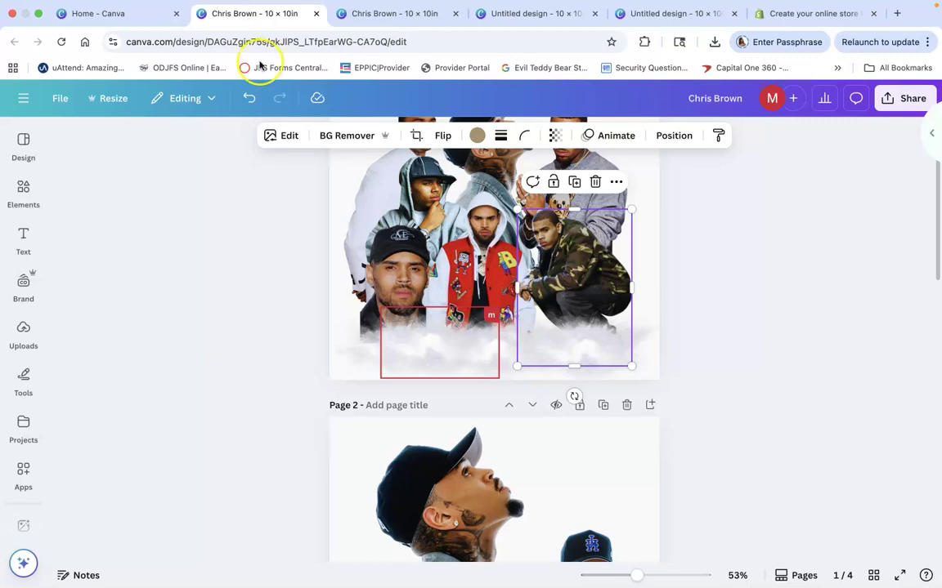
{"action": "scroll", "coordinate": [433, 278], "scroll_direction": "down", "scroll_amount": 10}
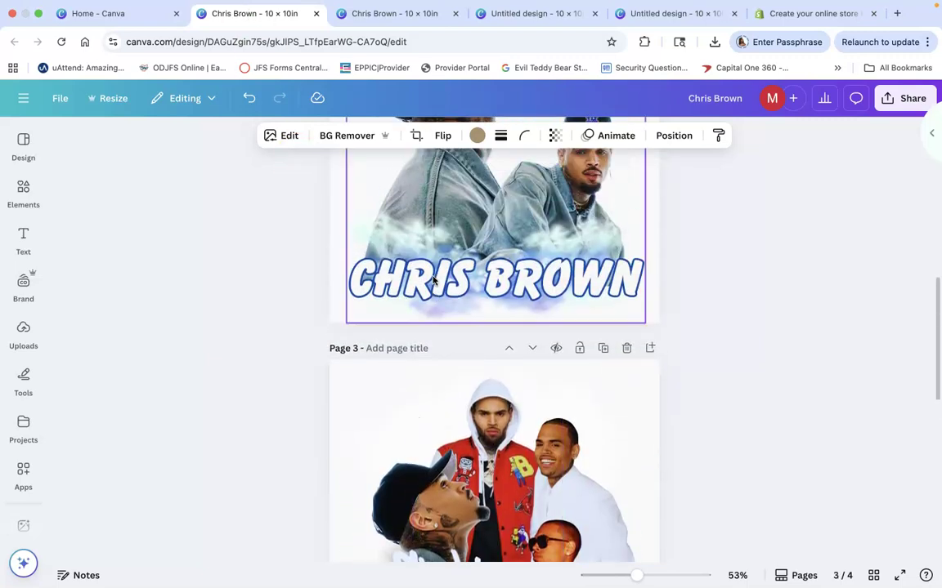
{"action": "scroll", "coordinate": [433, 281], "scroll_direction": "up", "scroll_amount": 3}
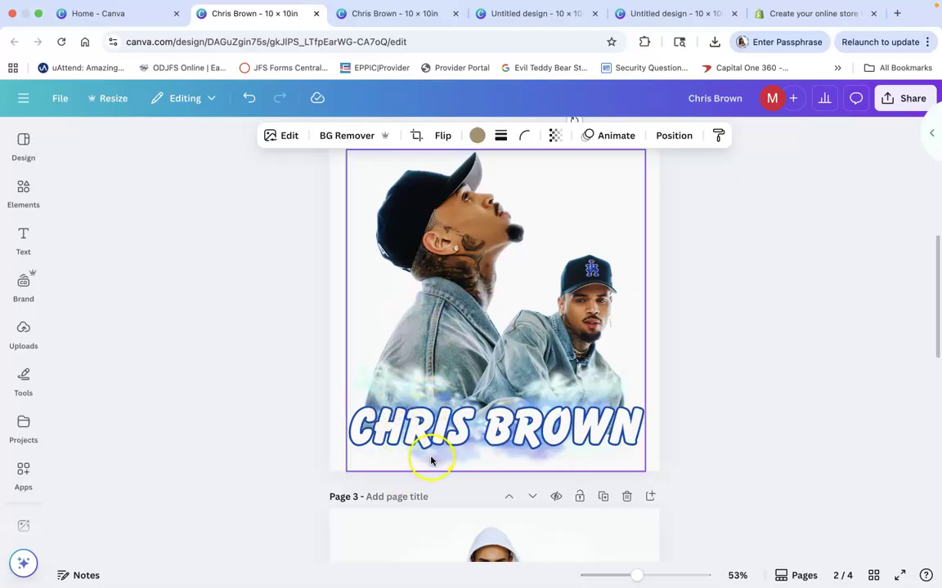
{"action": "scroll", "coordinate": [437, 352], "scroll_direction": "up", "scroll_amount": 3}
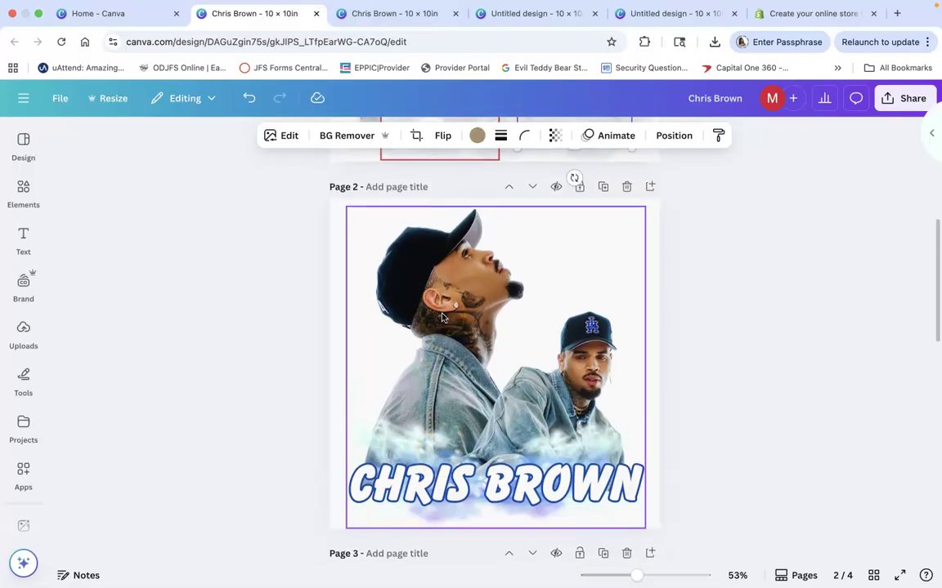
{"action": "scroll", "coordinate": [431, 445], "scroll_direction": "down", "scroll_amount": 2}
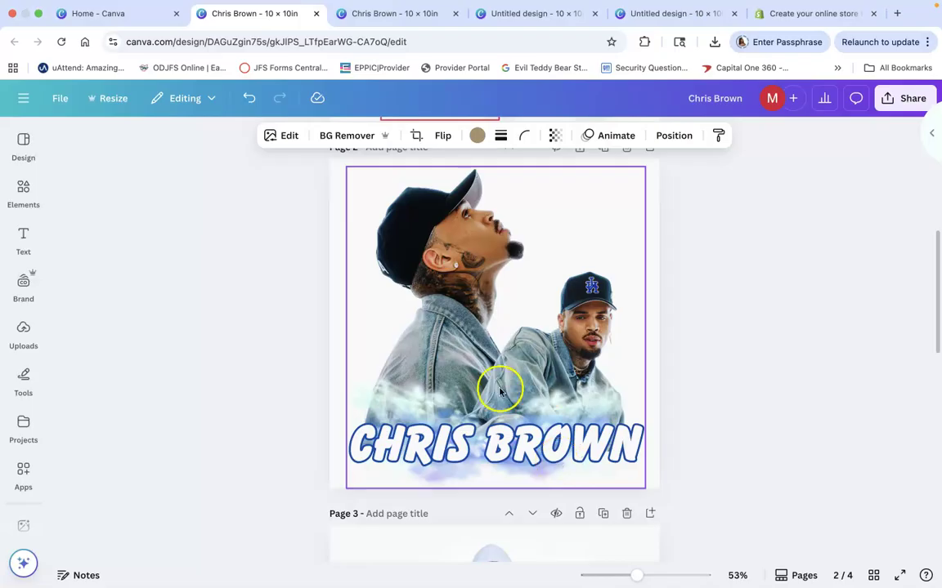
{"action": "left_click", "coordinate": [348, 170]}
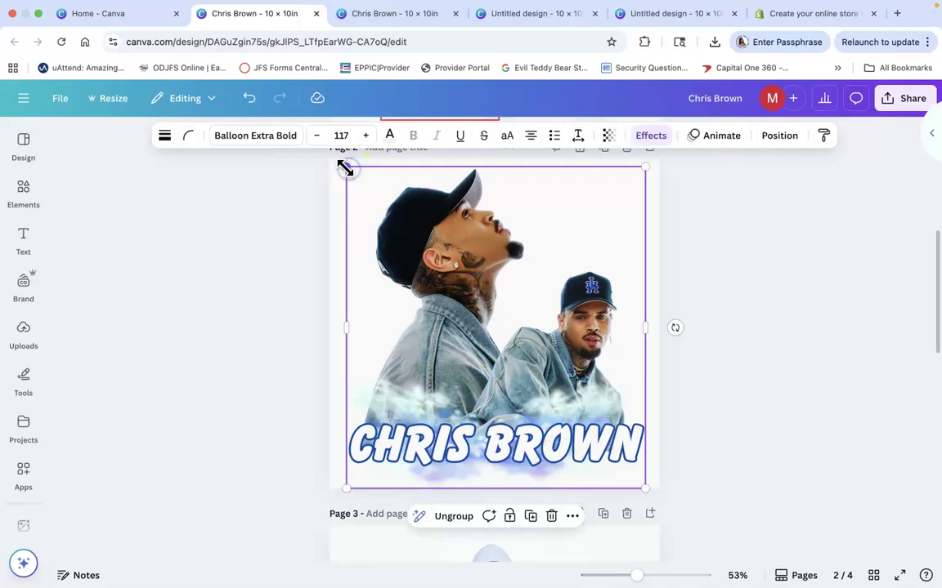
Set the page 2 background behind the two-portrait artwork to black
{"action": "scroll", "coordinate": [423, 201], "scroll_direction": "up", "scroll_amount": 3}
{"action": "left_click", "coordinate": [338, 240]}
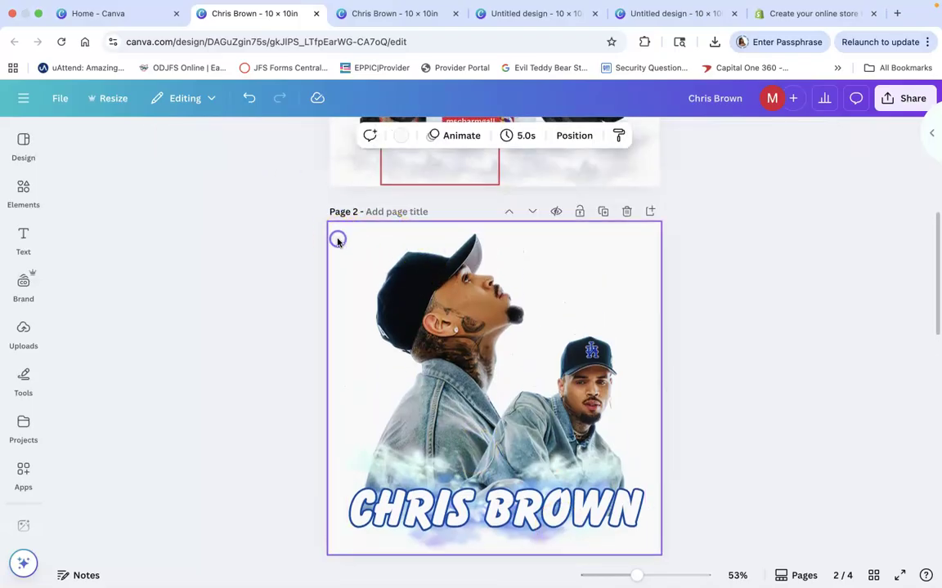
{"action": "left_click", "coordinate": [400, 135]}
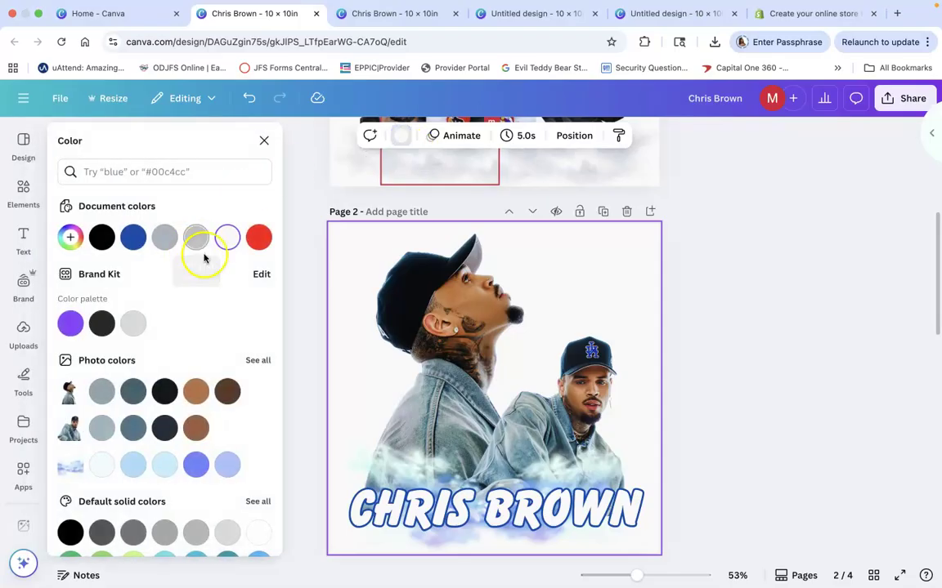
{"action": "left_click", "coordinate": [101, 237]}
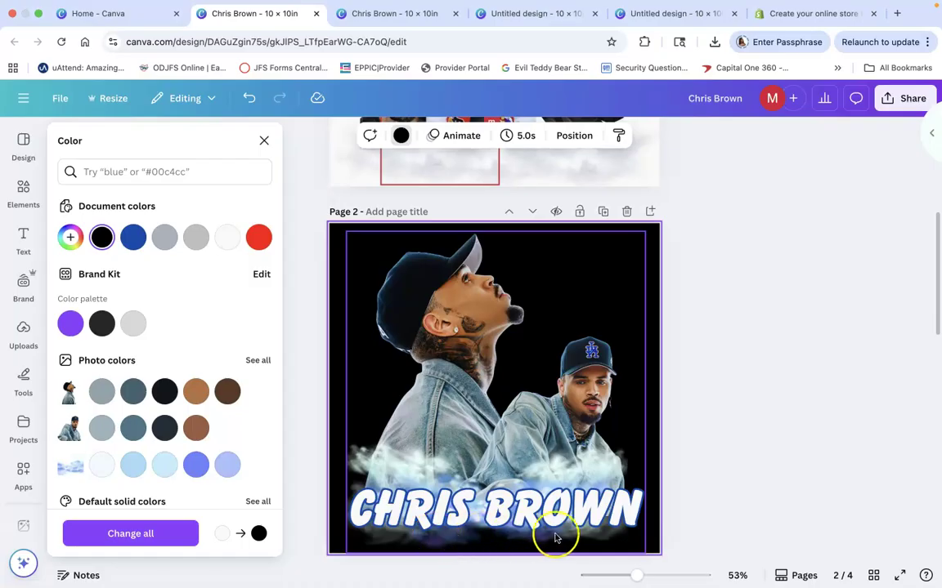
Examine the portraits, name lettering and brush-stroke bases in the example designs on pages 3 and 4
{"action": "scroll", "coordinate": [781, 466], "scroll_direction": "down", "scroll_amount": 5}
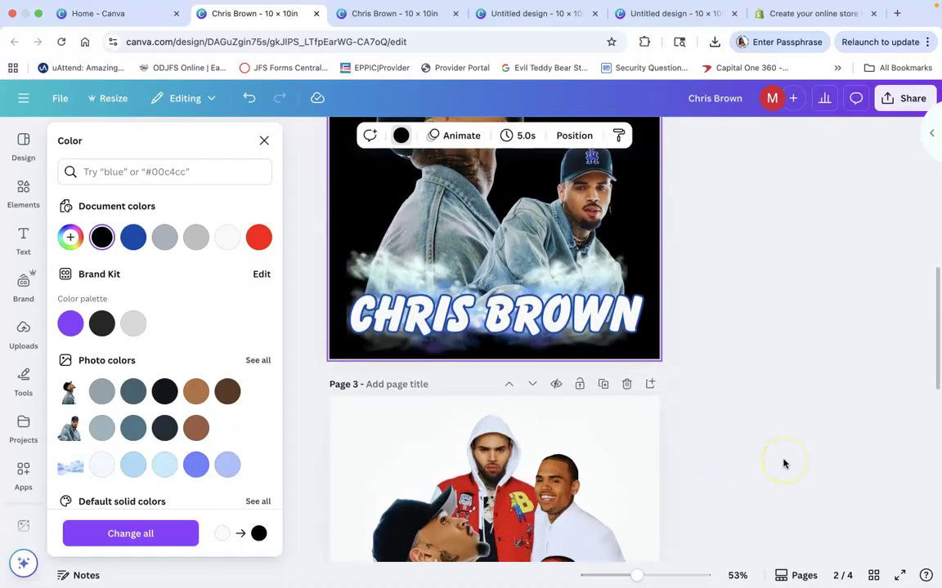
{"action": "scroll", "coordinate": [783, 464], "scroll_direction": "down", "scroll_amount": 3}
{"action": "scroll", "coordinate": [782, 462], "scroll_direction": "up", "scroll_amount": 1}
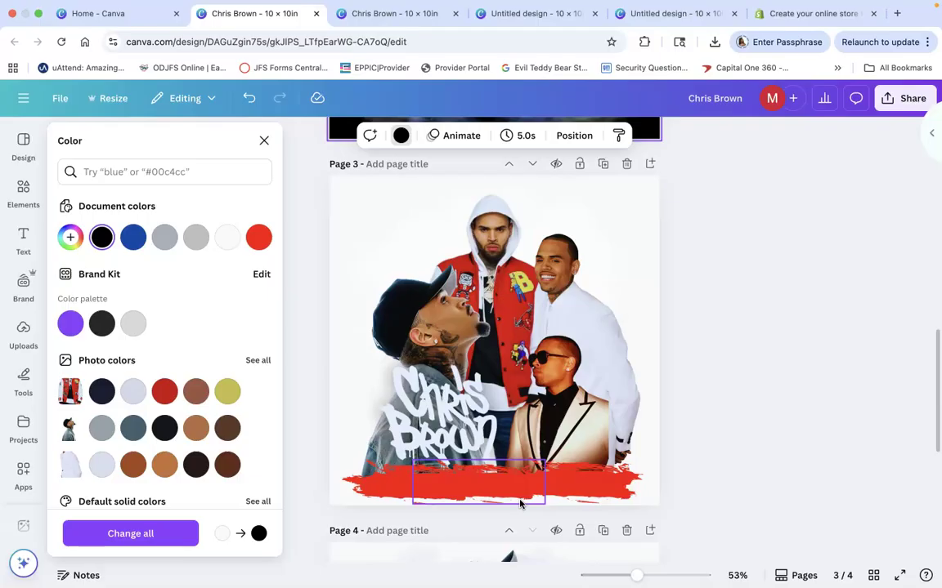
{"action": "left_click", "coordinate": [506, 449]}
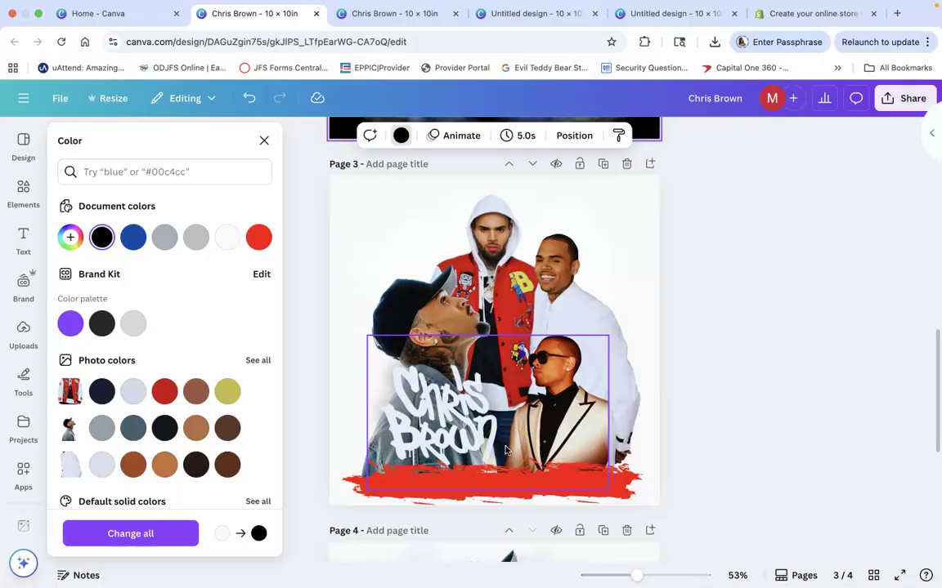
{"action": "left_click", "coordinate": [477, 404]}
{"action": "left_click", "coordinate": [479, 315]}
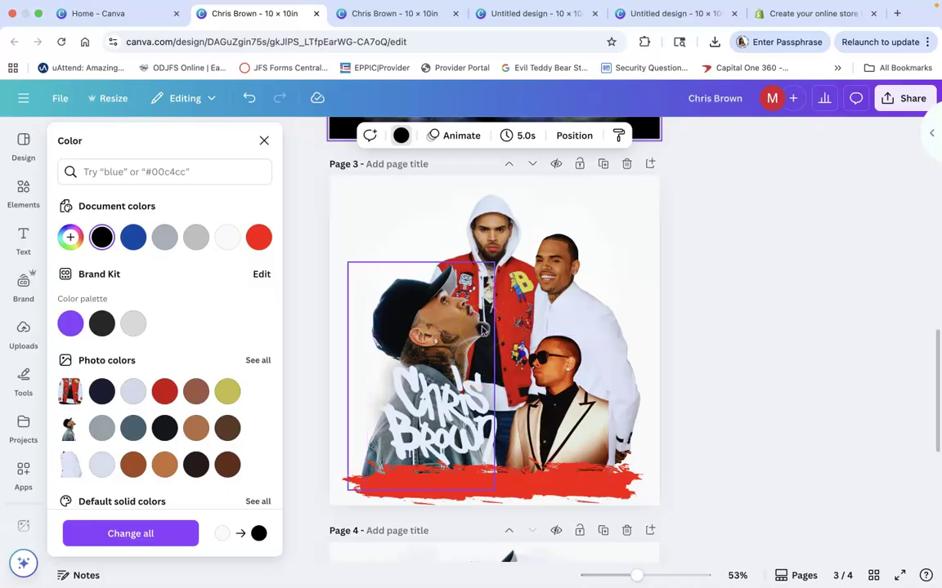
{"action": "scroll", "coordinate": [482, 331], "scroll_direction": "up", "scroll_amount": 1}
{"action": "scroll", "coordinate": [482, 331], "scroll_direction": "down", "scroll_amount": 5}
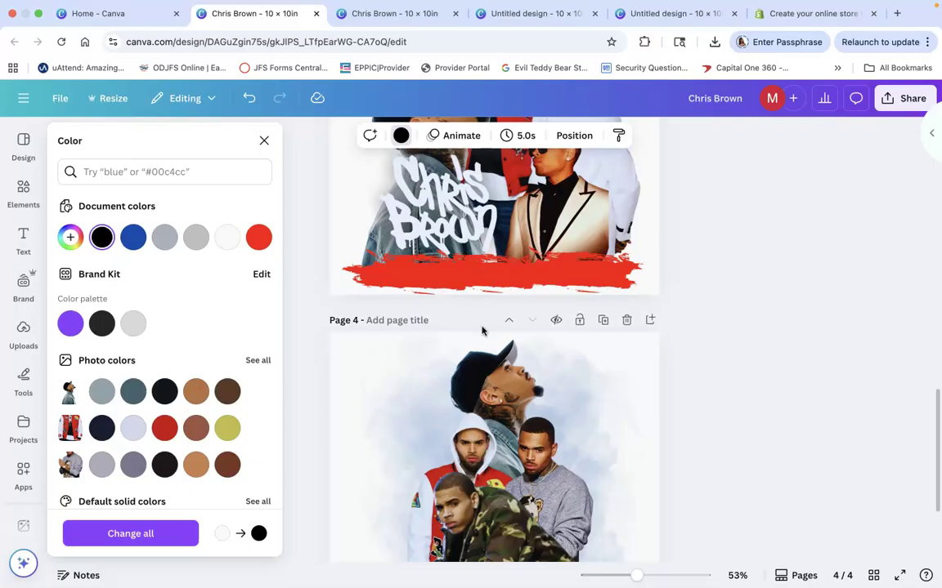
{"action": "scroll", "coordinate": [483, 330], "scroll_direction": "down", "scroll_amount": 3}
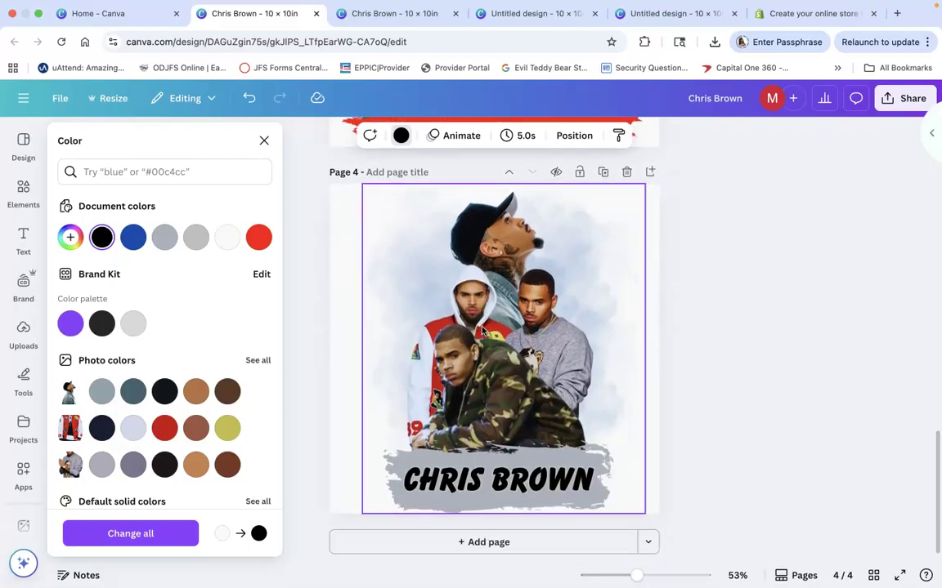
{"action": "scroll", "coordinate": [483, 330], "scroll_direction": "up", "scroll_amount": 1}
{"action": "scroll", "coordinate": [482, 330], "scroll_direction": "up", "scroll_amount": 1}
{"action": "scroll", "coordinate": [483, 330], "scroll_direction": "up", "scroll_amount": 6}
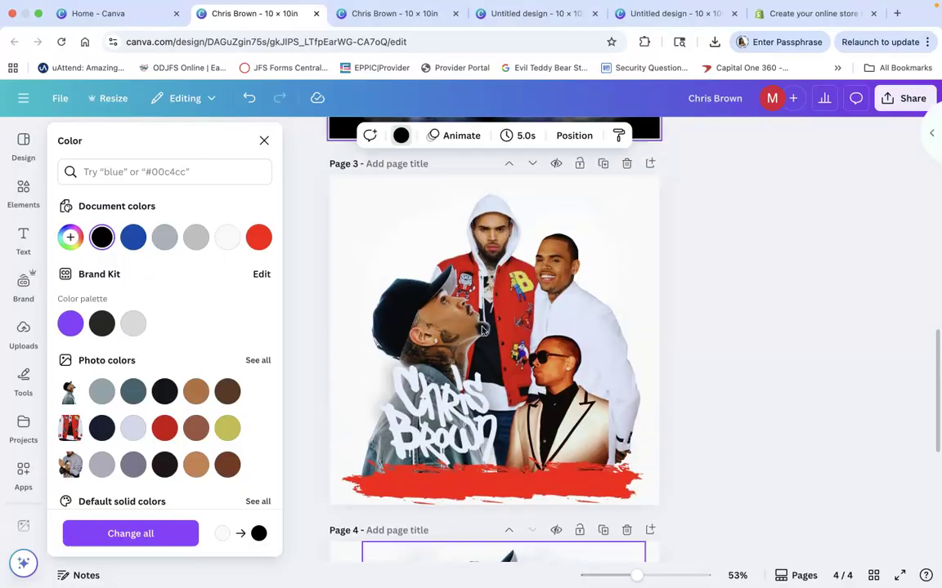
{"action": "scroll", "coordinate": [472, 435], "scroll_direction": "down", "scroll_amount": 2}
{"action": "scroll", "coordinate": [504, 404], "scroll_direction": "down", "scroll_amount": 4}
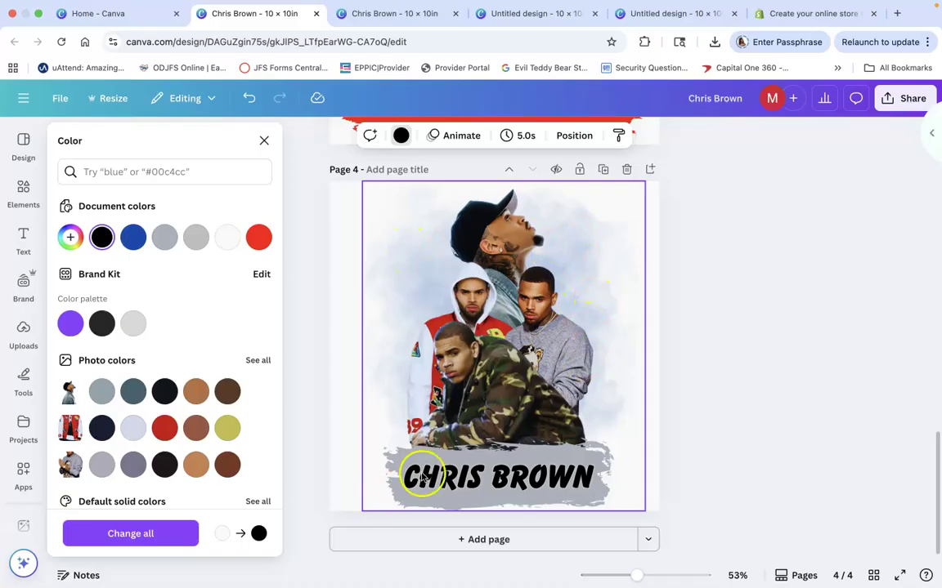
{"action": "scroll", "coordinate": [466, 474], "scroll_direction": "up", "scroll_amount": 1}
{"action": "scroll", "coordinate": [466, 474], "scroll_direction": "up", "scroll_amount": 3}
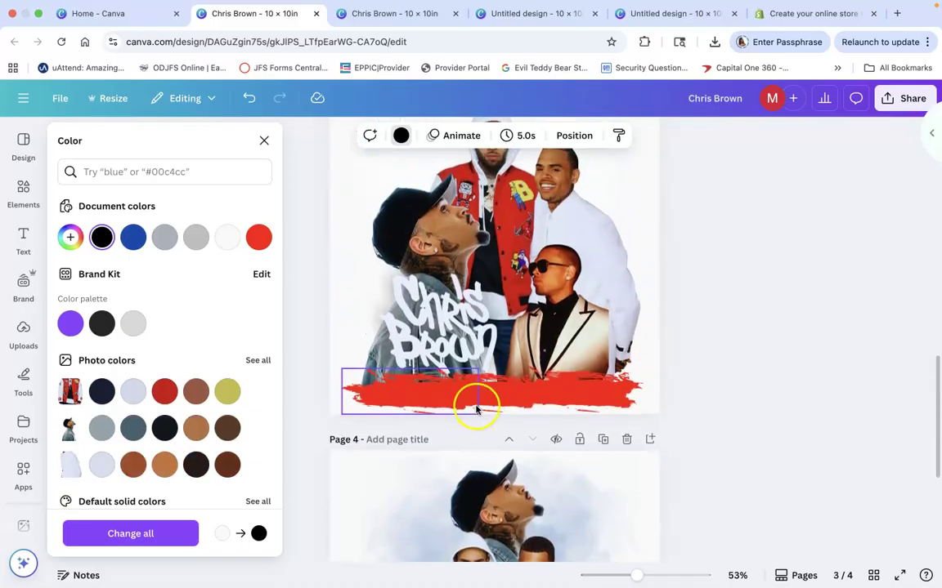
{"action": "scroll", "coordinate": [556, 396], "scroll_direction": "up", "scroll_amount": 2}
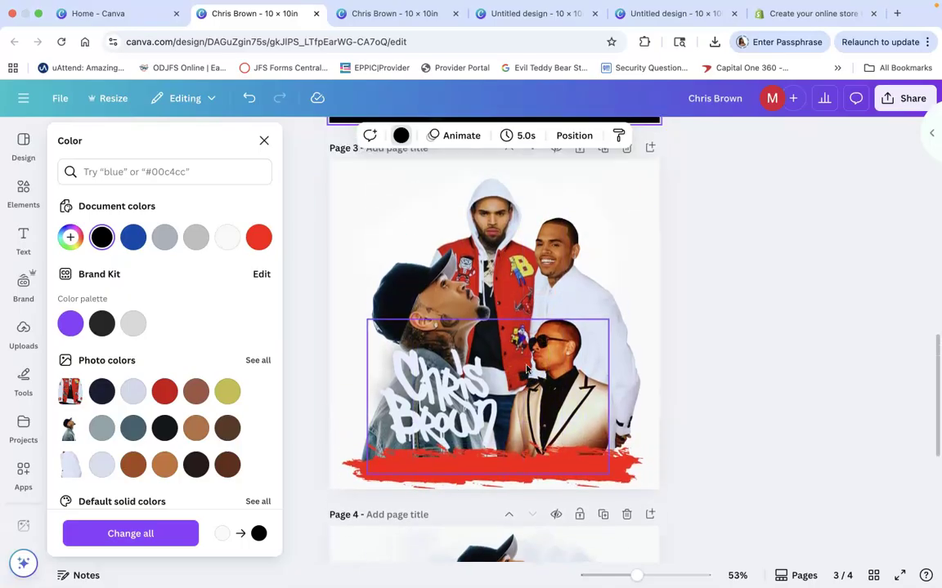
{"action": "scroll", "coordinate": [527, 369], "scroll_direction": "up", "scroll_amount": 2}
Set the page 3 background behind the four-portrait red brush-stroke design to black
{"action": "left_click", "coordinate": [371, 283]}
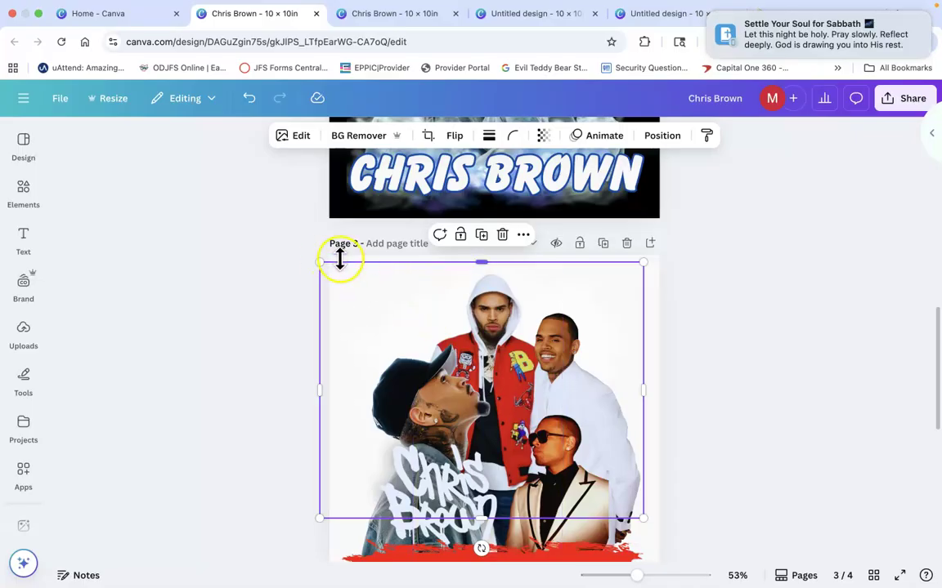
{"action": "right_click", "coordinate": [717, 391]}
{"action": "left_click", "coordinate": [651, 326]}
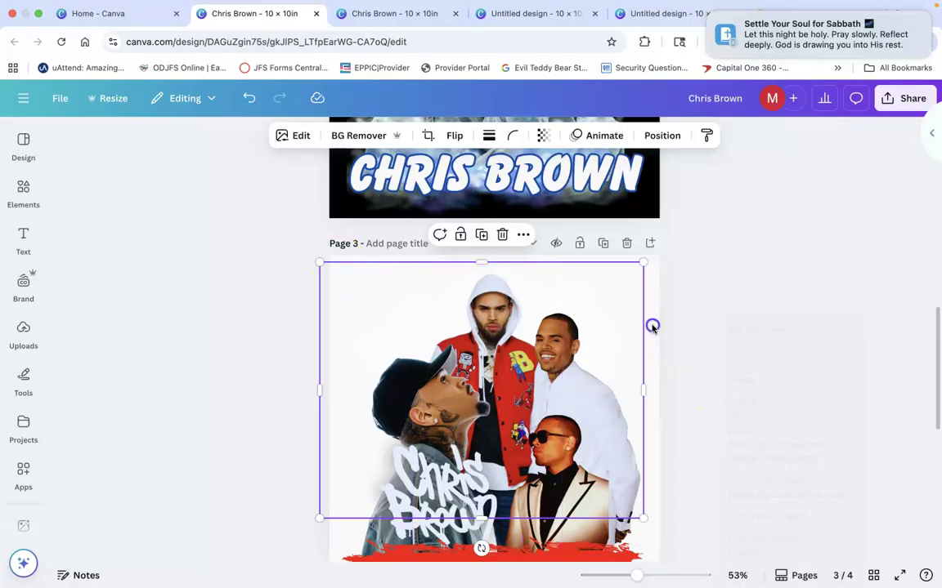
{"action": "left_click", "coordinate": [634, 296]}
{"action": "left_click", "coordinate": [400, 135]}
{"action": "left_click", "coordinate": [102, 237]}
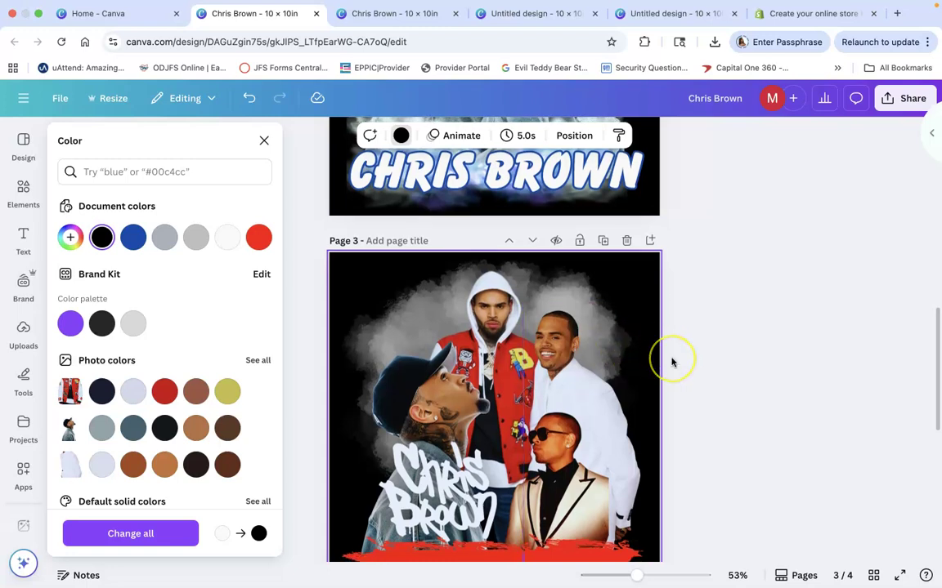
Review the example designs across all four pages, comparing the black-background artwork with the lighter cloud collage on page 1
{"action": "scroll", "coordinate": [666, 360], "scroll_direction": "down", "scroll_amount": 2}
{"action": "scroll", "coordinate": [670, 361], "scroll_direction": "down", "scroll_amount": 2}
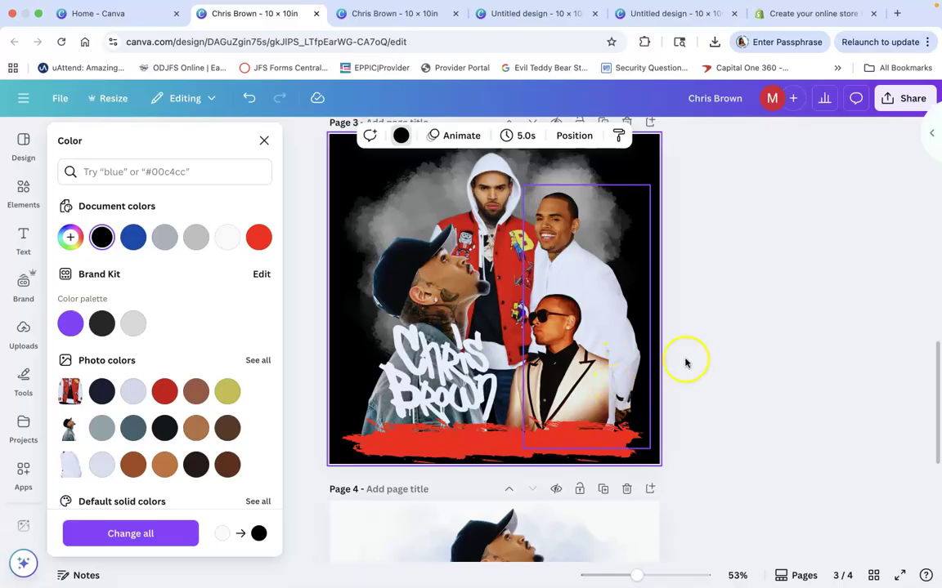
{"action": "scroll", "coordinate": [759, 333], "scroll_direction": "down", "scroll_amount": 5}
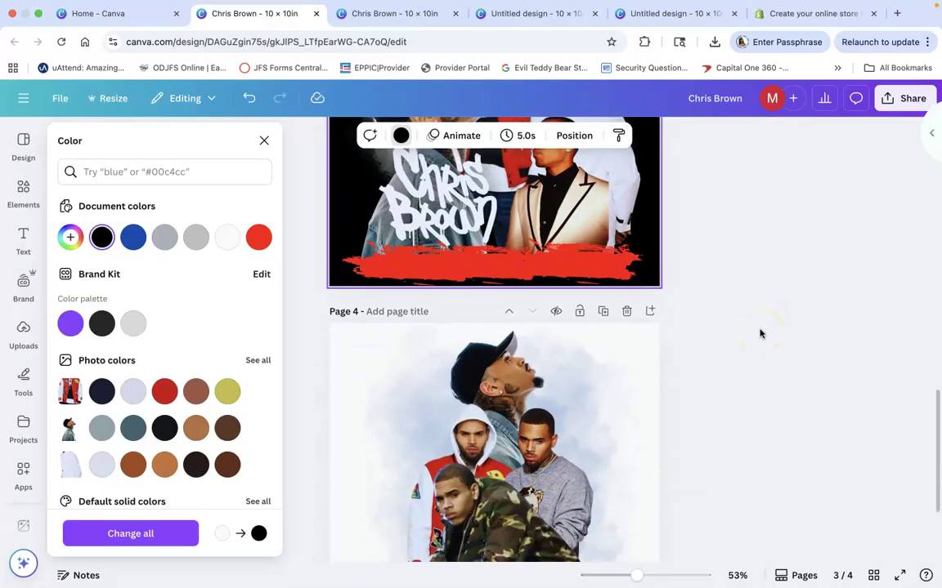
{"action": "scroll", "coordinate": [760, 334], "scroll_direction": "up", "scroll_amount": 18}
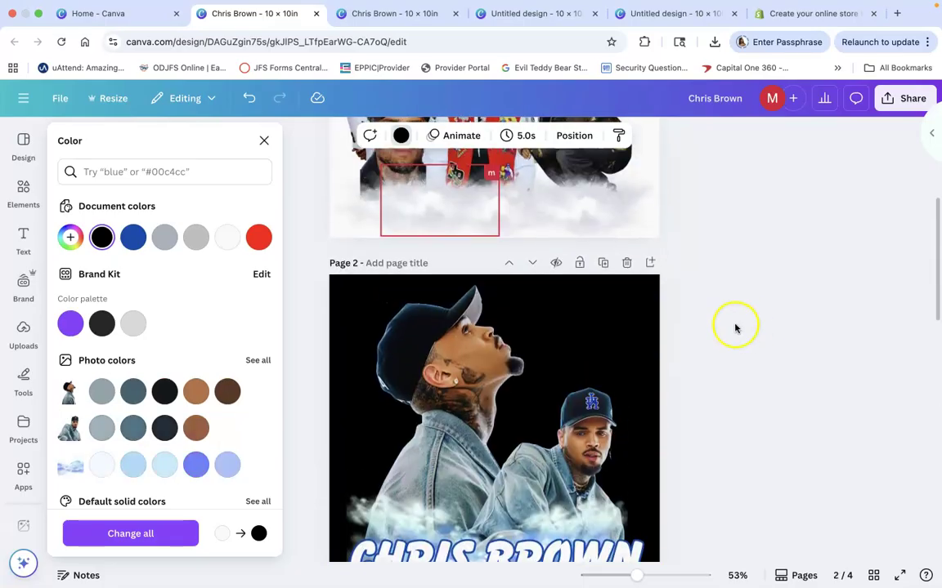
{"action": "scroll", "coordinate": [563, 361], "scroll_direction": "down", "scroll_amount": 4}
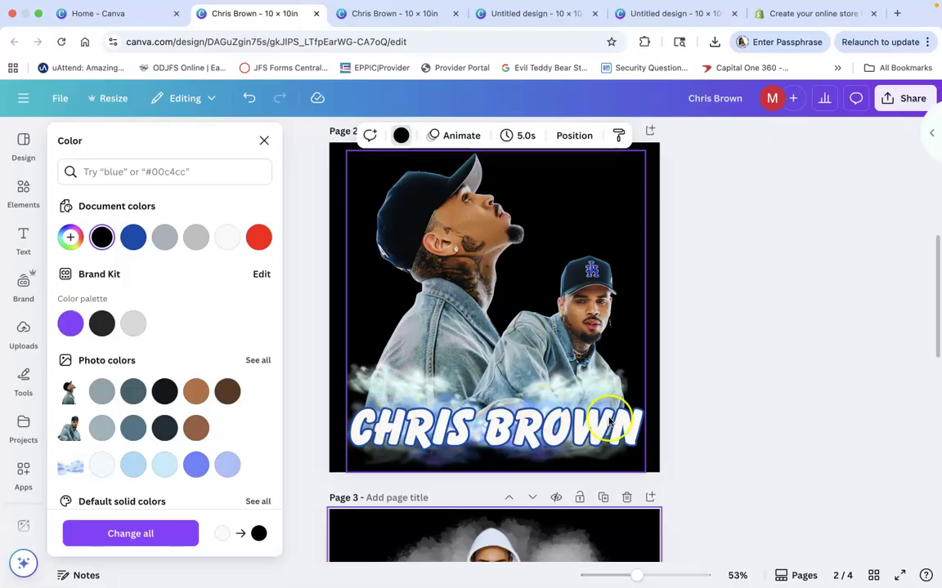
{"action": "left_click", "coordinate": [577, 431]}
{"action": "left_click", "coordinate": [759, 353]}
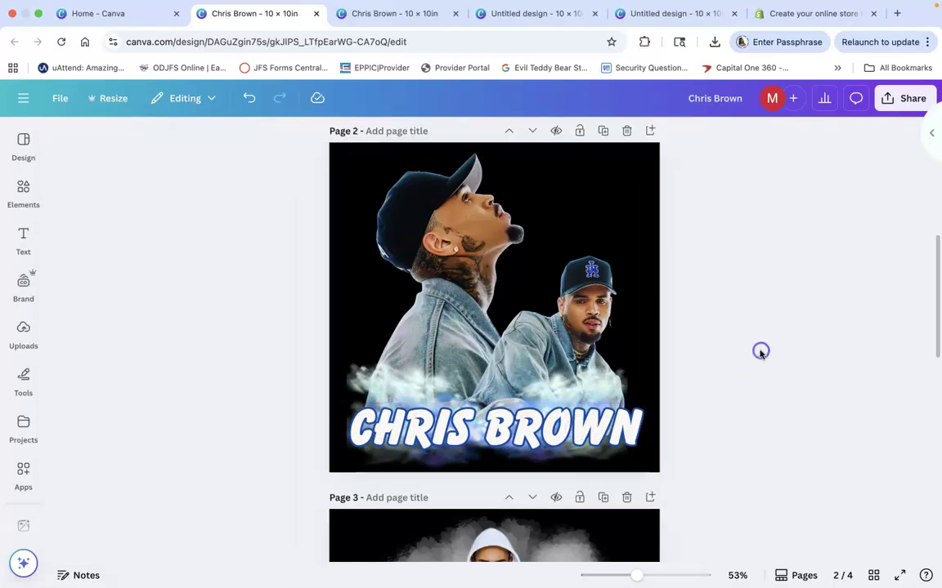
{"action": "scroll", "coordinate": [759, 353], "scroll_direction": "up", "scroll_amount": 5}
{"action": "scroll", "coordinate": [759, 353], "scroll_direction": "up", "scroll_amount": 5}
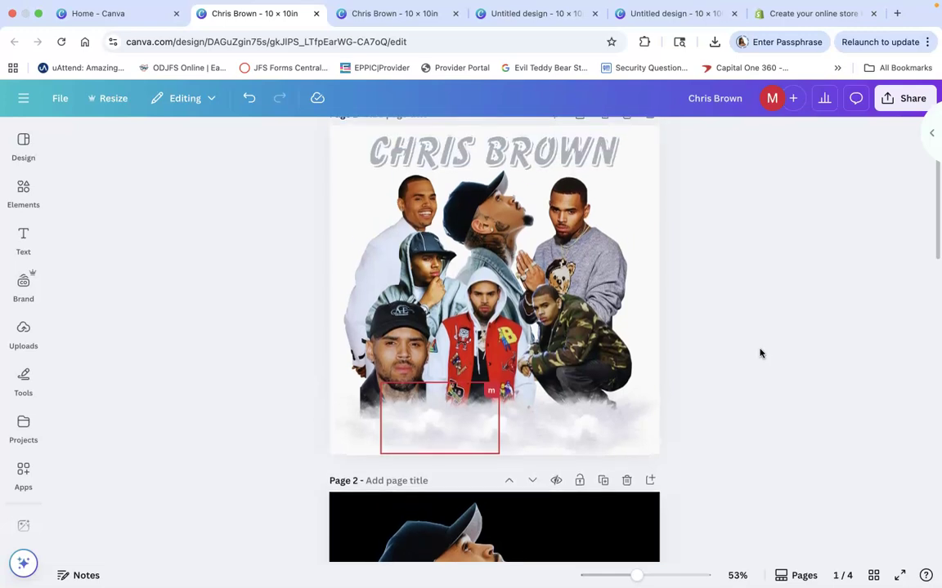
{"action": "scroll", "coordinate": [760, 353], "scroll_direction": "down", "scroll_amount": 2}
{"action": "scroll", "coordinate": [760, 353], "scroll_direction": "up", "scroll_amount": 3}
{"action": "scroll", "coordinate": [760, 353], "scroll_direction": "down", "scroll_amount": 10}
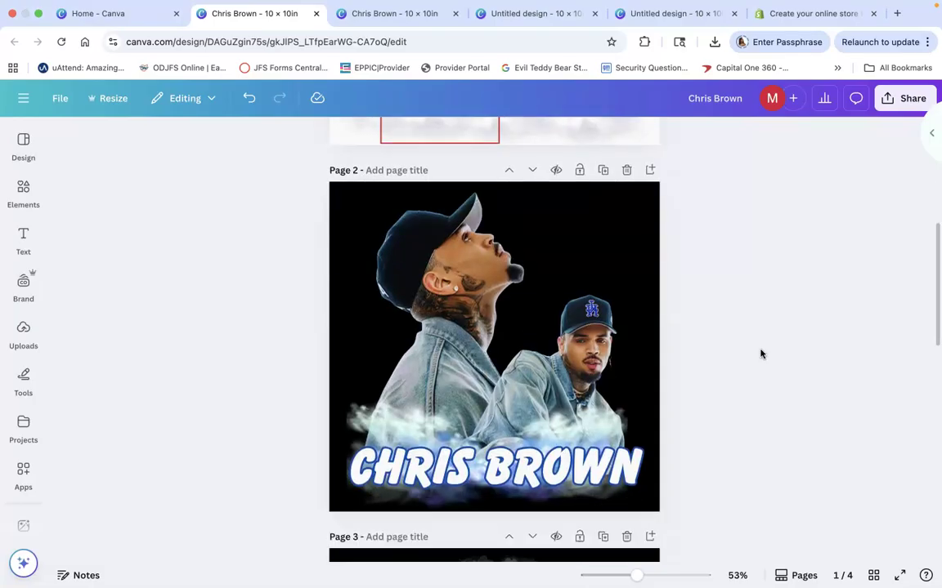
{"action": "scroll", "coordinate": [761, 353], "scroll_direction": "down", "scroll_amount": 7}
{"action": "scroll", "coordinate": [760, 353], "scroll_direction": "up", "scroll_amount": 9}
{"action": "scroll", "coordinate": [760, 353], "scroll_direction": "up", "scroll_amount": 7}
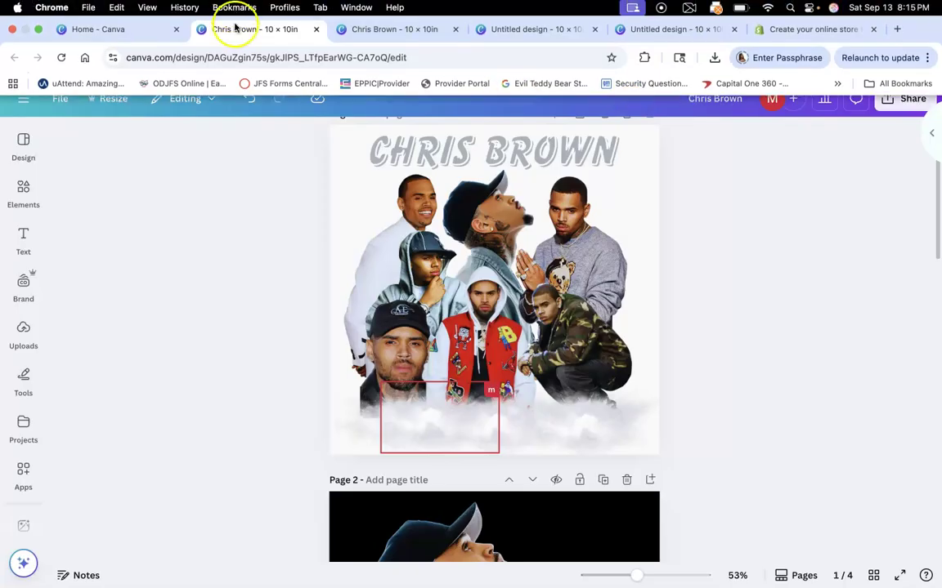
Minimize the browser window and close the preview of the exported collage
{"action": "left_click", "coordinate": [37, 29]}
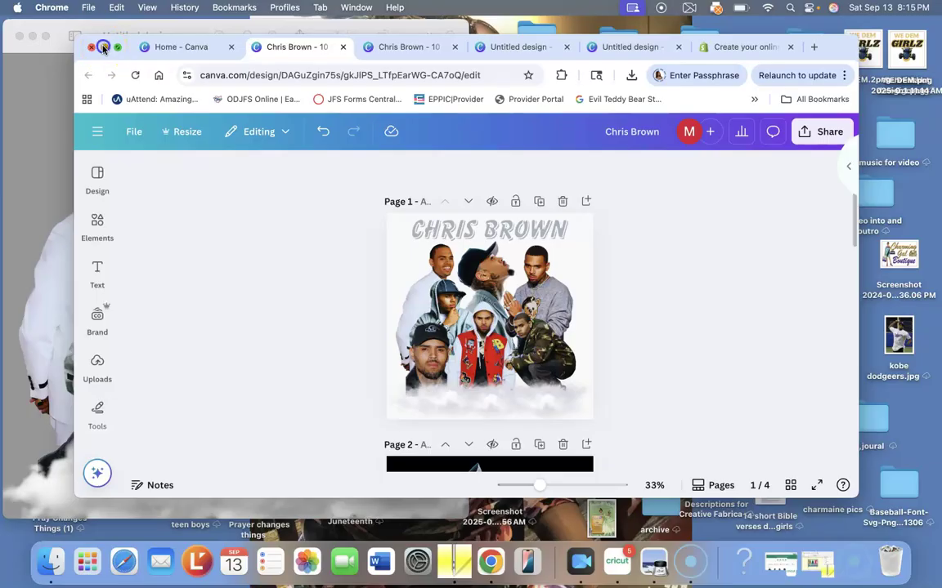
{"action": "left_click", "coordinate": [103, 47]}
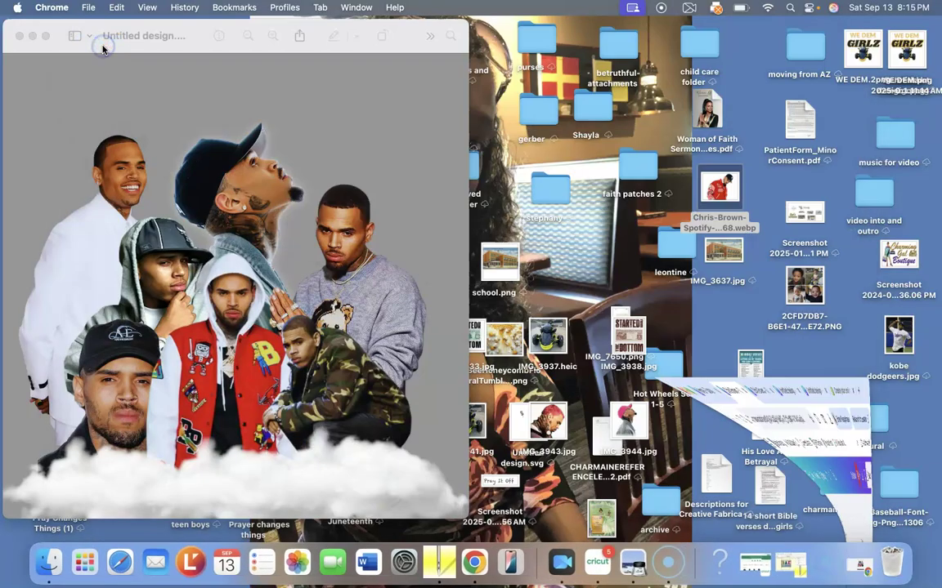
{"action": "left_click", "coordinate": [18, 38]}
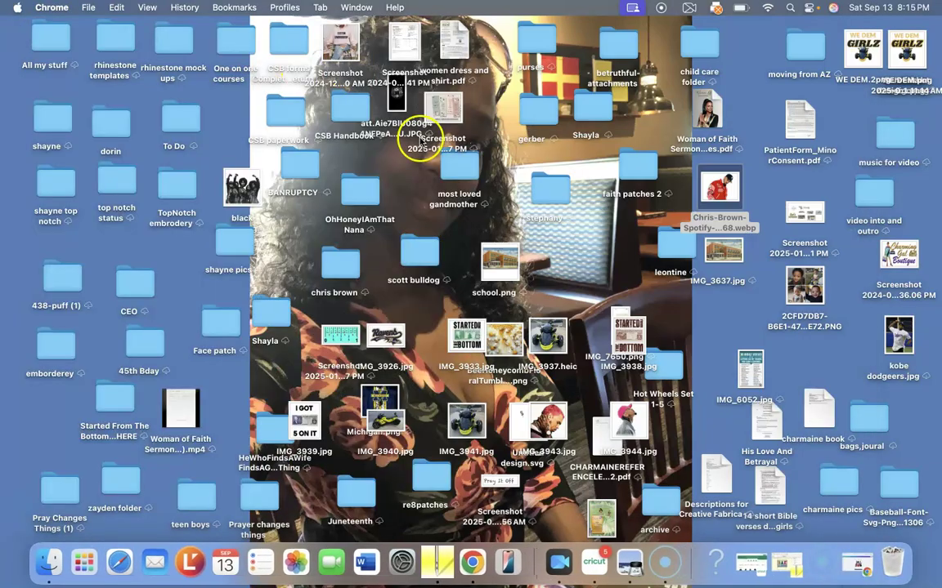
Check the chris brown desktop folder and move IMG_3943.jpg, IMG_3944.jpg and the Chris-Brown-Spotify webp image into it
{"action": "left_click", "coordinate": [332, 269]}
{"action": "double_click", "coordinate": [332, 270]}
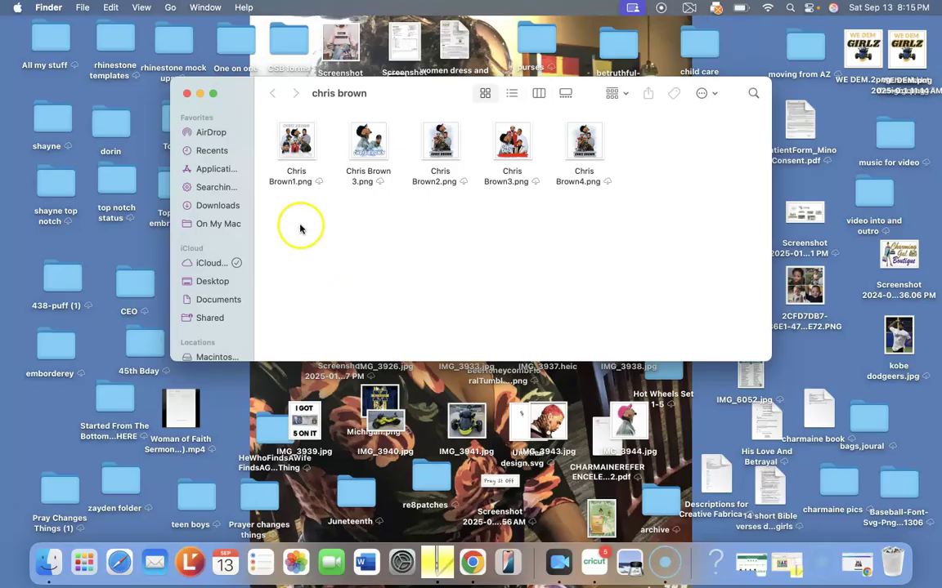
{"action": "left_click", "coordinate": [188, 94]}
{"action": "left_click_drag", "start_coordinate": [554, 417], "coordinate": [340, 262]}
{"action": "left_click_drag", "start_coordinate": [636, 449], "coordinate": [339, 262]}
{"action": "left_click_drag", "start_coordinate": [714, 201], "coordinate": [339, 260]}
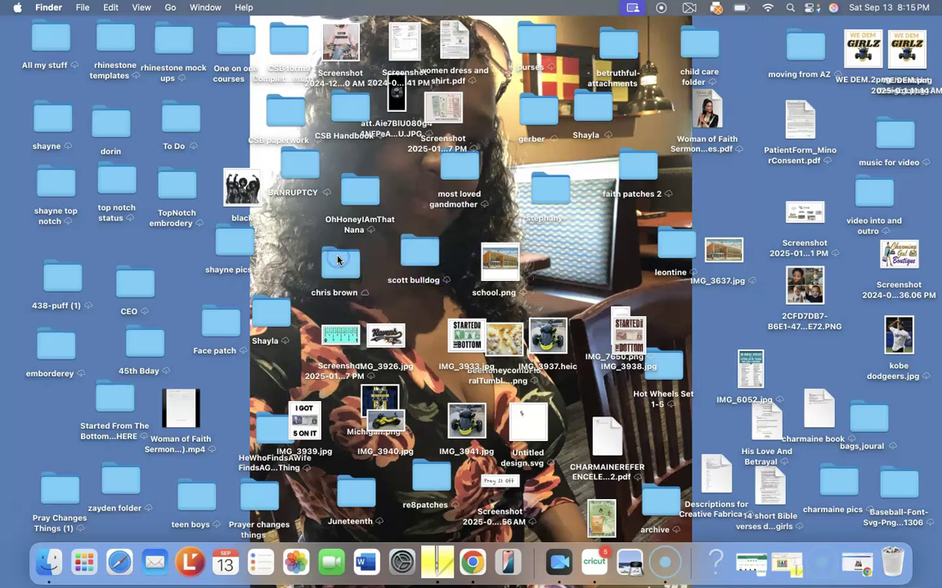
Switch back to Chrome and open facebook.com in a new tab
{"action": "left_click", "coordinate": [472, 562]}
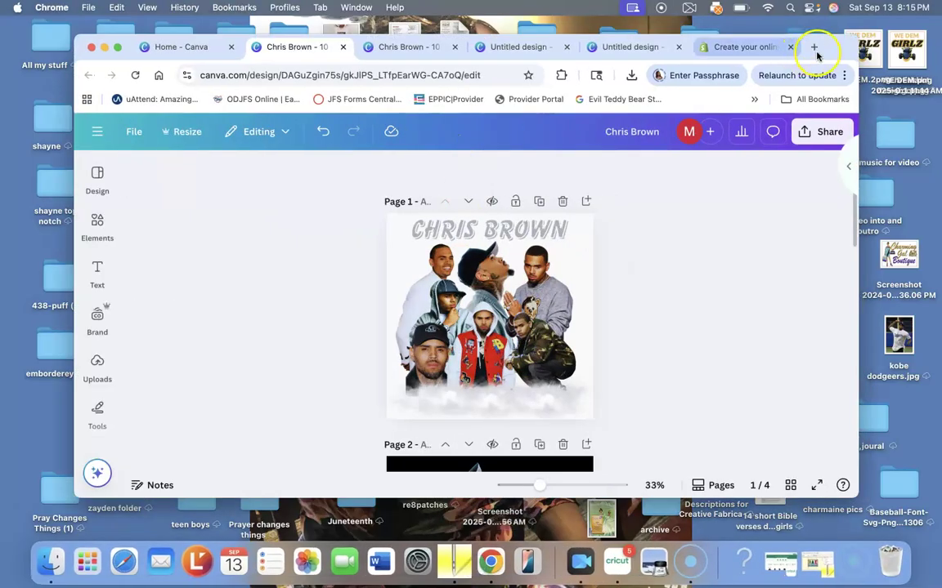
{"action": "left_click", "coordinate": [813, 48]}
{"action": "left_click", "coordinate": [497, 73]}
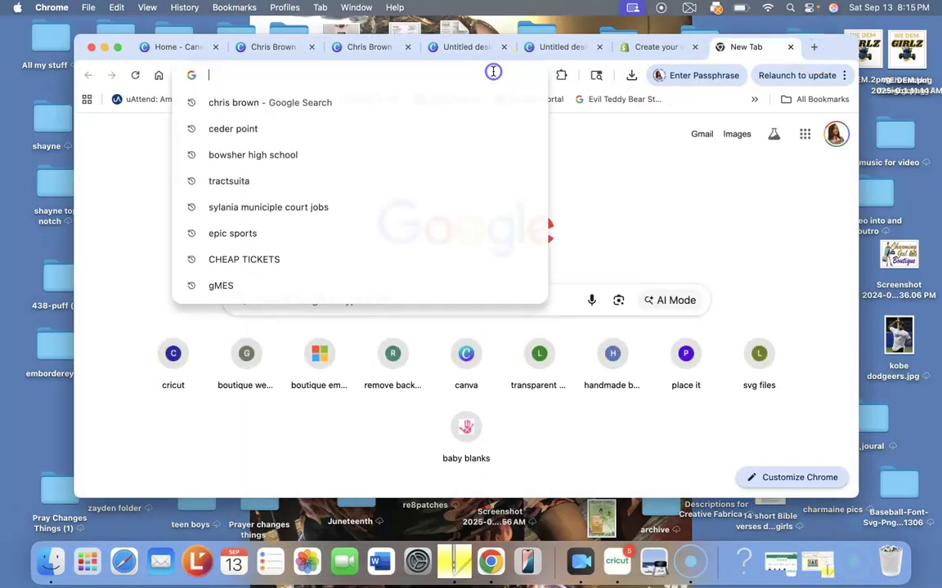
{"action": "type", "text": "fav"}
{"action": "key", "text": "BackSpace"}
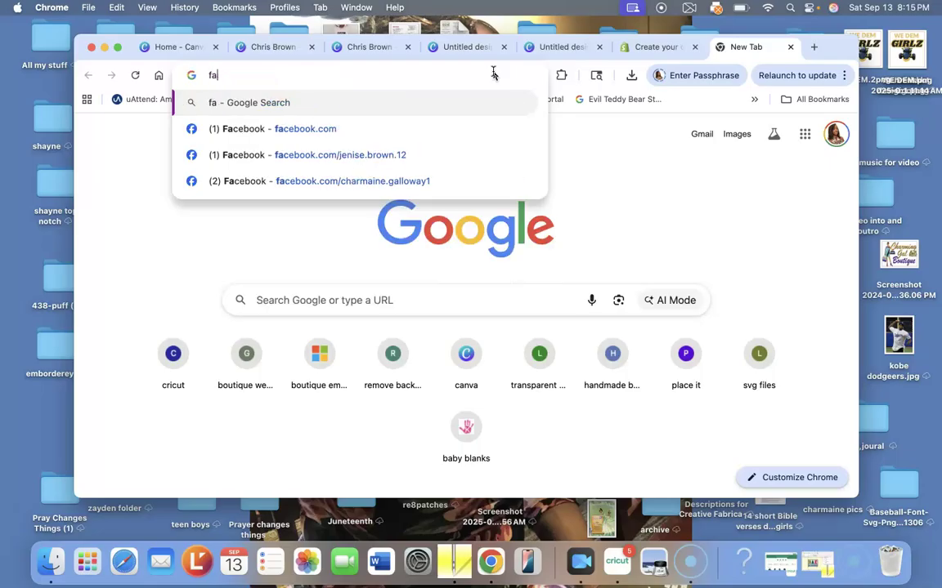
{"action": "type", "text": "c"}
{"action": "left_click", "coordinate": [448, 110]}
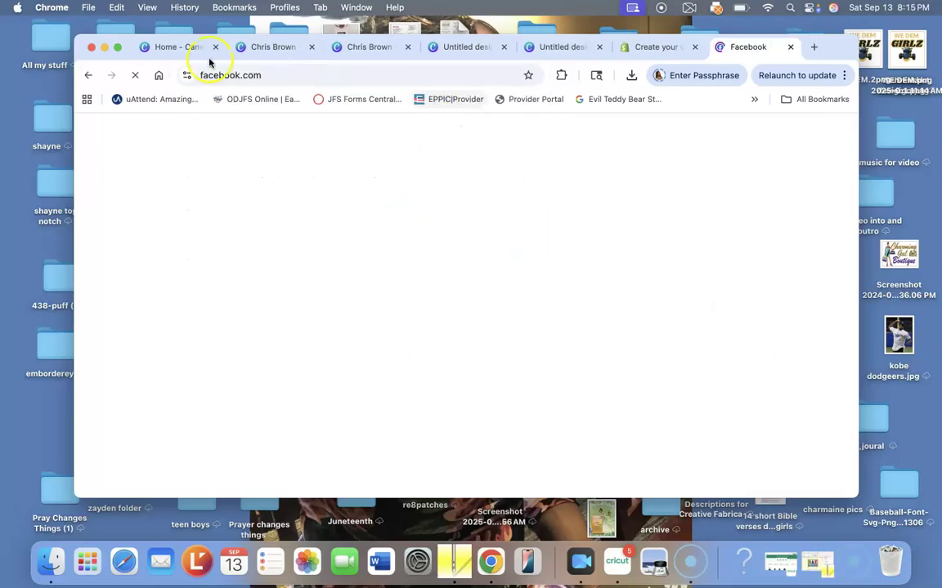
Show the browser full screen, open the account owner's profile and find the July 30 post with the Chris Brown shirts
{"action": "left_click", "coordinate": [116, 48]}
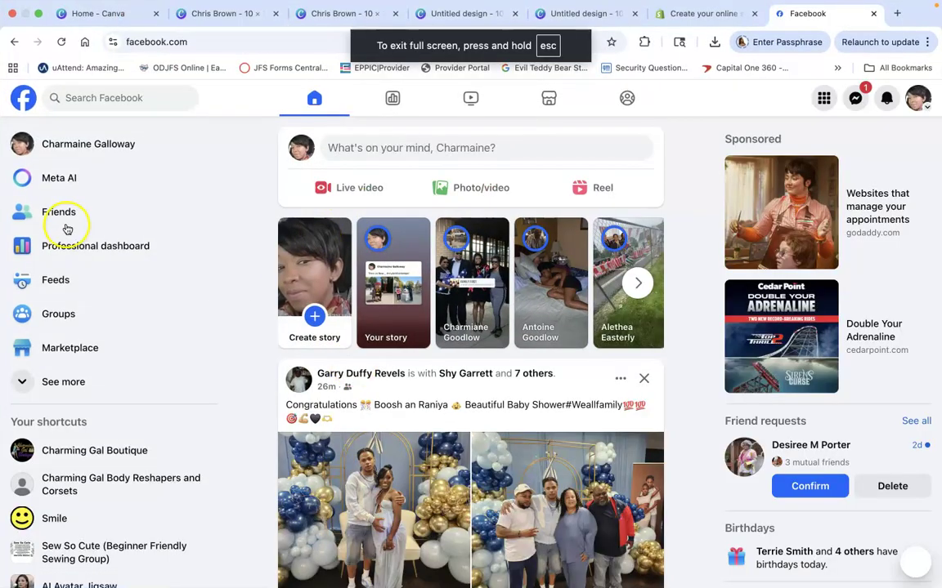
{"action": "left_click", "coordinate": [65, 143]}
{"action": "scroll", "coordinate": [393, 366], "scroll_direction": "down", "scroll_amount": 15}
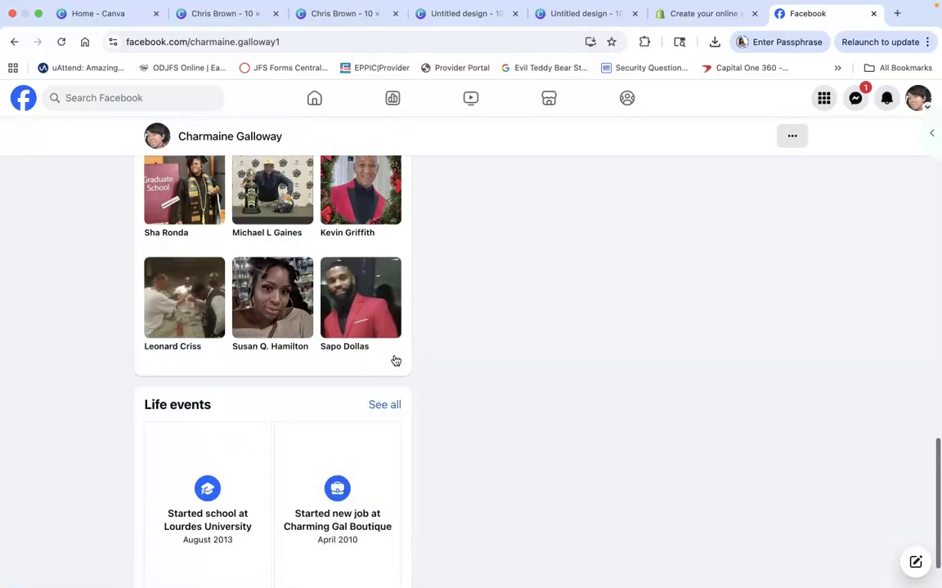
{"action": "scroll", "coordinate": [396, 361], "scroll_direction": "down", "scroll_amount": 5}
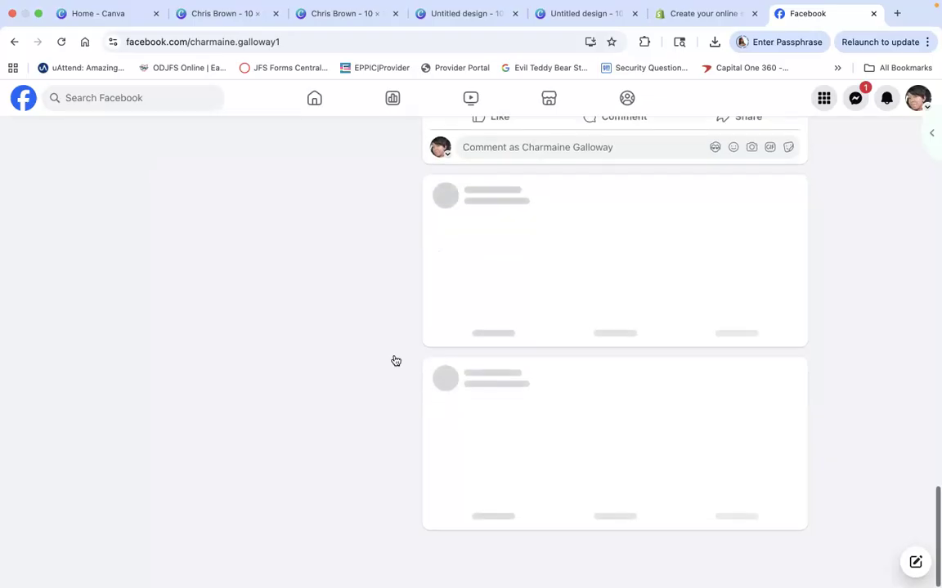
{"action": "scroll", "coordinate": [396, 360], "scroll_direction": "down", "scroll_amount": 5}
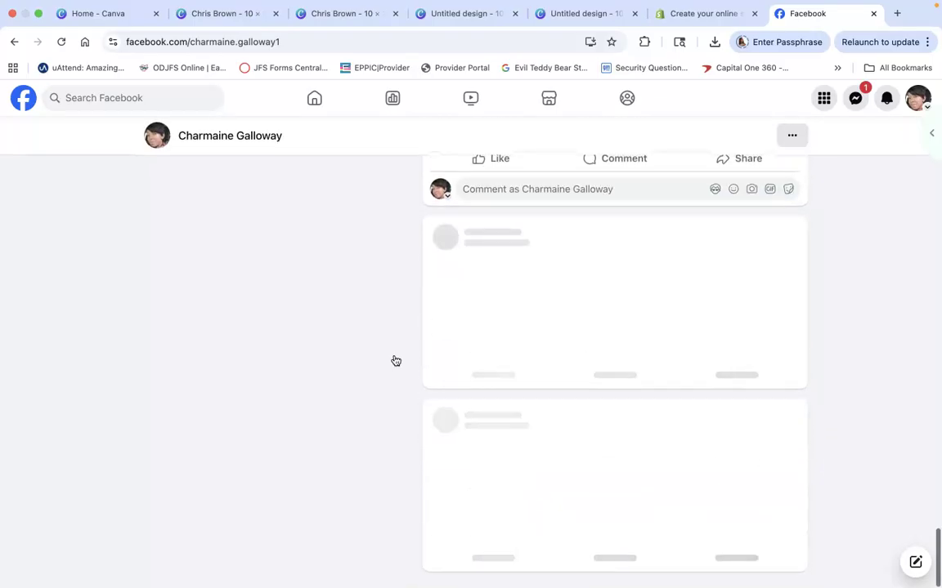
{"action": "scroll", "coordinate": [394, 359], "scroll_direction": "down", "scroll_amount": 5}
{"action": "scroll", "coordinate": [394, 360], "scroll_direction": "down", "scroll_amount": 5}
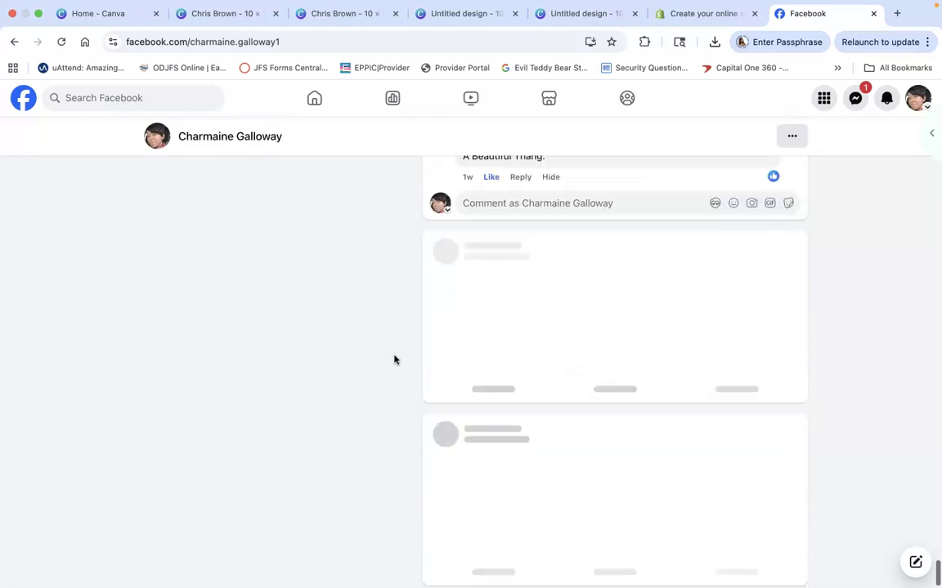
{"action": "scroll", "coordinate": [394, 360], "scroll_direction": "down", "scroll_amount": 5}
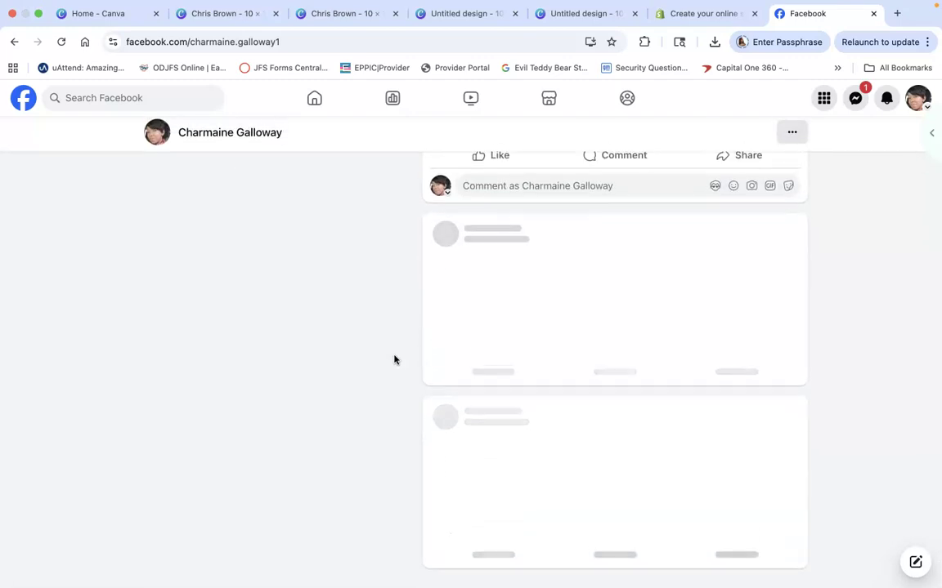
{"action": "scroll", "coordinate": [394, 359], "scroll_direction": "down", "scroll_amount": 5}
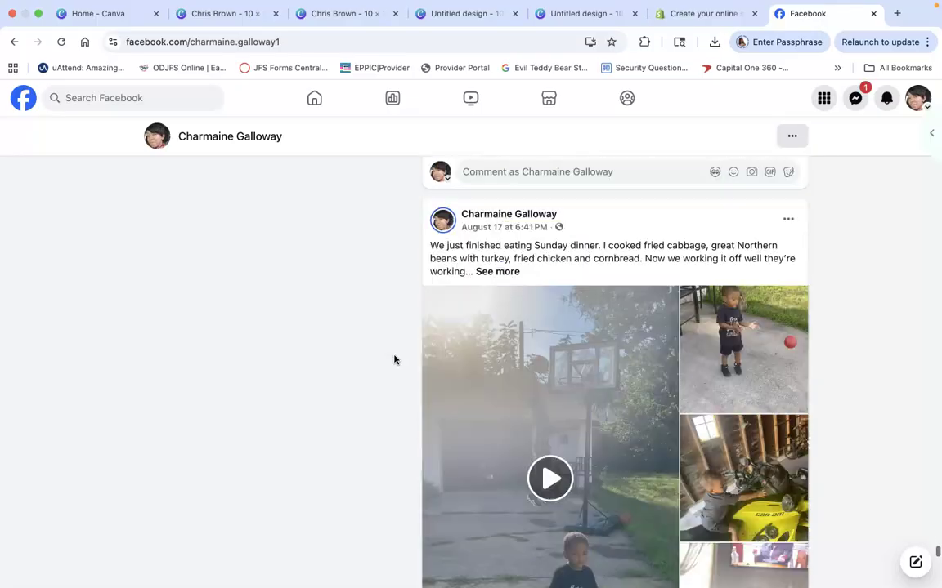
{"action": "scroll", "coordinate": [394, 359], "scroll_direction": "down", "scroll_amount": 5}
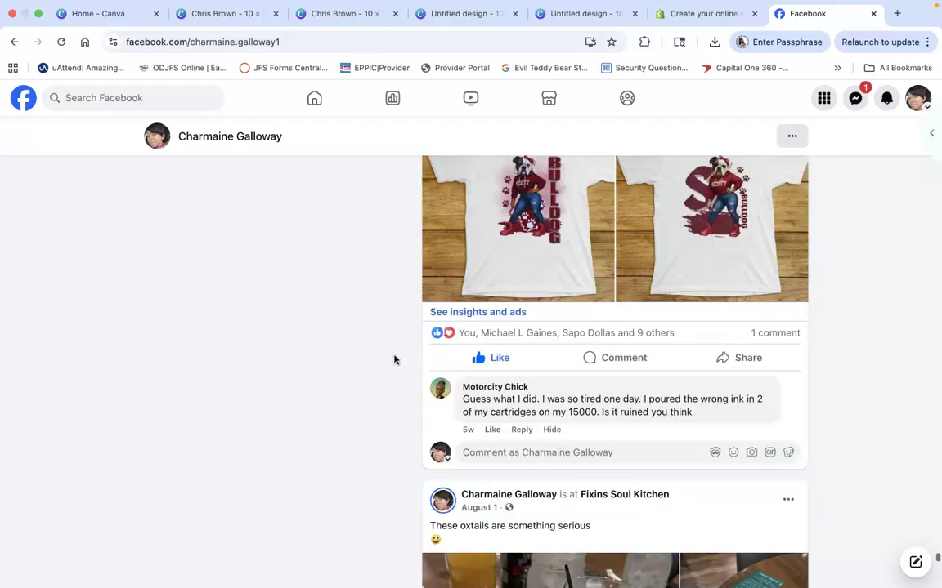
{"action": "scroll", "coordinate": [394, 359], "scroll_direction": "down", "scroll_amount": 10}
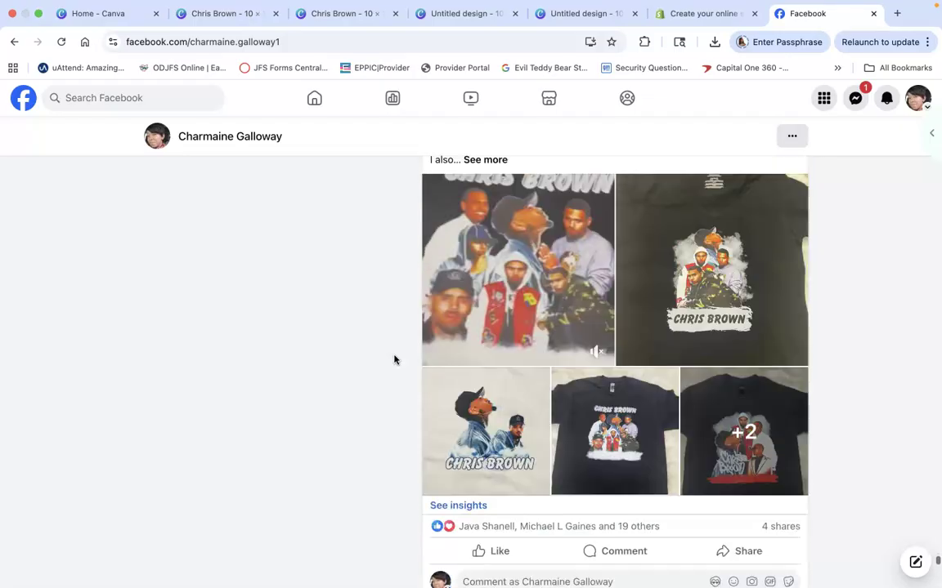
{"action": "scroll", "coordinate": [394, 360], "scroll_direction": "up", "scroll_amount": 2}
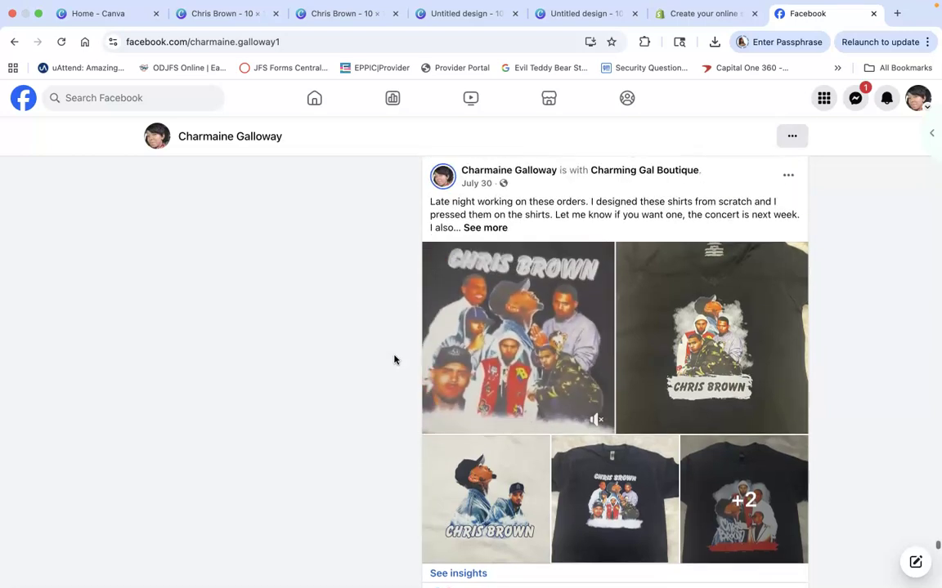
{"action": "left_click", "coordinate": [299, 222]}
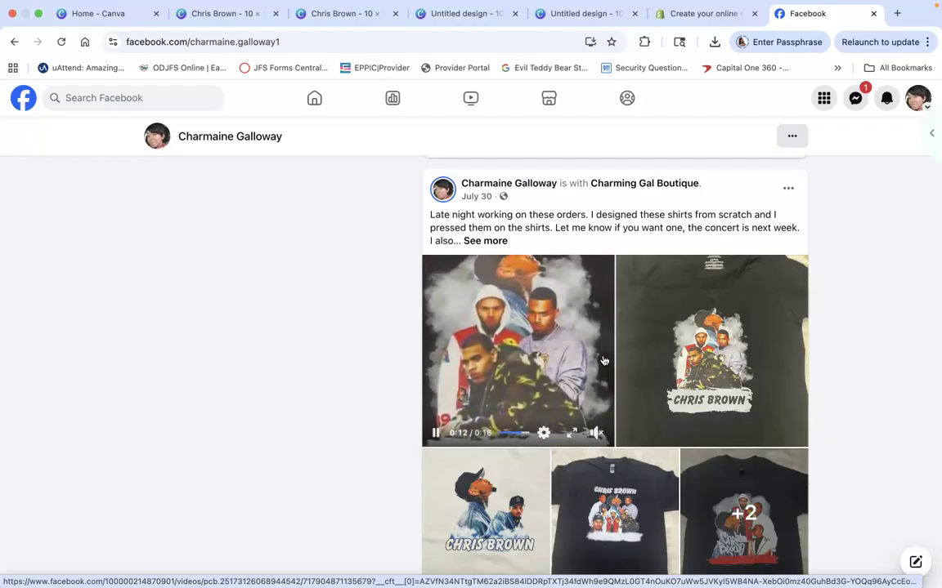
View the July 30 post's photos one by one, from the black V-neck shirt to the embroidered patches, and close the viewer
{"action": "mouse_move", "coordinate": [507, 186]}
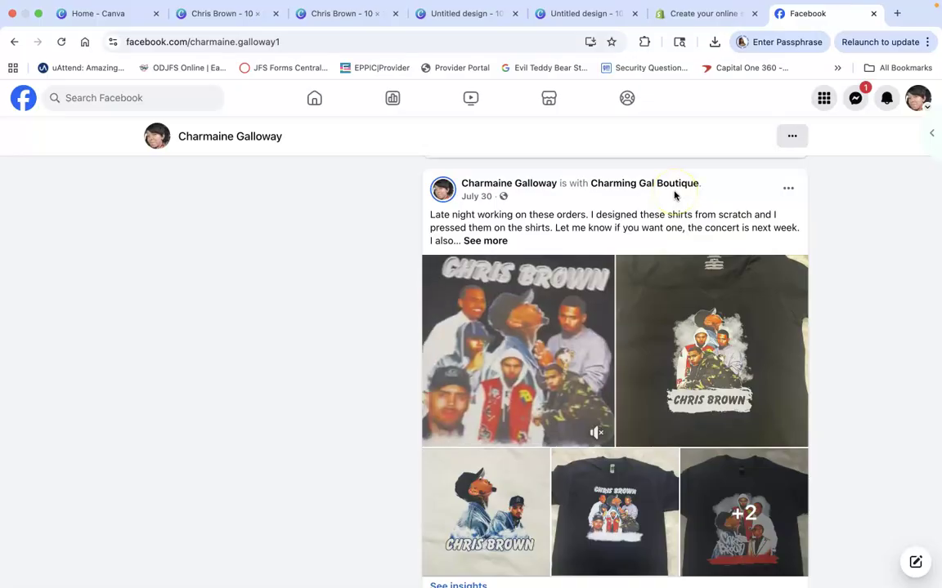
{"action": "left_click", "coordinate": [677, 307]}
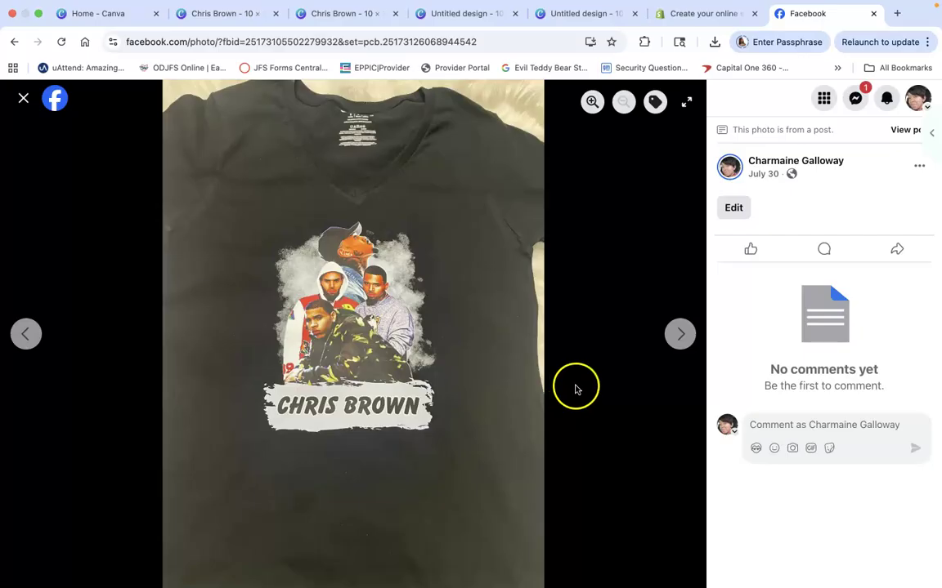
{"action": "left_click", "coordinate": [682, 336]}
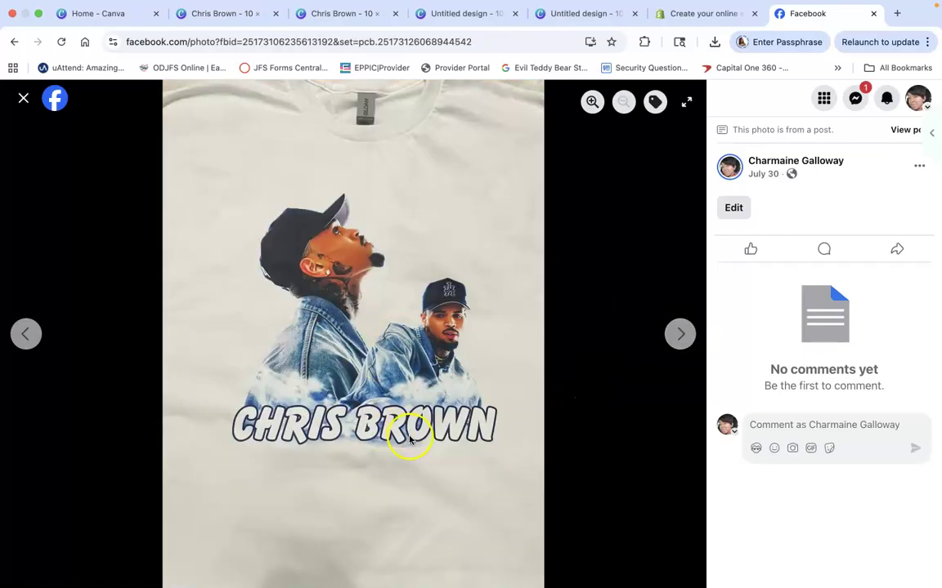
{"action": "left_click", "coordinate": [679, 340]}
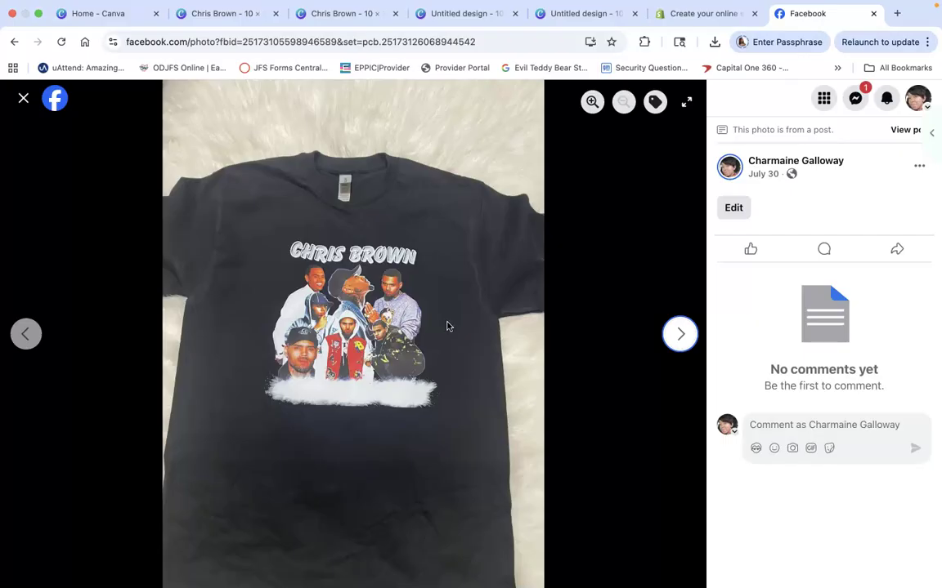
{"action": "left_click", "coordinate": [678, 336]}
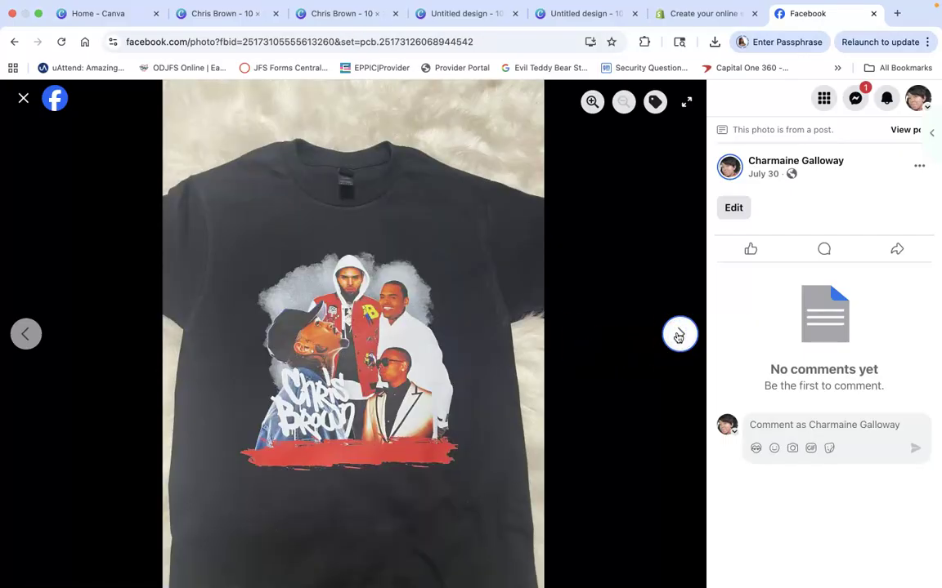
{"action": "left_click", "coordinate": [678, 336]}
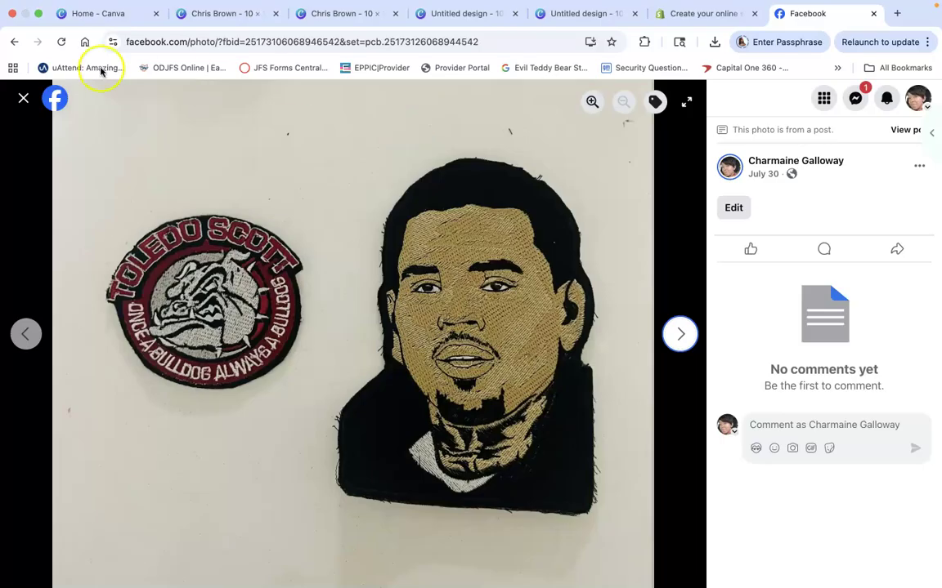
{"action": "left_click", "coordinate": [23, 98]}
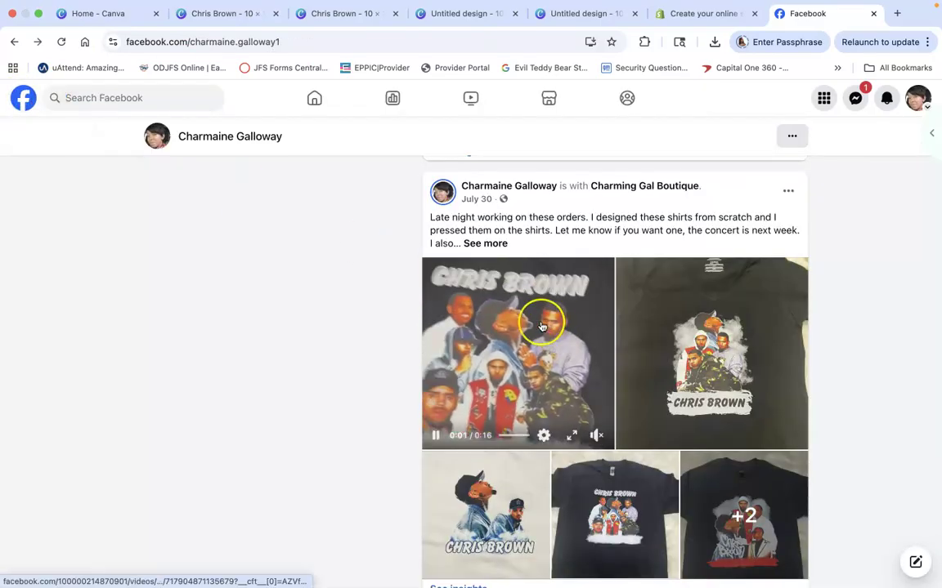
Examine the August 7 Ford Field selfies showing the worn shirts, and return to the July 30 shirt post
{"action": "scroll", "coordinate": [542, 327], "scroll_direction": "up", "scroll_amount": 20}
{"action": "scroll", "coordinate": [542, 327], "scroll_direction": "up", "scroll_amount": 20}
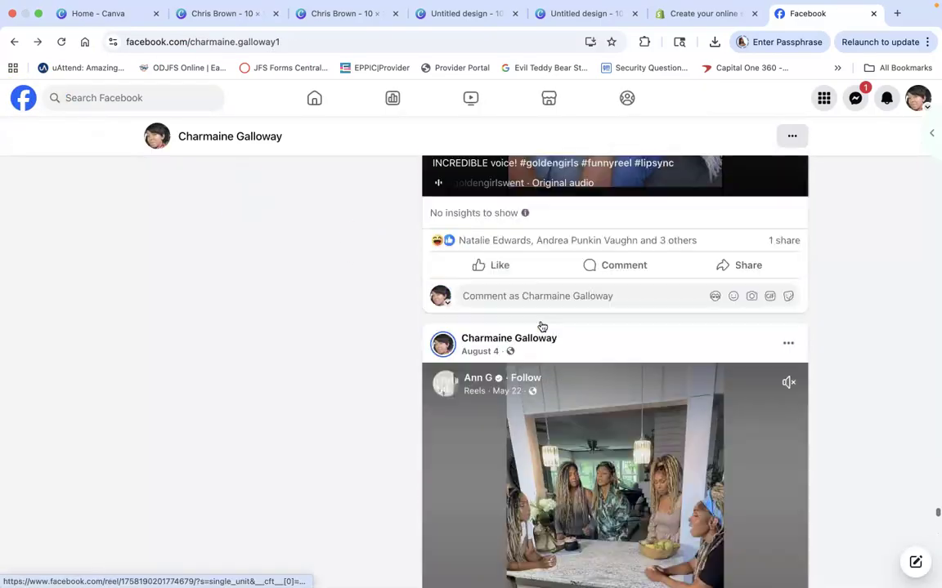
{"action": "scroll", "coordinate": [542, 327], "scroll_direction": "up", "scroll_amount": 3}
{"action": "scroll", "coordinate": [551, 287], "scroll_direction": "down", "scroll_amount": 2}
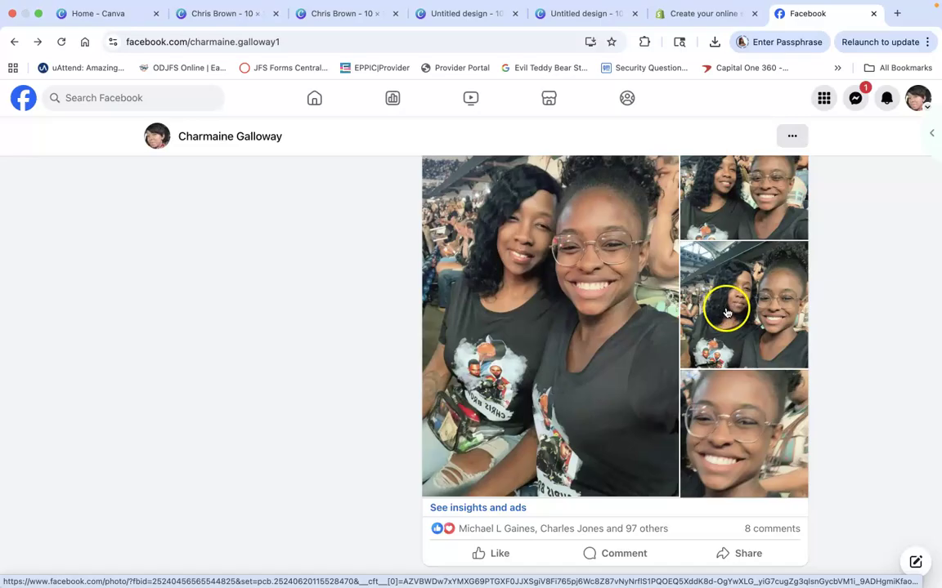
{"action": "scroll", "coordinate": [723, 306], "scroll_direction": "up", "scroll_amount": 1}
{"action": "scroll", "coordinate": [639, 319], "scroll_direction": "up", "scroll_amount": 1}
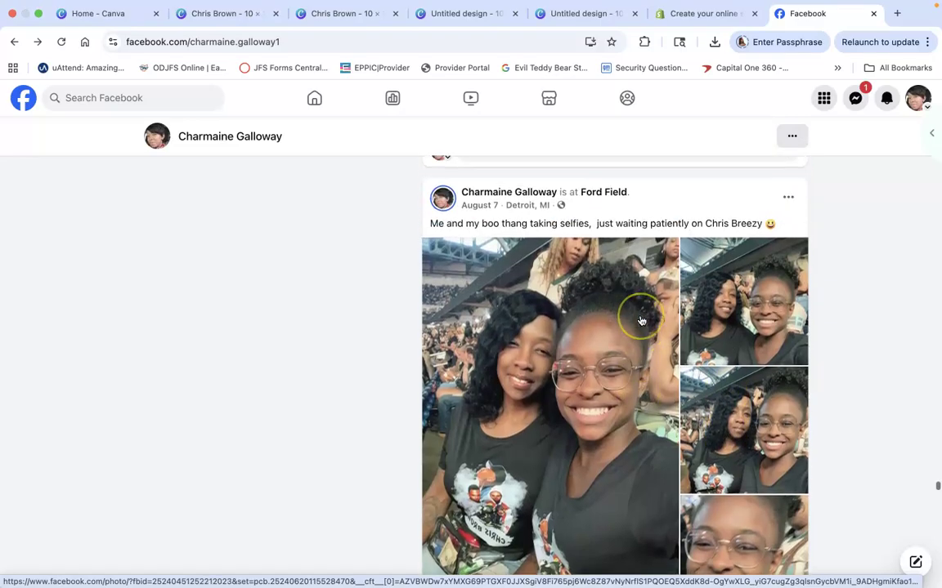
{"action": "scroll", "coordinate": [531, 327], "scroll_direction": "down", "scroll_amount": 6}
{"action": "scroll", "coordinate": [542, 343], "scroll_direction": "down", "scroll_amount": 20}
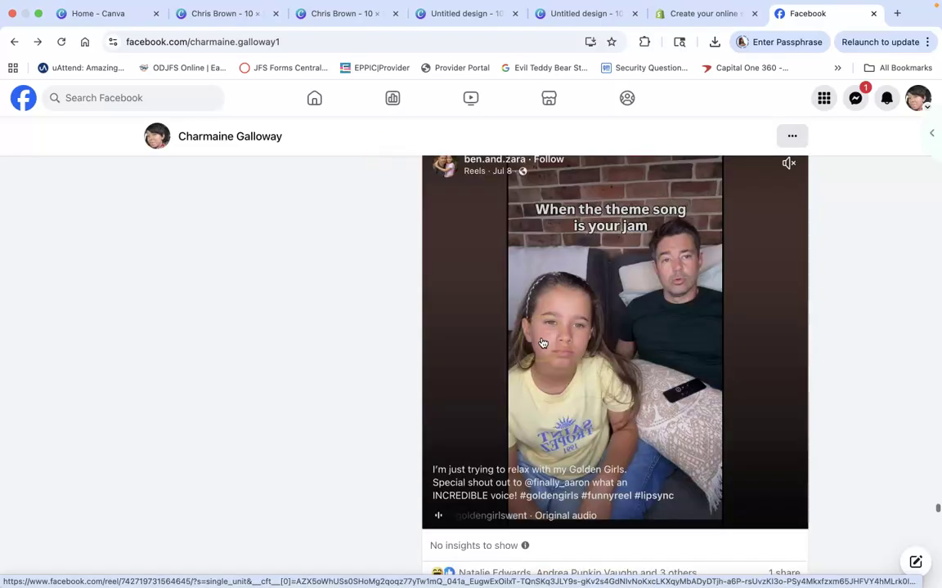
{"action": "scroll", "coordinate": [542, 343], "scroll_direction": "up", "scroll_amount": 12}
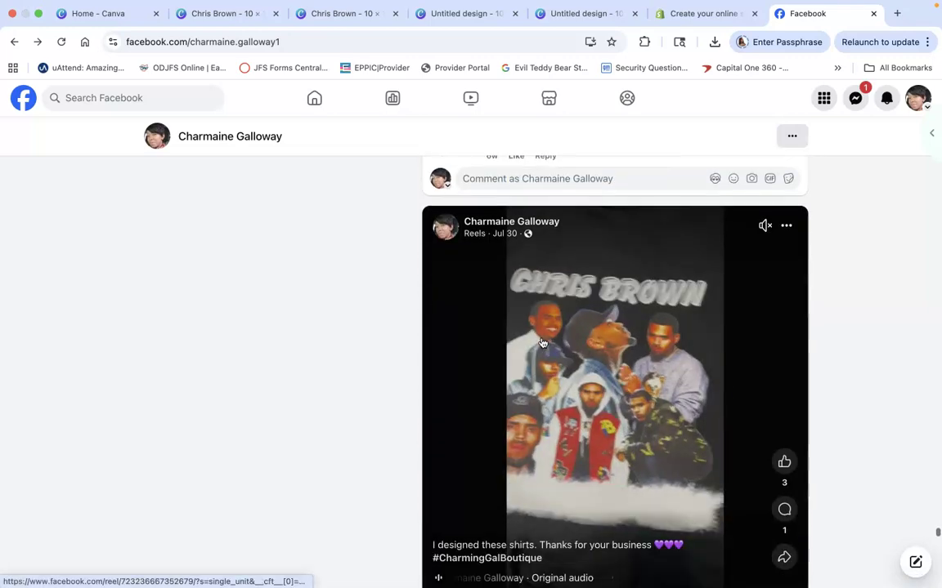
{"action": "scroll", "coordinate": [542, 344], "scroll_direction": "down", "scroll_amount": 6}
{"action": "scroll", "coordinate": [542, 343], "scroll_direction": "up", "scroll_amount": 2}
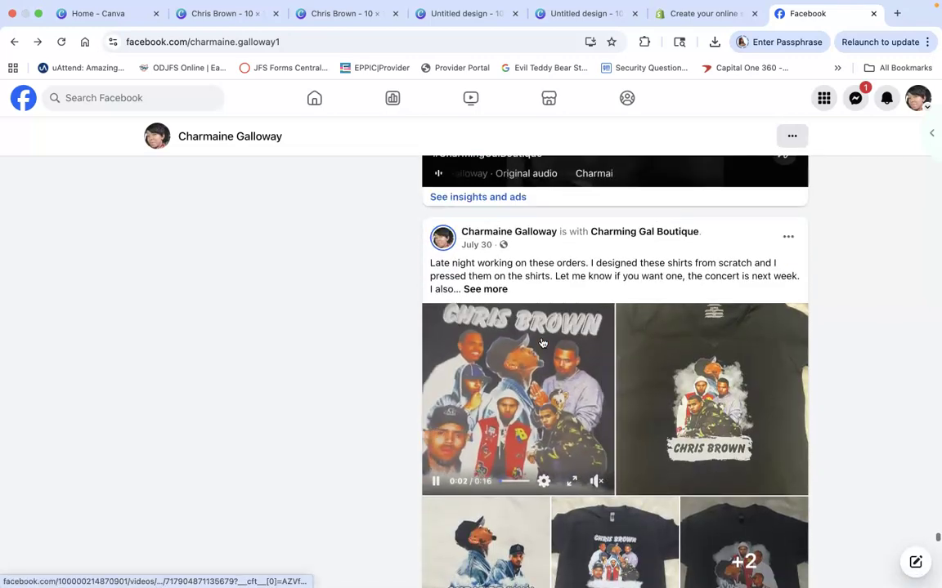
Open the Charming Gal Boutique page from the post, closing the sport ad window and the page-changes notice
{"action": "left_click", "coordinate": [637, 264]}
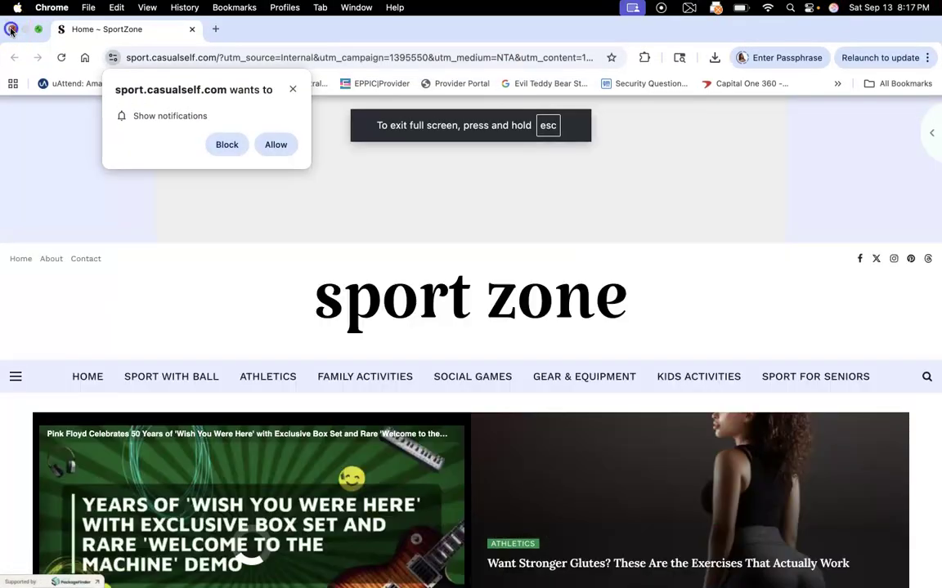
{"action": "left_click", "coordinate": [11, 25]}
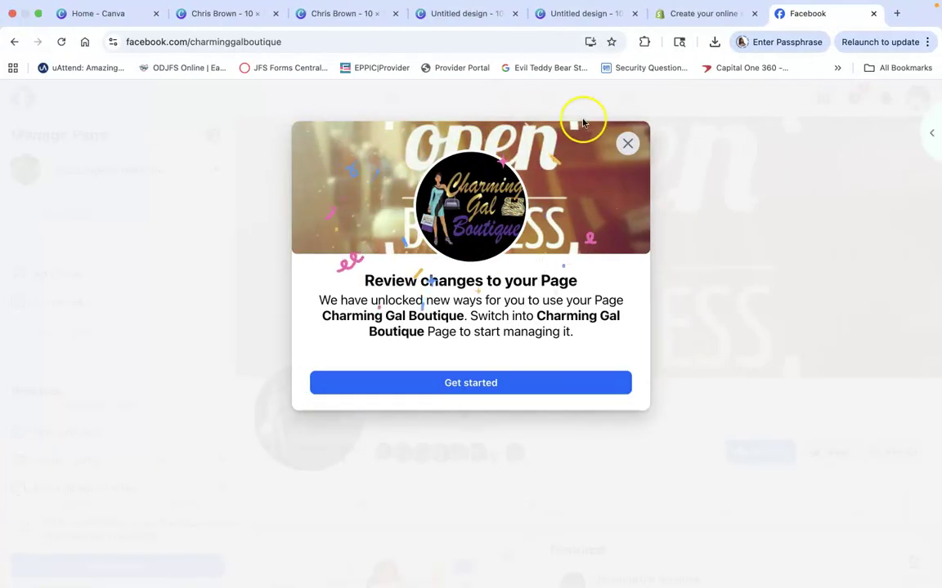
{"action": "left_click", "coordinate": [627, 143]}
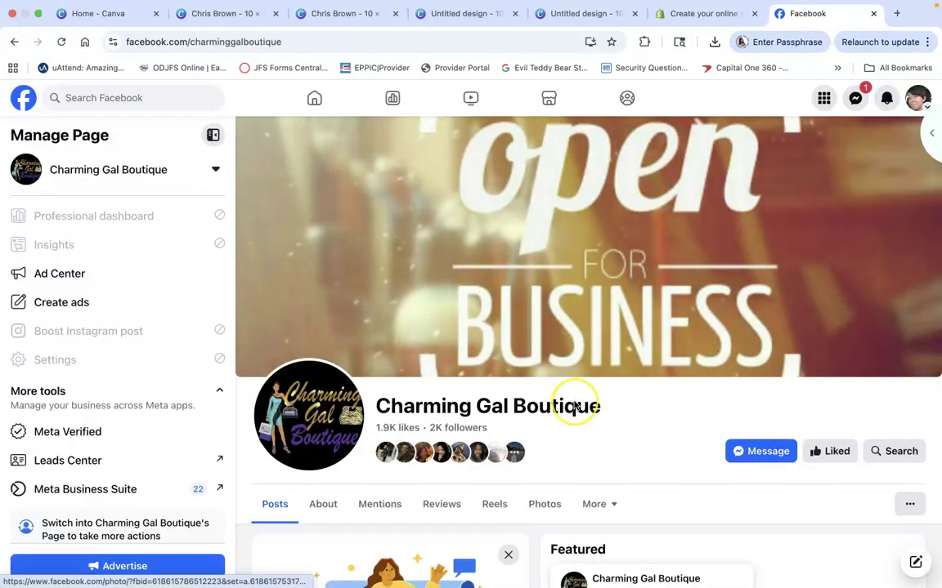
Examine the boutique page's intro, posts and reels for its custom shirts, tumblers and shirt-printing work
{"action": "scroll", "coordinate": [572, 404], "scroll_direction": "down", "scroll_amount": 6}
{"action": "scroll", "coordinate": [574, 405], "scroll_direction": "down", "scroll_amount": 5}
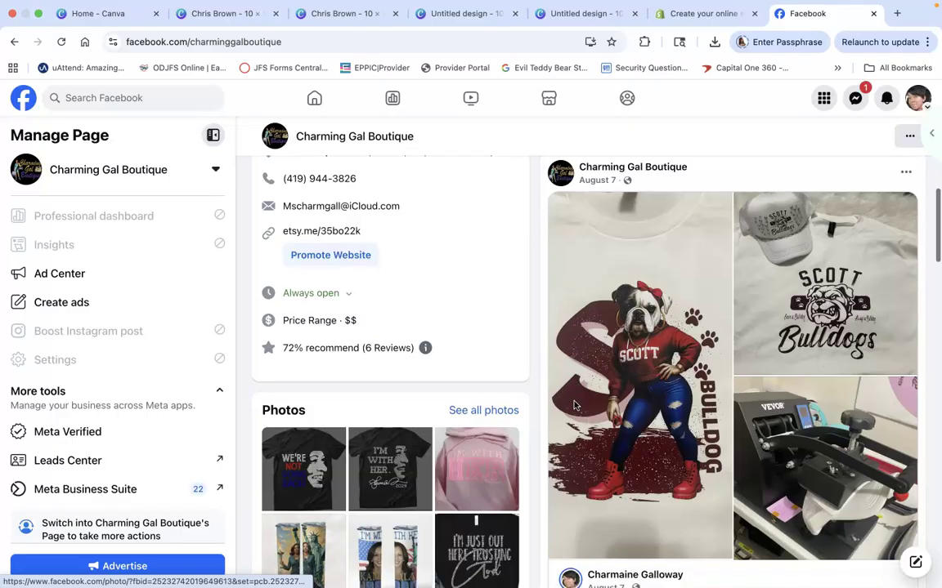
{"action": "scroll", "coordinate": [575, 404], "scroll_direction": "up", "scroll_amount": 8}
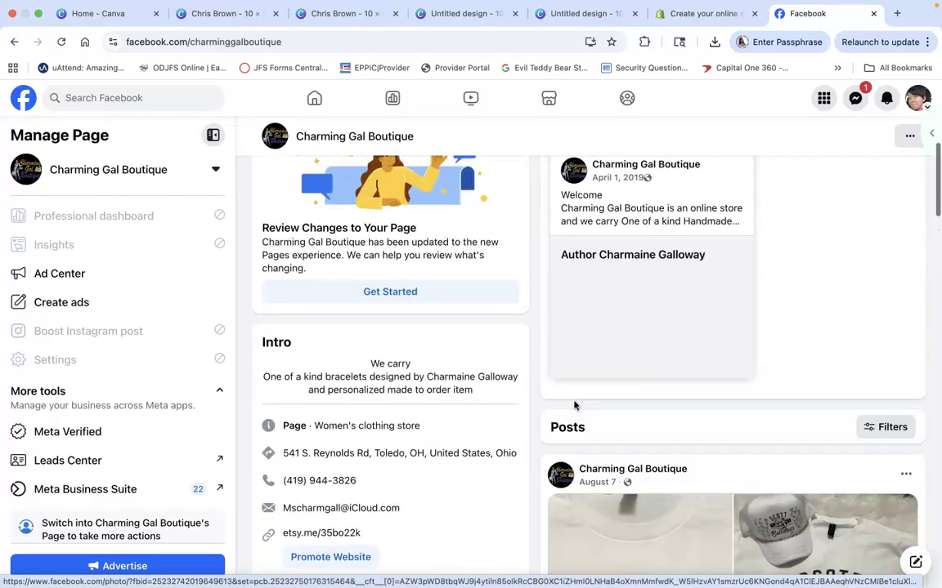
{"action": "scroll", "coordinate": [575, 405], "scroll_direction": "down", "scroll_amount": 3}
{"action": "scroll", "coordinate": [574, 404], "scroll_direction": "up", "scroll_amount": 5}
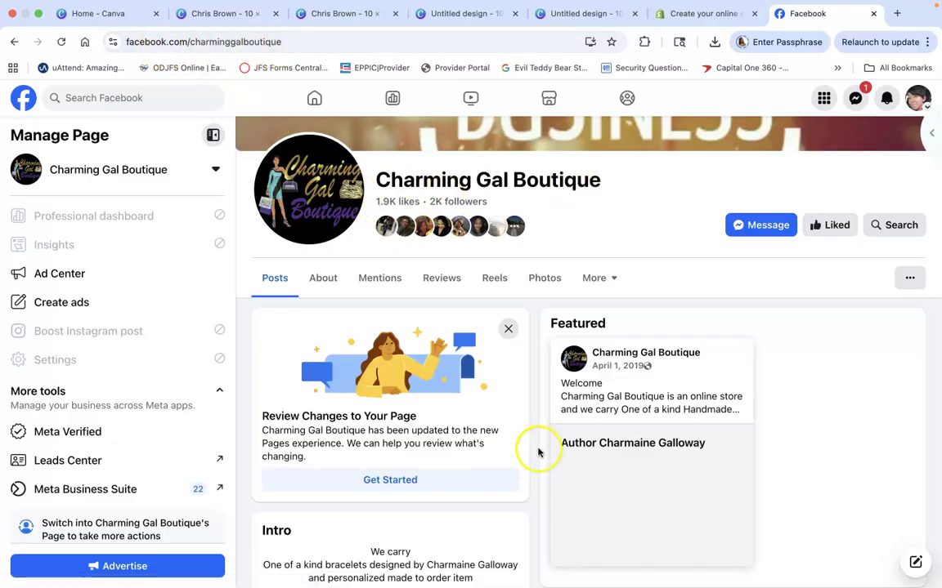
{"action": "scroll", "coordinate": [540, 452], "scroll_direction": "down", "scroll_amount": 10}
{"action": "scroll", "coordinate": [538, 452], "scroll_direction": "down", "scroll_amount": 10}
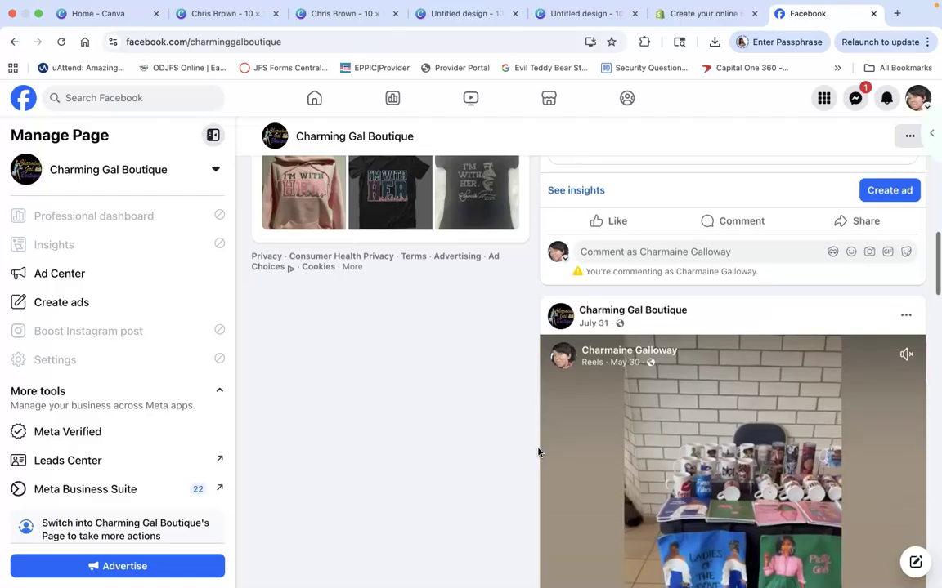
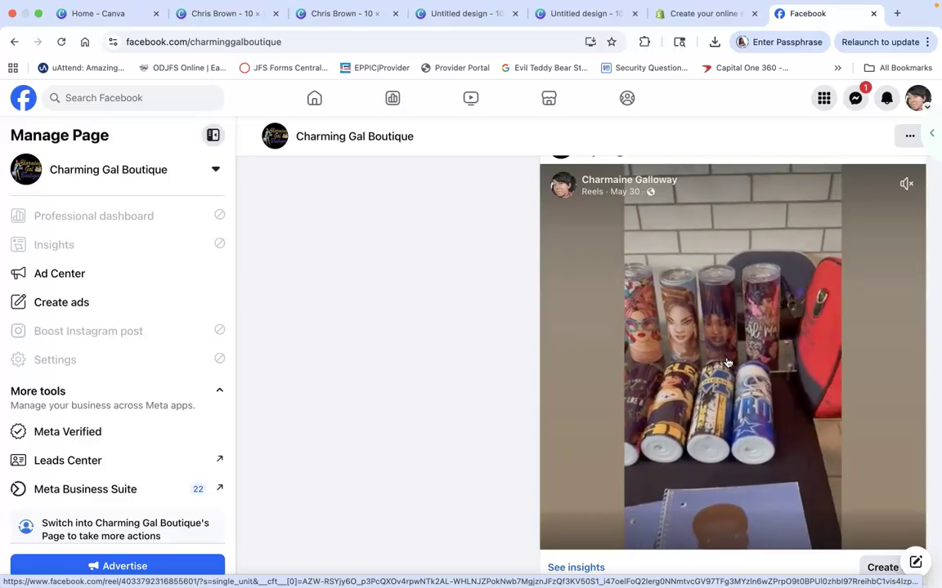
{"action": "scroll", "coordinate": [693, 433], "scroll_direction": "down", "scroll_amount": 7}
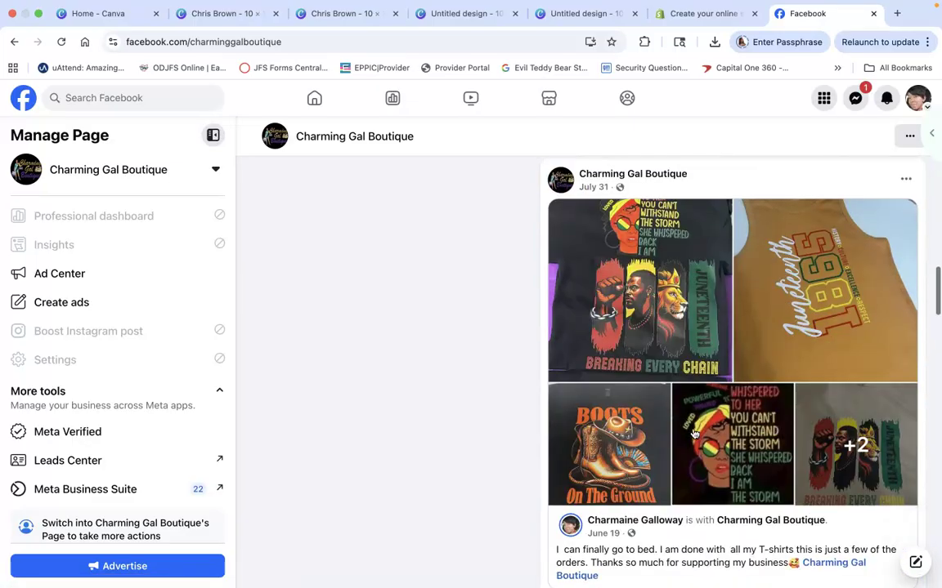
{"action": "scroll", "coordinate": [693, 433], "scroll_direction": "down", "scroll_amount": 1}
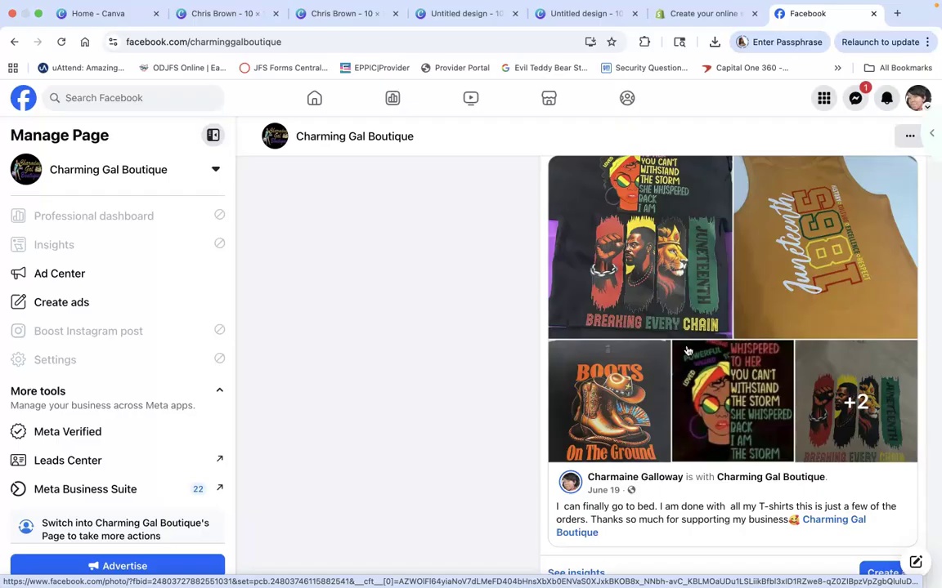
{"action": "scroll", "coordinate": [687, 350], "scroll_direction": "down", "scroll_amount": 10}
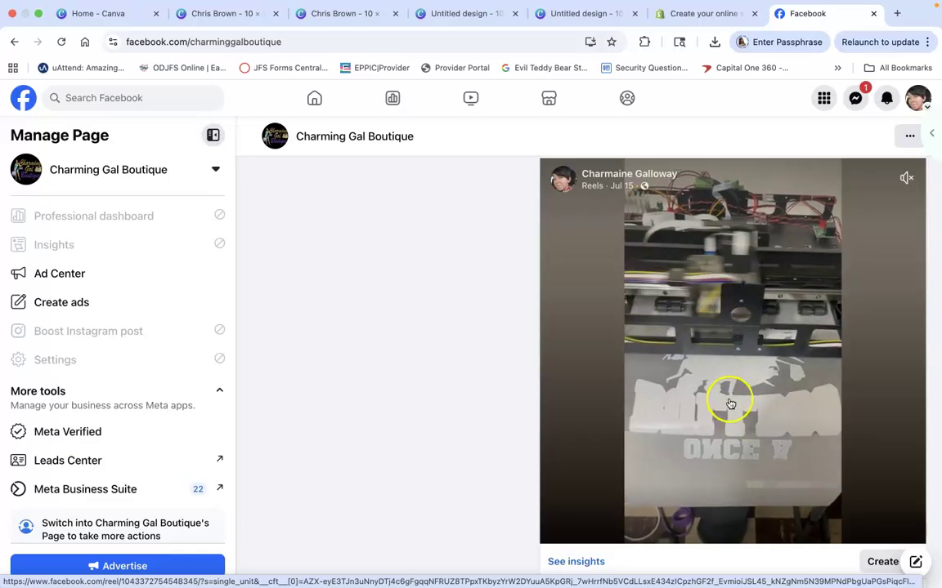
Examine the boutique page's July shirt-printing reels, the Chris Brown shirt reel and the January 6 oven mitt and potholder photos
{"action": "scroll", "coordinate": [732, 409], "scroll_direction": "down", "scroll_amount": 1}
{"action": "scroll", "coordinate": [730, 404], "scroll_direction": "down", "scroll_amount": 5}
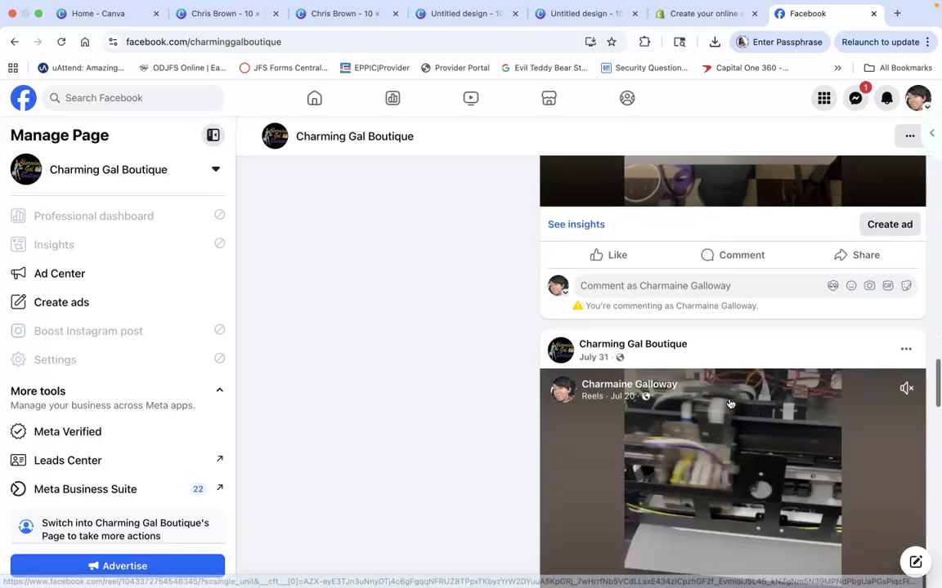
{"action": "scroll", "coordinate": [730, 403], "scroll_direction": "up", "scroll_amount": 2}
{"action": "scroll", "coordinate": [730, 403], "scroll_direction": "down", "scroll_amount": 4}
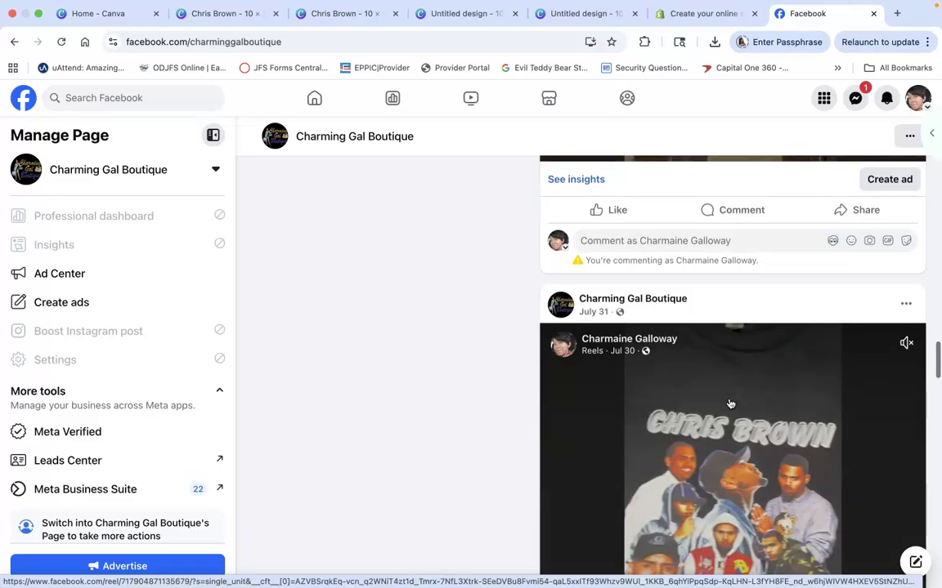
{"action": "scroll", "coordinate": [729, 404], "scroll_direction": "down", "scroll_amount": 5}
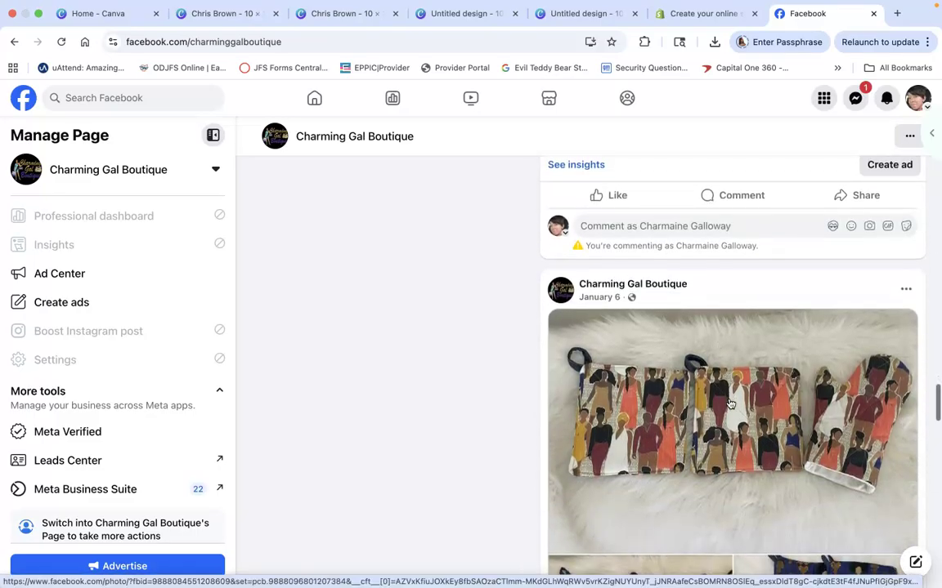
{"action": "scroll", "coordinate": [729, 403], "scroll_direction": "down", "scroll_amount": 2}
{"action": "scroll", "coordinate": [730, 404], "scroll_direction": "down", "scroll_amount": 1}
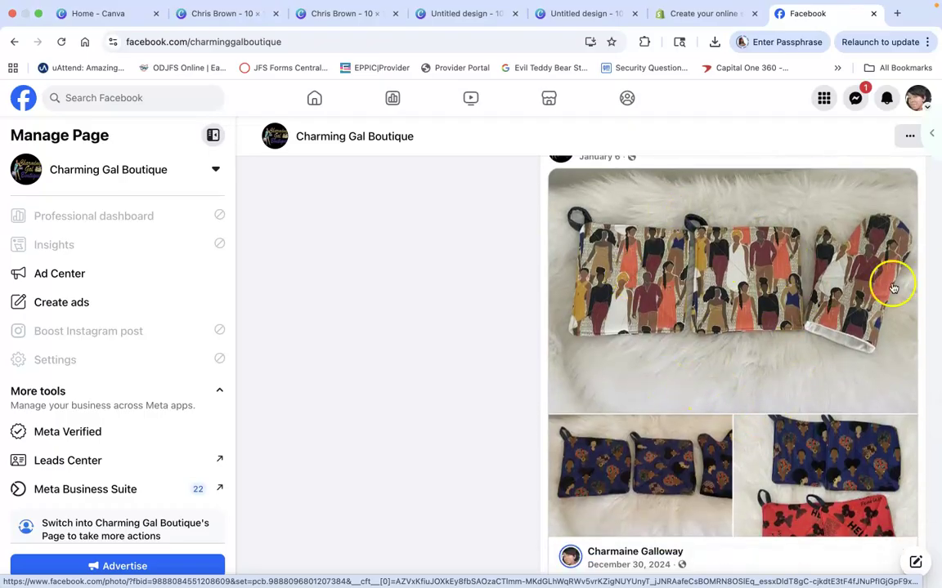
{"action": "scroll", "coordinate": [866, 347], "scroll_direction": "down", "scroll_amount": 2}
{"action": "scroll", "coordinate": [868, 356], "scroll_direction": "down", "scroll_amount": 10}
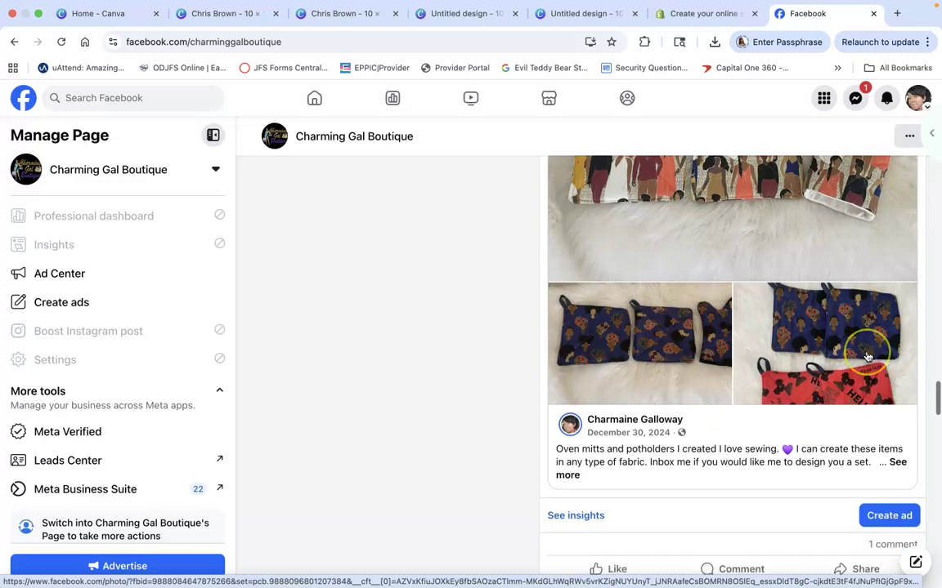
Examine the boutique's 2025 planner reel, 2025 calendar photos and September 18, 2024 personalized item reel
{"action": "scroll", "coordinate": [868, 356], "scroll_direction": "down", "scroll_amount": 1}
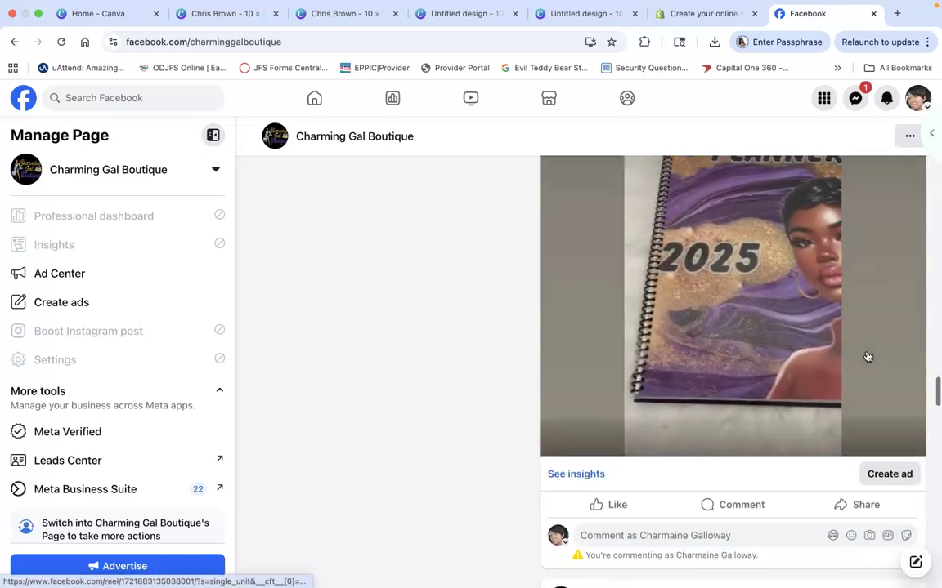
{"action": "scroll", "coordinate": [868, 356], "scroll_direction": "up", "scroll_amount": 1}
{"action": "scroll", "coordinate": [868, 357], "scroll_direction": "down", "scroll_amount": 1}
{"action": "scroll", "coordinate": [868, 357], "scroll_direction": "down", "scroll_amount": 6}
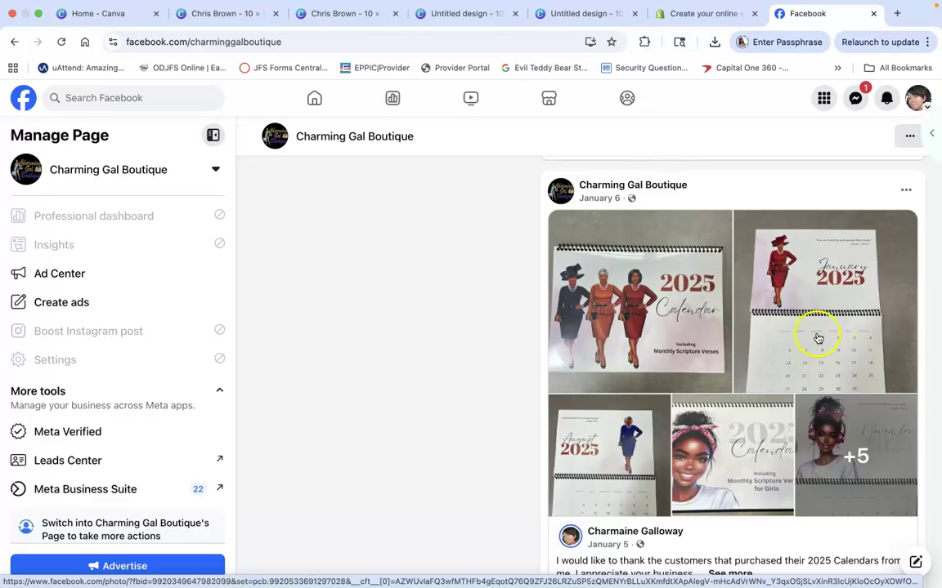
{"action": "scroll", "coordinate": [717, 378], "scroll_direction": "down", "scroll_amount": 8}
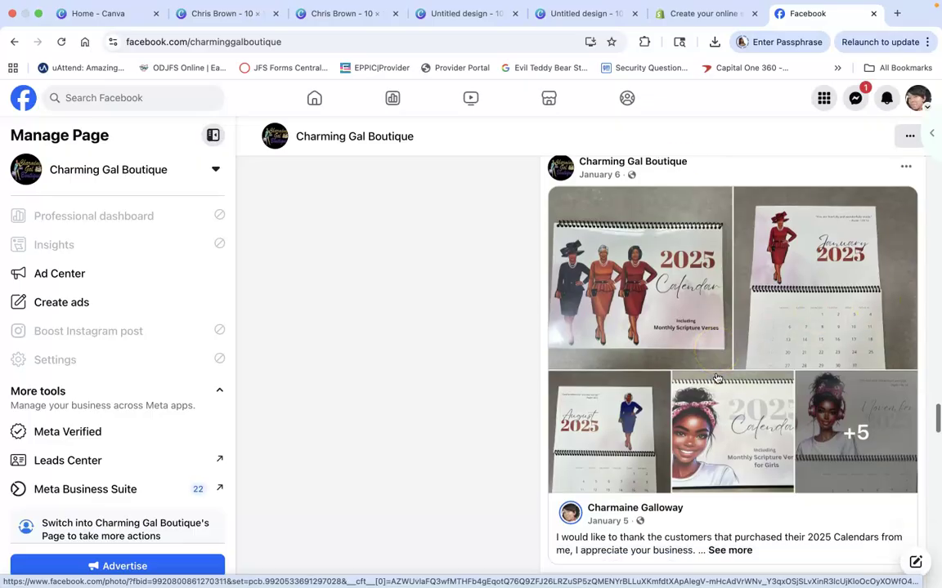
{"action": "scroll", "coordinate": [717, 378], "scroll_direction": "down", "scroll_amount": 4}
{"action": "scroll", "coordinate": [717, 379], "scroll_direction": "down", "scroll_amount": 10}
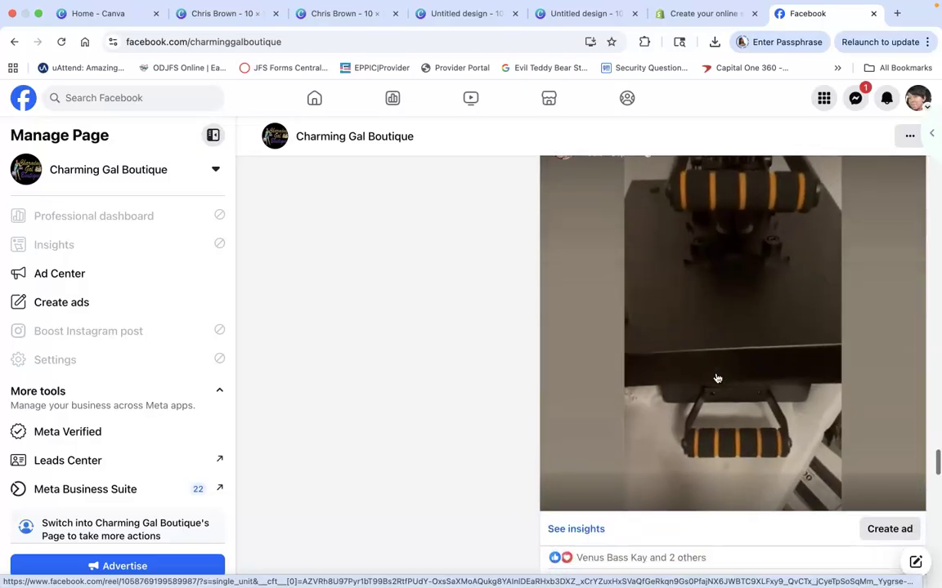
{"action": "scroll", "coordinate": [717, 379], "scroll_direction": "up", "scroll_amount": 1}
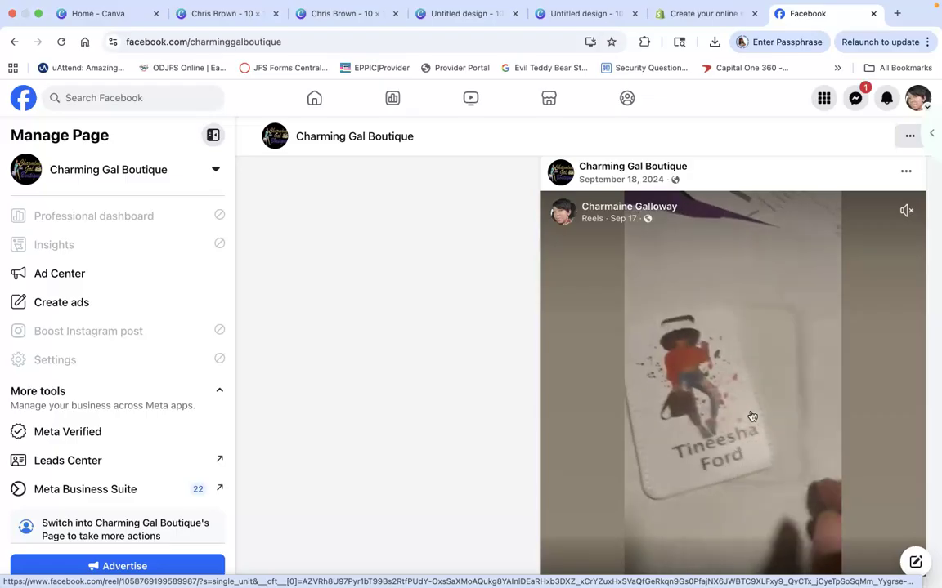
Examine the boutique's August and September 2024 posts of "I'm With Her" hoodies, rhinestone shirts and the embroidery reel
{"action": "scroll", "coordinate": [752, 417], "scroll_direction": "down", "scroll_amount": 10}
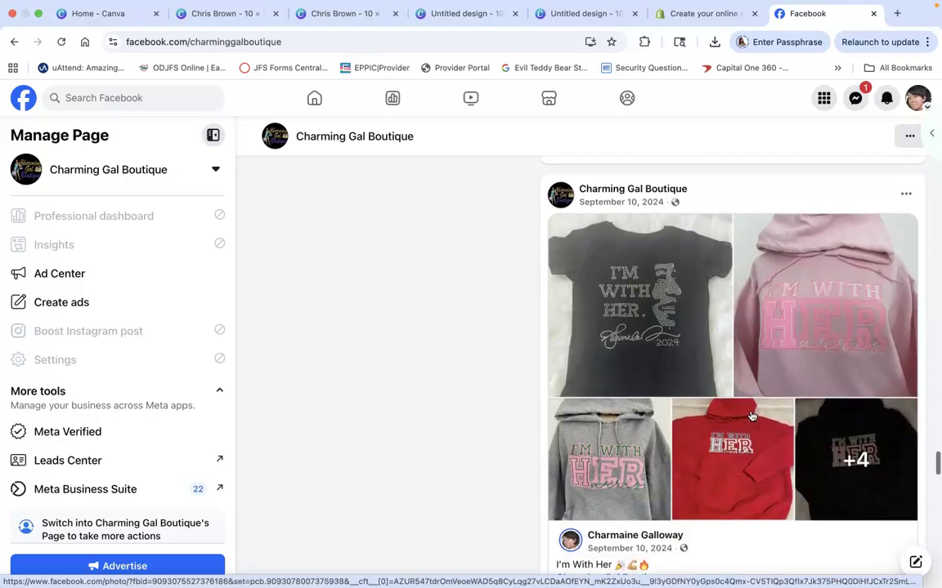
{"action": "left_click", "coordinate": [708, 262]}
{"action": "scroll", "coordinate": [678, 532], "scroll_direction": "down", "scroll_amount": 15}
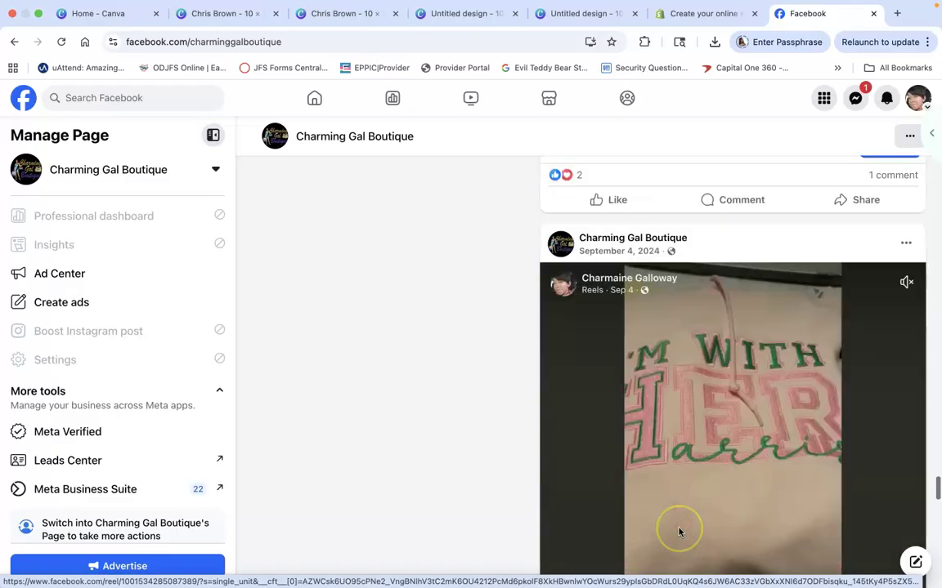
{"action": "scroll", "coordinate": [679, 532], "scroll_direction": "down", "scroll_amount": 8}
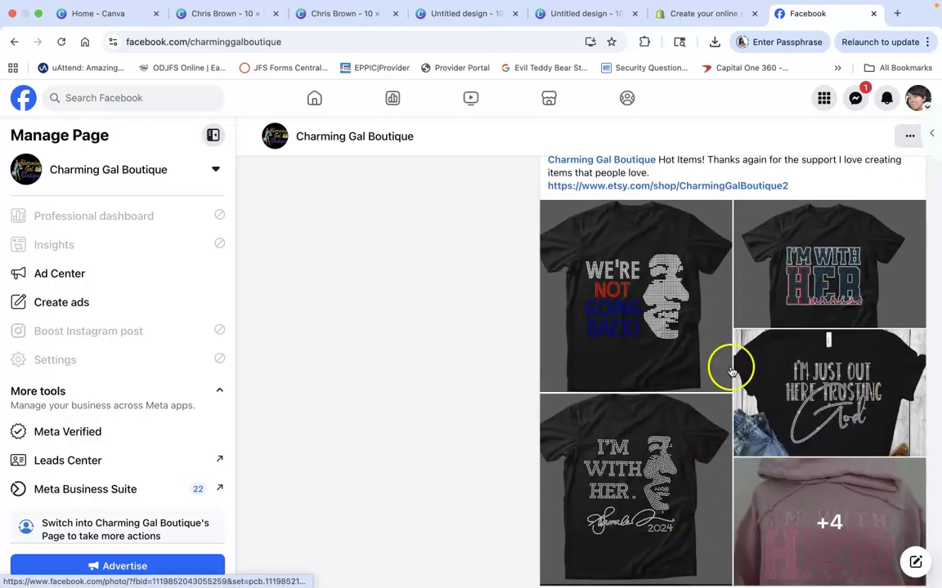
{"action": "scroll", "coordinate": [646, 357], "scroll_direction": "down", "scroll_amount": 1}
{"action": "scroll", "coordinate": [647, 357], "scroll_direction": "up", "scroll_amount": 2}
{"action": "scroll", "coordinate": [647, 357], "scroll_direction": "down", "scroll_amount": 7}
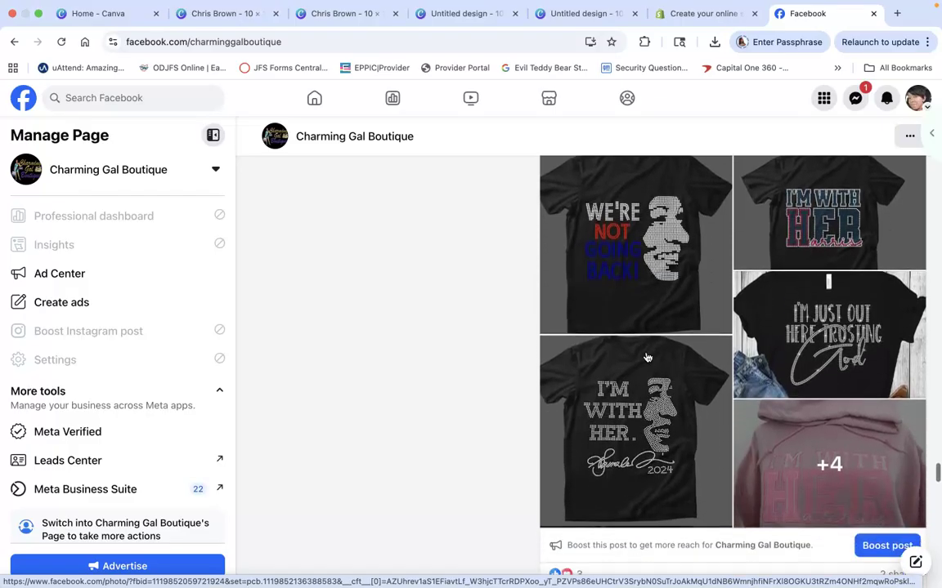
{"action": "scroll", "coordinate": [646, 357], "scroll_direction": "up", "scroll_amount": 5}
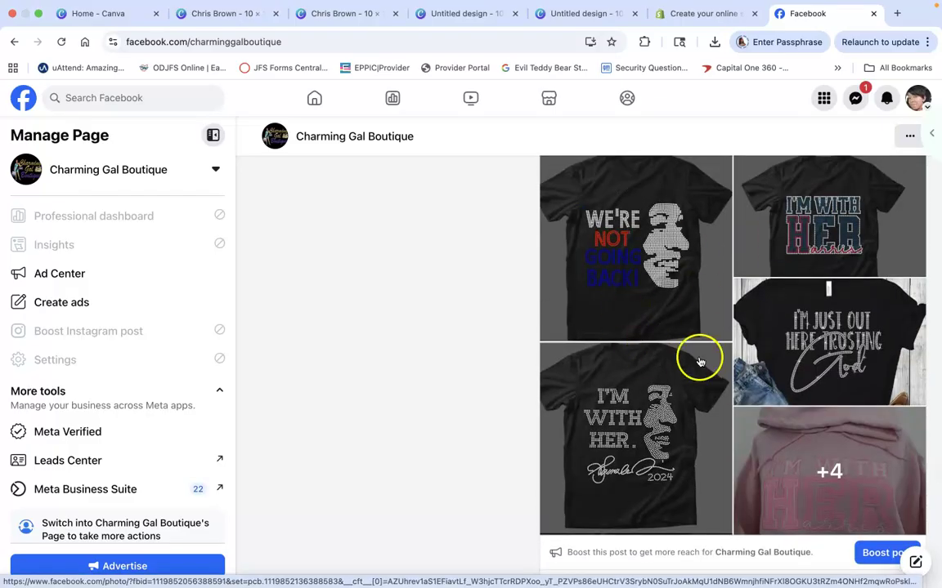
{"action": "scroll", "coordinate": [700, 362], "scroll_direction": "down", "scroll_amount": 10}
{"action": "scroll", "coordinate": [699, 362], "scroll_direction": "up", "scroll_amount": 2}
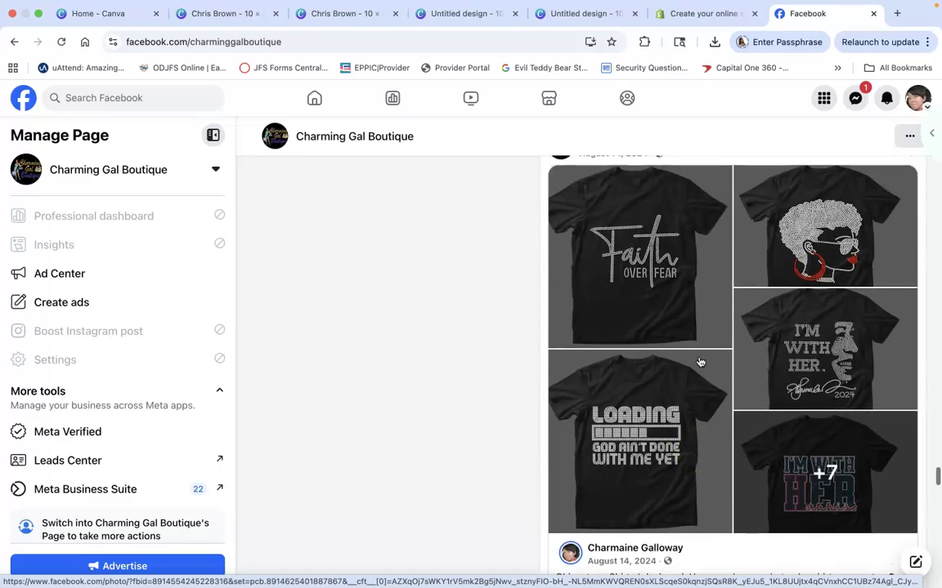
{"action": "scroll", "coordinate": [789, 429], "scroll_direction": "down", "scroll_amount": 15}
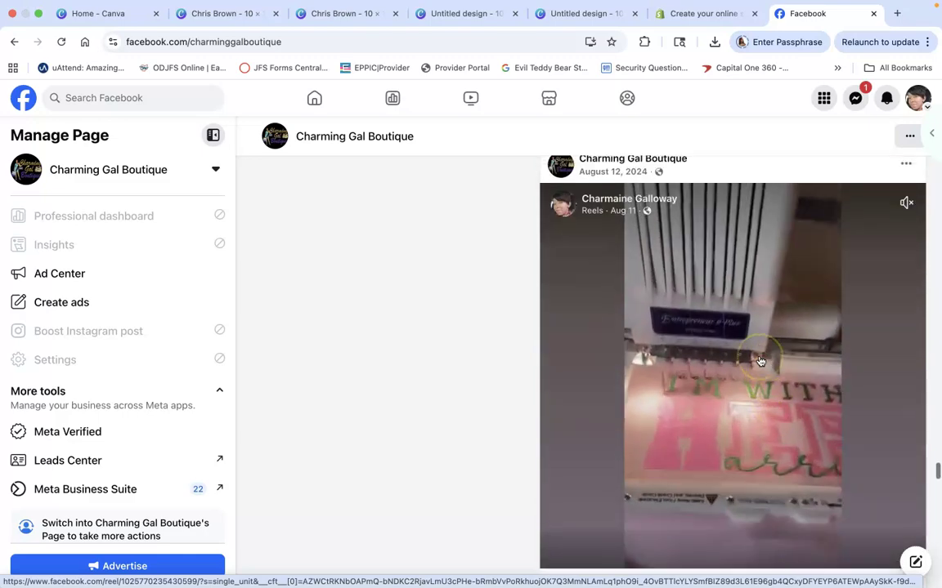
{"action": "scroll", "coordinate": [760, 361], "scroll_direction": "up", "scroll_amount": 10}
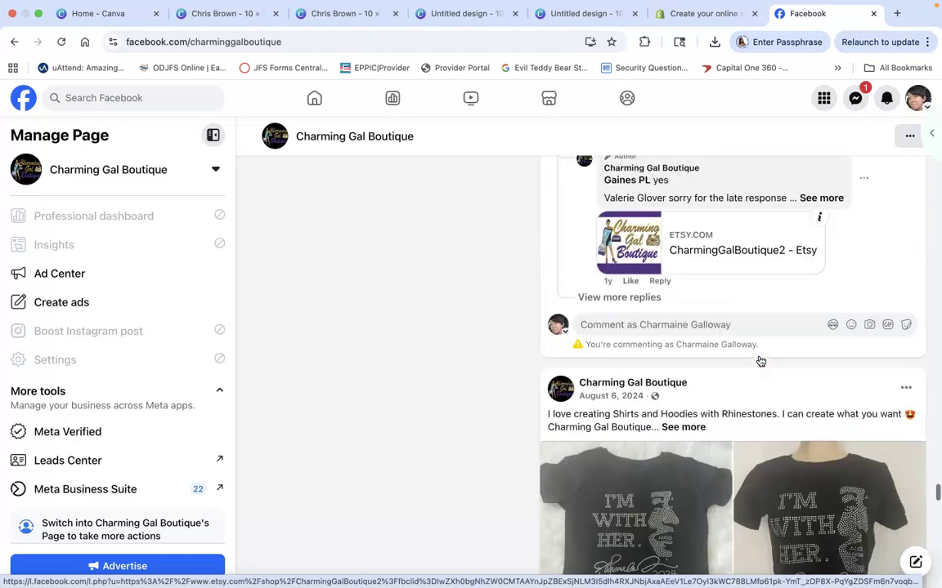
Switch to the Chris Brown design in Canva and review the collages on pages 1 and 2
{"action": "left_click", "coordinate": [211, 30]}
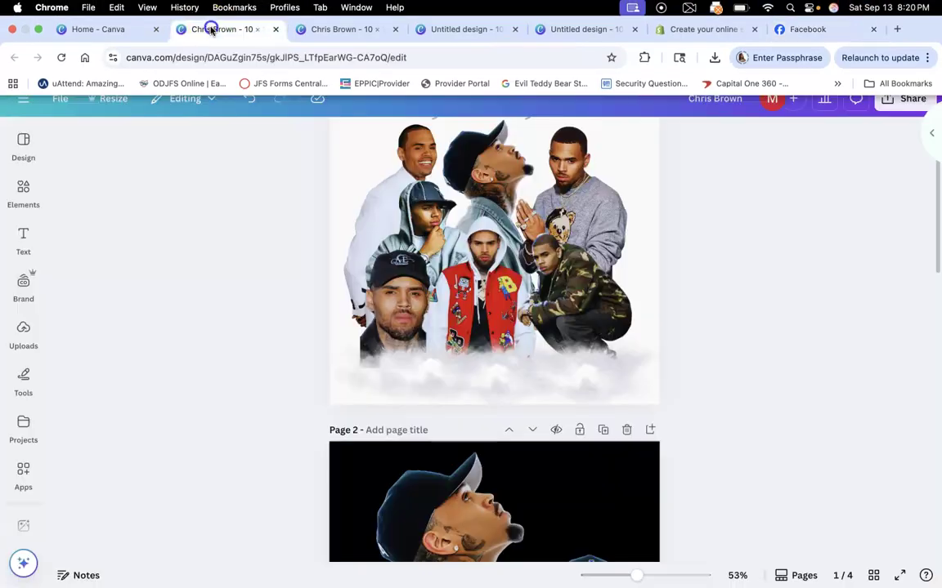
{"action": "scroll", "coordinate": [448, 309], "scroll_direction": "up", "scroll_amount": 2}
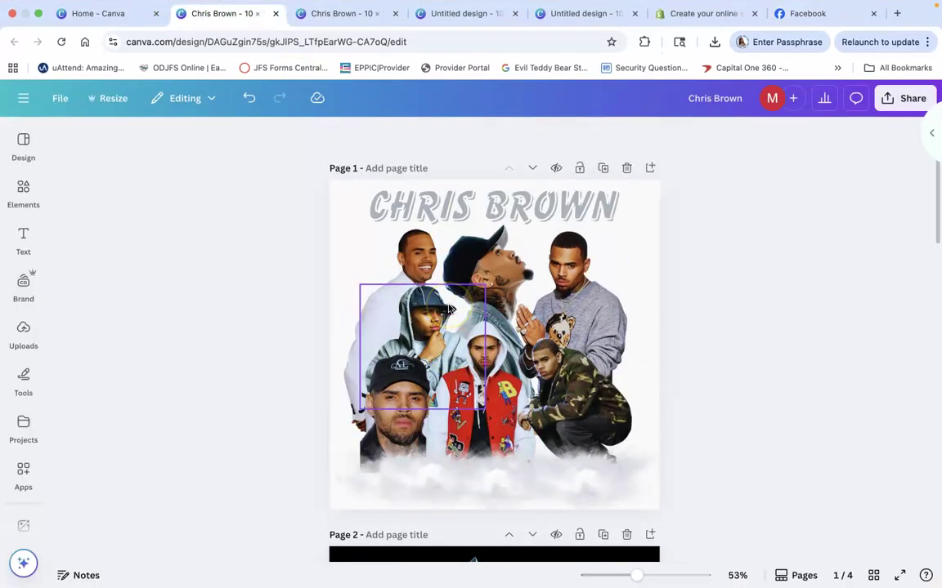
{"action": "scroll", "coordinate": [448, 309], "scroll_direction": "down", "scroll_amount": 4}
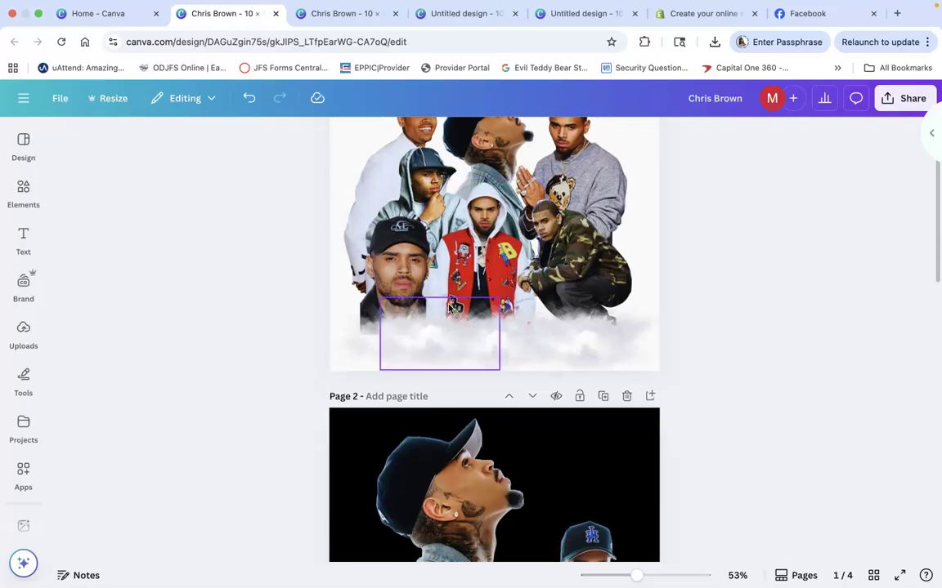
{"action": "scroll", "coordinate": [449, 308], "scroll_direction": "down", "scroll_amount": 1}
{"action": "scroll", "coordinate": [448, 308], "scroll_direction": "down", "scroll_amount": 5}
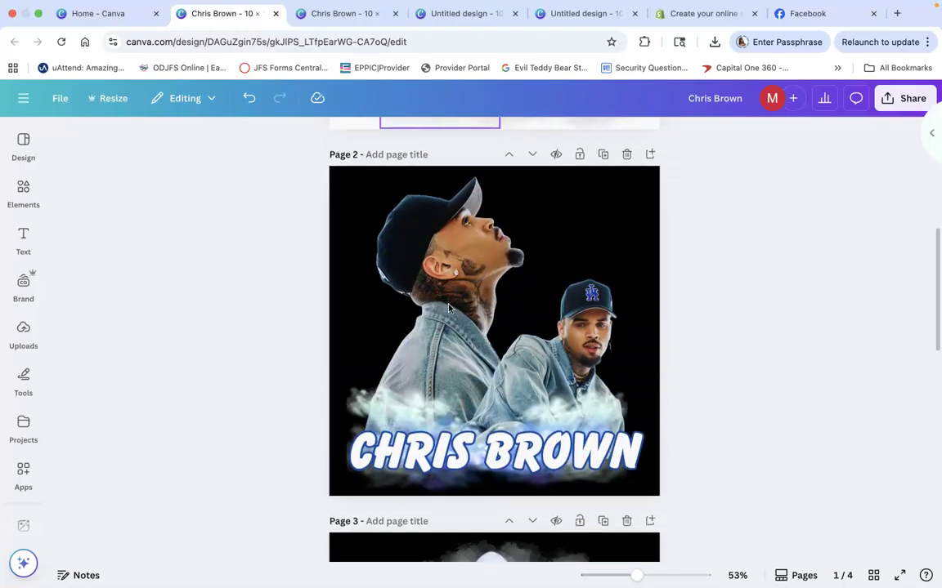
{"action": "scroll", "coordinate": [448, 308], "scroll_direction": "down", "scroll_amount": 1}
{"action": "scroll", "coordinate": [615, 288], "scroll_direction": "up", "scroll_amount": 5}
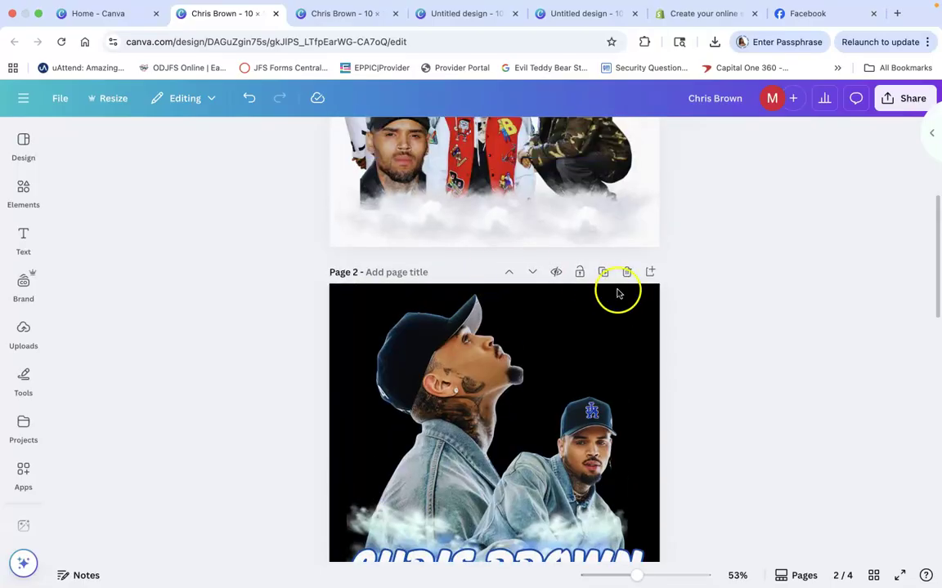
Change the background of page 2 to the off-white document color
{"action": "left_click", "coordinate": [638, 321]}
{"action": "left_click", "coordinate": [653, 336]}
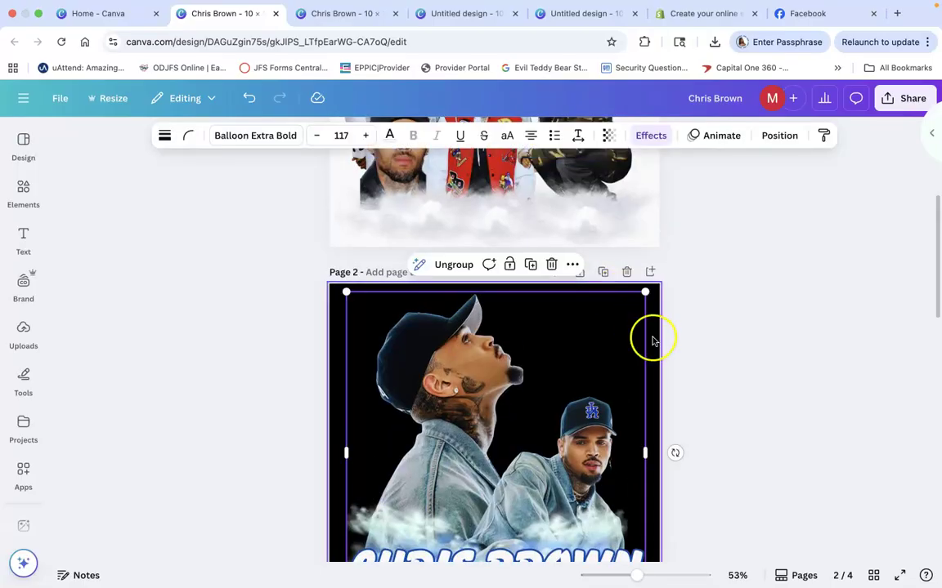
{"action": "left_click", "coordinate": [402, 137]}
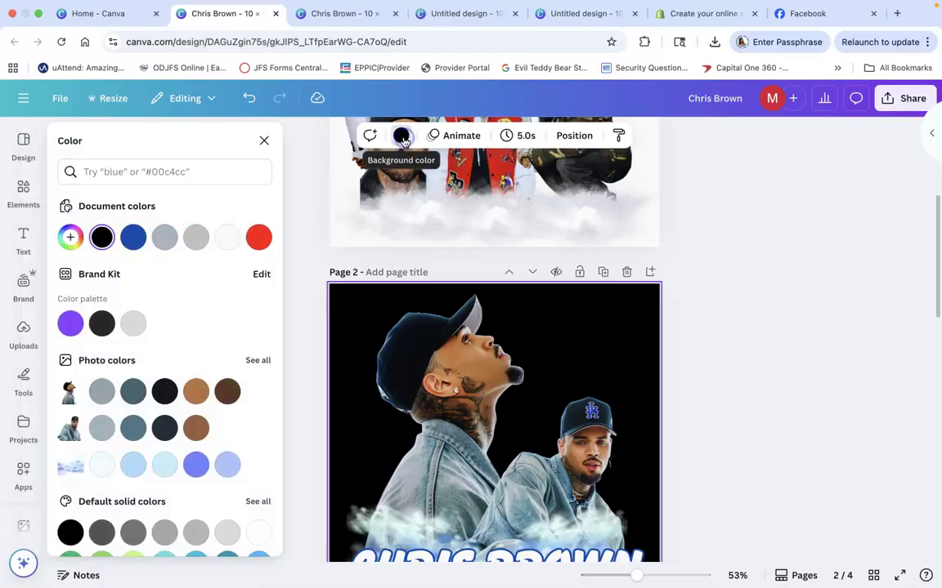
{"action": "left_click", "coordinate": [229, 238]}
{"action": "scroll", "coordinate": [690, 327], "scroll_direction": "down", "scroll_amount": 7}
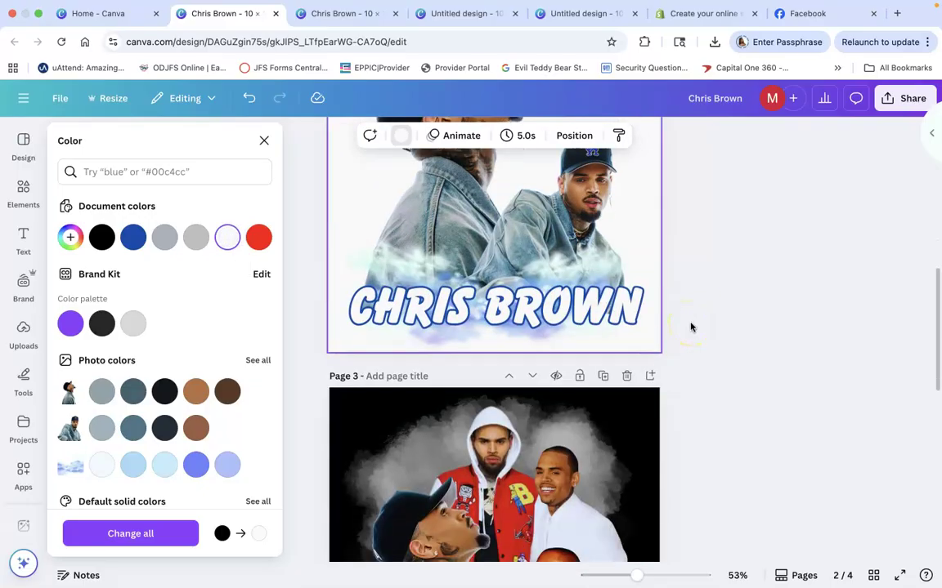
Review the collages on pages 3 and 4, and take the browser window out of full screen with page 1 in view
{"action": "left_click", "coordinate": [634, 377]}
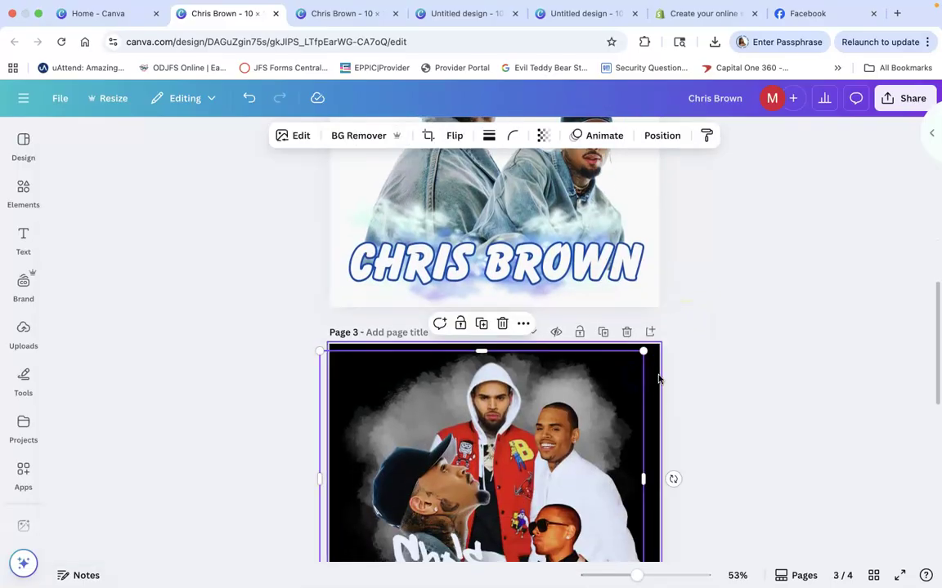
{"action": "scroll", "coordinate": [659, 379], "scroll_direction": "down", "scroll_amount": 4}
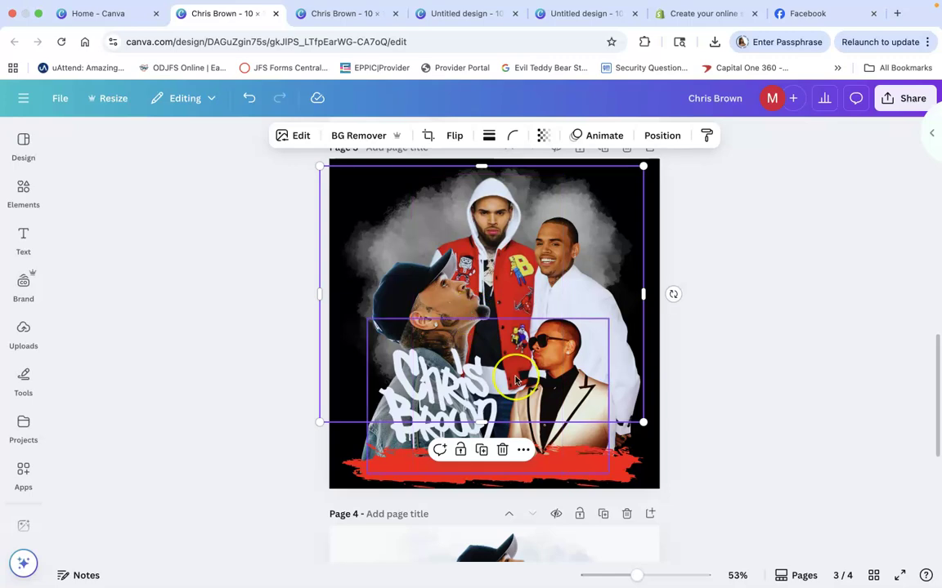
{"action": "scroll", "coordinate": [516, 380], "scroll_direction": "down", "scroll_amount": 6}
{"action": "scroll", "coordinate": [516, 380], "scroll_direction": "up", "scroll_amount": 20}
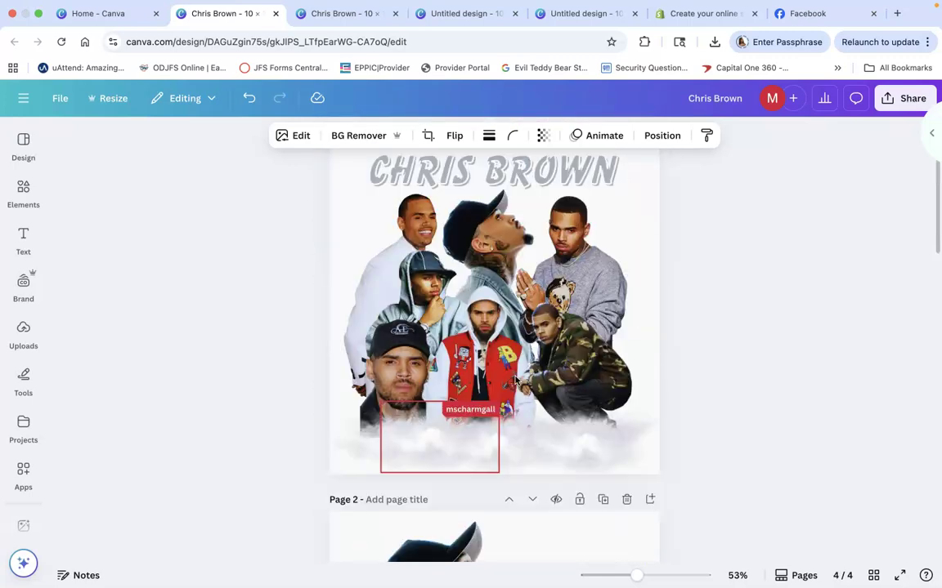
{"action": "scroll", "coordinate": [515, 380], "scroll_direction": "up", "scroll_amount": 2}
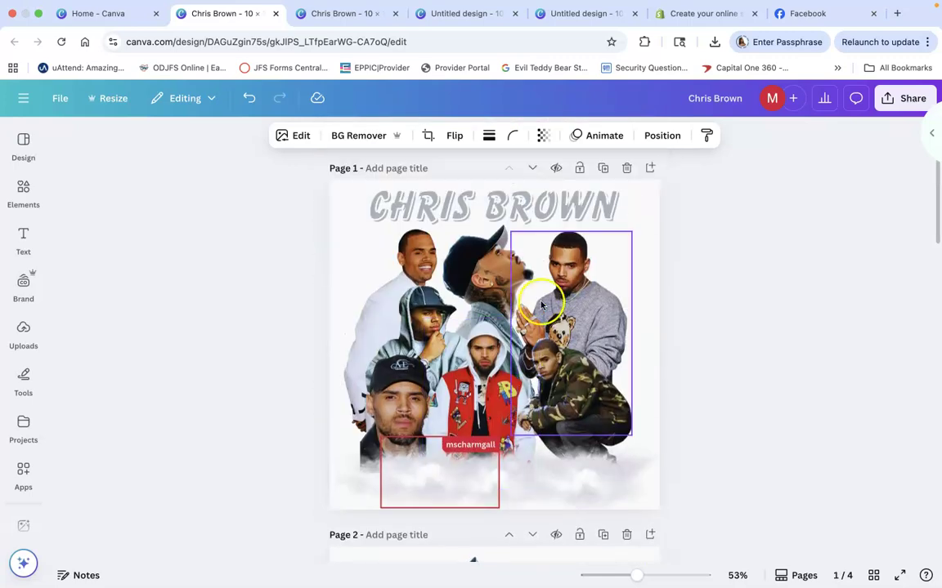
{"action": "mouse_move", "coordinate": [112, 6]}
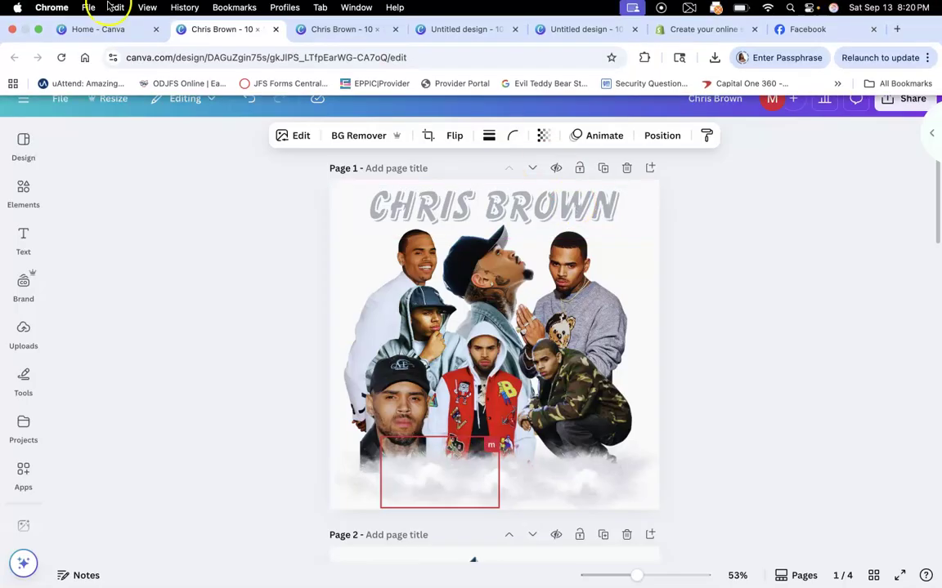
{"action": "left_click", "coordinate": [38, 31]}
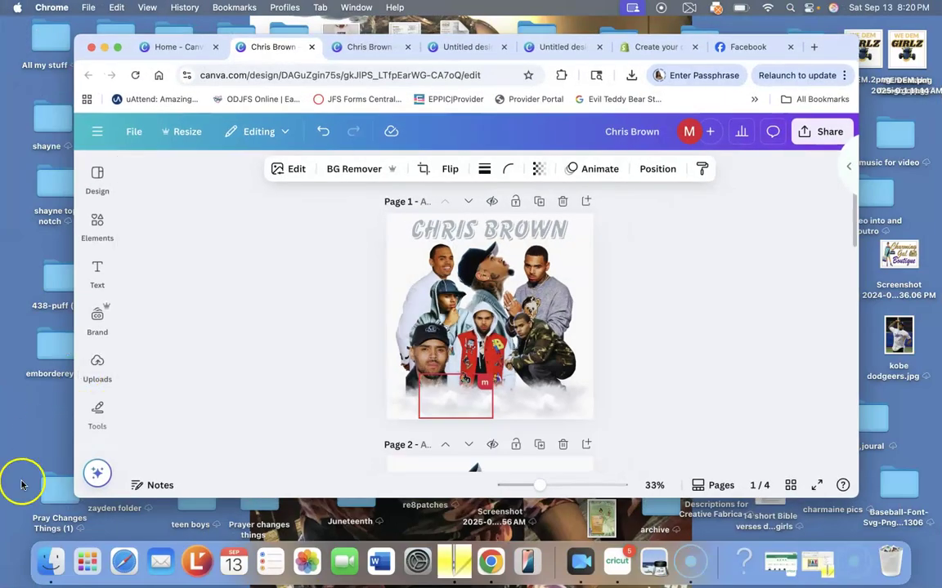